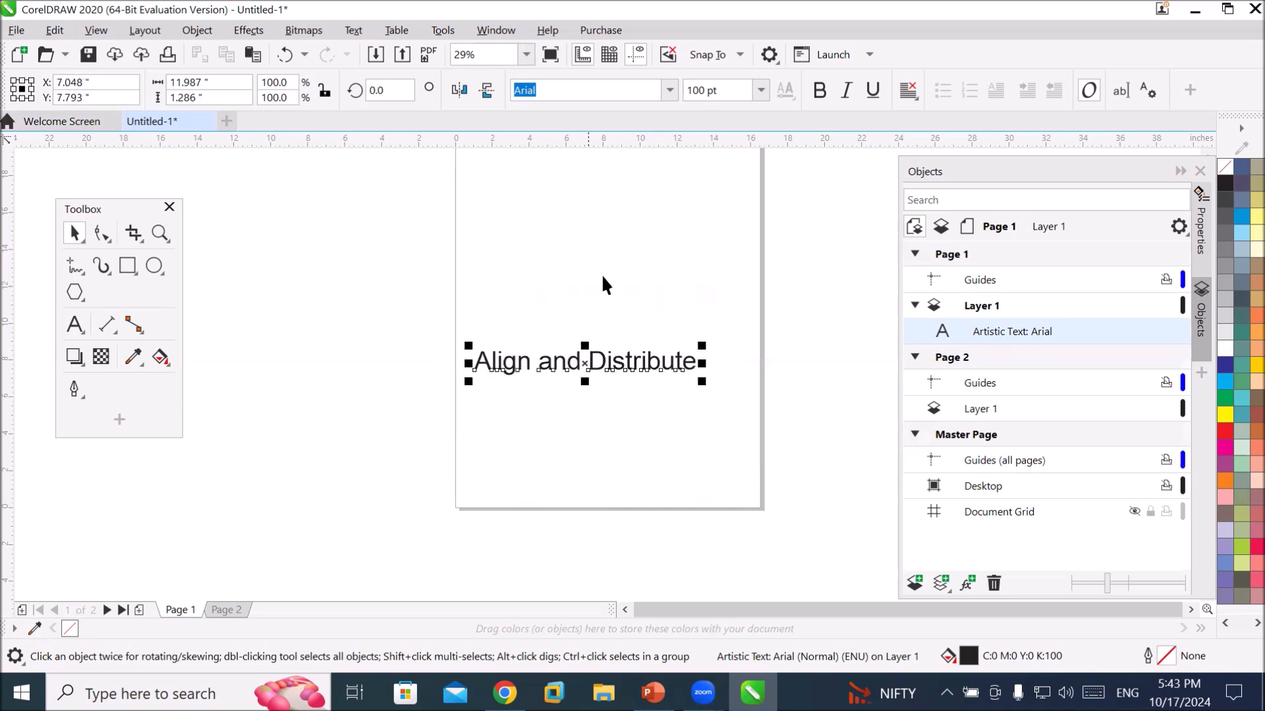
Move the "Align and Distribute" text higher on the page, to about X 8.181", Y 12.284".
scroll(602, 274, down, 2)
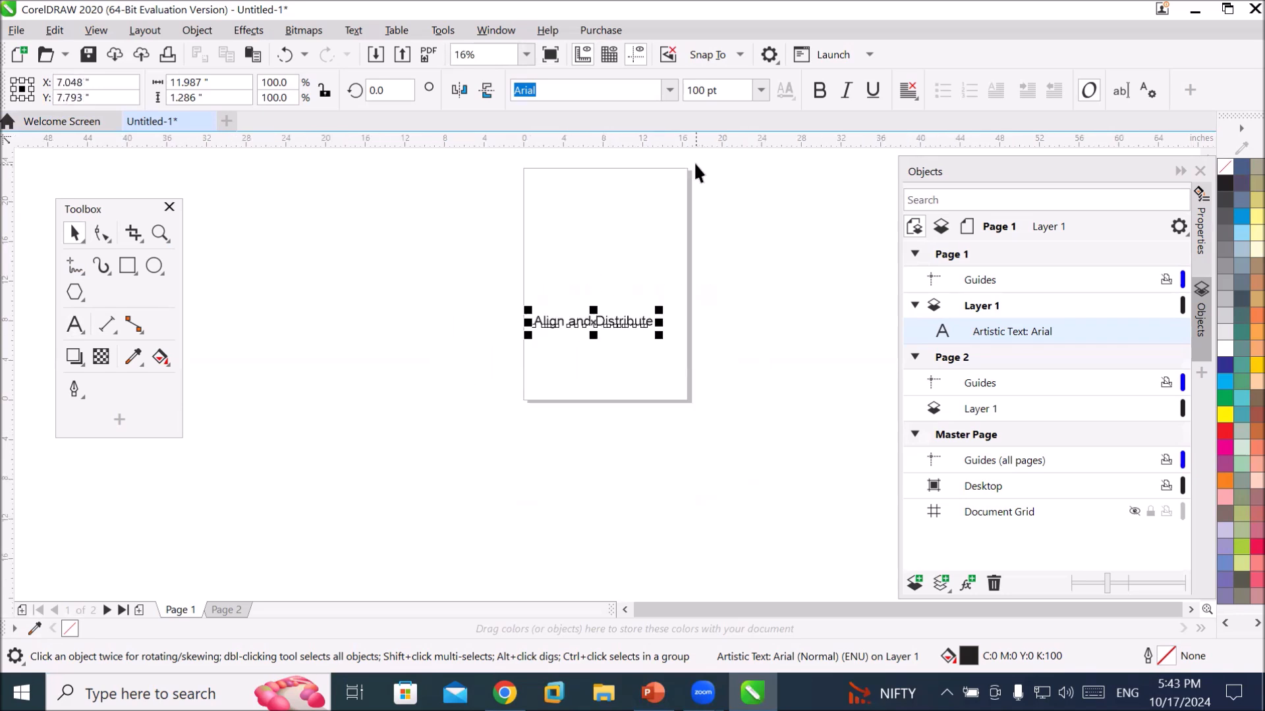
scroll(695, 165, up, 2)
scroll(674, 207, down, 2)
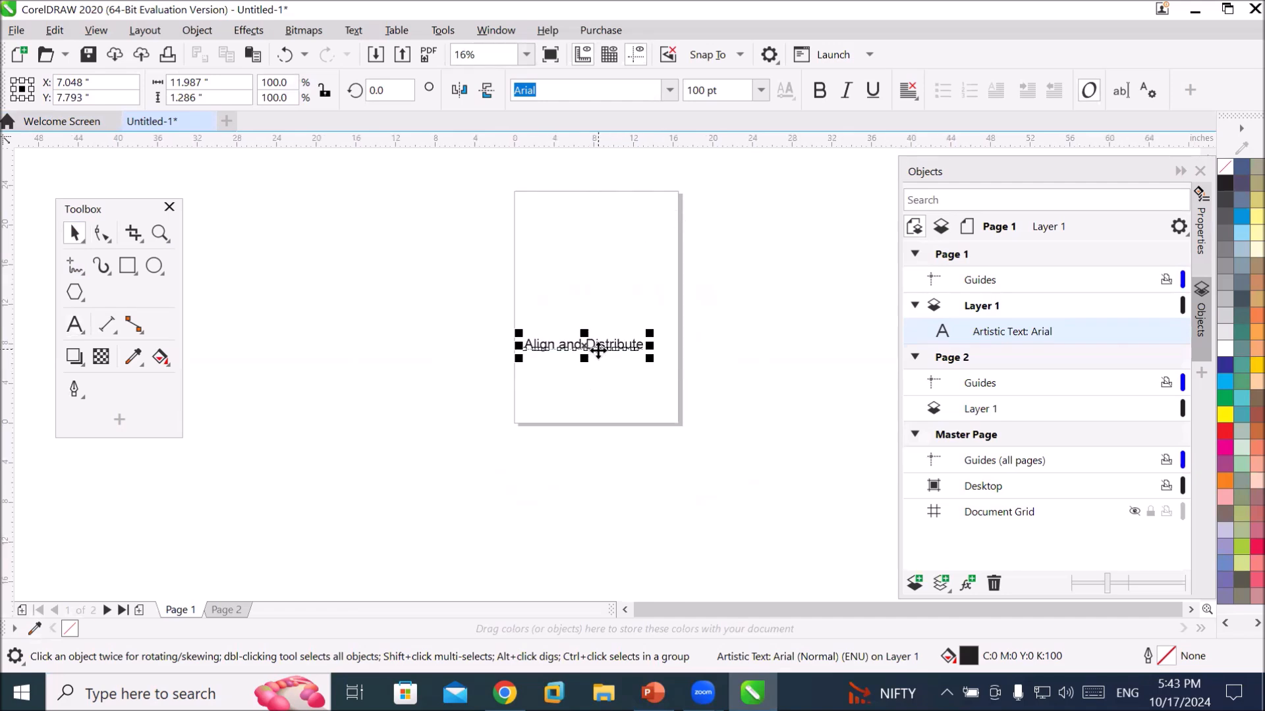
drag(597, 351, 609, 306)
scroll(642, 255, up, 2)
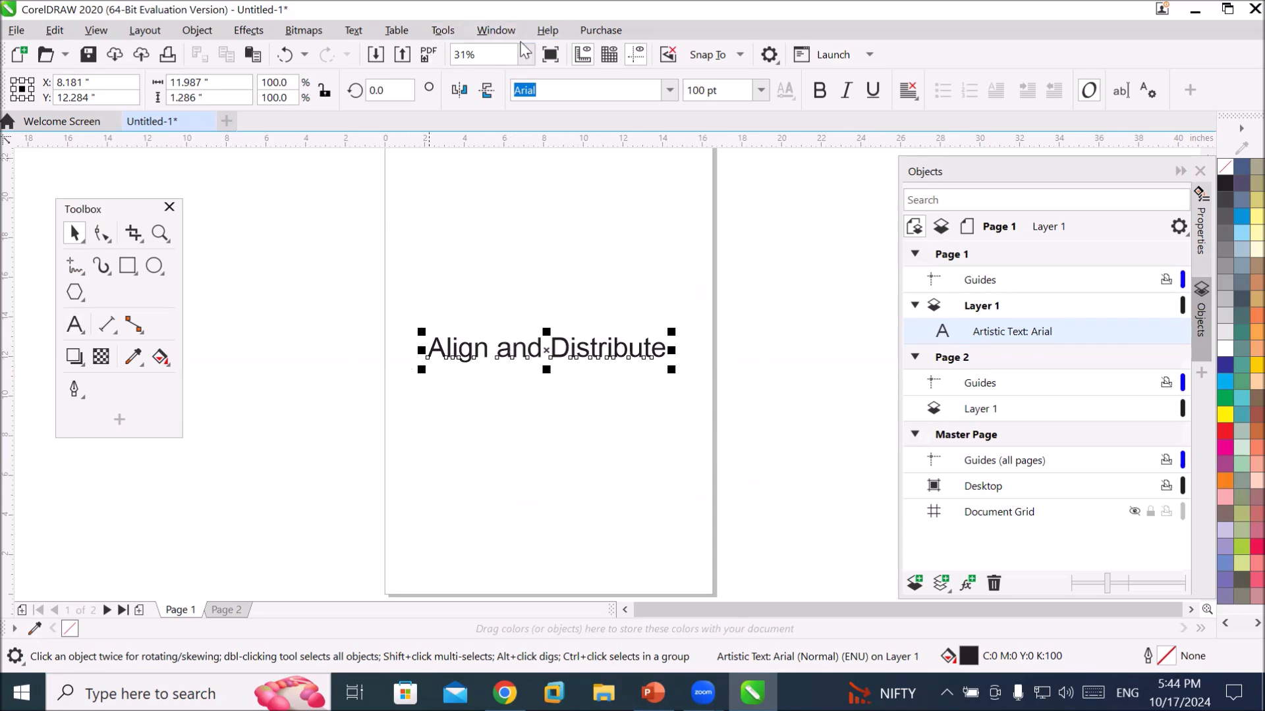
Open the Align and Distribute docker and undock the docker group so it floats beside the page.
click(479, 36)
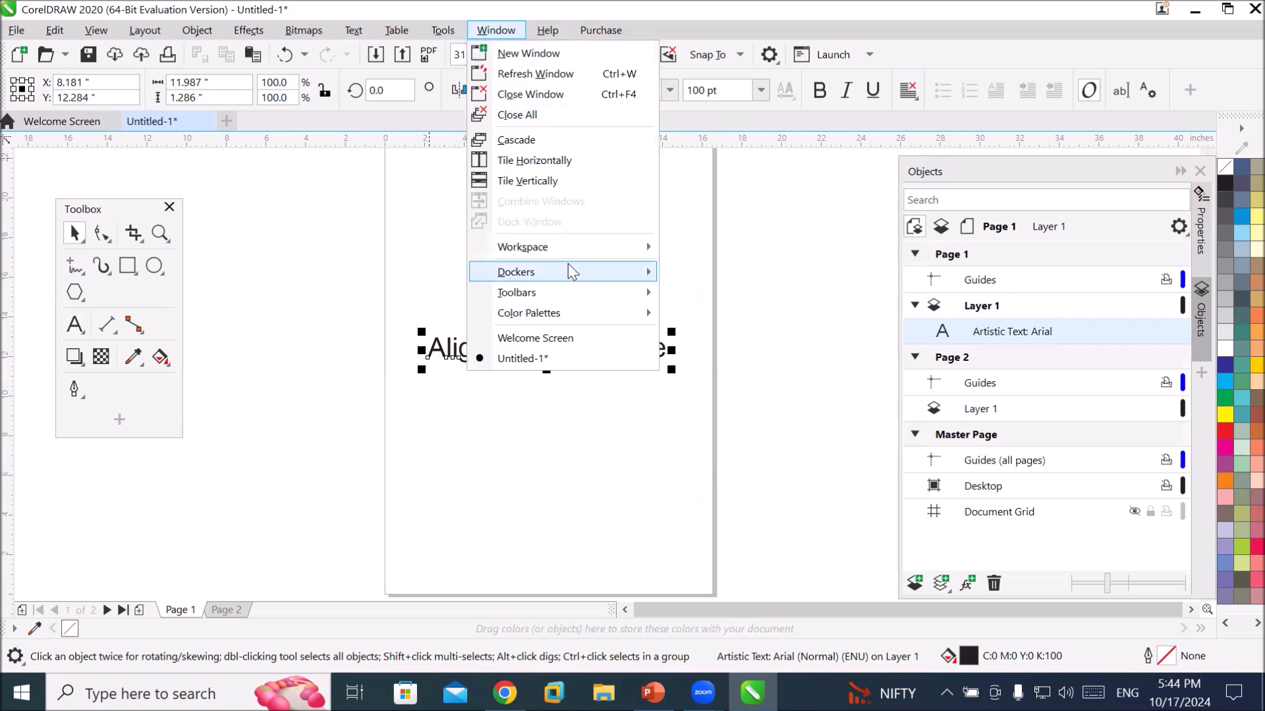
mouse_move(570, 272)
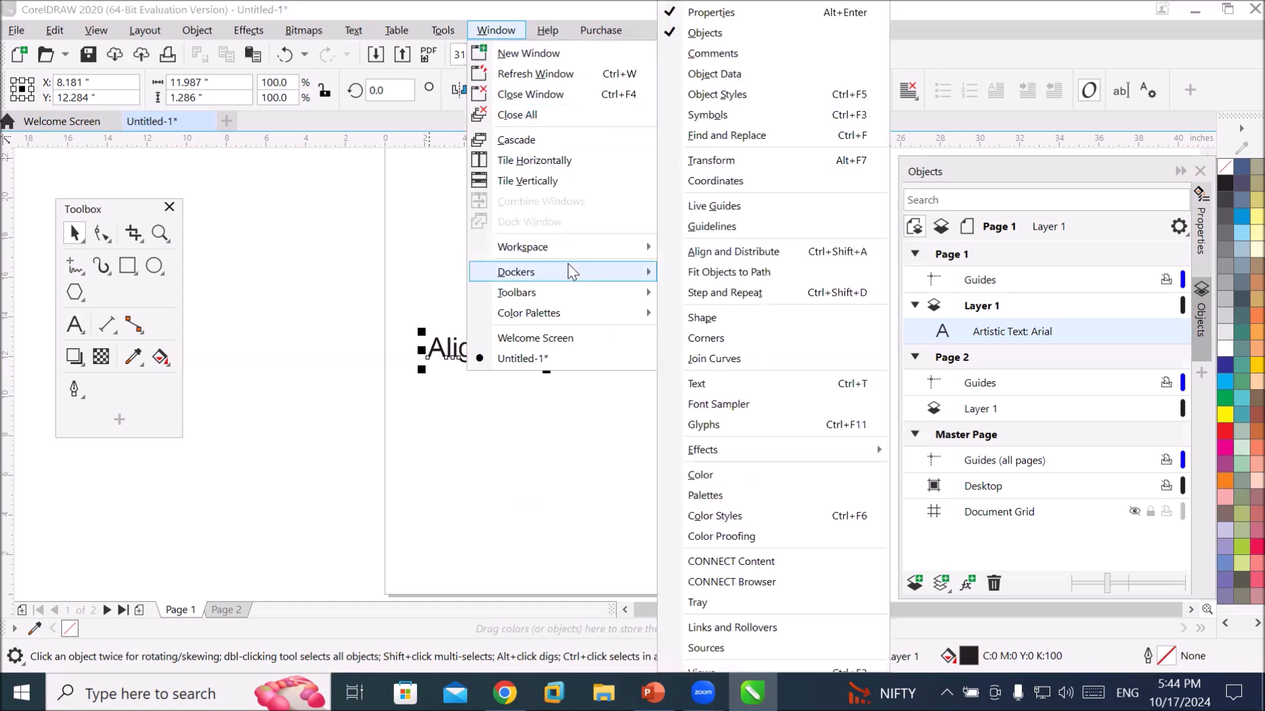
click(795, 261)
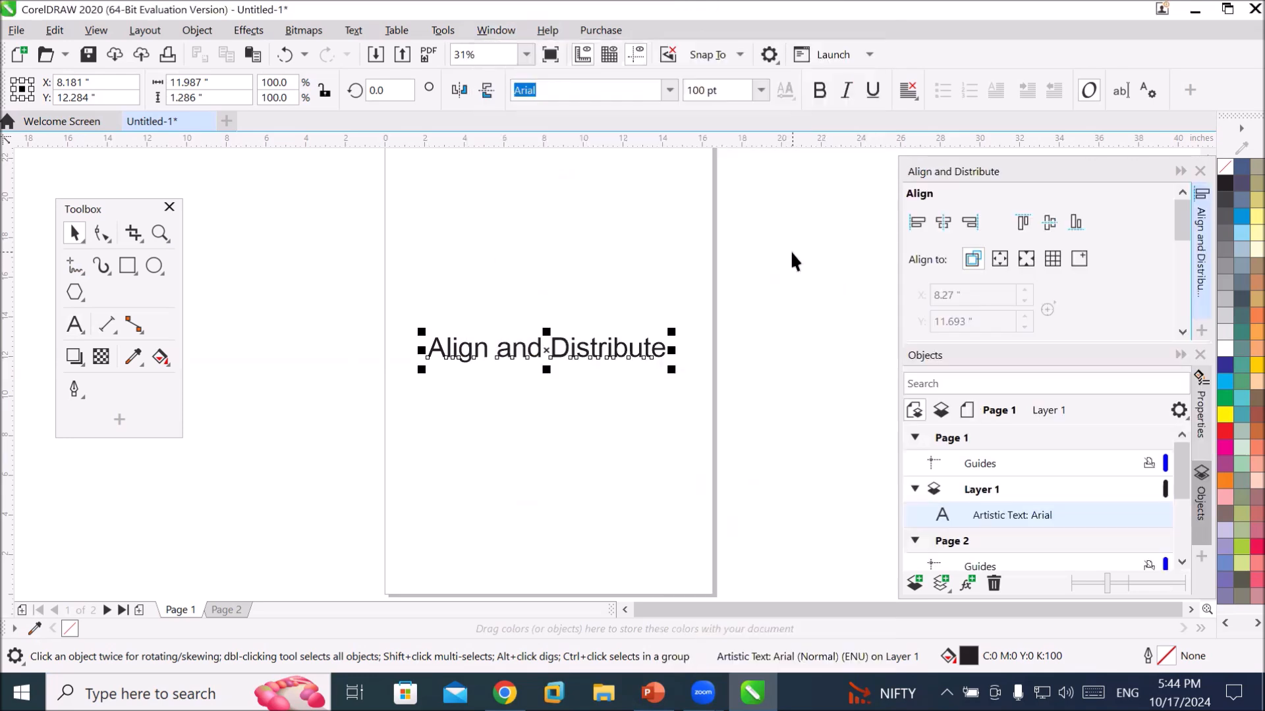
click(958, 175)
drag(958, 177, 814, 182)
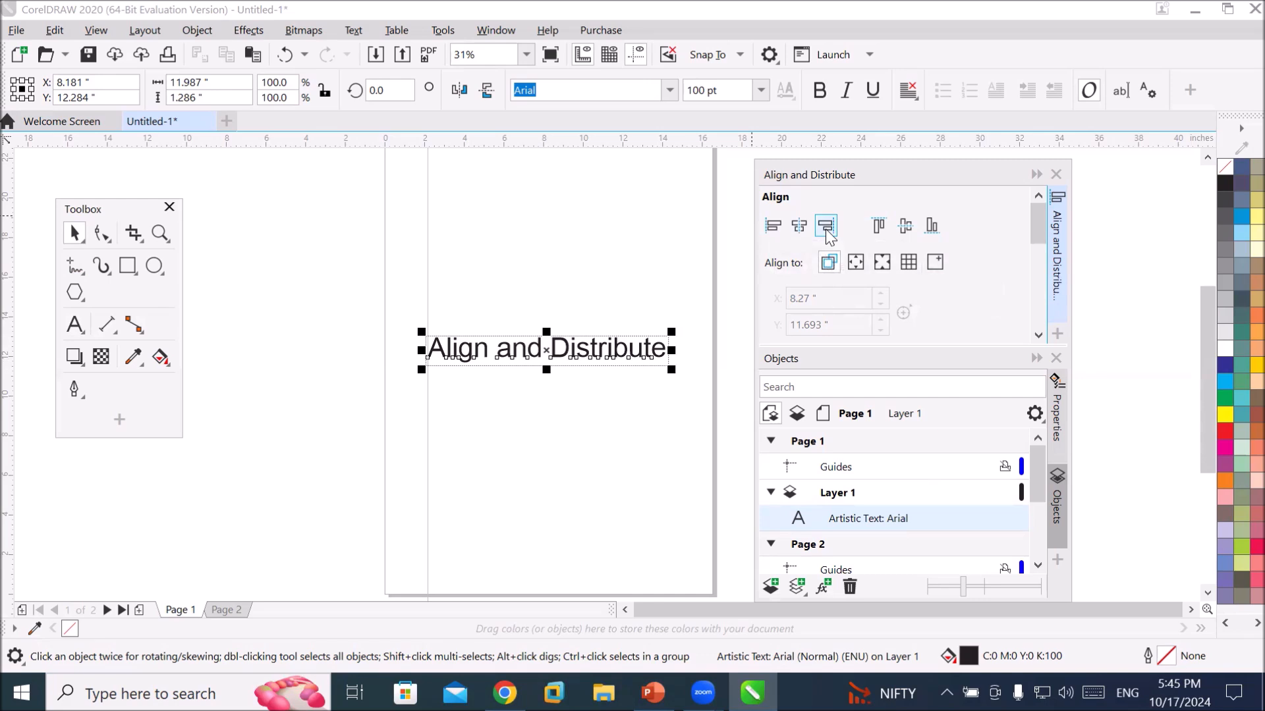
Move the text left to about X -2.086", Y 12.25" and try Align center horizontally on it alone.
click(804, 230)
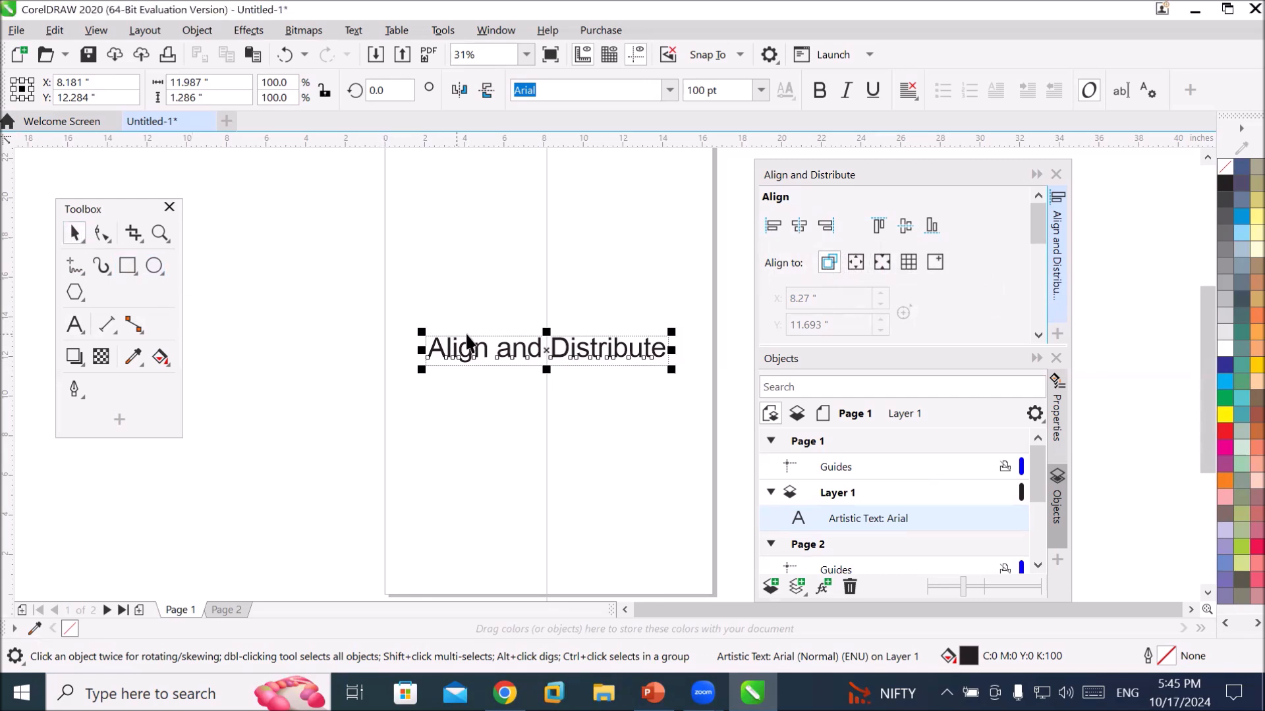
drag(485, 345, 285, 353)
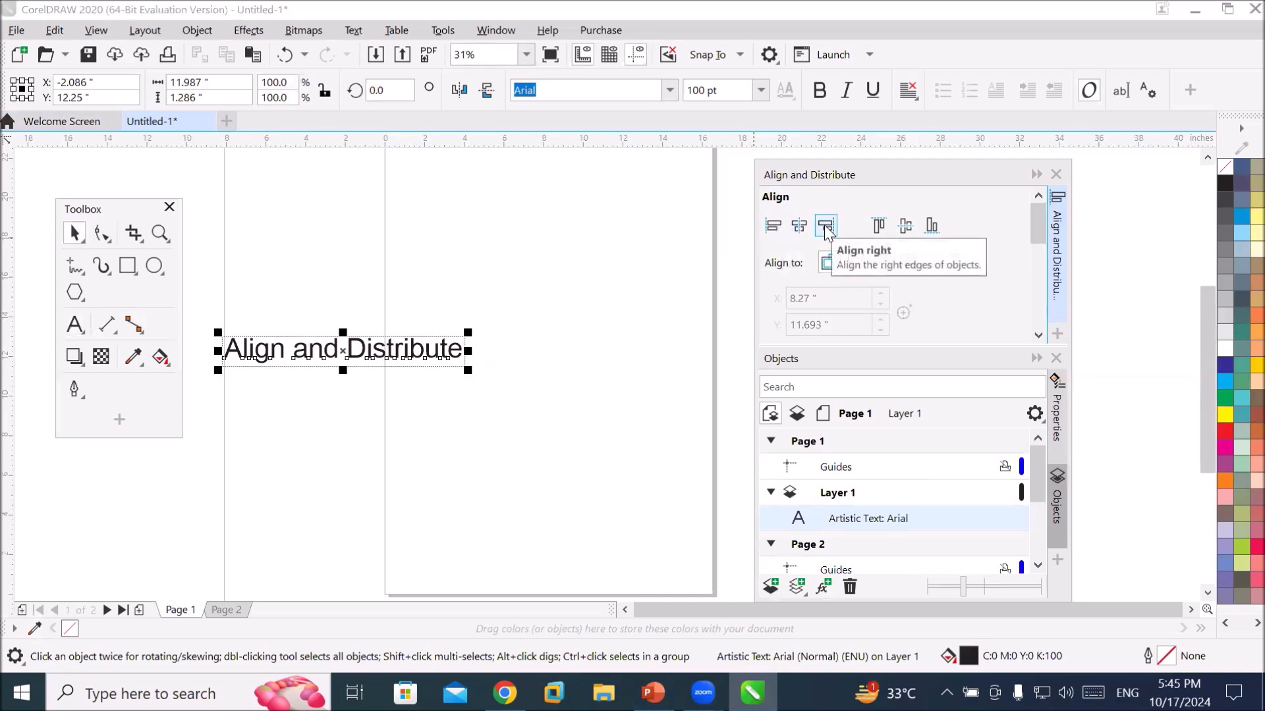
click(800, 231)
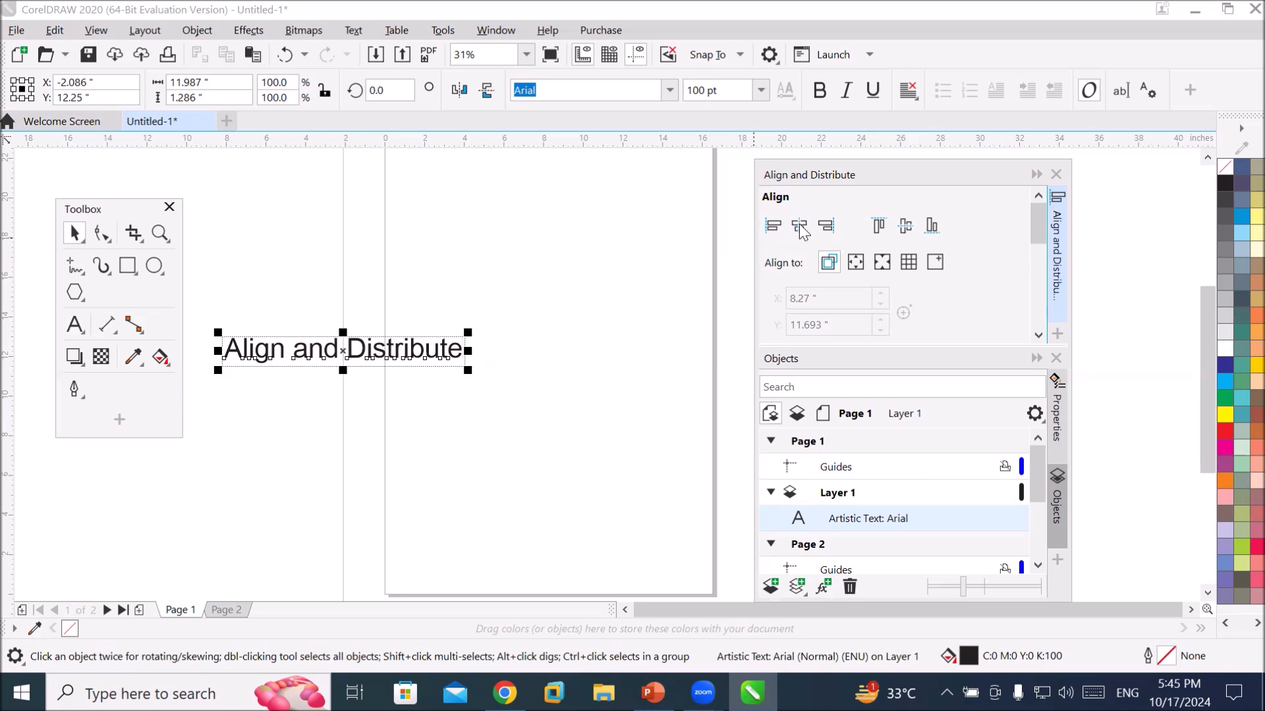
click(460, 498)
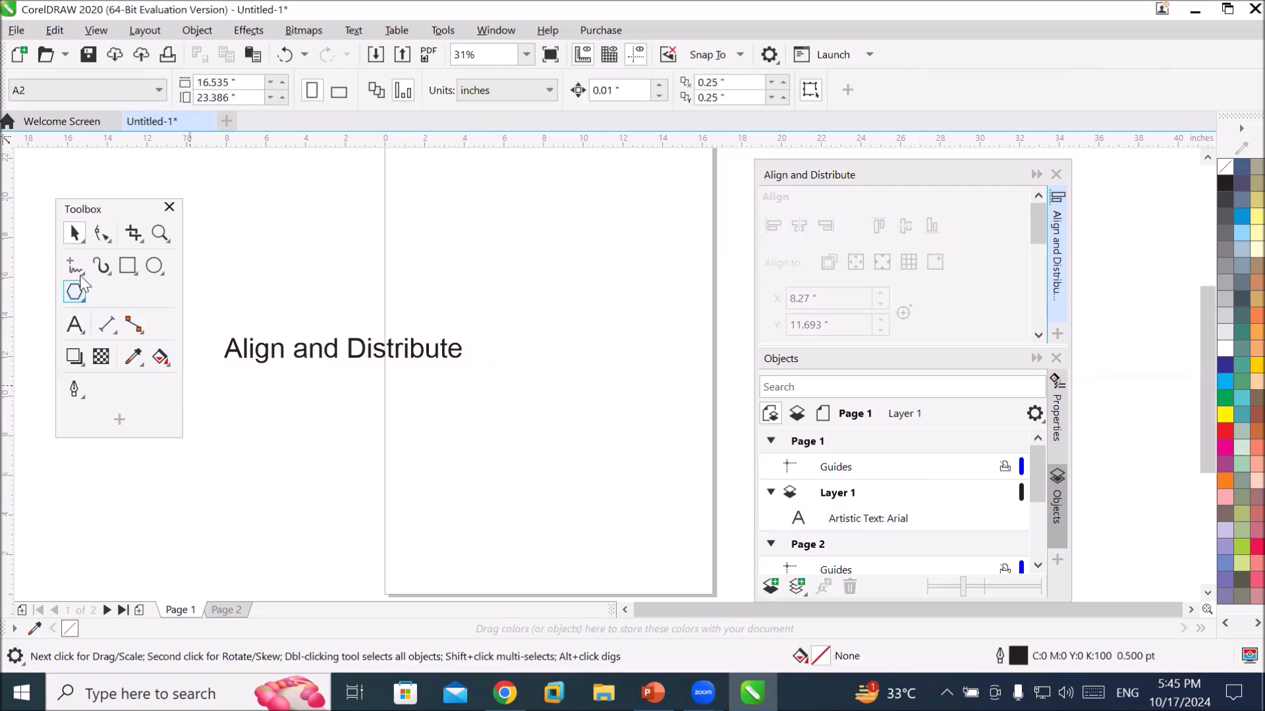
Draw a rectangle about 21.5" wide and 5.933" high above the text.
click(127, 266)
drag(225, 180, 652, 300)
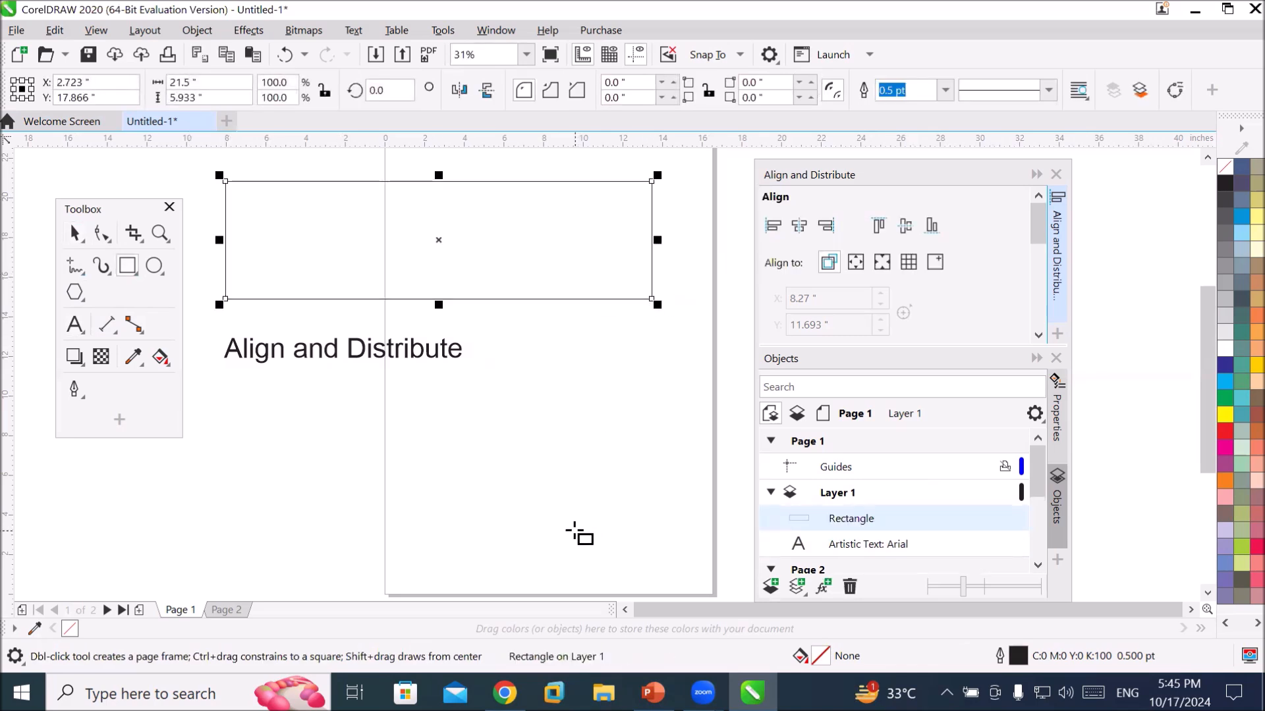
click(74, 233)
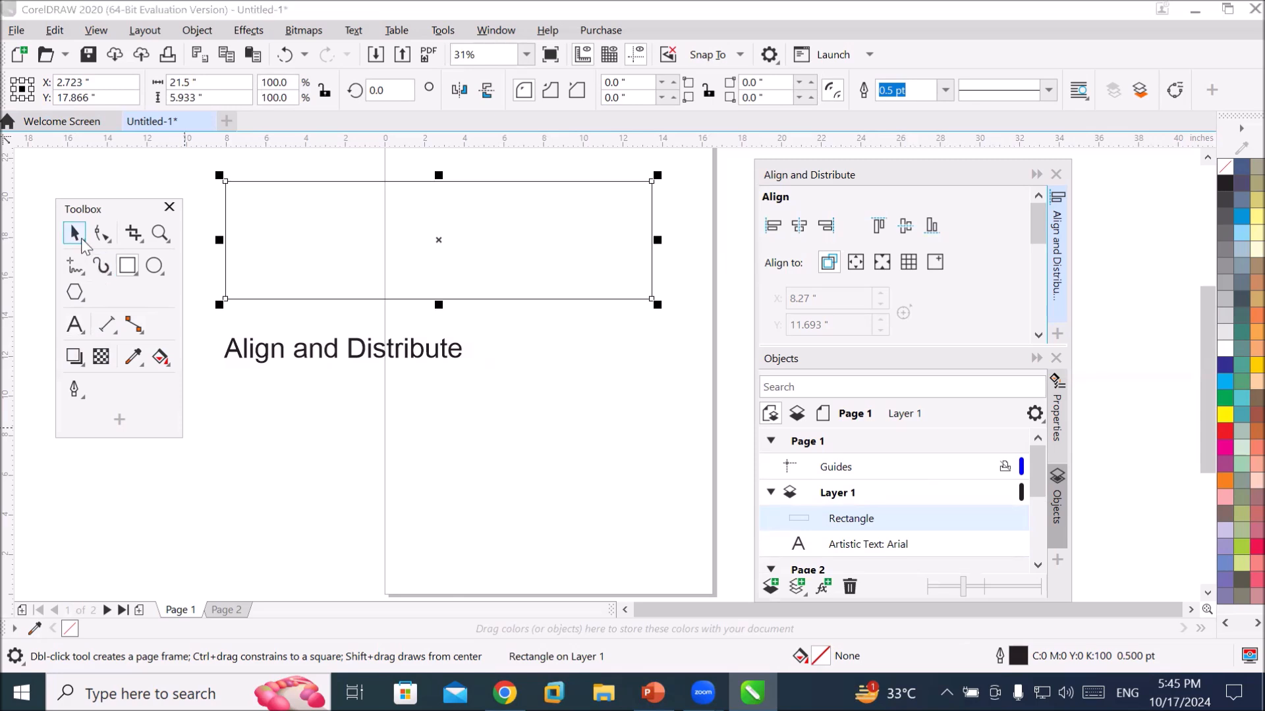
Move the text farther below the rectangle, to about X -1.919", Y 10.45".
click(344, 349)
click(380, 352)
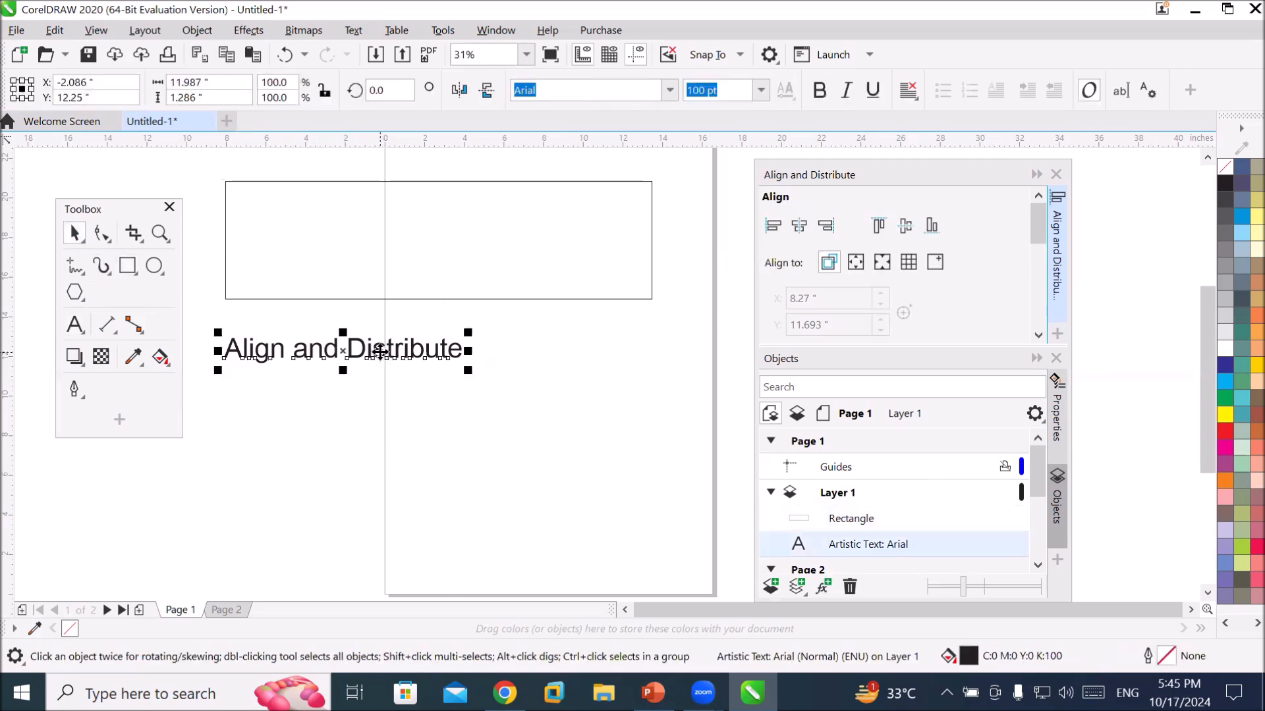
drag(379, 352, 387, 386)
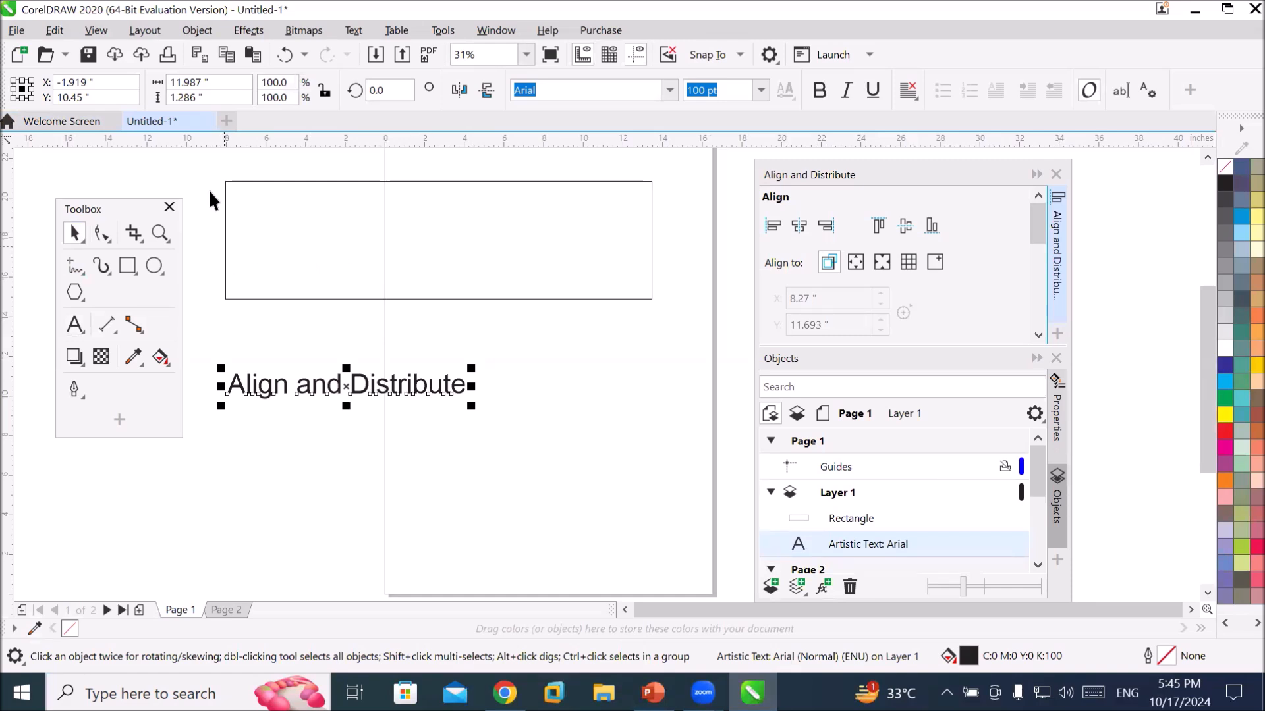
Select the rectangle first and the text last, aligning them by left edges, right edges, and finally horizontal centers.
drag(186, 167, 679, 450)
click(652, 438)
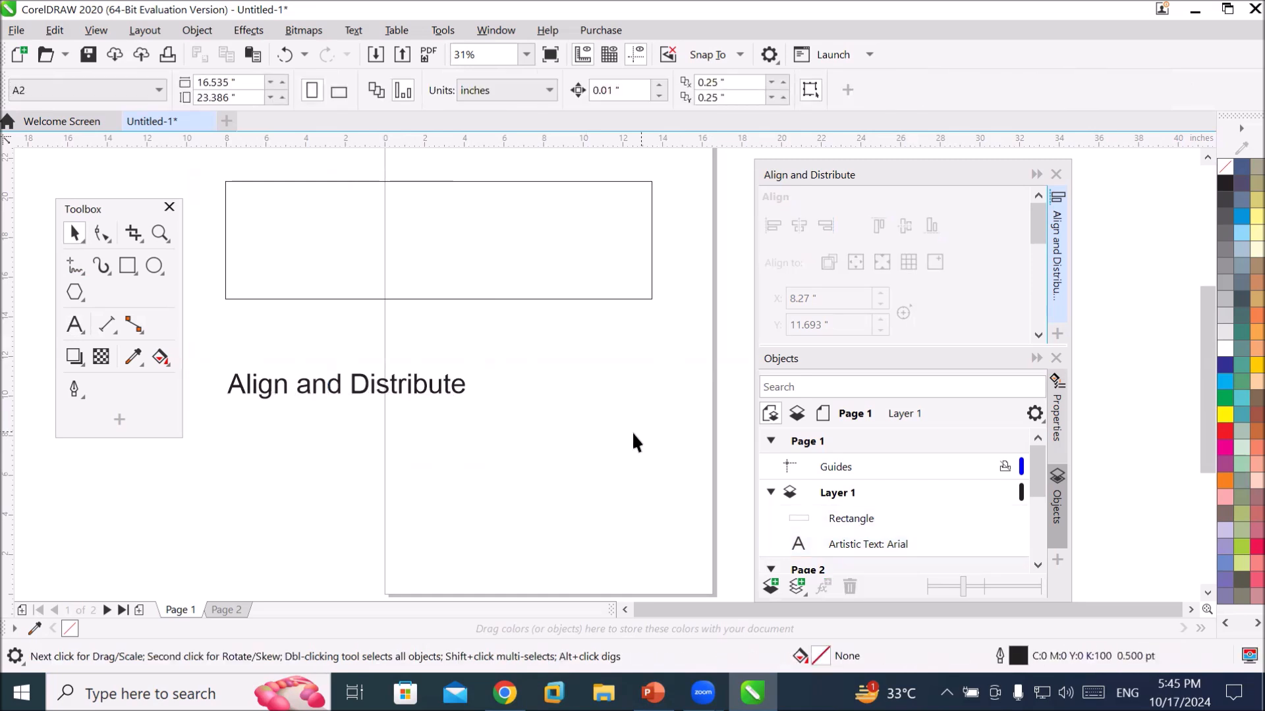
click(587, 294)
shift+click(391, 388)
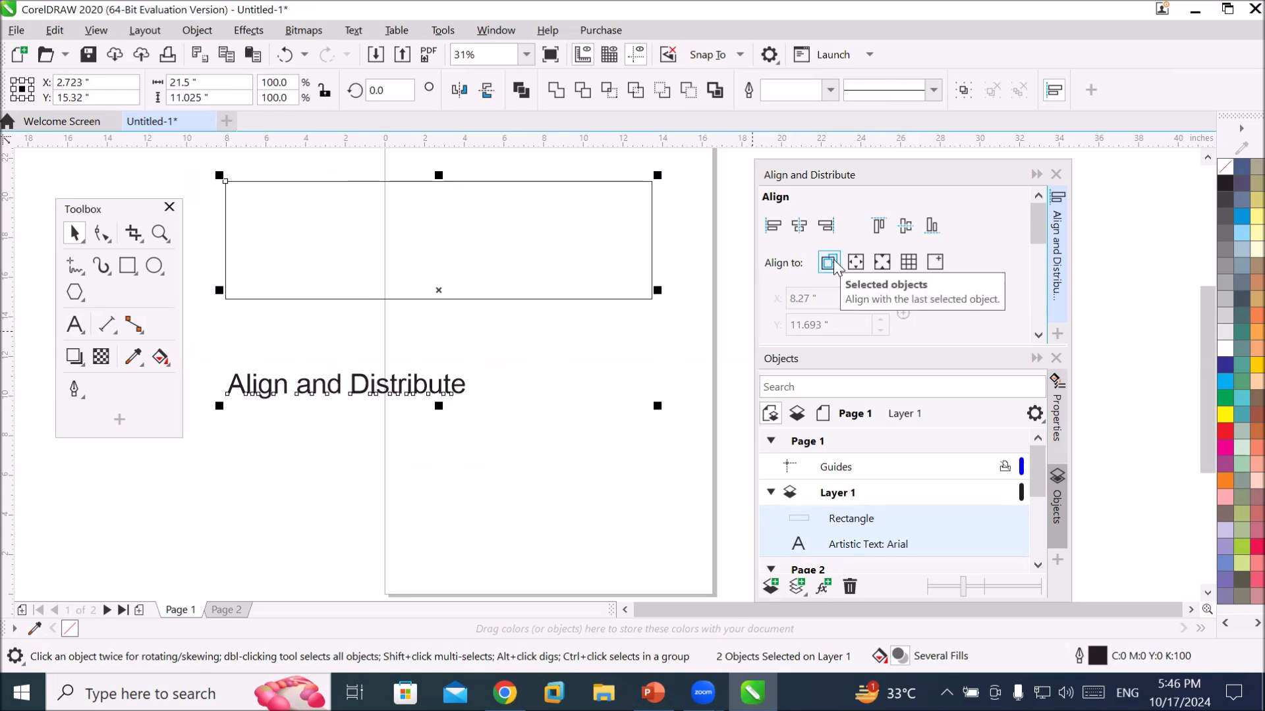
click(774, 230)
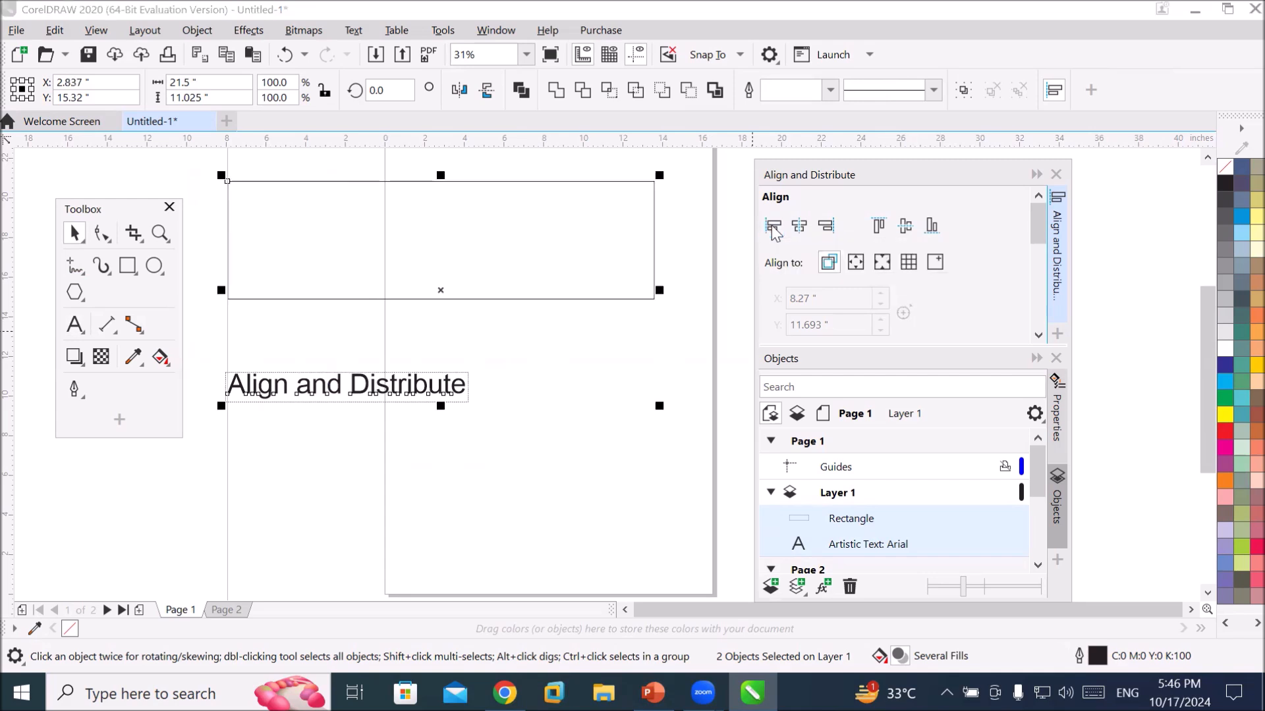
click(827, 230)
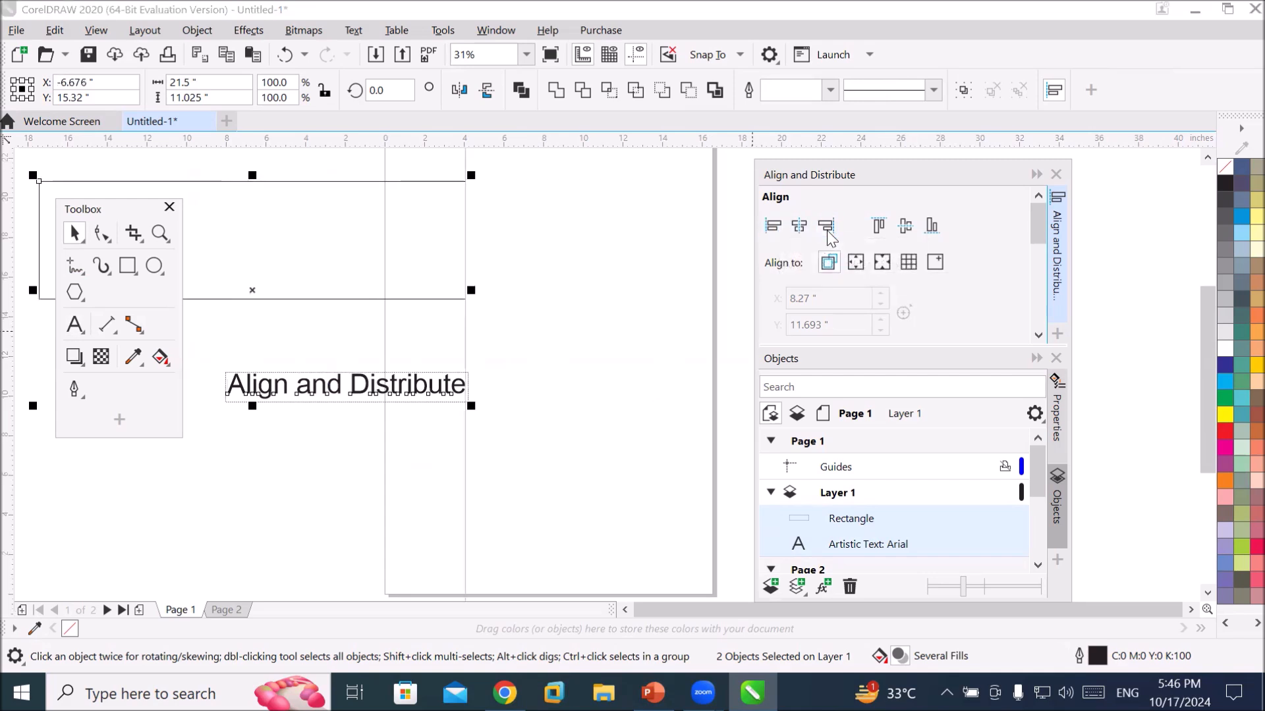
click(796, 226)
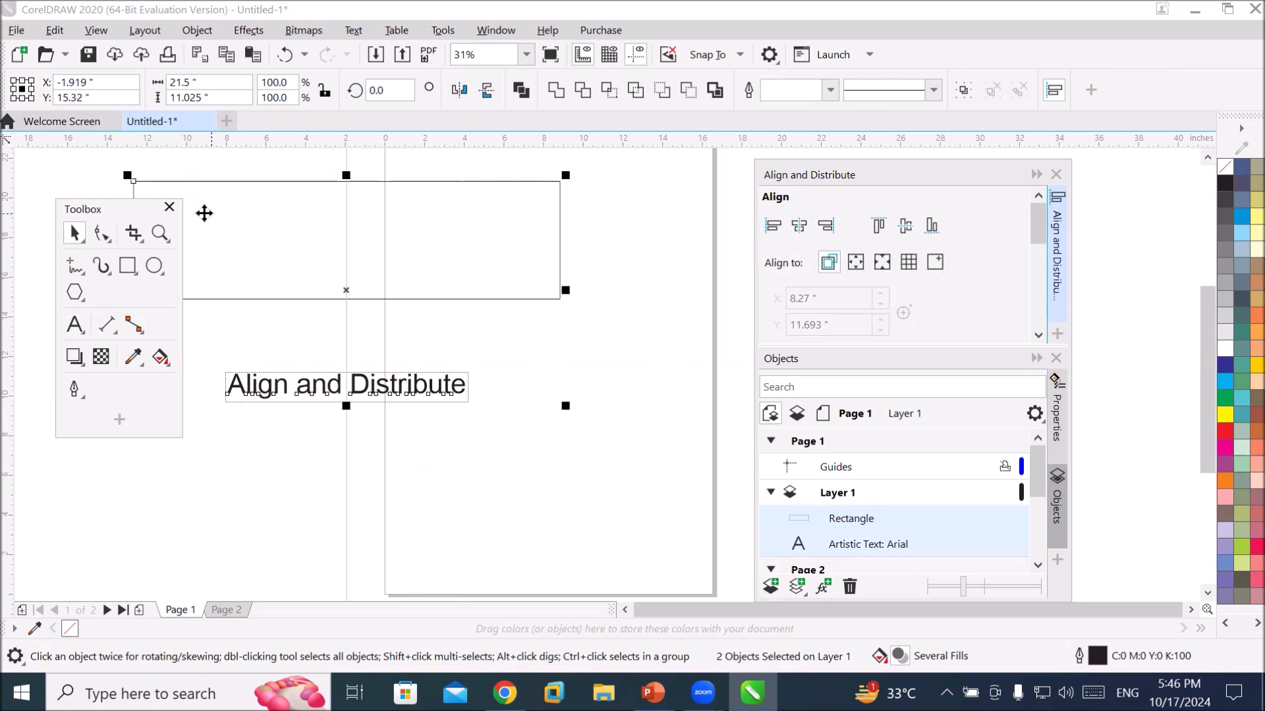
Move the Toolbox lower, and align the rectangle with the text by top edges, bottom edges, and finally vertical centers.
drag(116, 216, 111, 378)
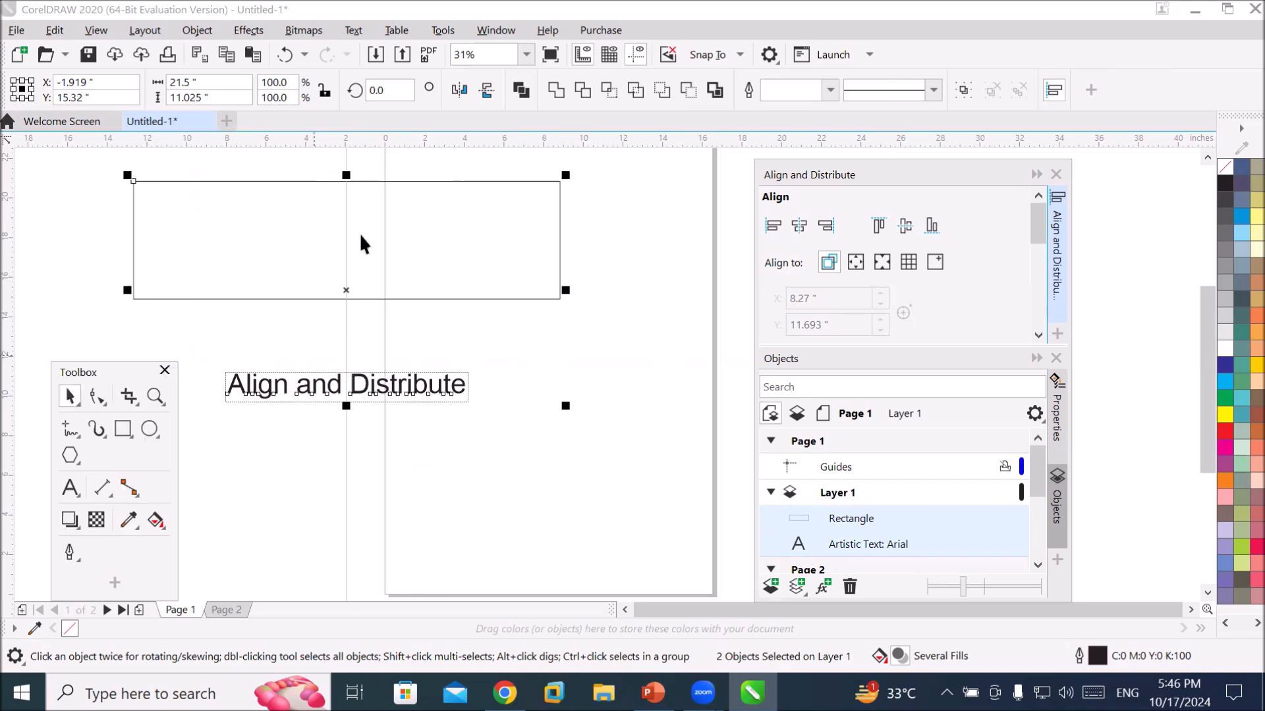
click(876, 239)
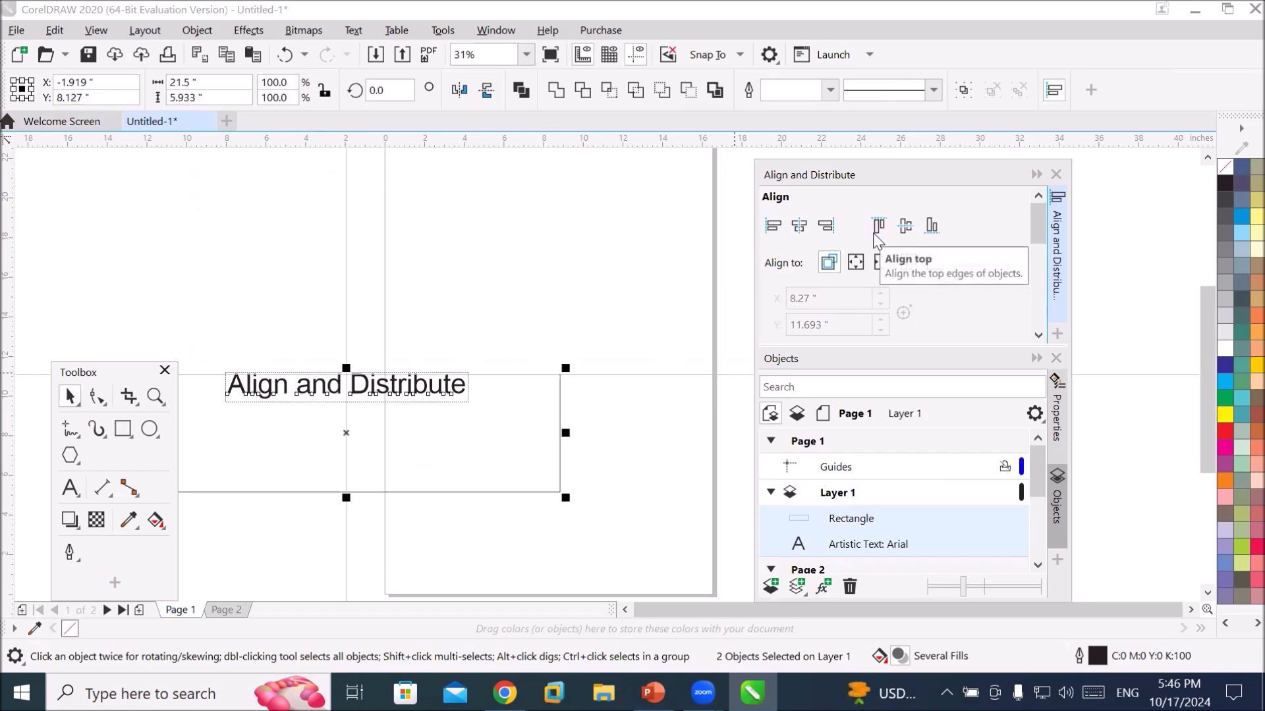
click(932, 227)
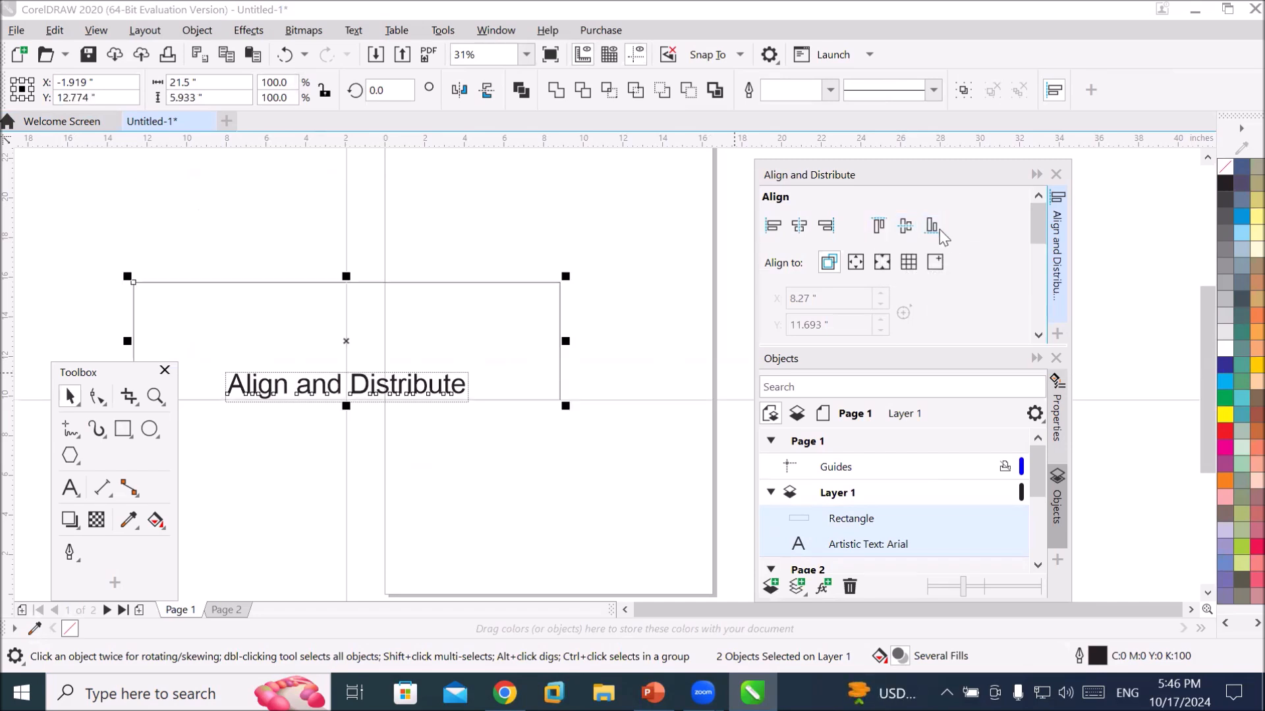
click(906, 227)
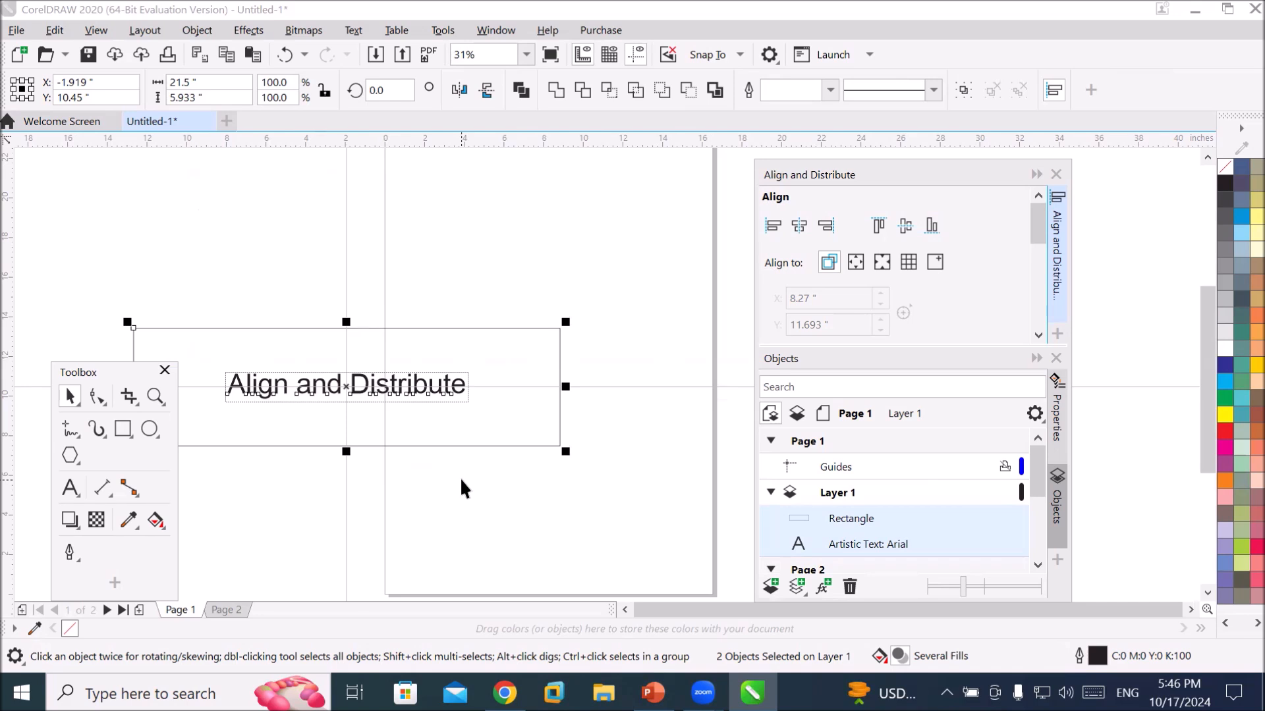
Undo the rectangle's alignment changes and clear the selection.
key(ctrl+z)
key(ctrl+z)
key(ctrl+z)
key(ctrl+z)
key(ctrl+z)
click(548, 348)
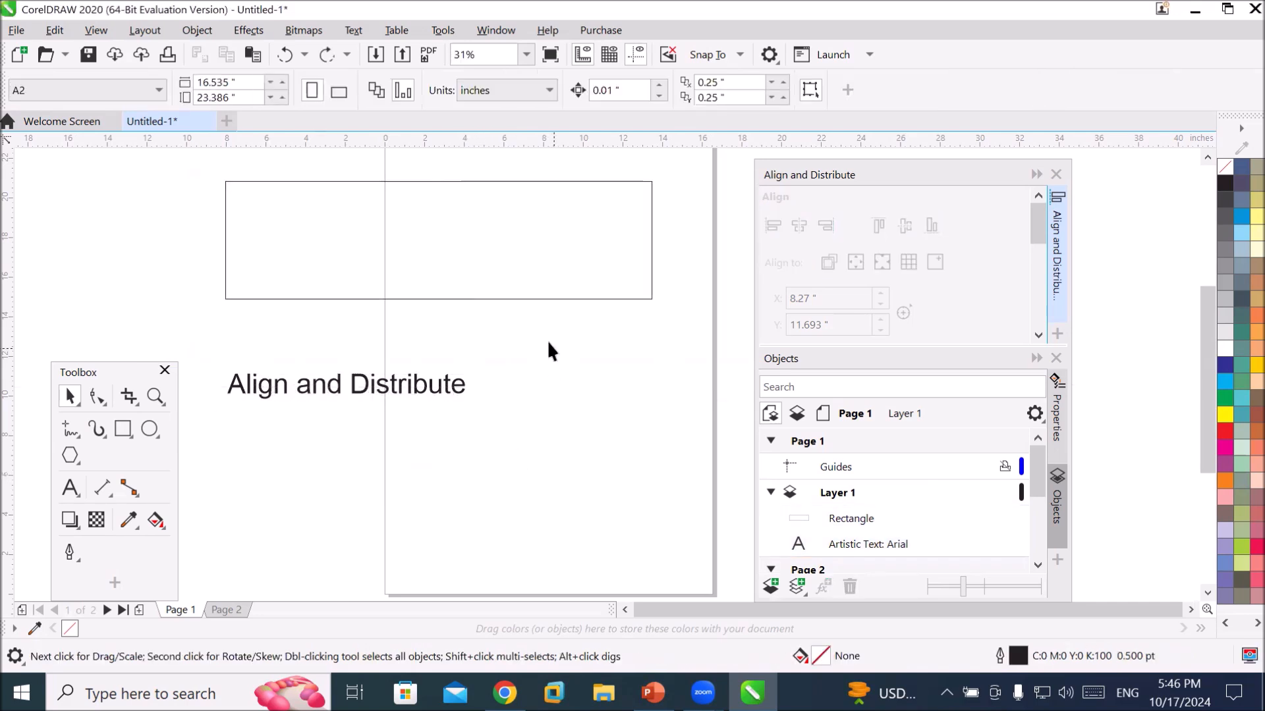
Narrow the rectangle to about 13.333" wide and move the text beneath it to about X 4.281", Y 9.817".
click(542, 299)
drag(225, 240, 427, 240)
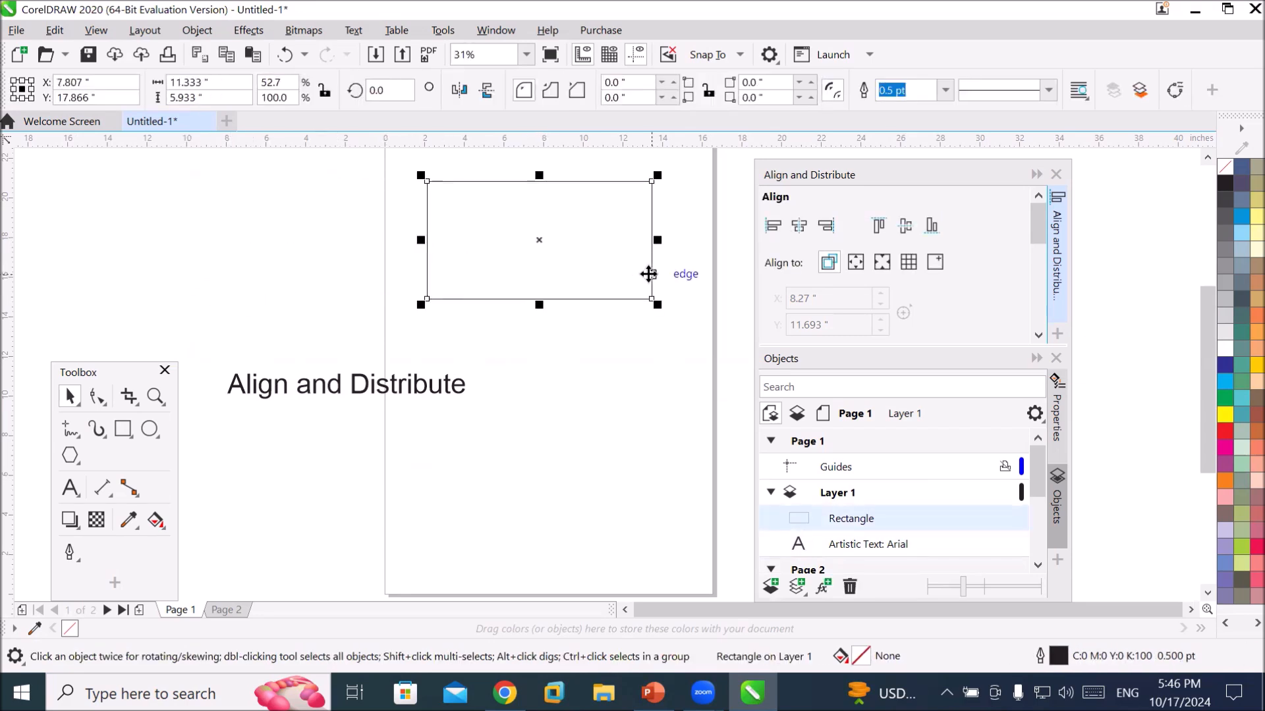
drag(660, 244, 692, 239)
drag(443, 395, 571, 411)
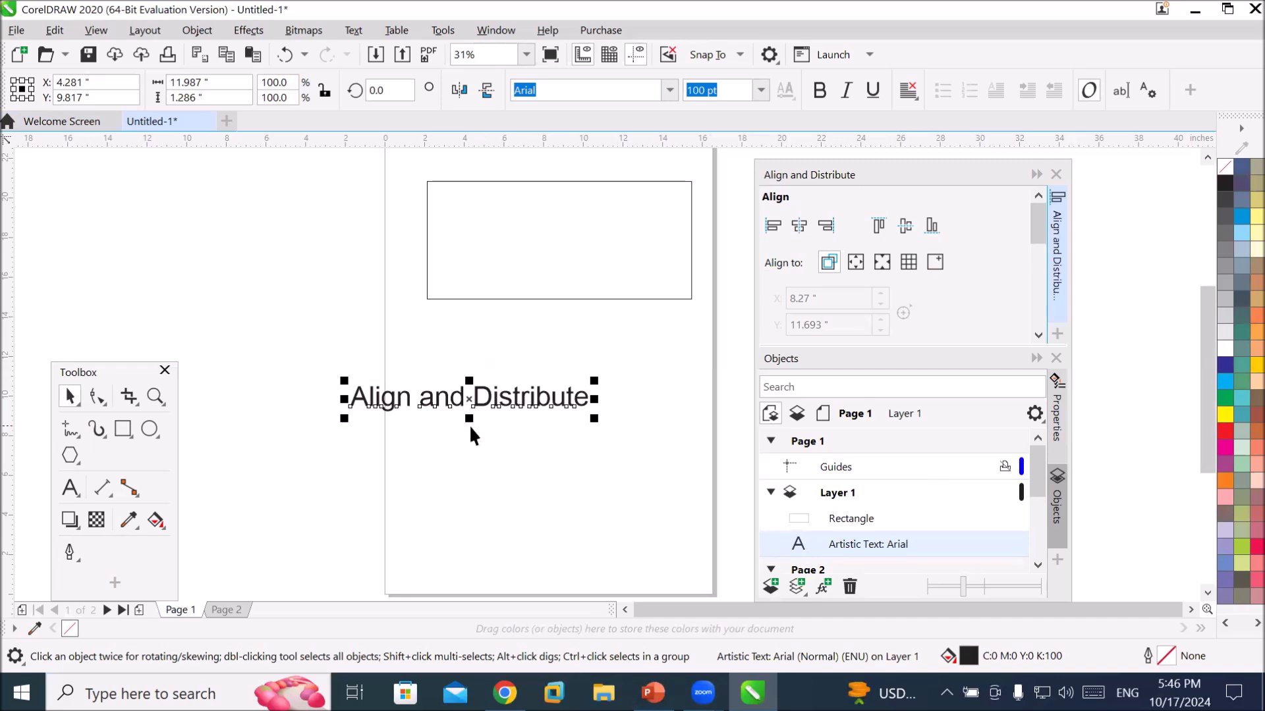
Select the text first and the rectangle last, and align the text to the rectangle's horizontal center.
click(522, 299)
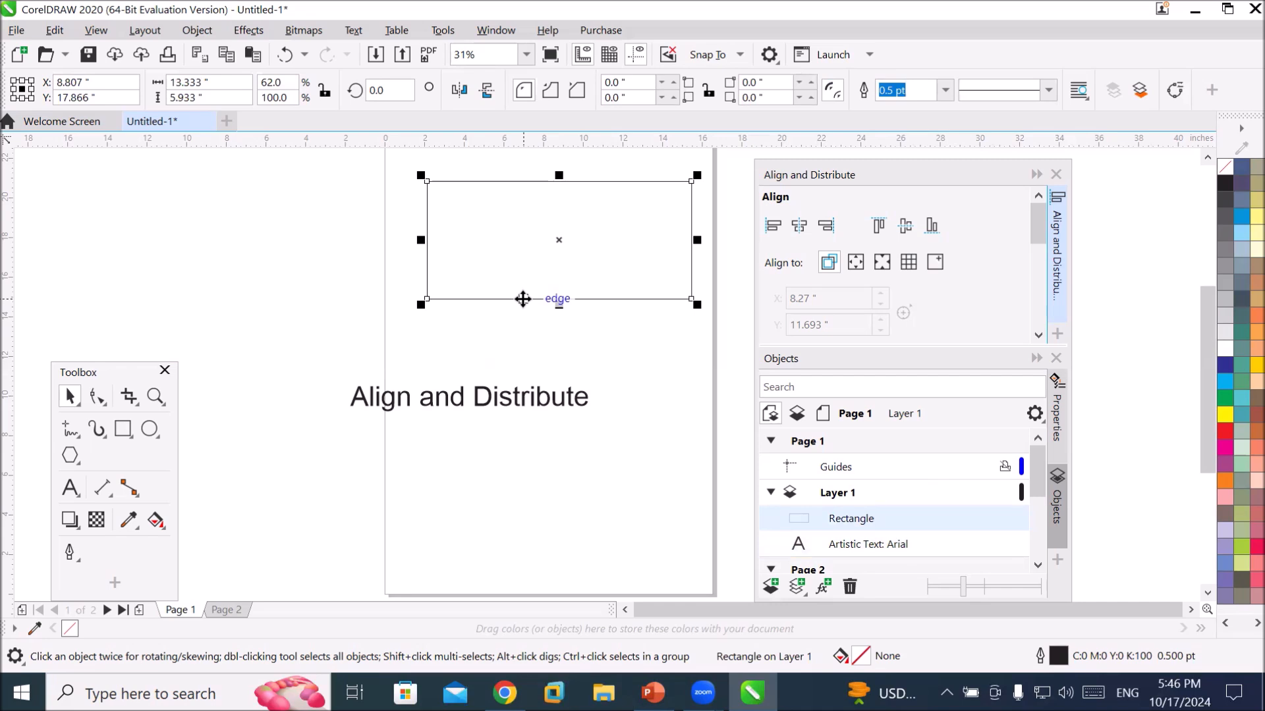
click(496, 407)
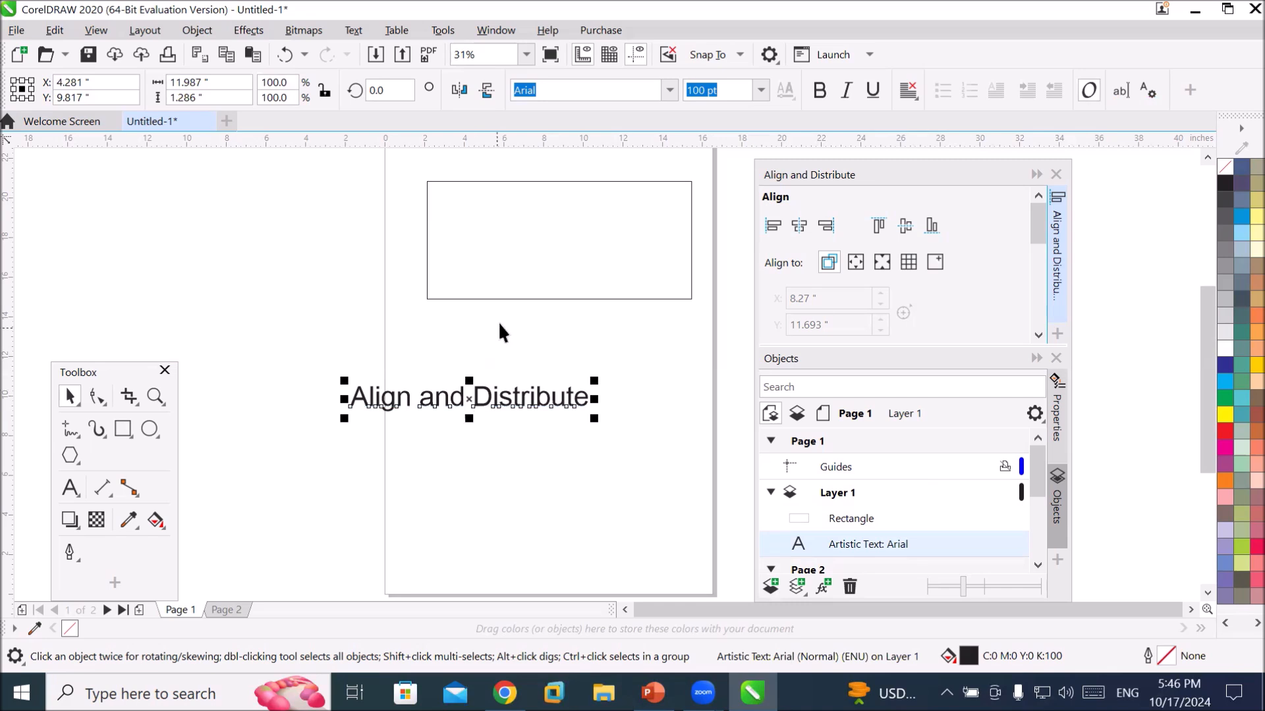
click(511, 298)
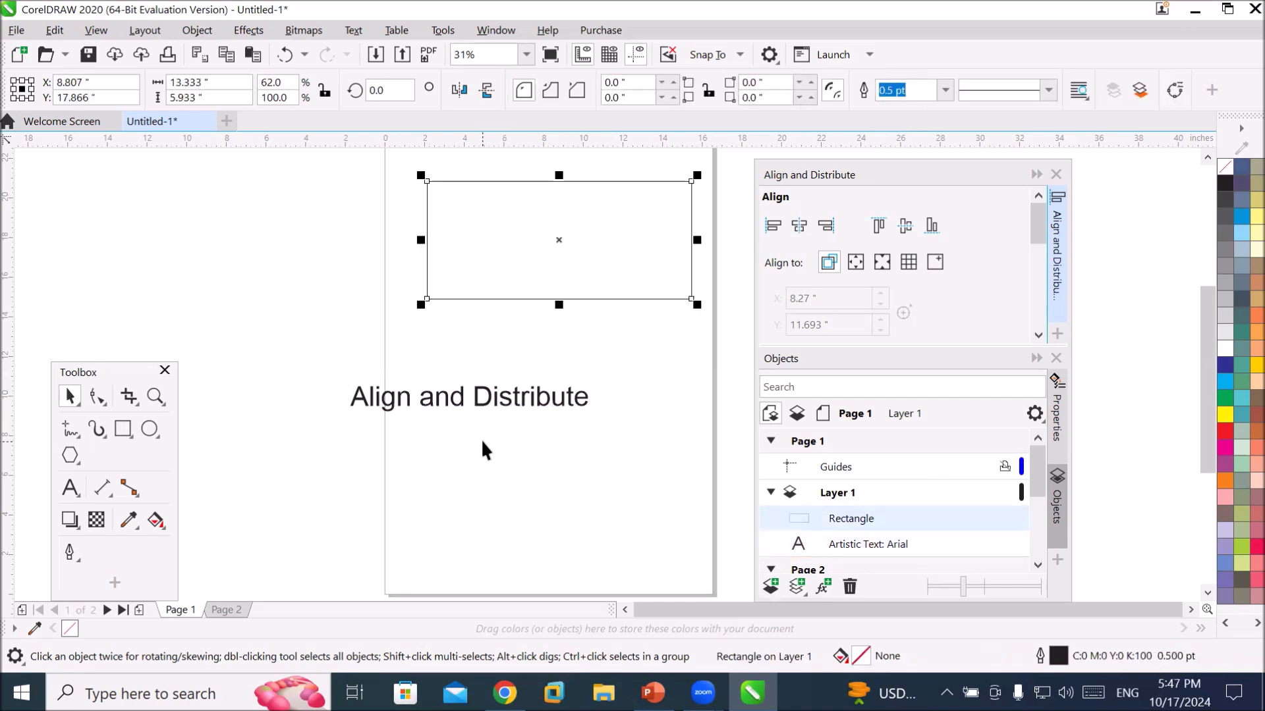
click(475, 402)
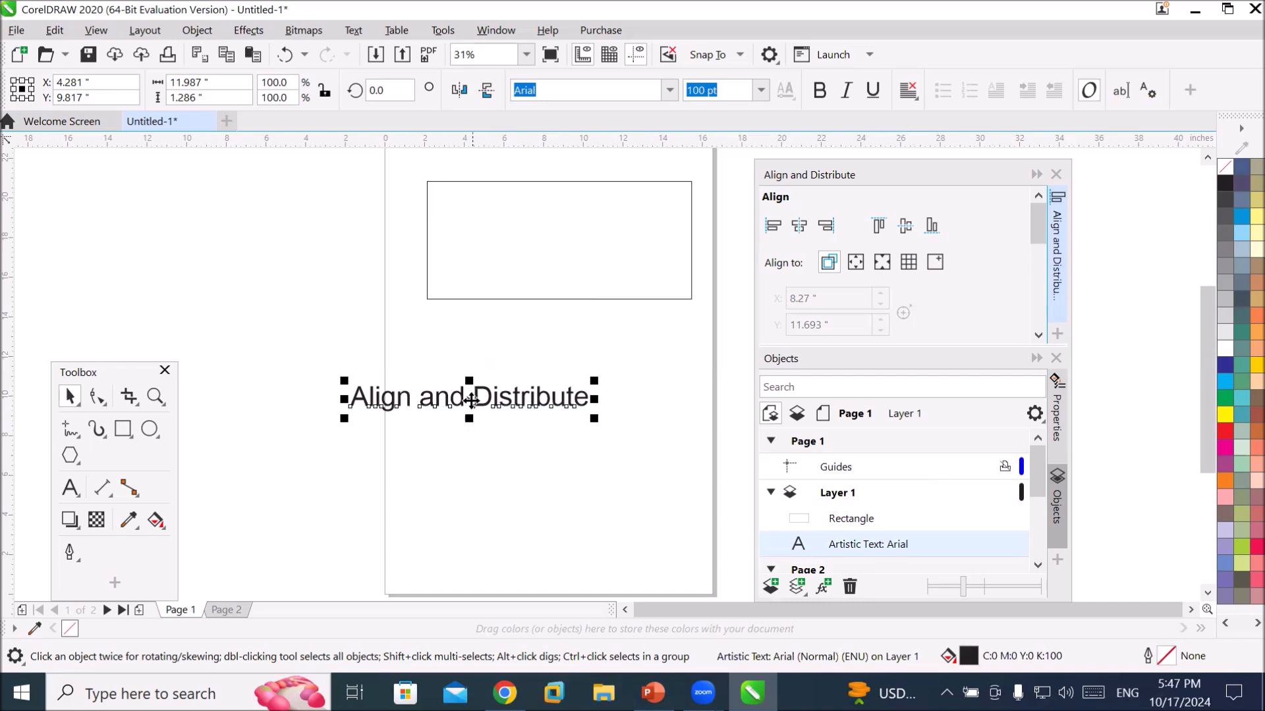
shift+click(465, 298)
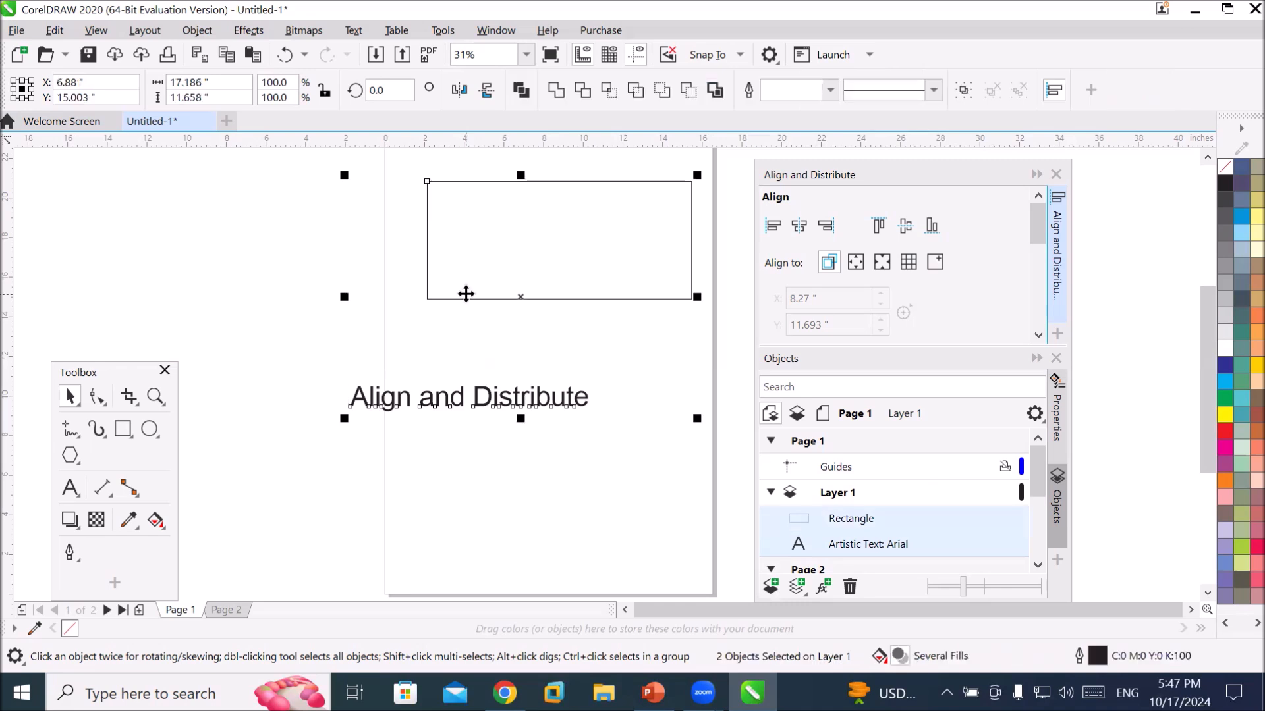
click(795, 233)
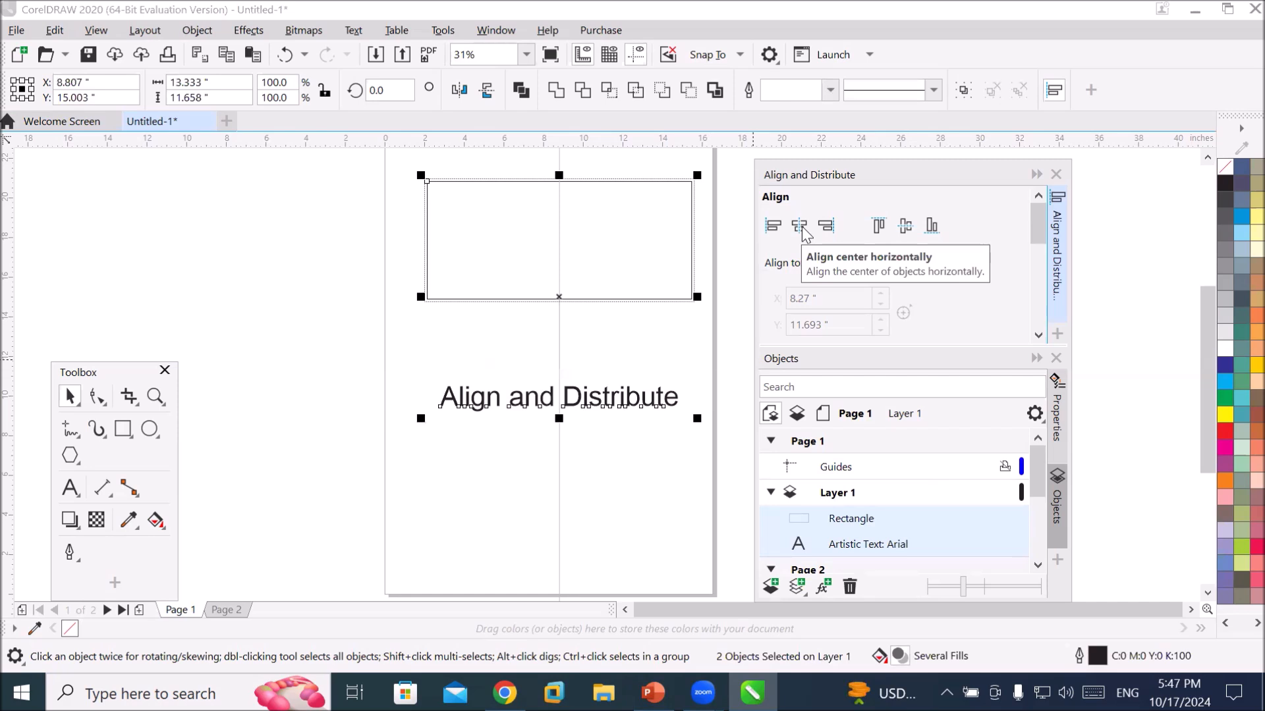
Undo the horizontal center alignment and select only the rectangle.
key(ctrl+z)
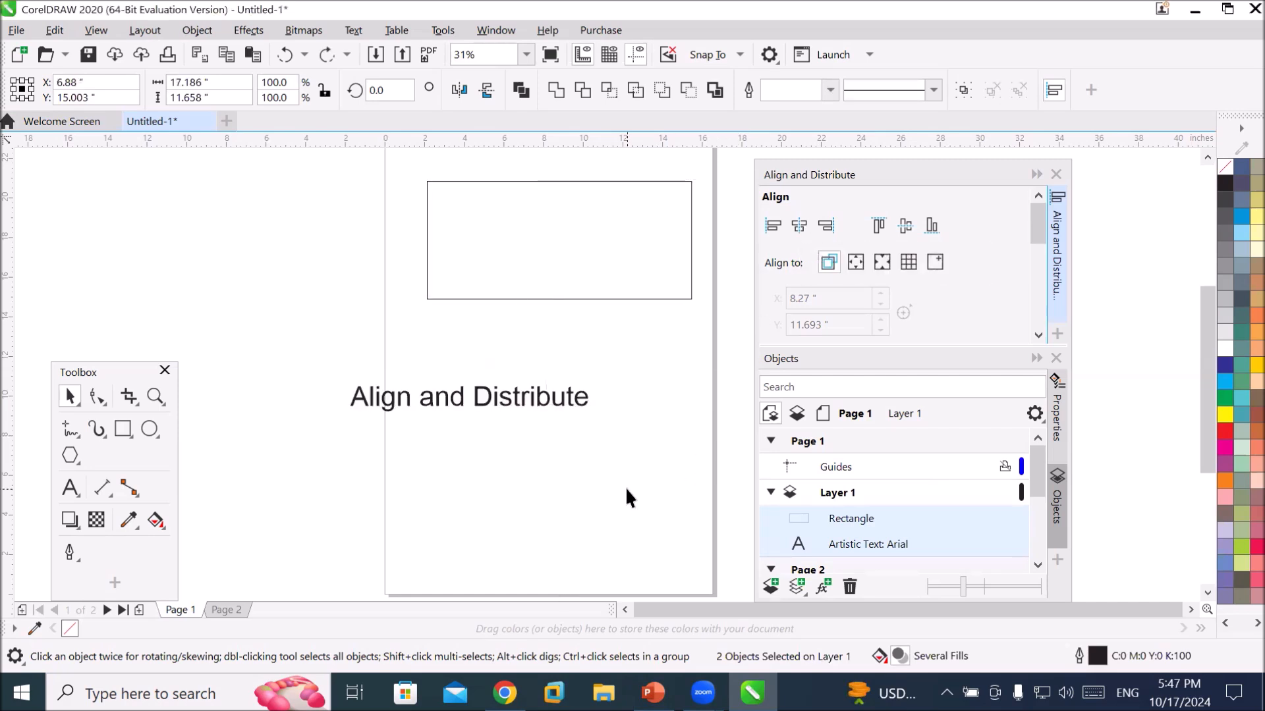
click(626, 487)
click(666, 298)
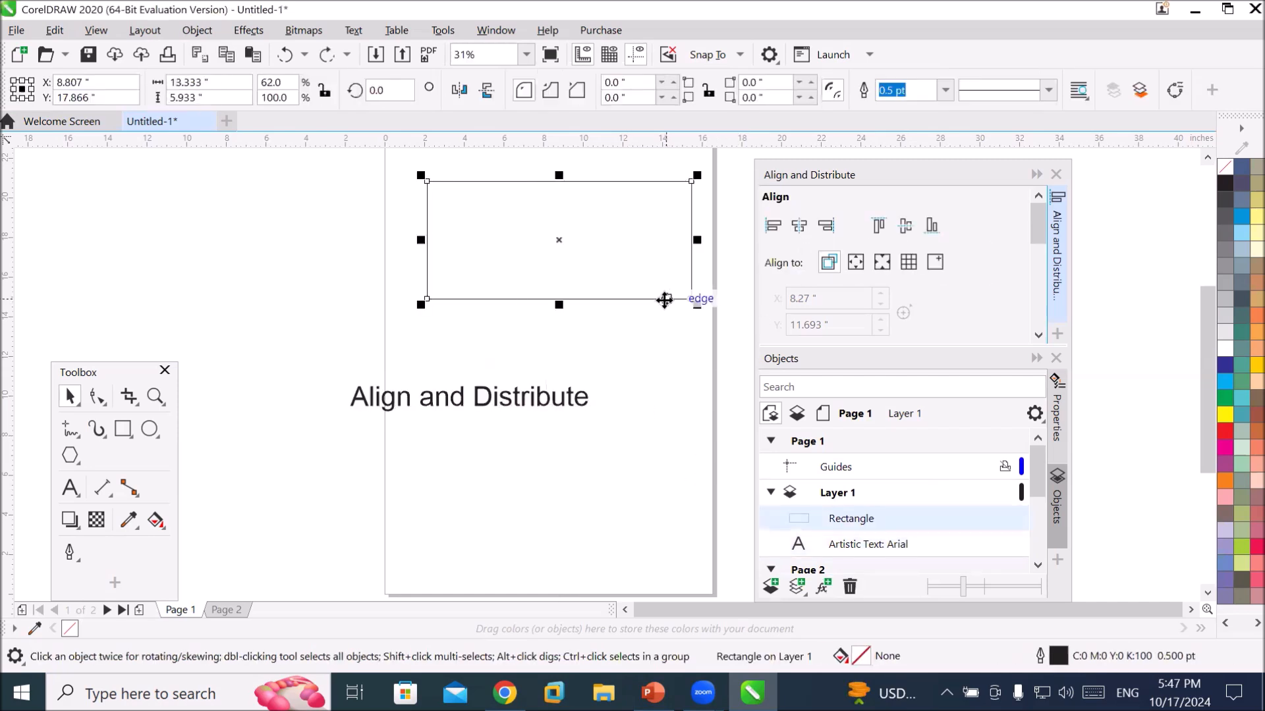
Add the text to the selection last, try aligning the rectangle to the text's horizontal center, and undo it.
shift+click(563, 397)
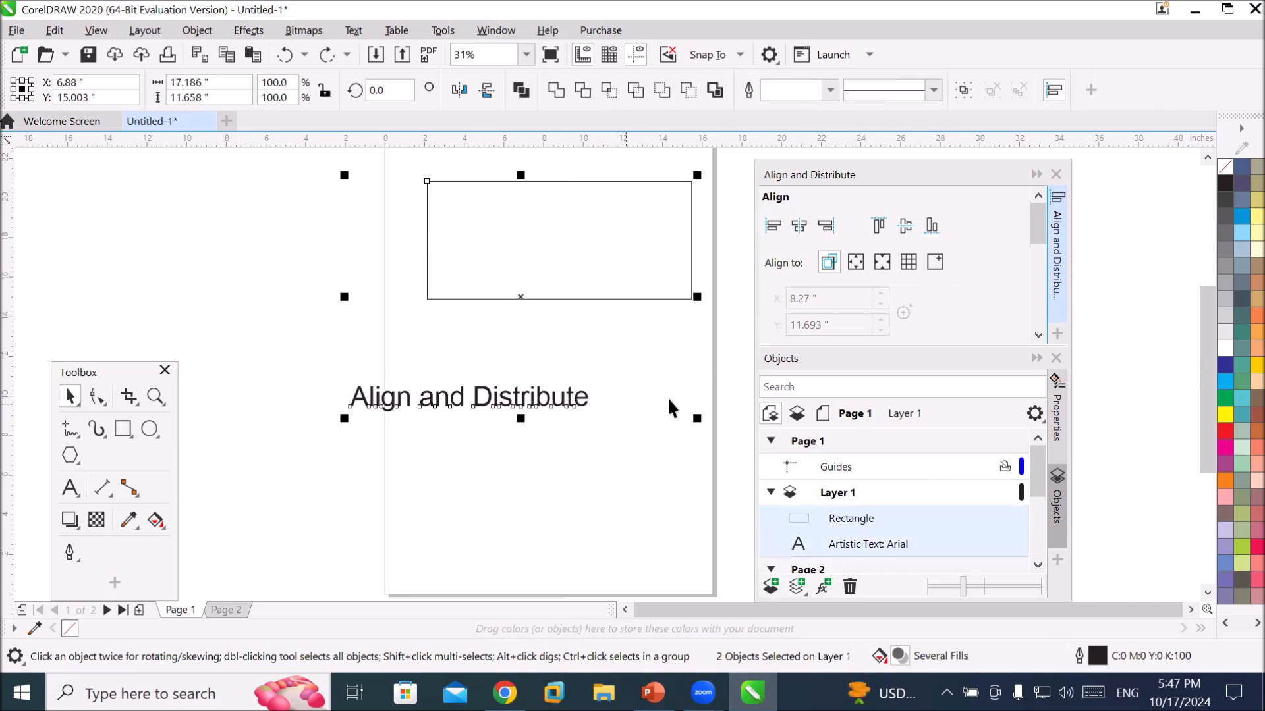
click(799, 227)
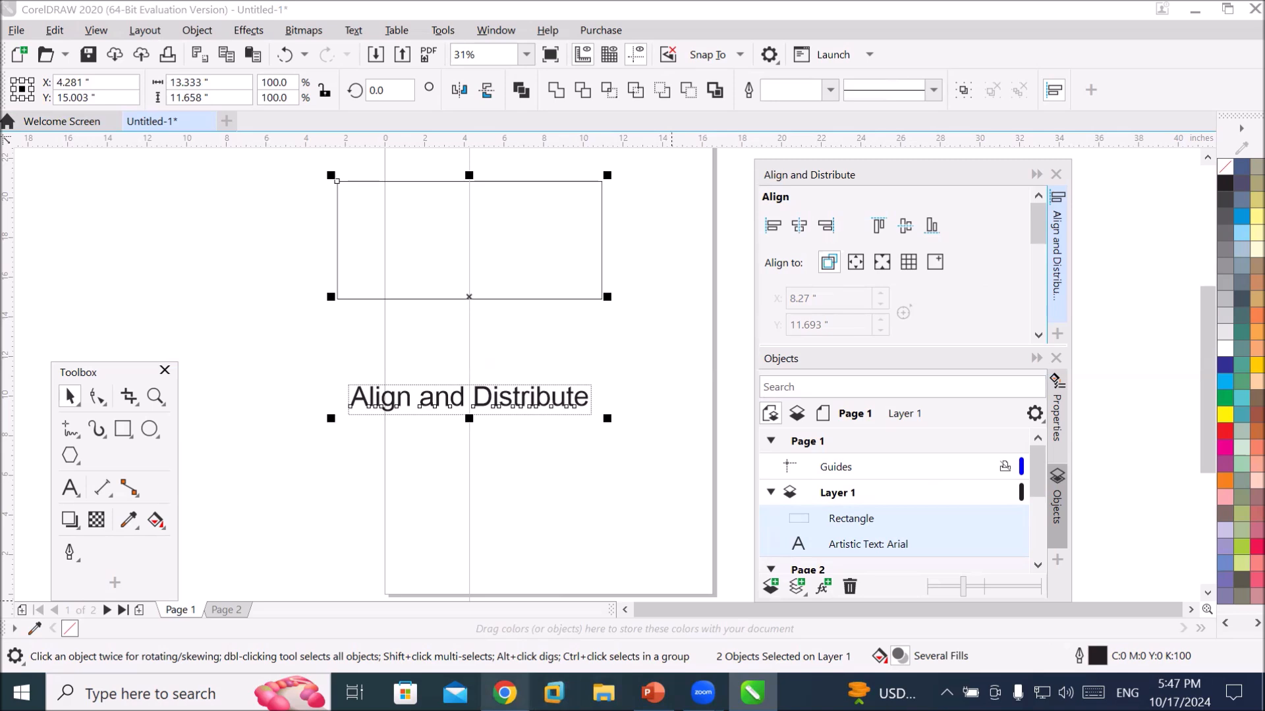
key(ctrl+z)
click(619, 475)
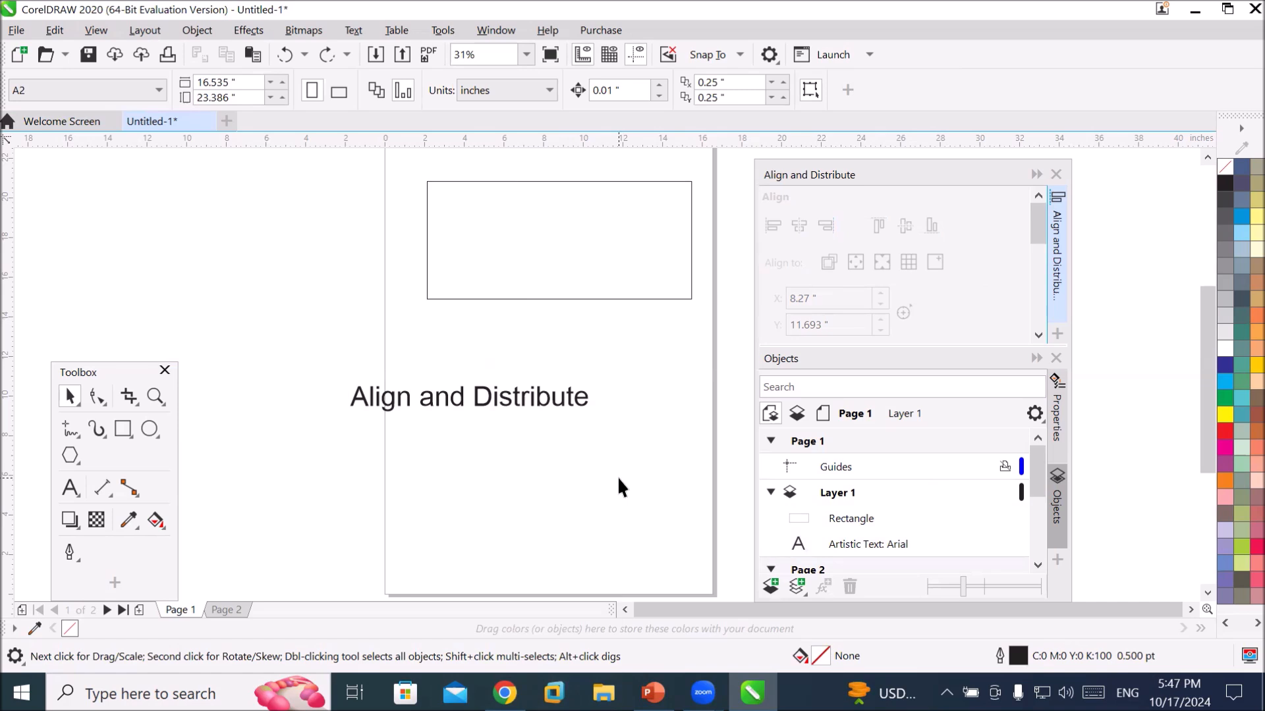
Select the rectangle first and the text last, repeat the horizontal center alignment, and undo it.
click(497, 400)
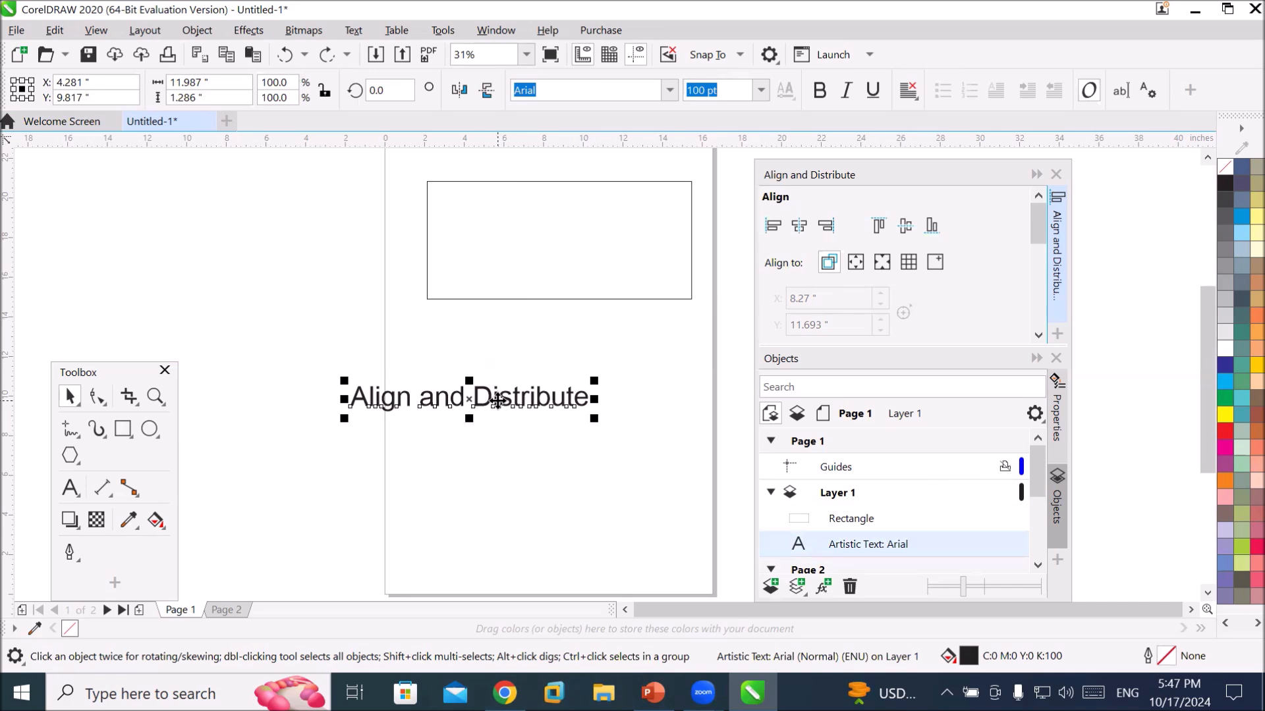
click(555, 299)
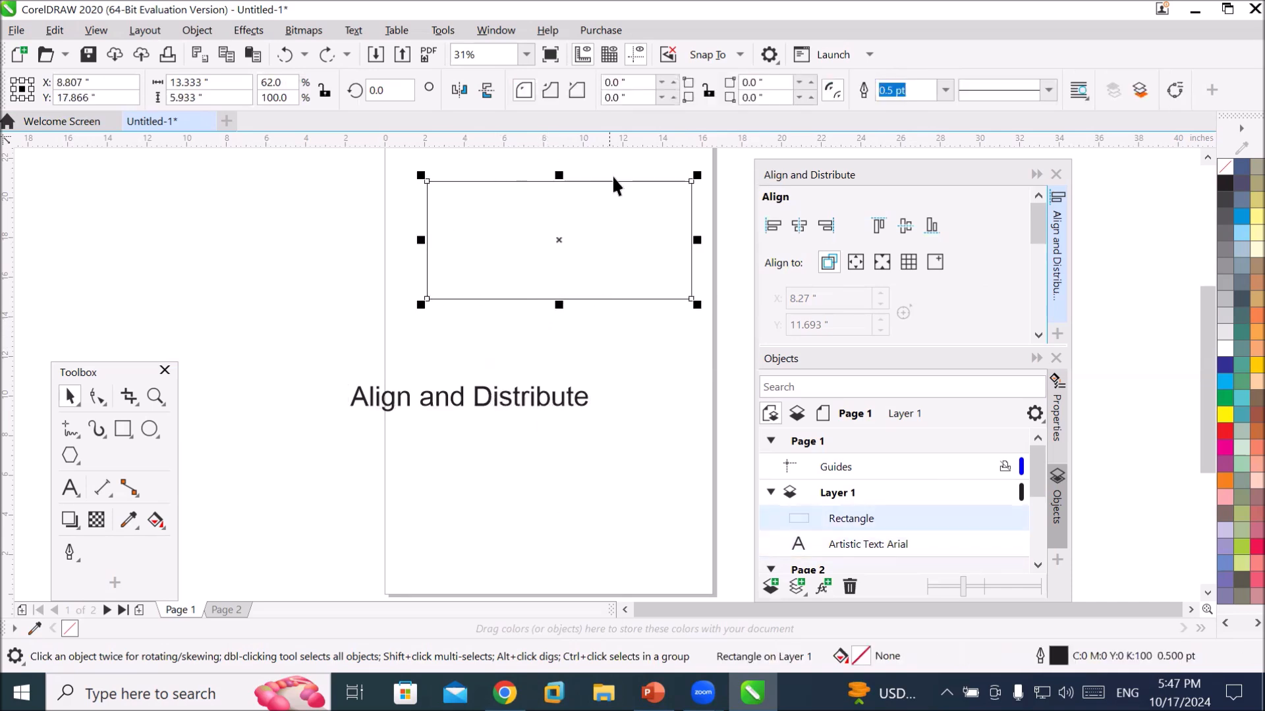
shift+click(456, 398)
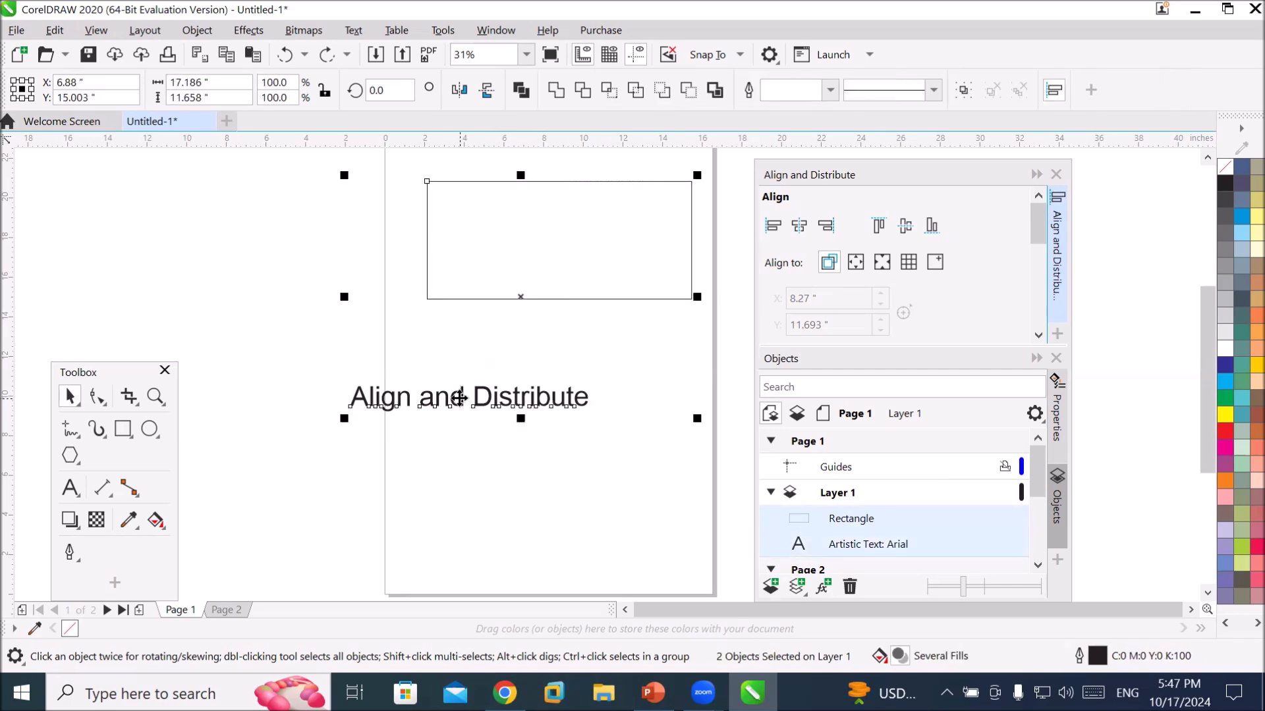
click(796, 227)
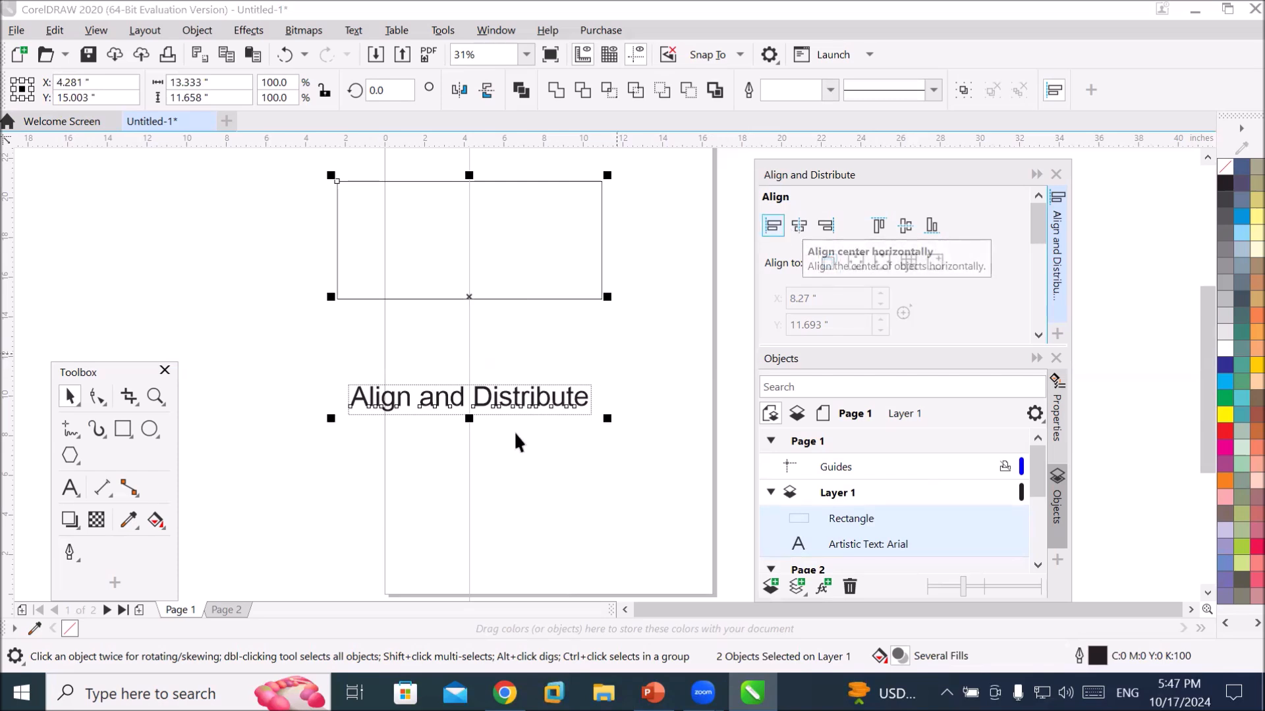
key(ctrl+z)
click(469, 480)
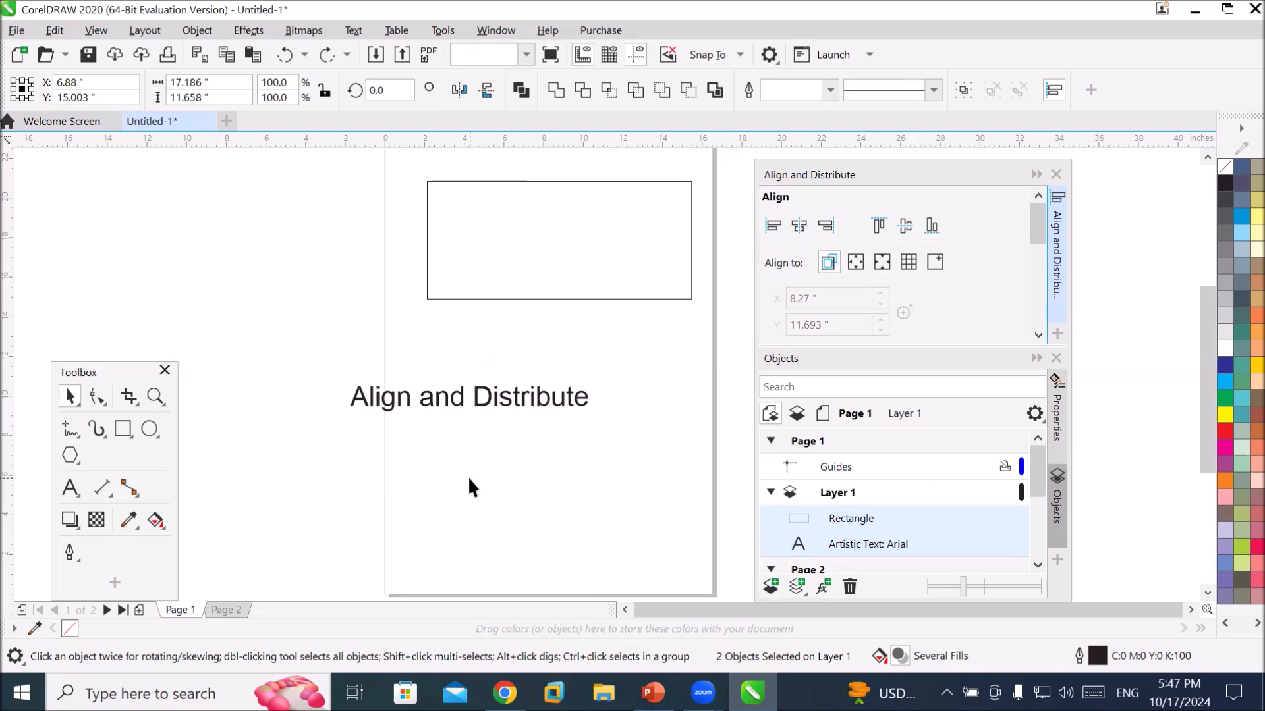
Select the text first and the rectangle last, and align the text to the rectangle's left edge, right edge, and finally horizontal center.
click(507, 399)
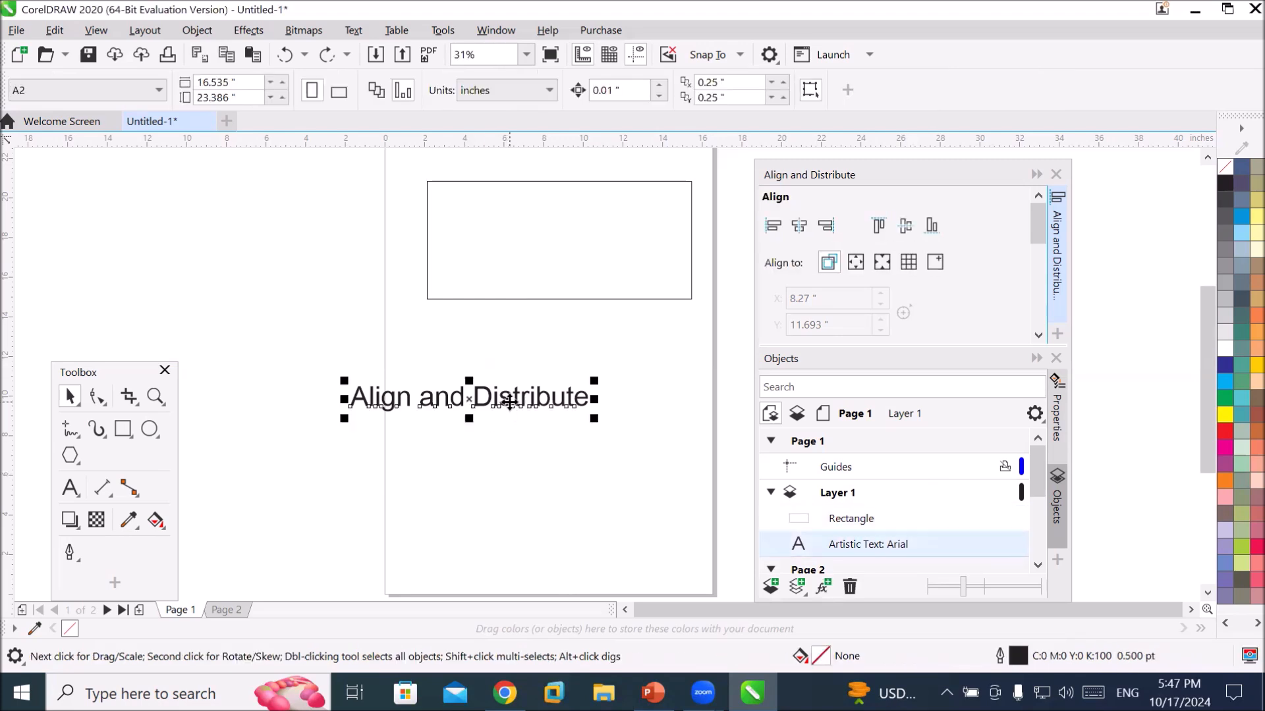
shift+click(561, 299)
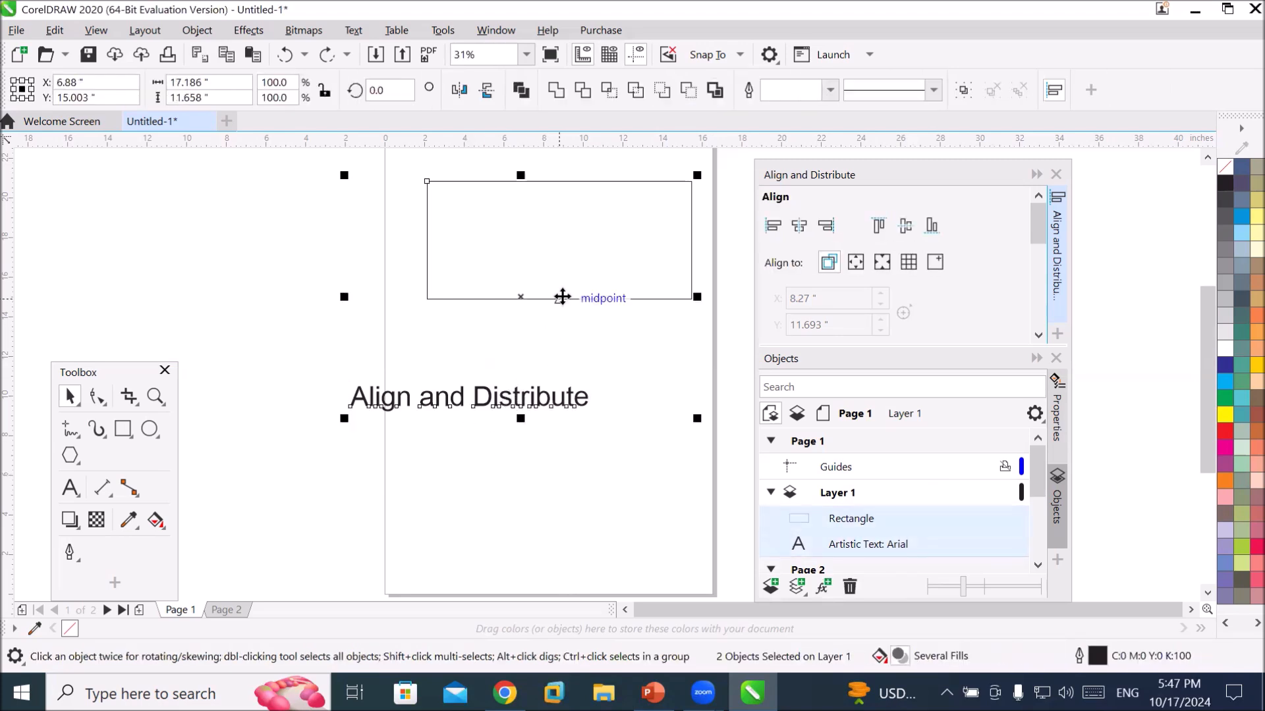
click(770, 229)
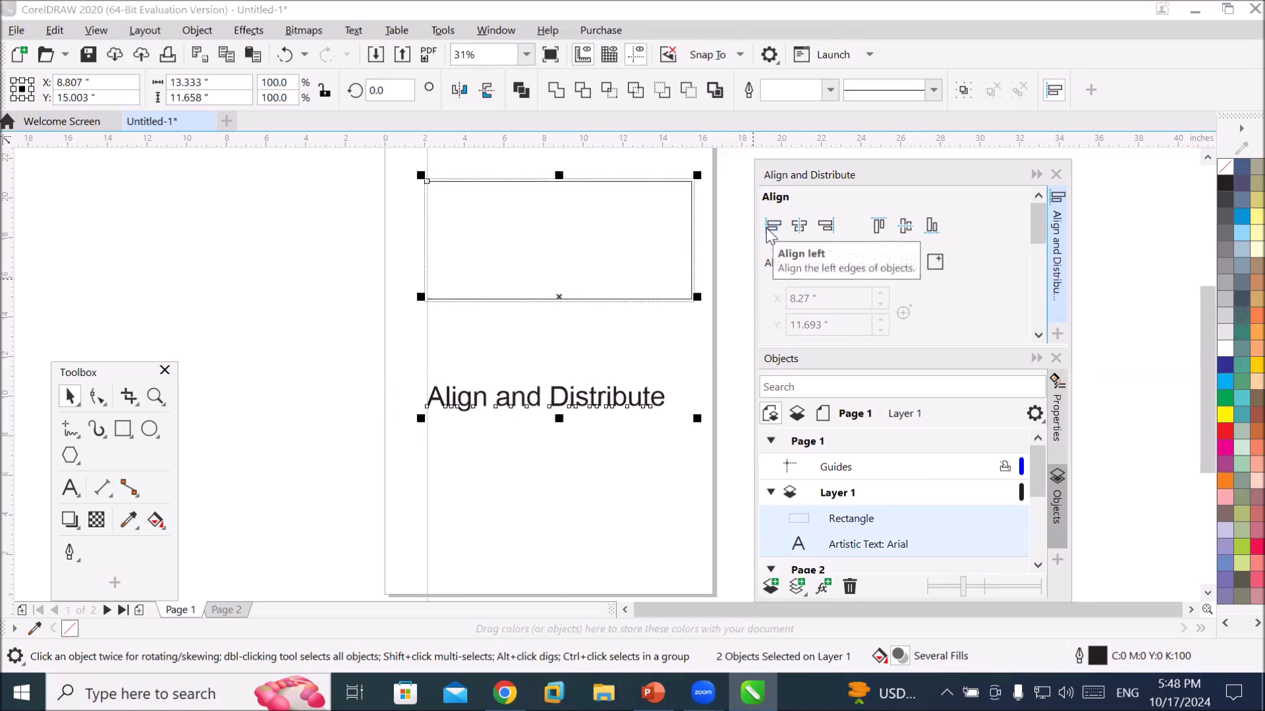
click(825, 231)
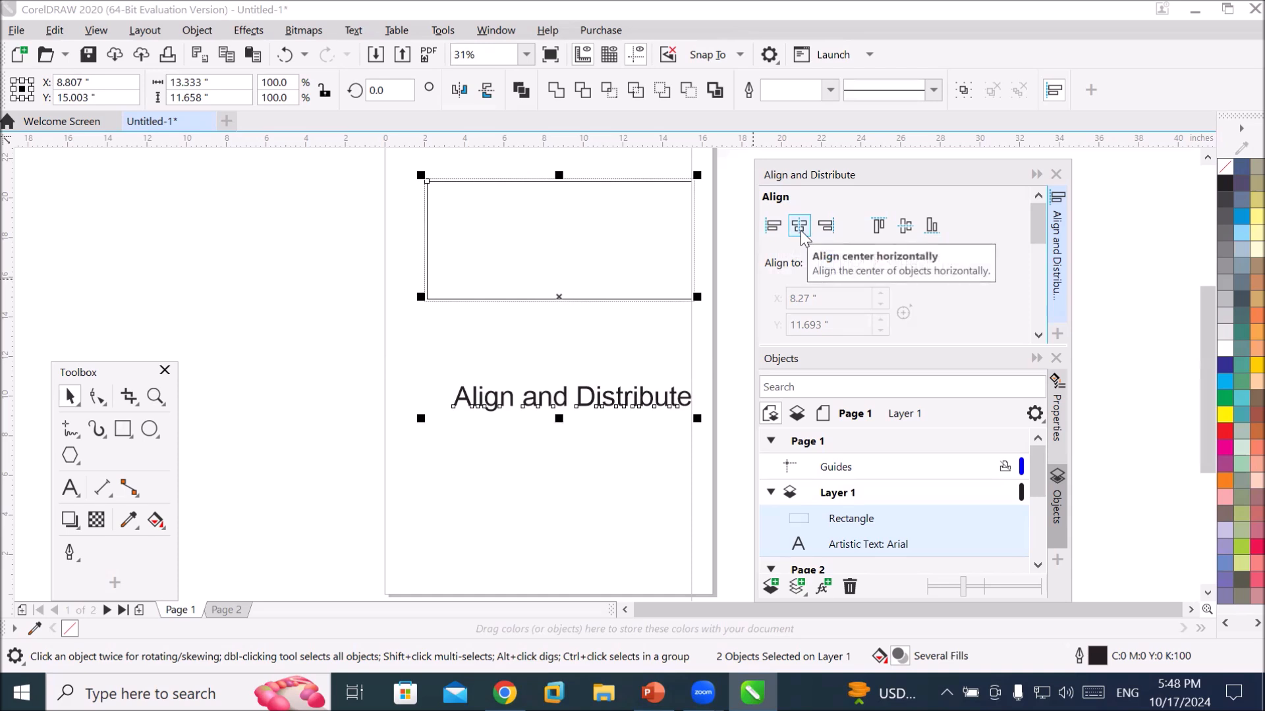
click(801, 230)
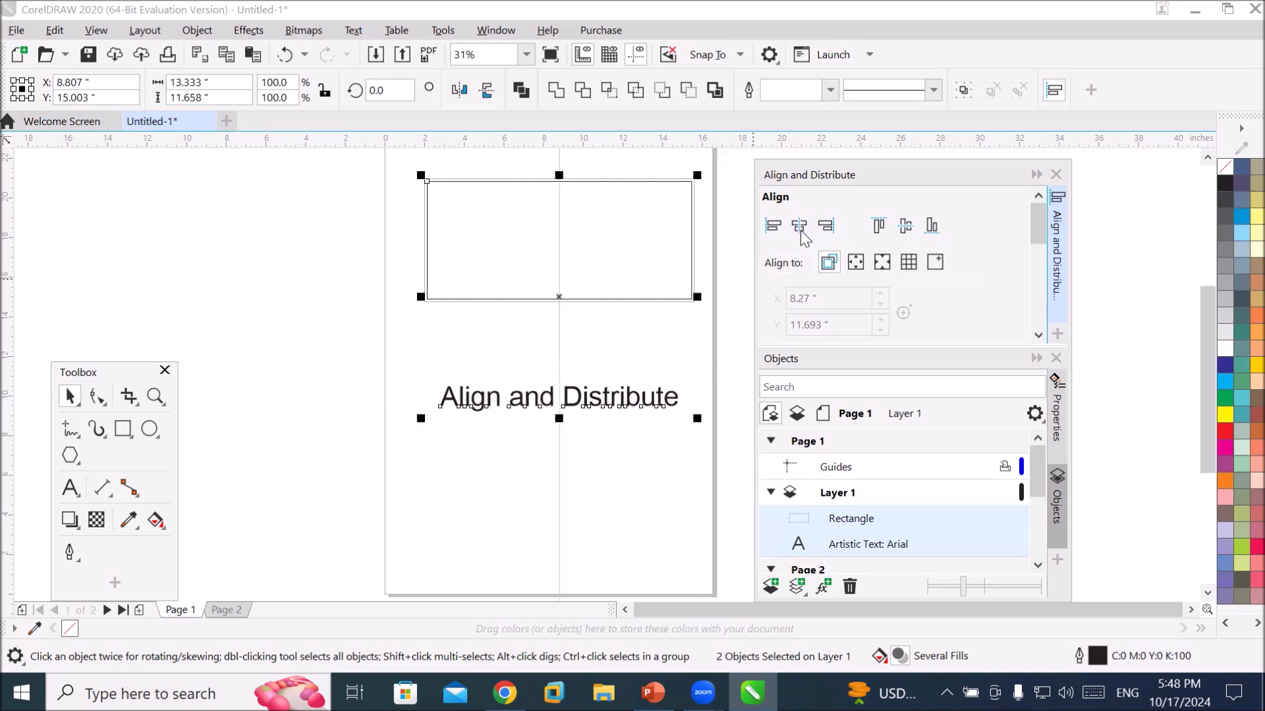
Align the text to the rectangle's top edge, bottom edge, and finally vertical center, and clear the selection.
click(881, 234)
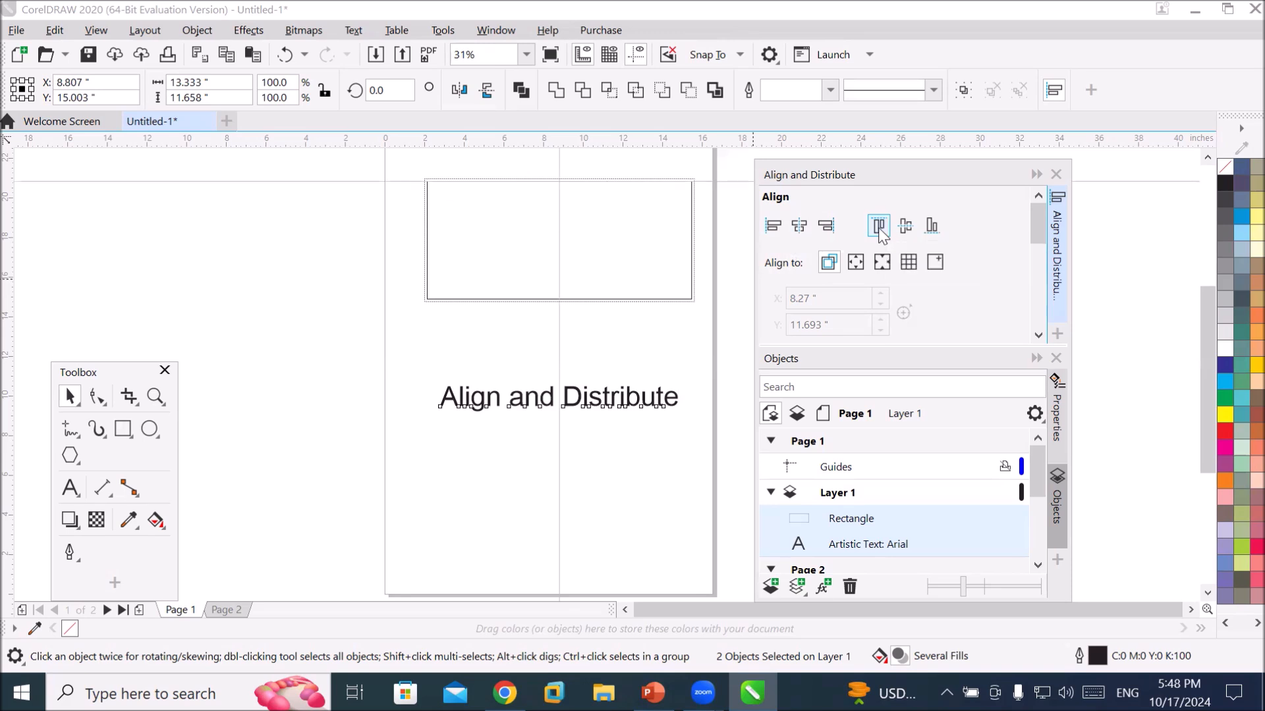
click(932, 227)
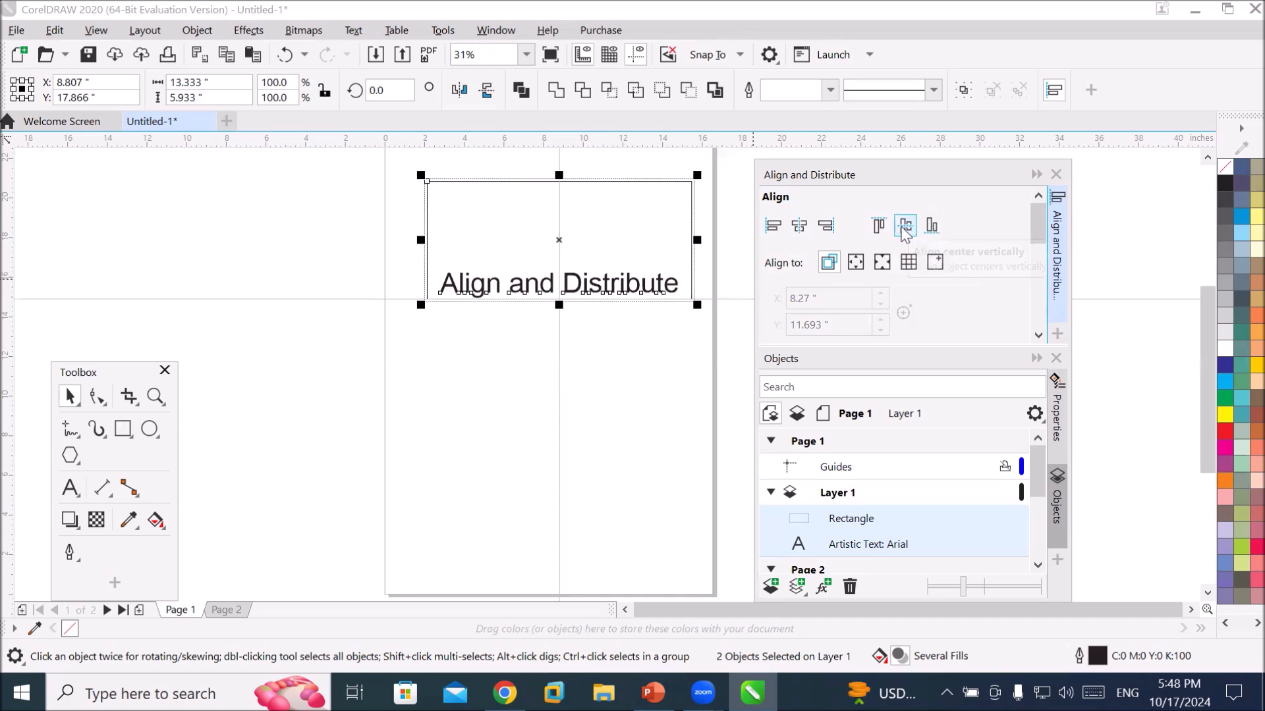
click(905, 227)
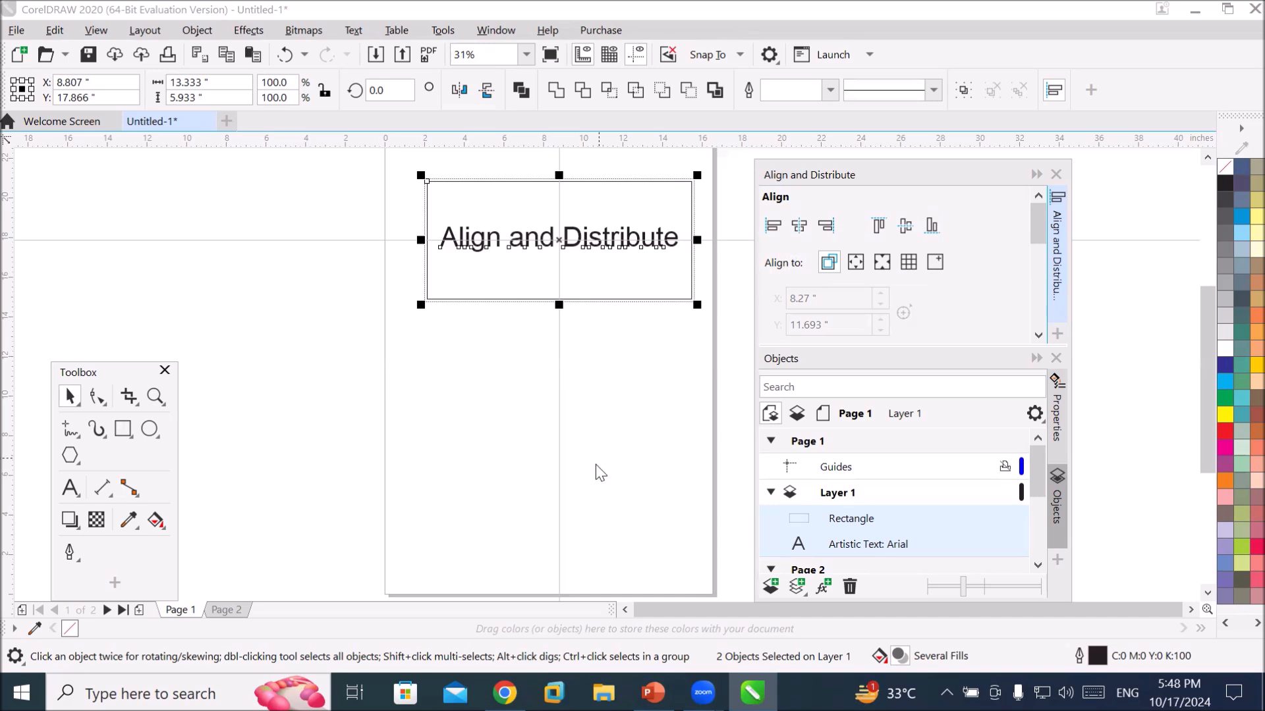
click(566, 479)
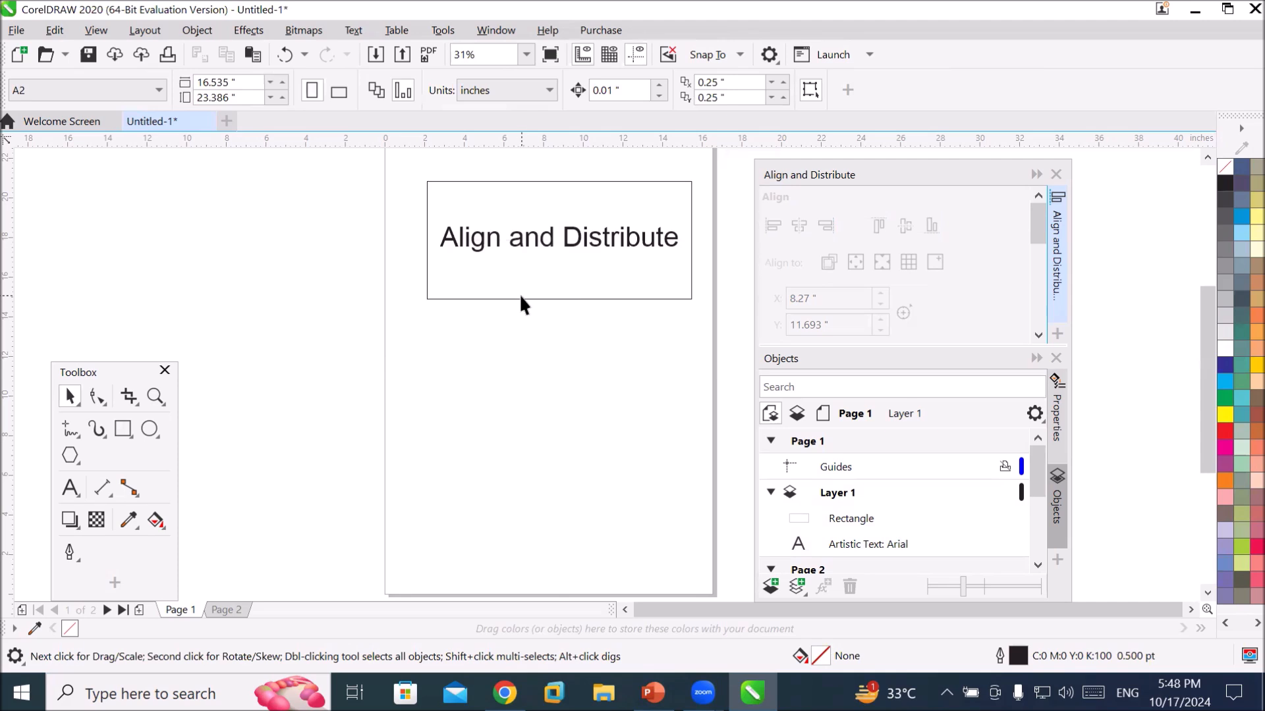
Move the rectangle to about X -0.993", Y 12.199" and draw an ellipse about 14.167" by 11.233" overlapping it.
drag(519, 297, 324, 410)
click(150, 428)
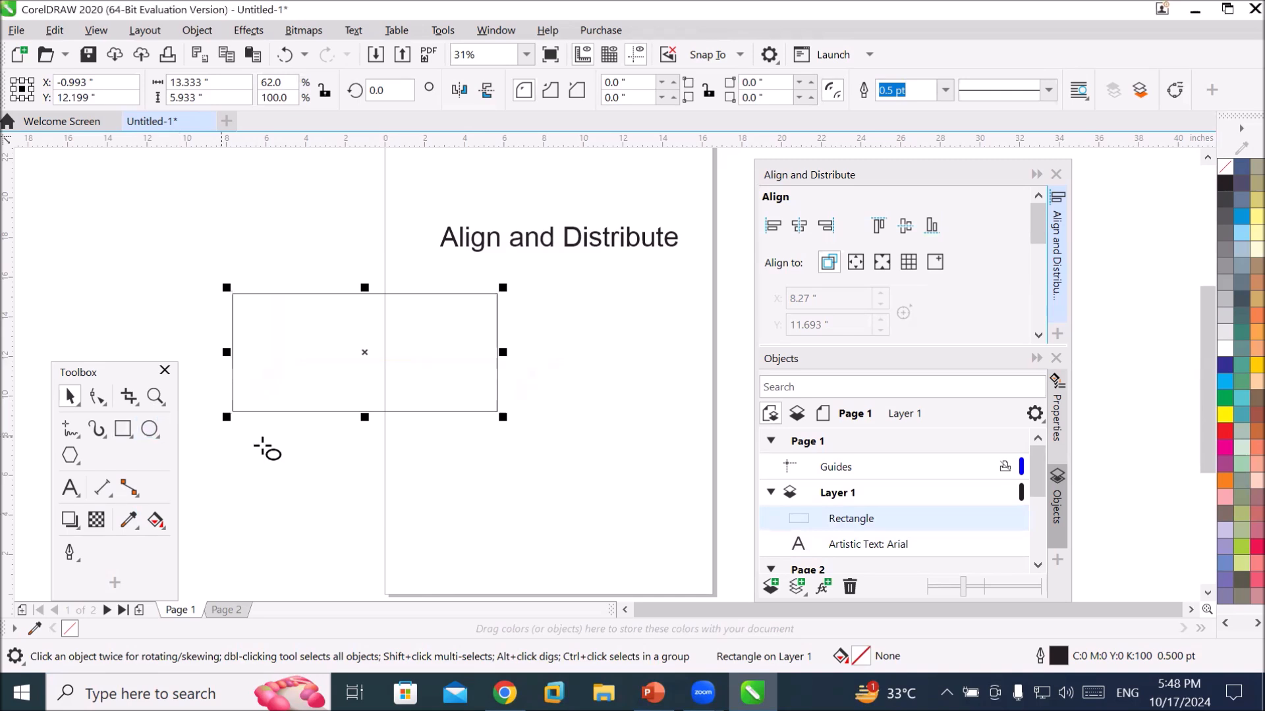
drag(256, 239, 538, 460)
click(508, 555)
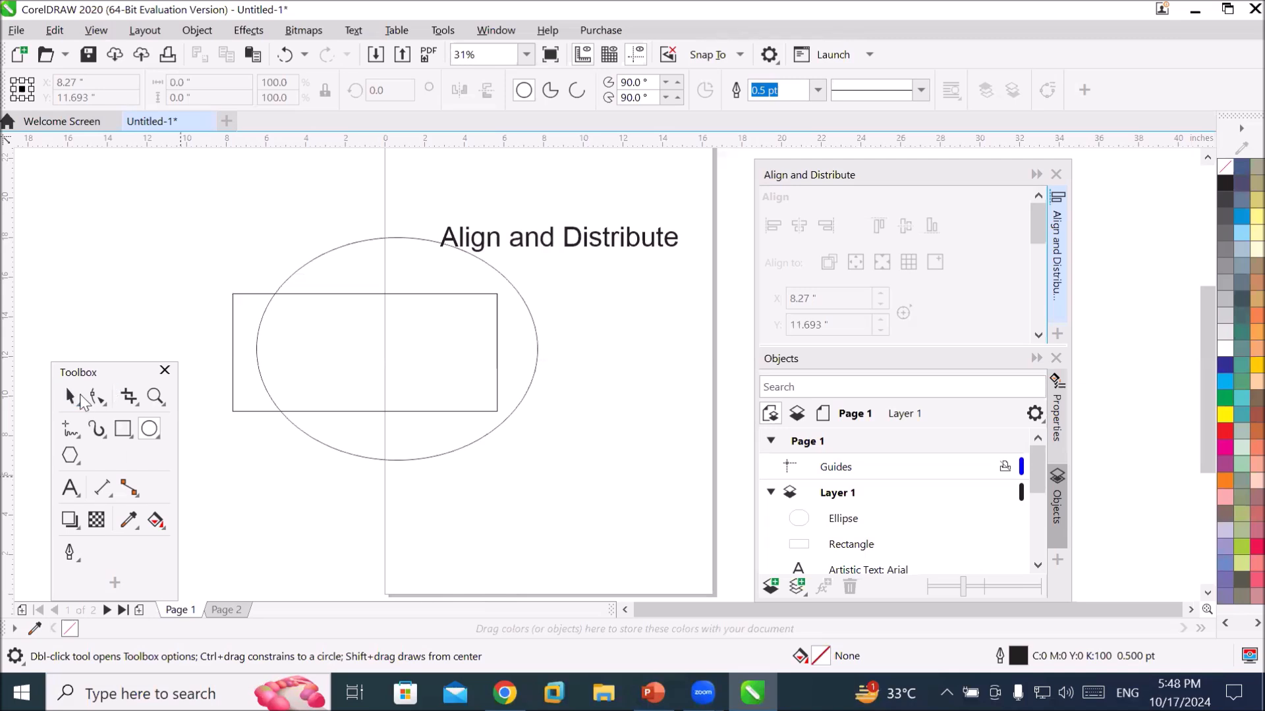
click(69, 396)
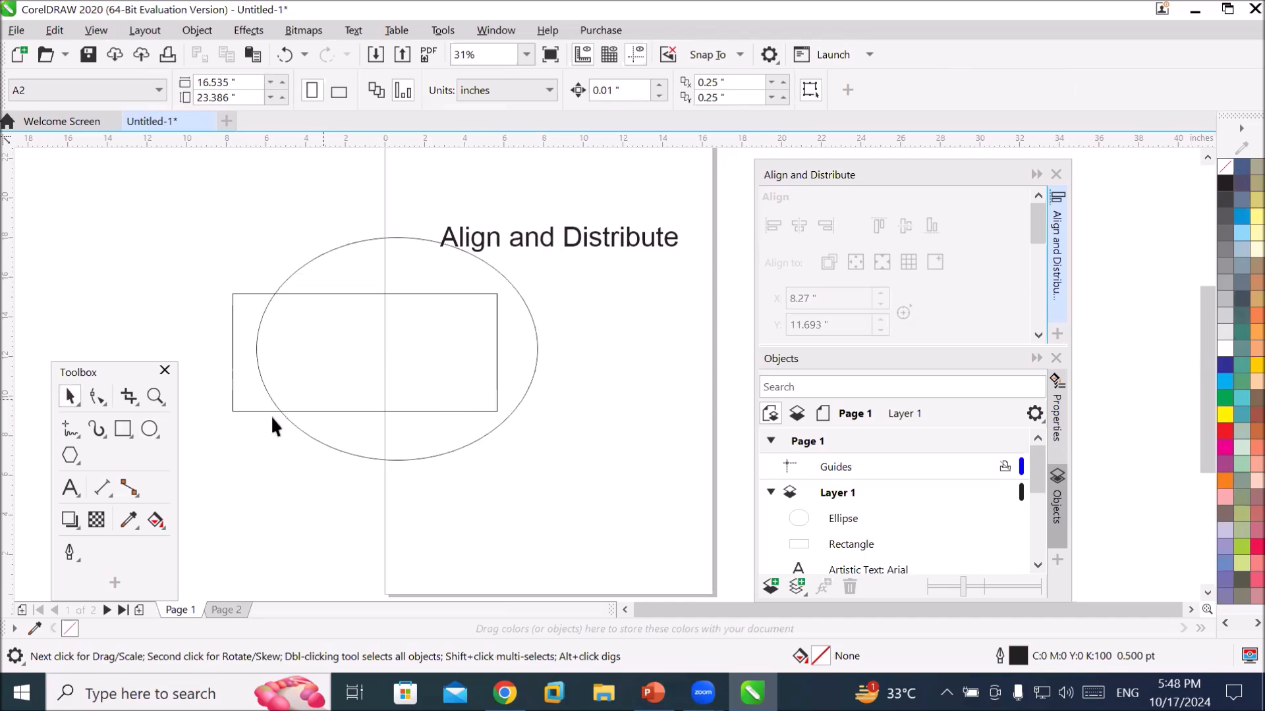
Select the rectangle, ellipse, and lastly the text, and align them to the text's left edge, right edge, and finally horizontal center.
click(235, 405)
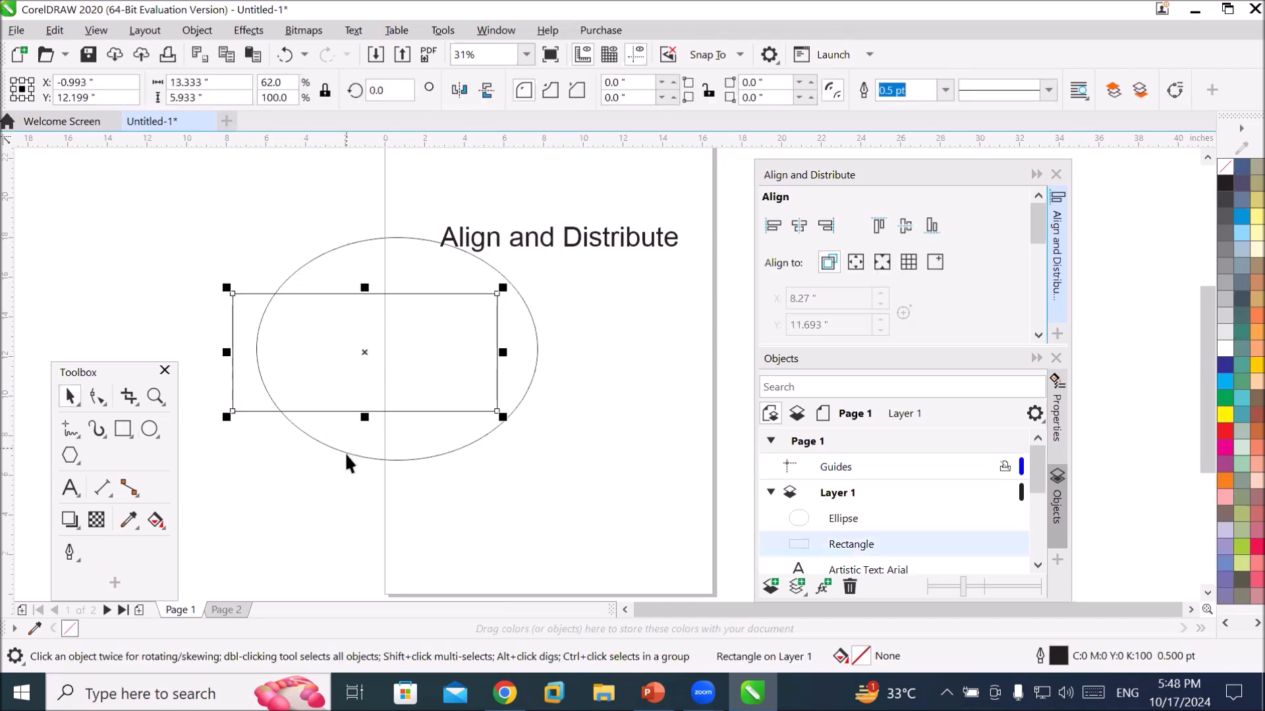
shift+click(350, 453)
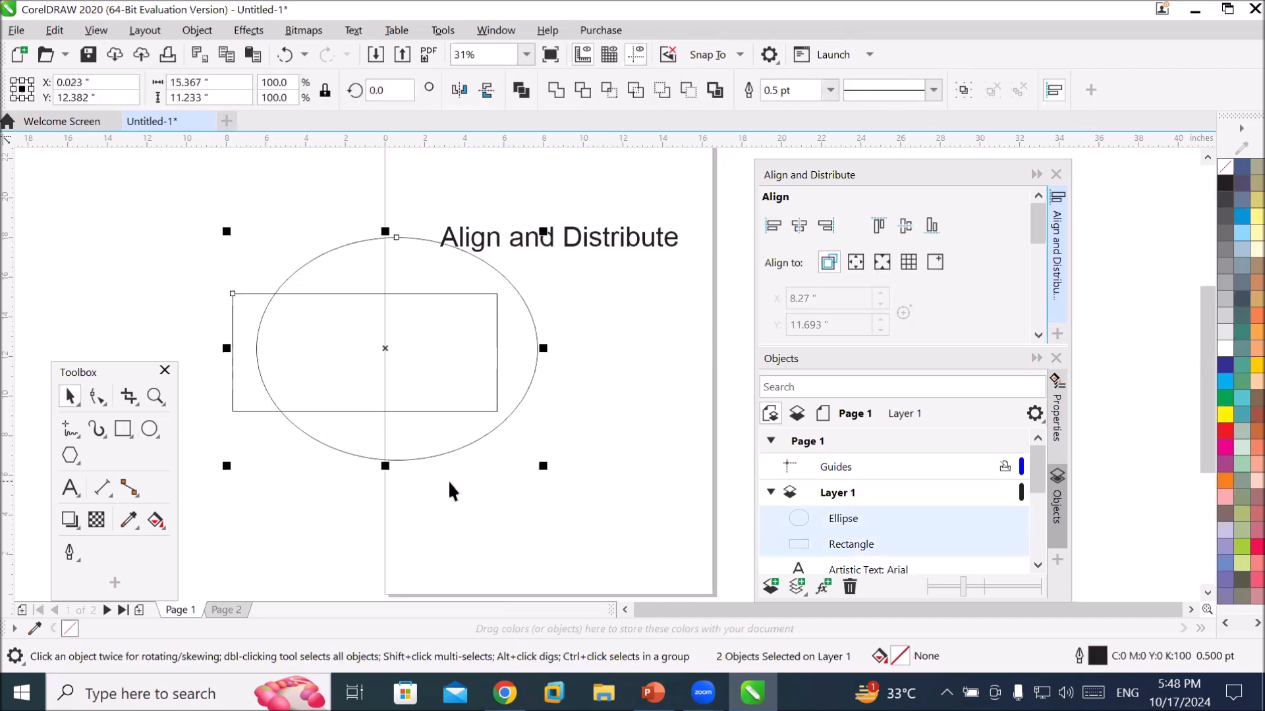
shift+click(634, 243)
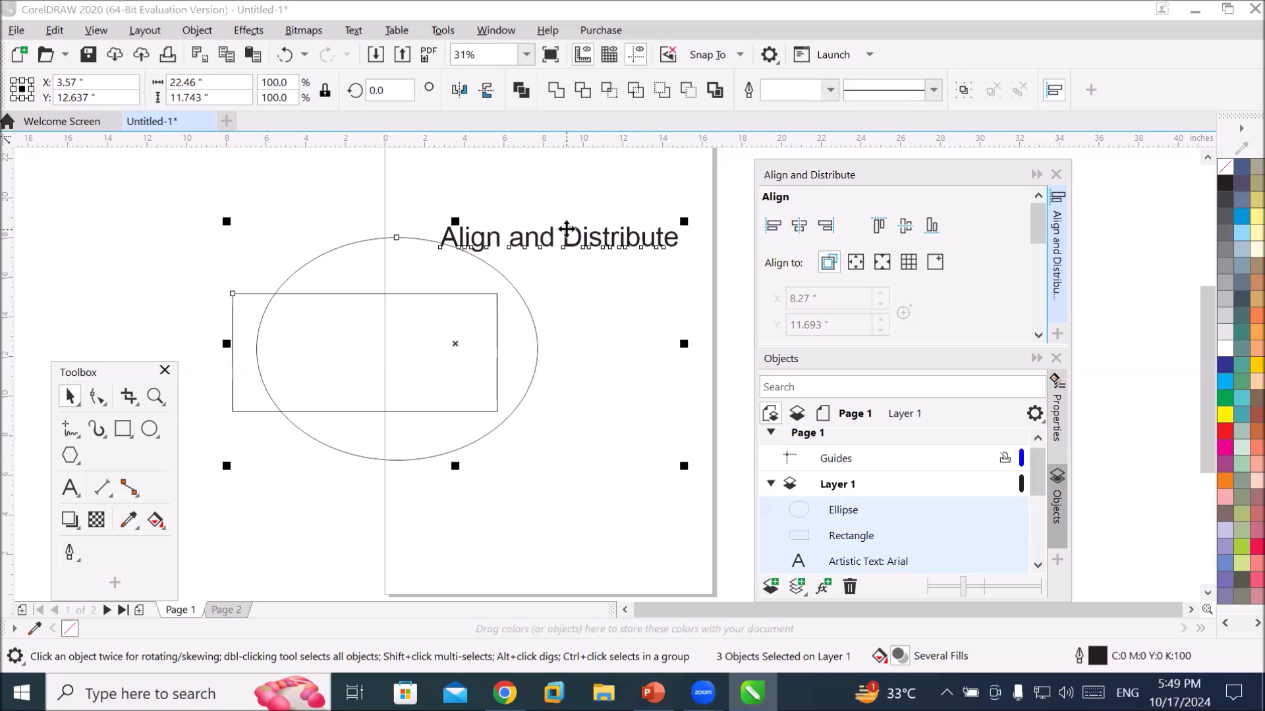
click(774, 227)
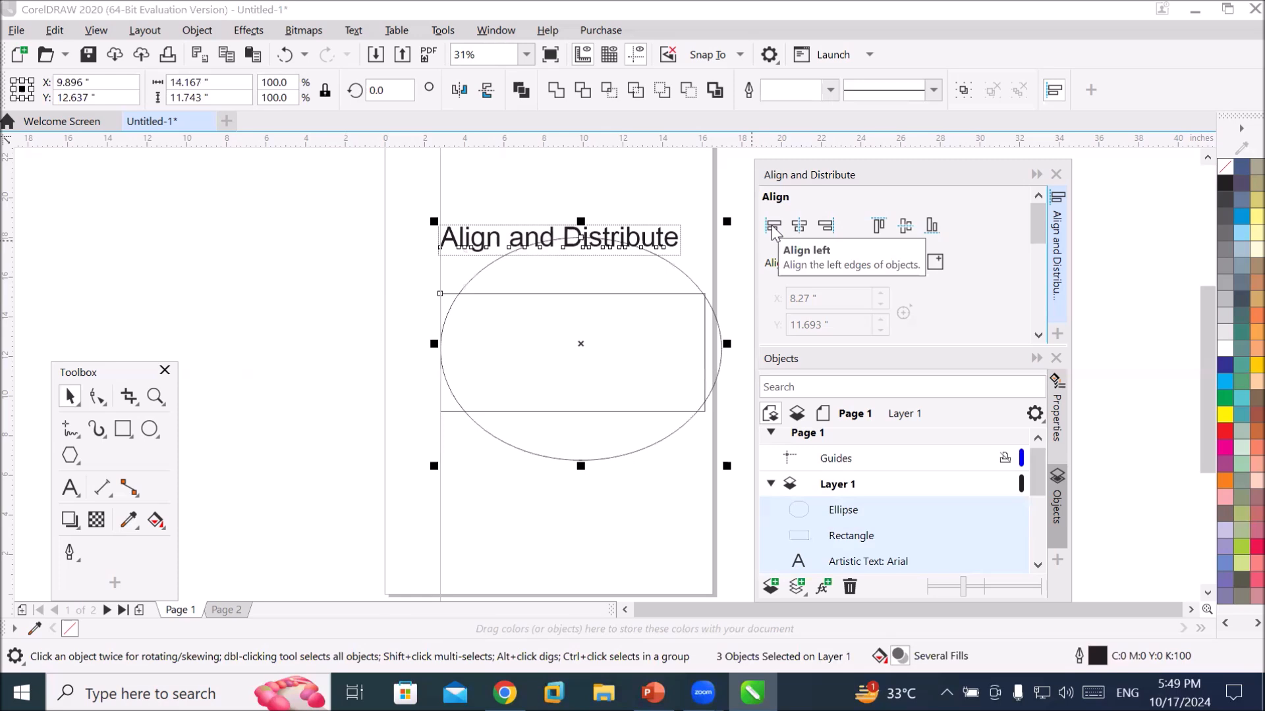
click(828, 230)
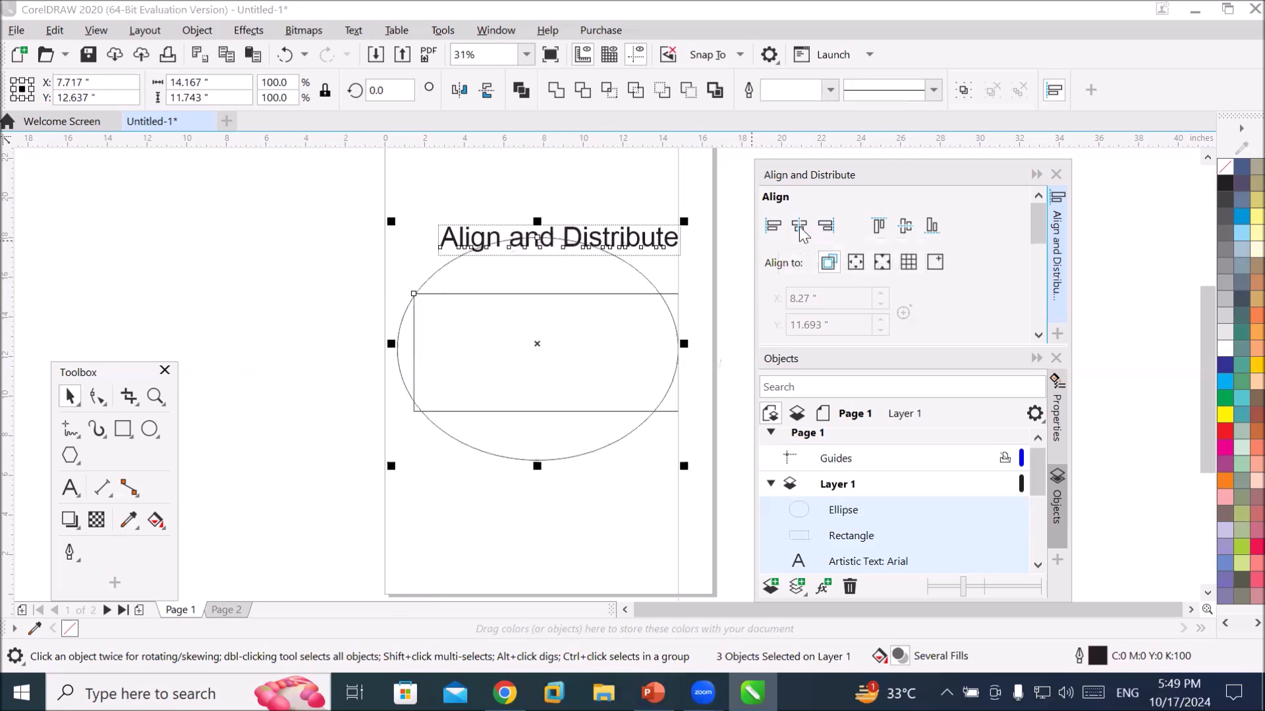
click(799, 229)
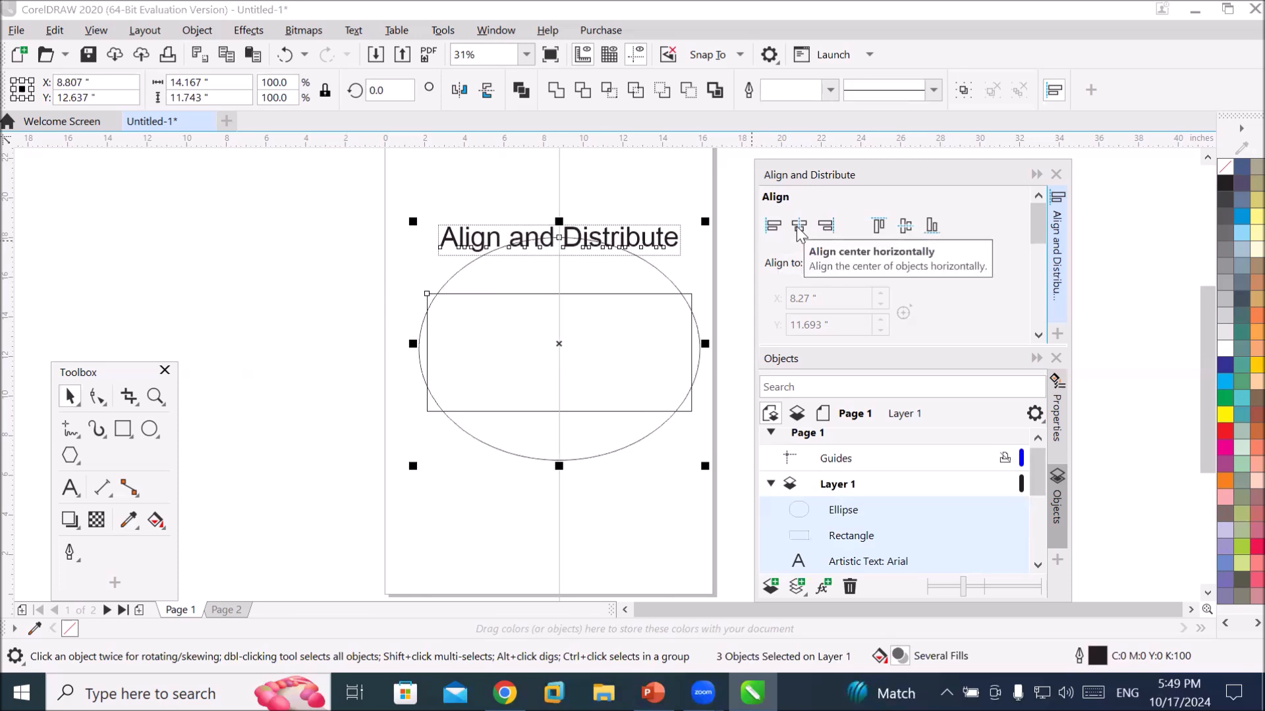
Align the rectangle and ellipse to the text's top edge, bottom edge, and finally vertical center, and clear the selection.
click(875, 235)
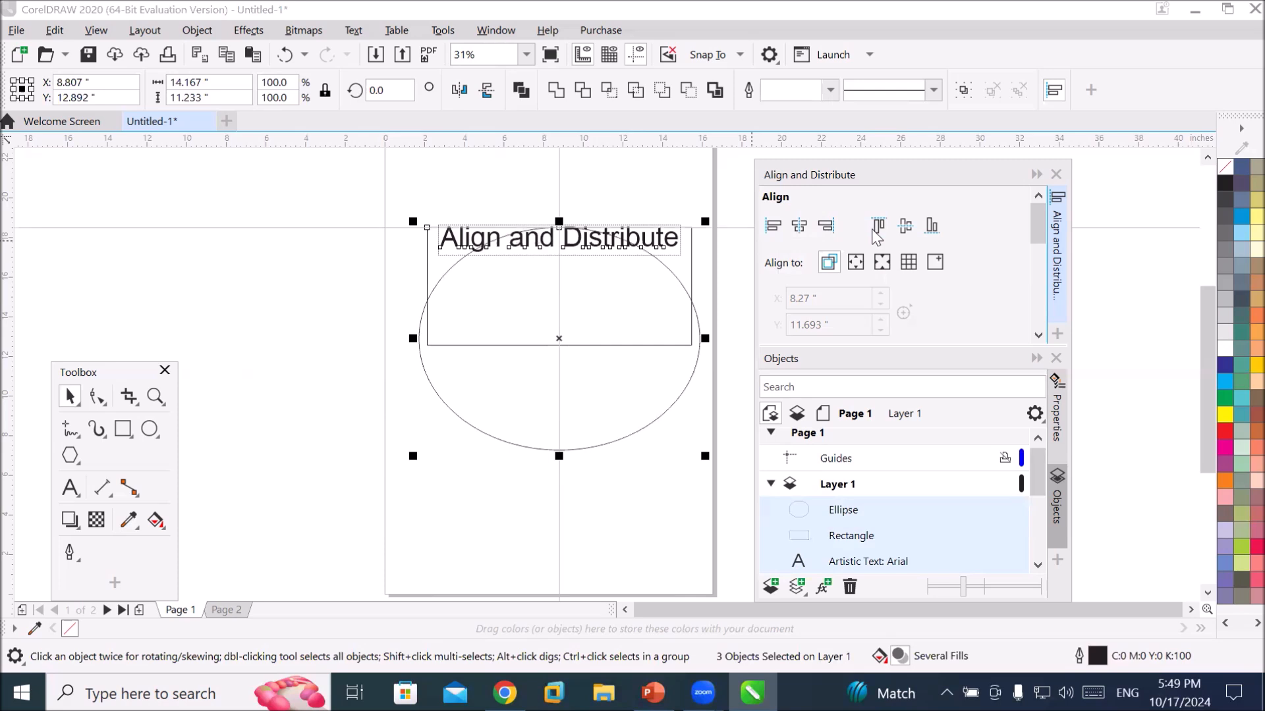
click(932, 226)
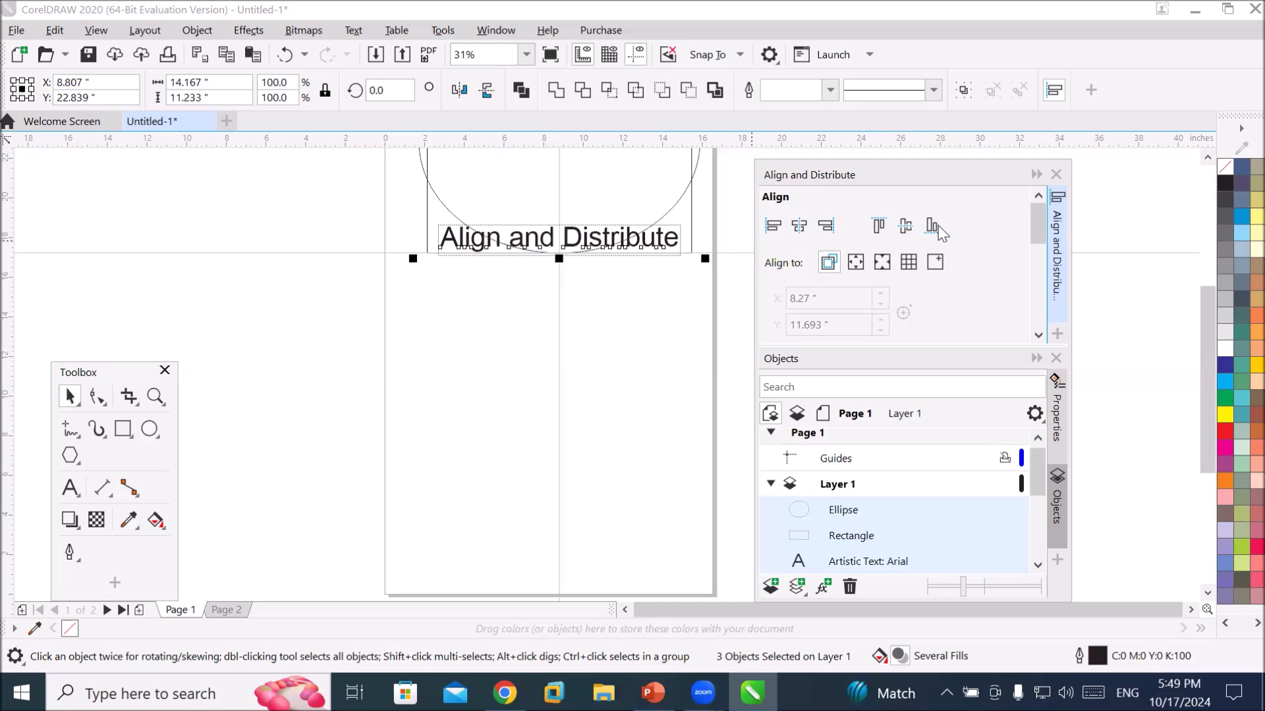
click(905, 227)
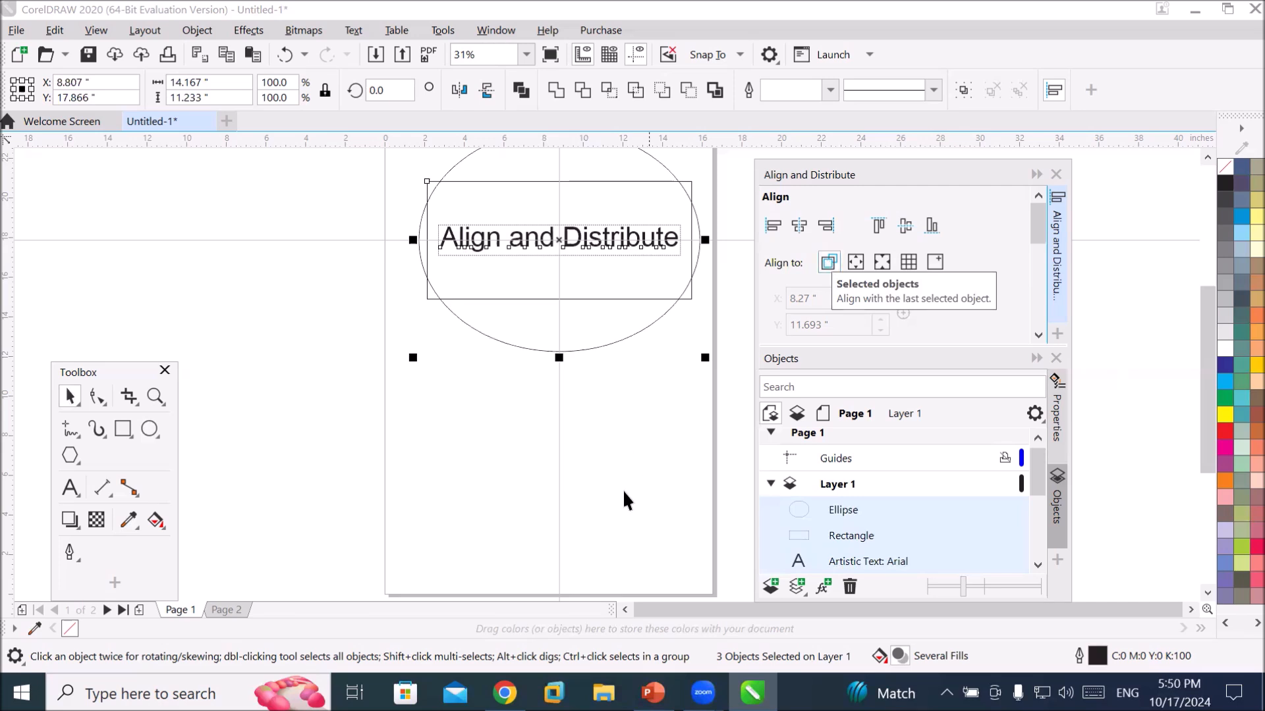
click(532, 519)
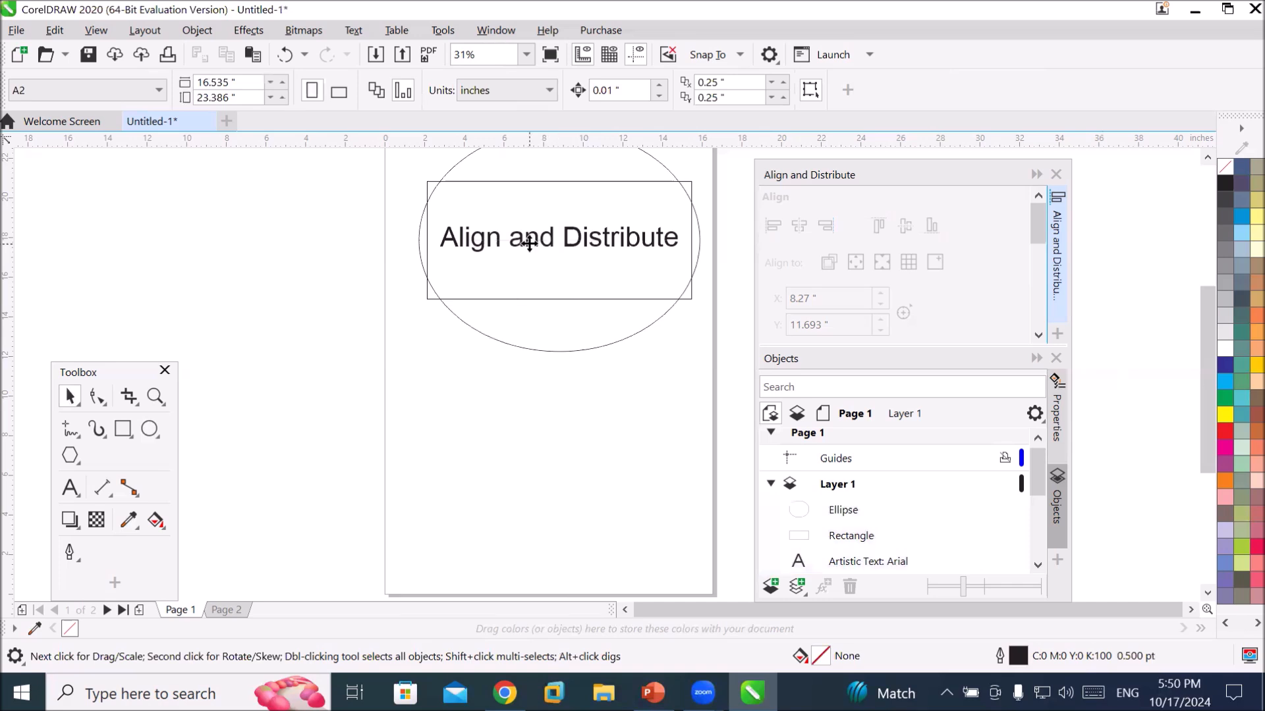
click(528, 292)
click(535, 351)
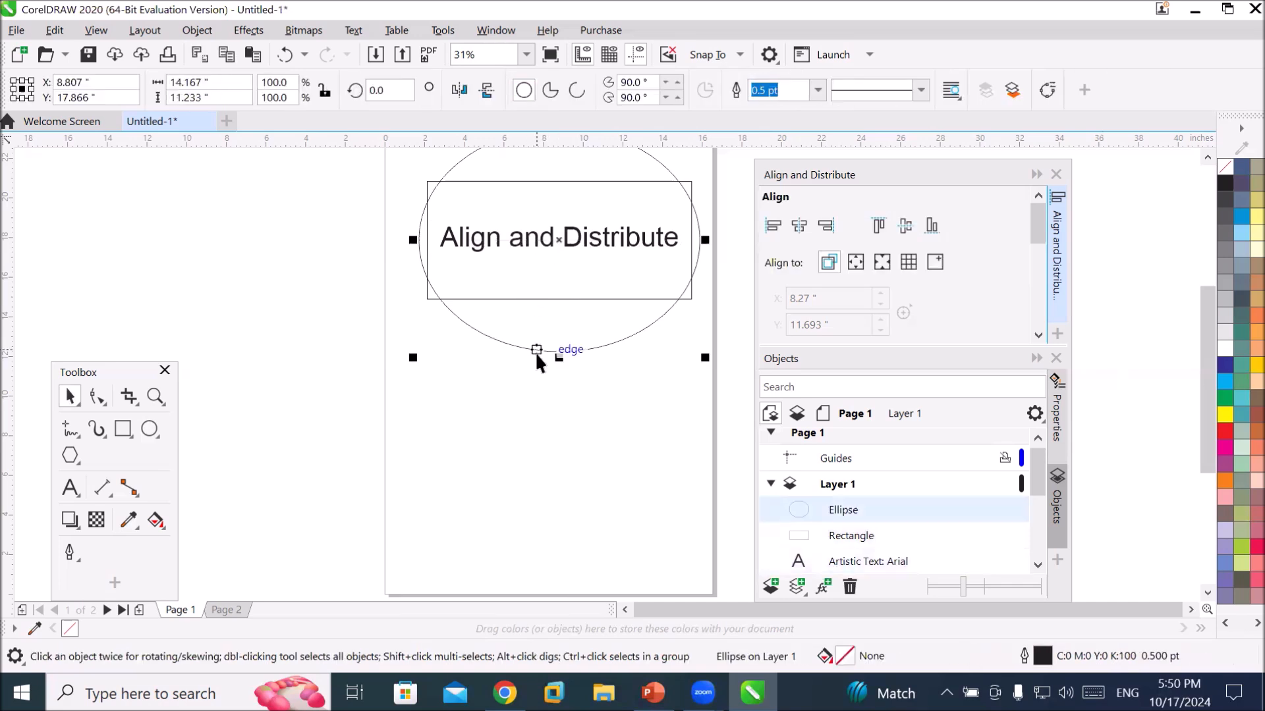
click(620, 504)
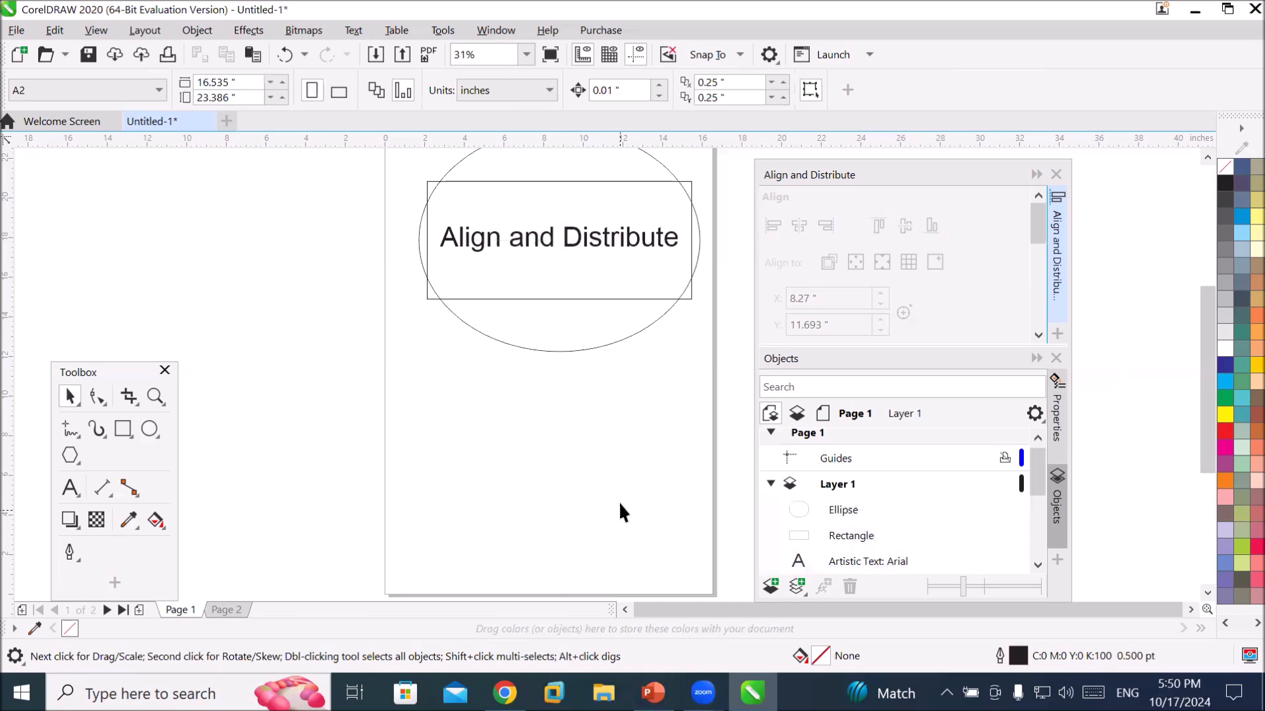
Separate the objects off the page: rectangle beside it, ellipse above it, and text to about X -7.827", Y 28.566".
scroll(623, 503, down, 2)
scroll(657, 524, up, 1)
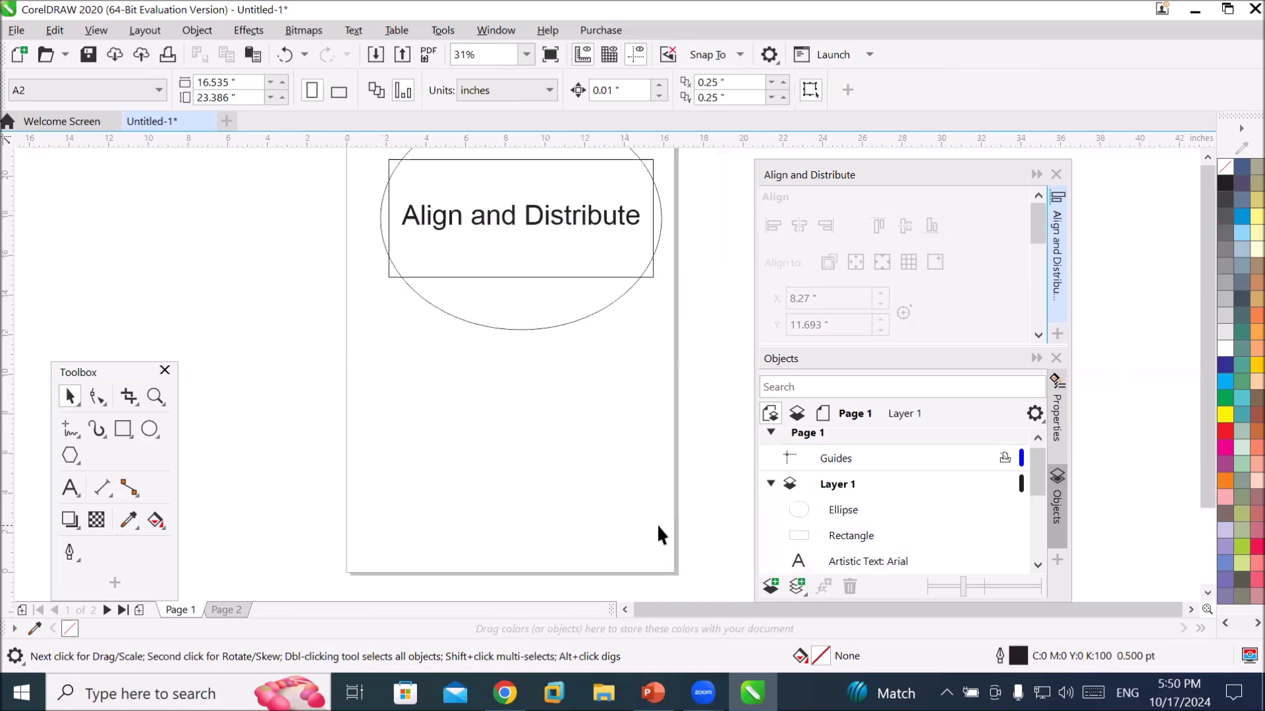
scroll(693, 542, down, 1)
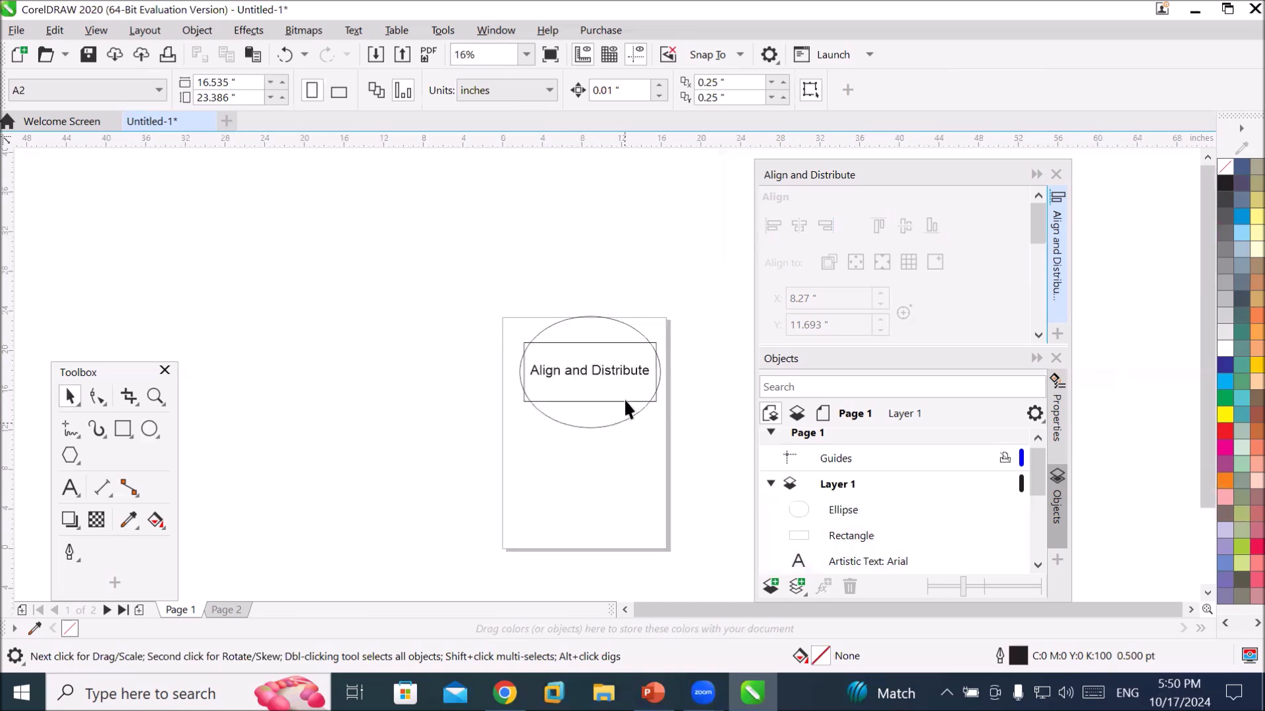
drag(624, 397, 350, 374)
drag(555, 429, 605, 236)
drag(584, 370, 419, 264)
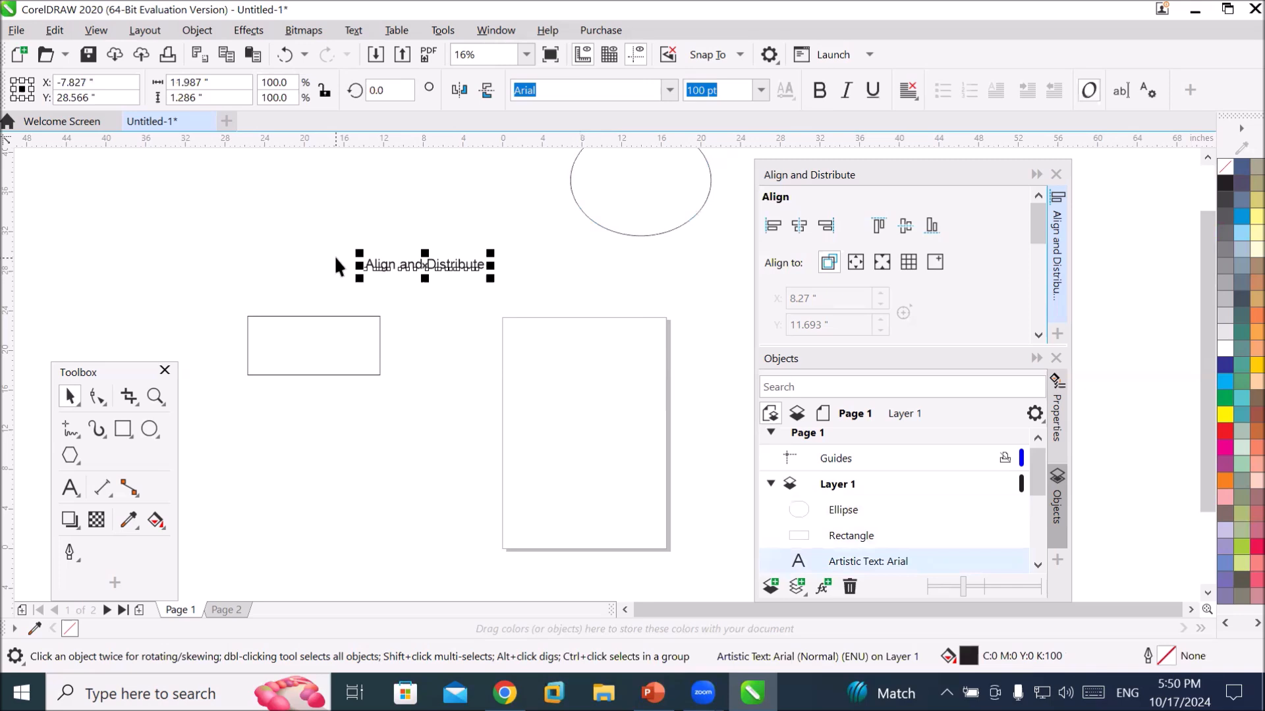
Select all three objects and align them to the page's left edge, right edge, and finally horizontal center using the Page edge reference.
scroll(331, 255, down, 1)
key(ctrl+a)
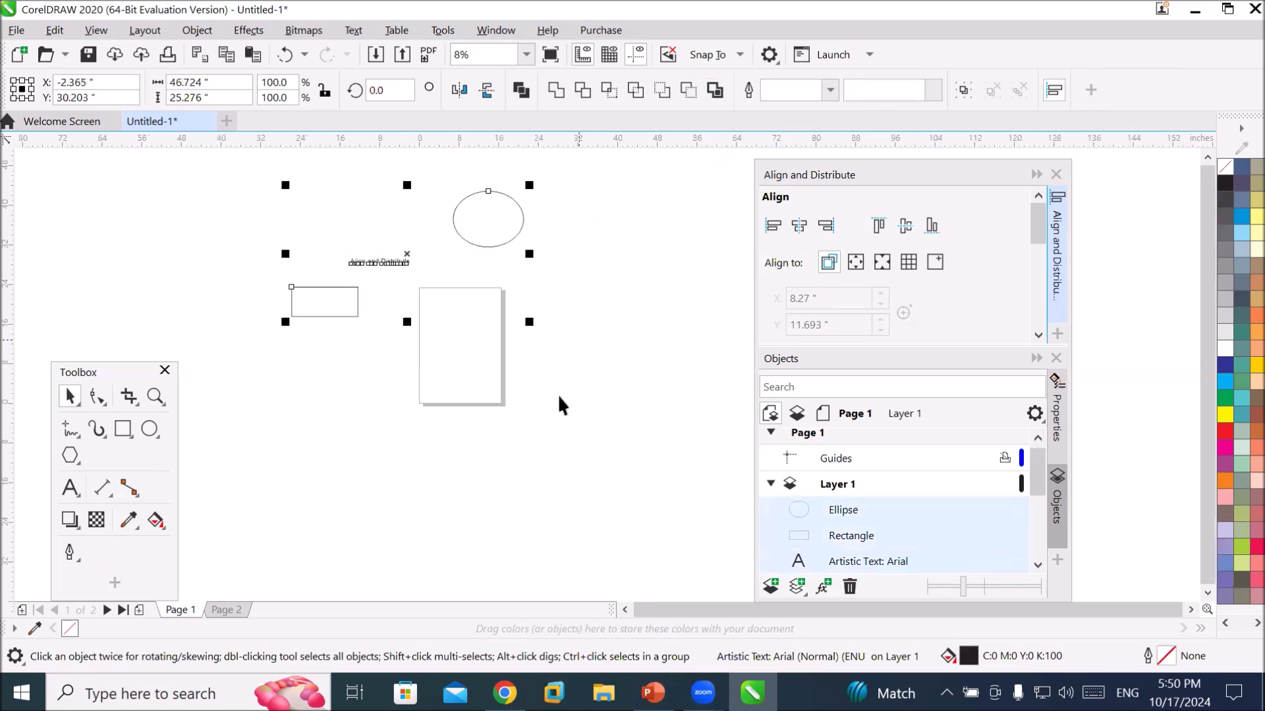
scroll(350, 176, up, 1)
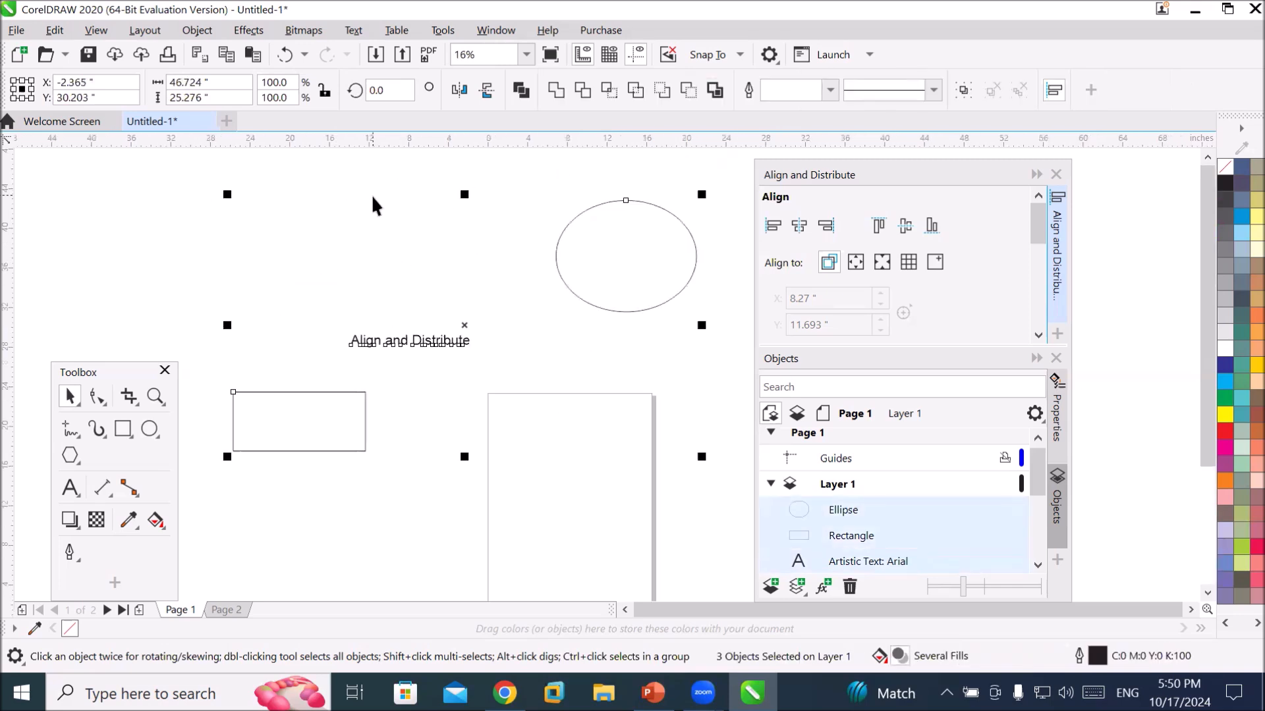
click(884, 263)
click(852, 265)
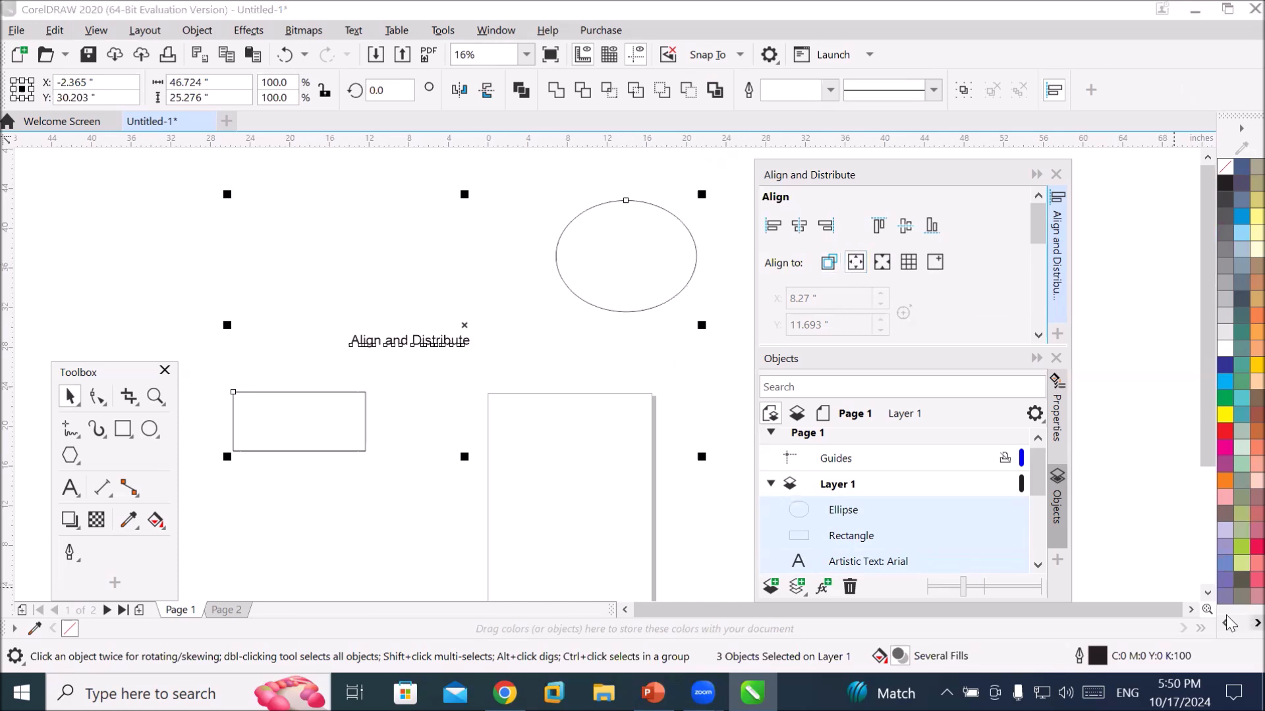
click(1207, 594)
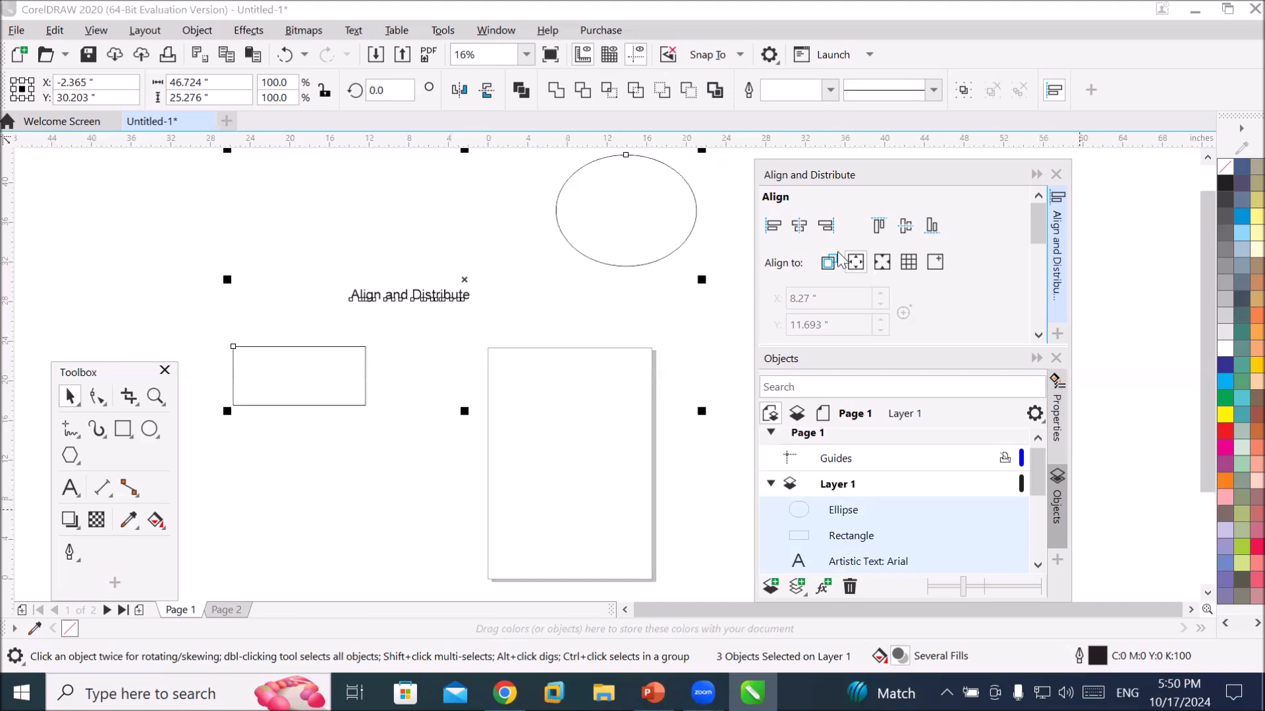
click(767, 230)
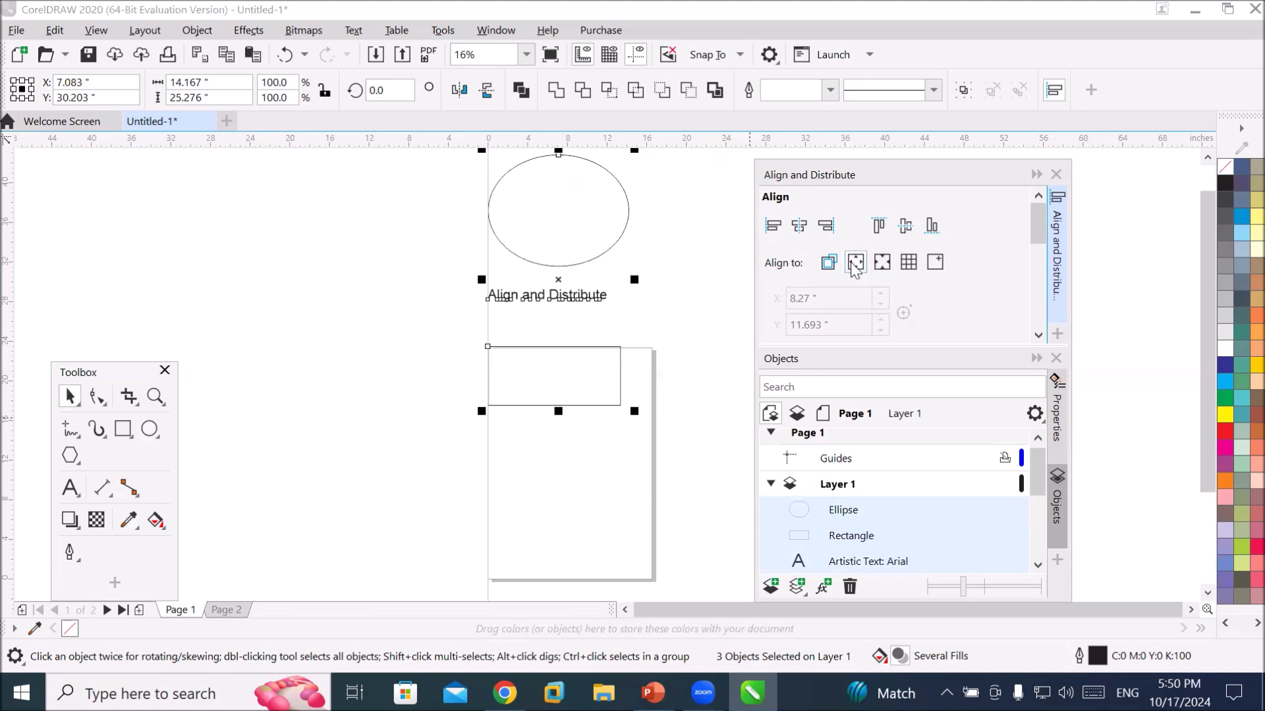
click(821, 229)
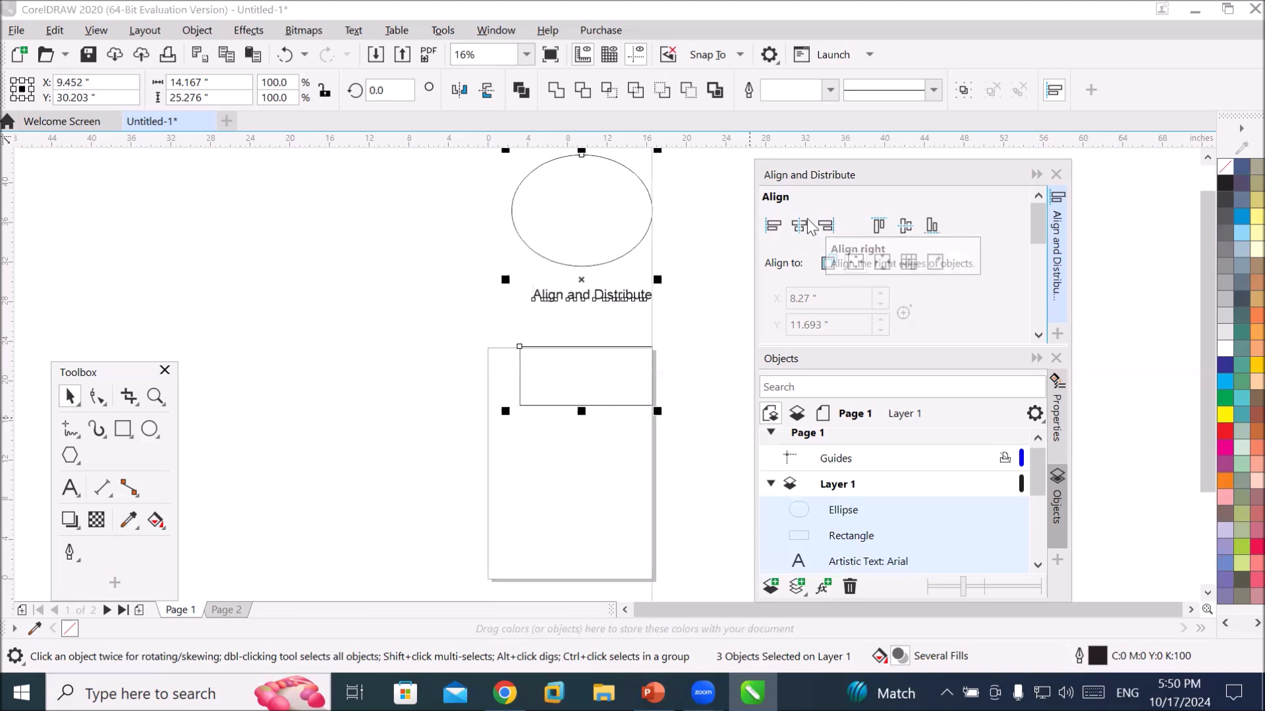
click(804, 226)
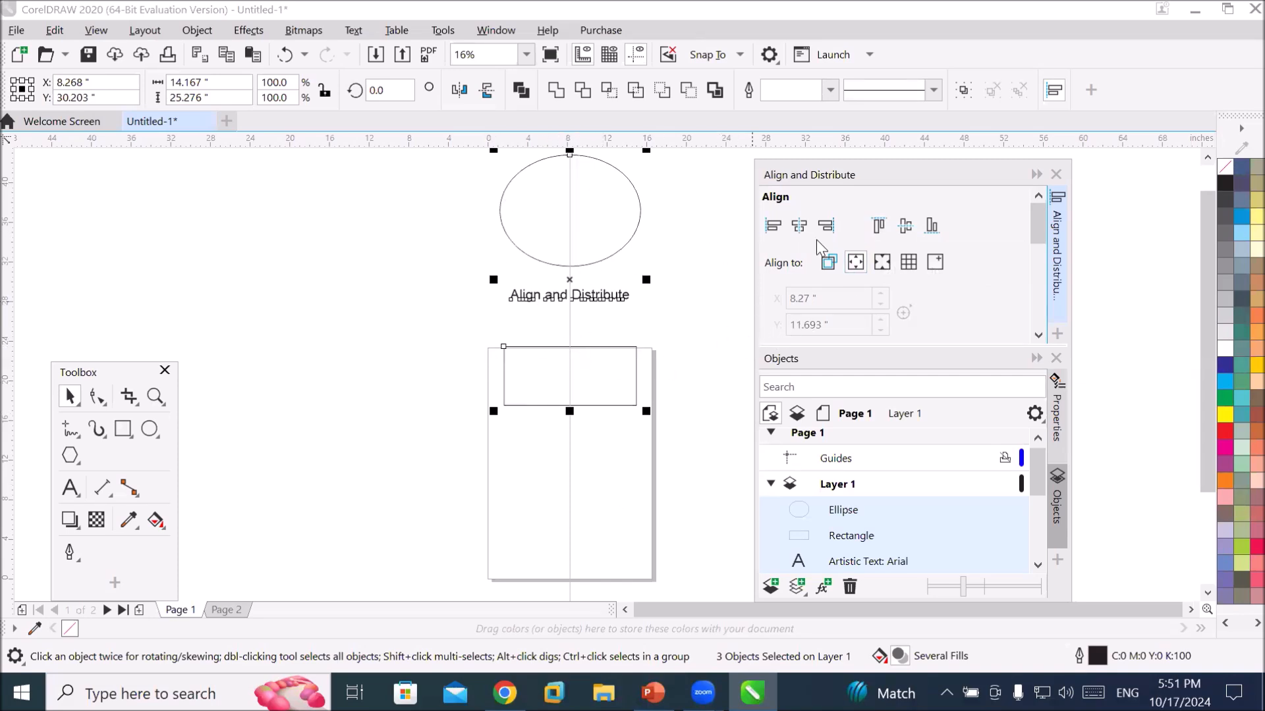
Align the three objects to the page's top edge, bottom edge, and finally vertical center.
click(879, 227)
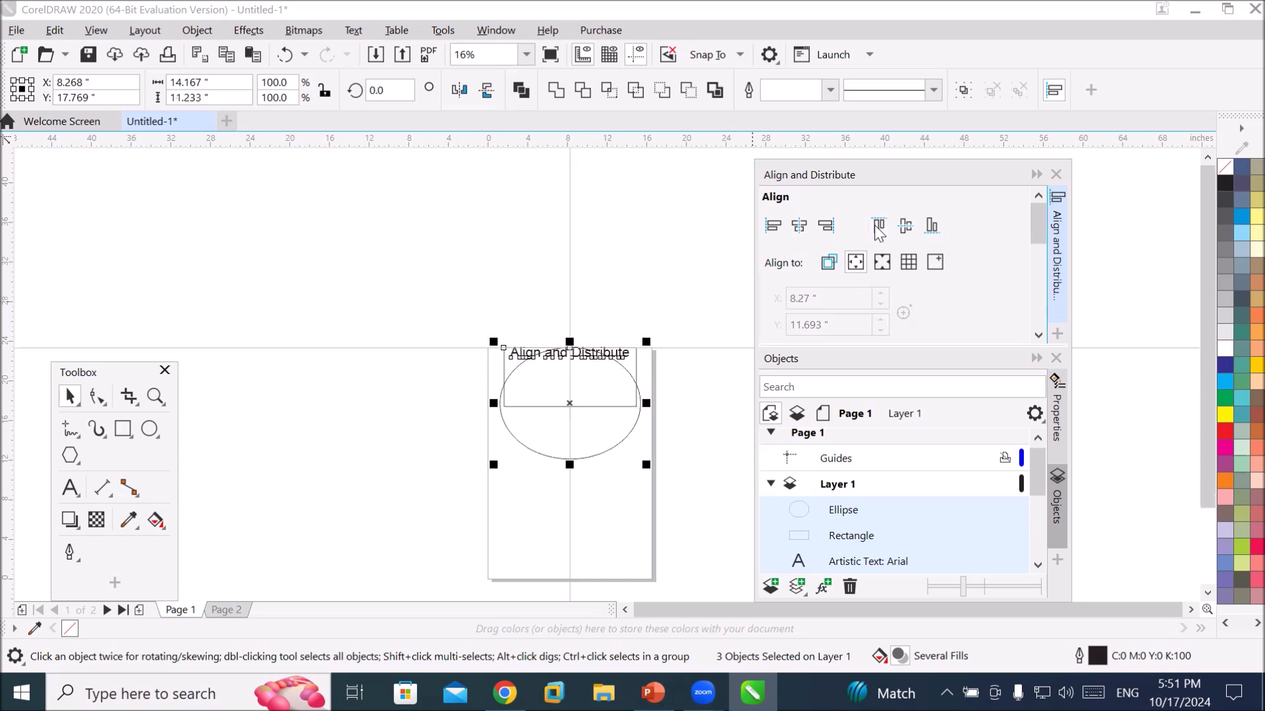
click(933, 236)
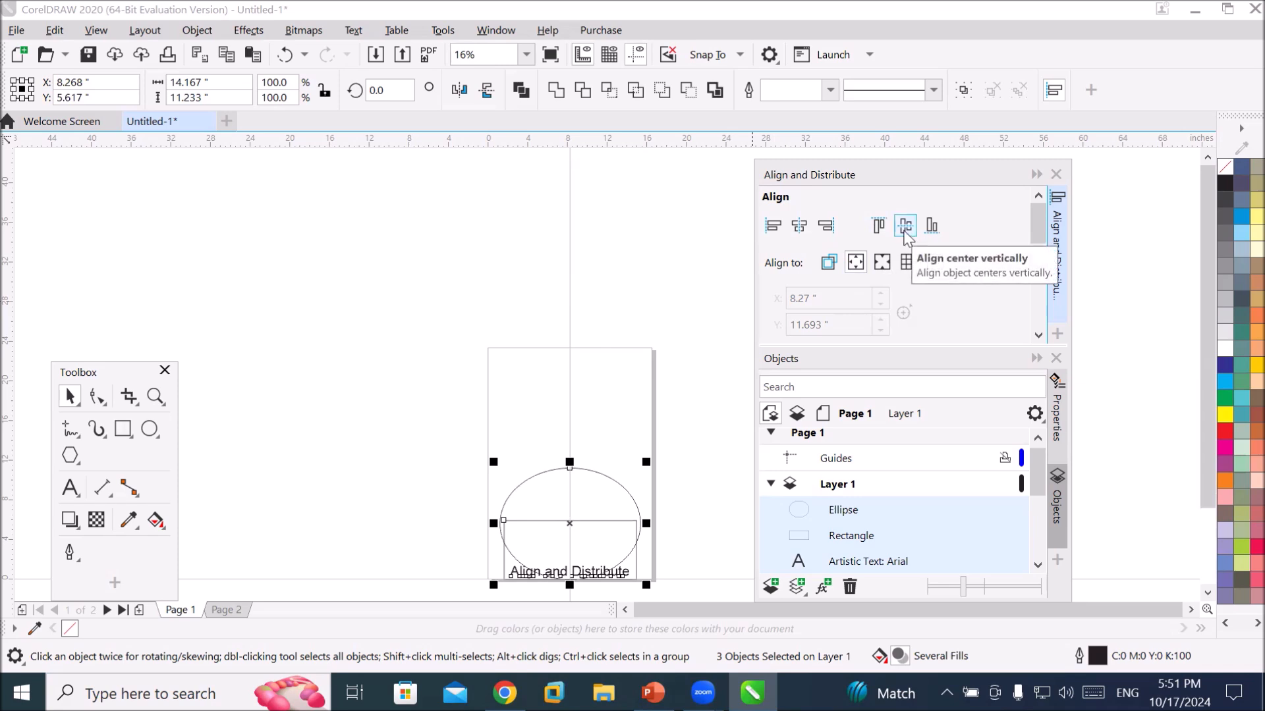
click(906, 227)
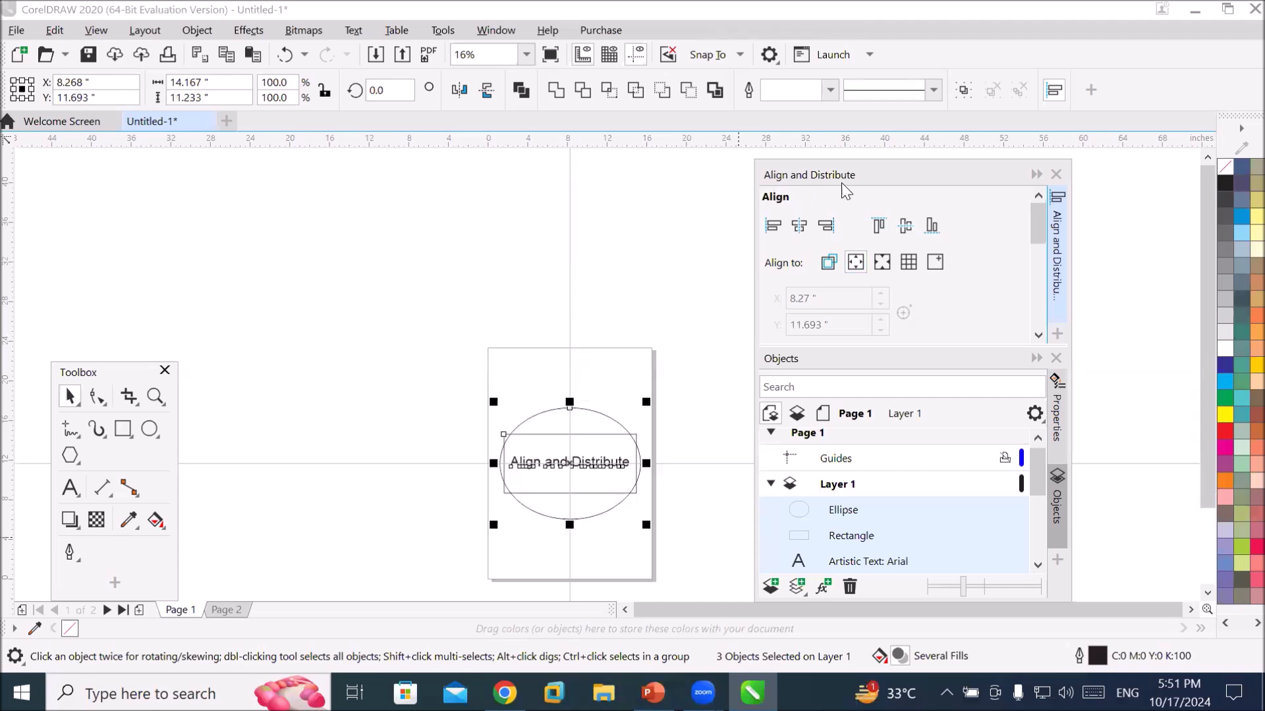
Split the Properties and Objects dockers into their own floating group and place the Align and Distribute docker beside the page.
drag(847, 177, 871, 186)
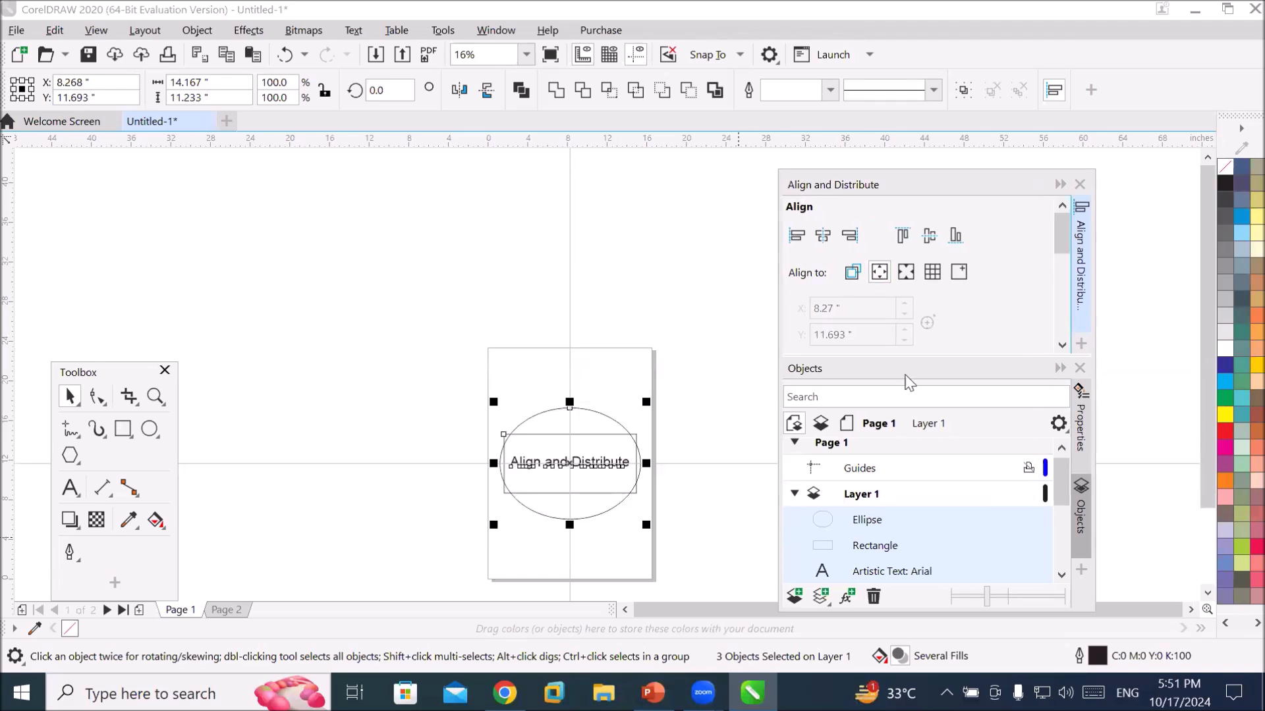
click(1060, 367)
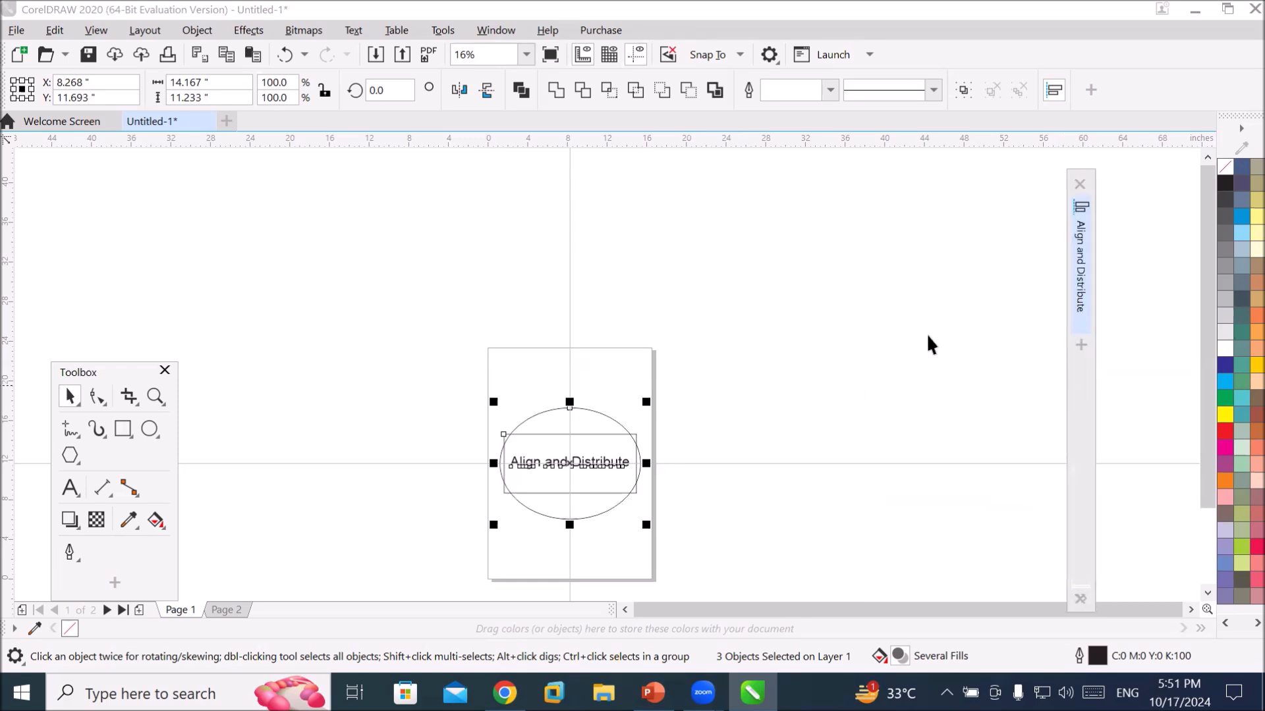
click(1080, 269)
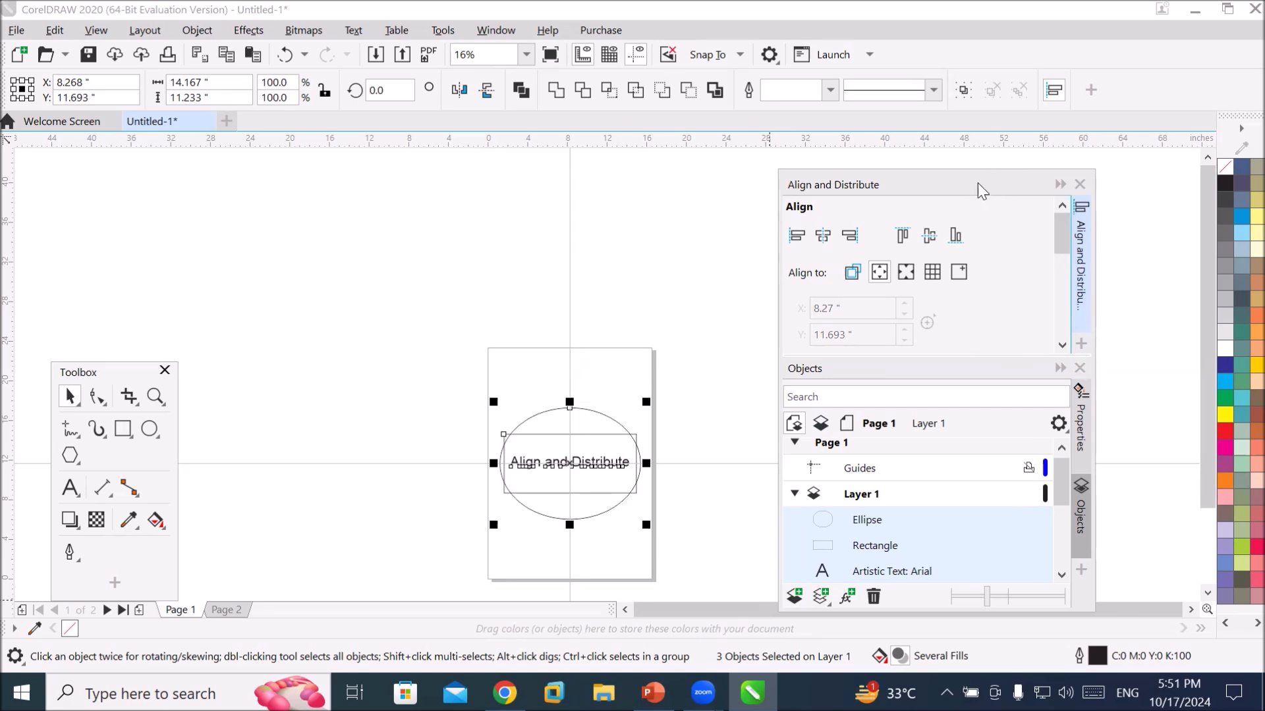
drag(977, 183, 590, 208)
drag(699, 440, 964, 480)
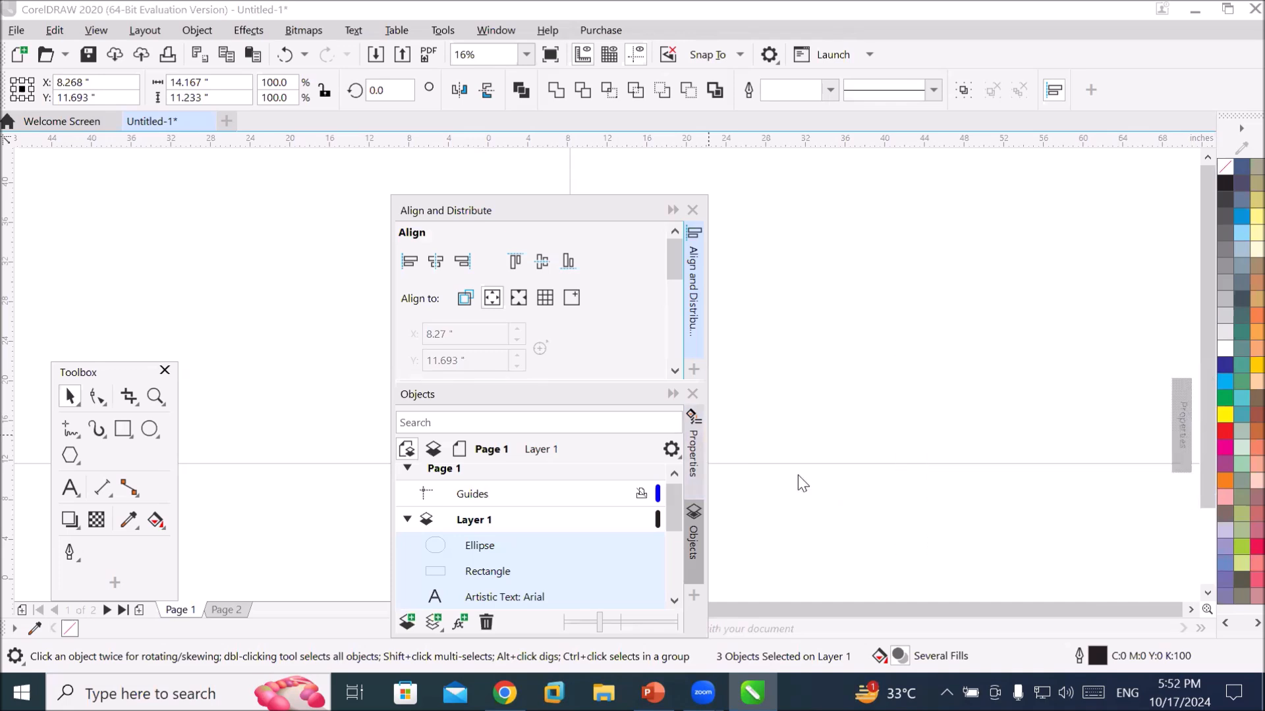
mouse_move(1222, 511)
mouse_down()
mouse_move(1200, 543)
mouse_move(1117, 540)
mouse_up()
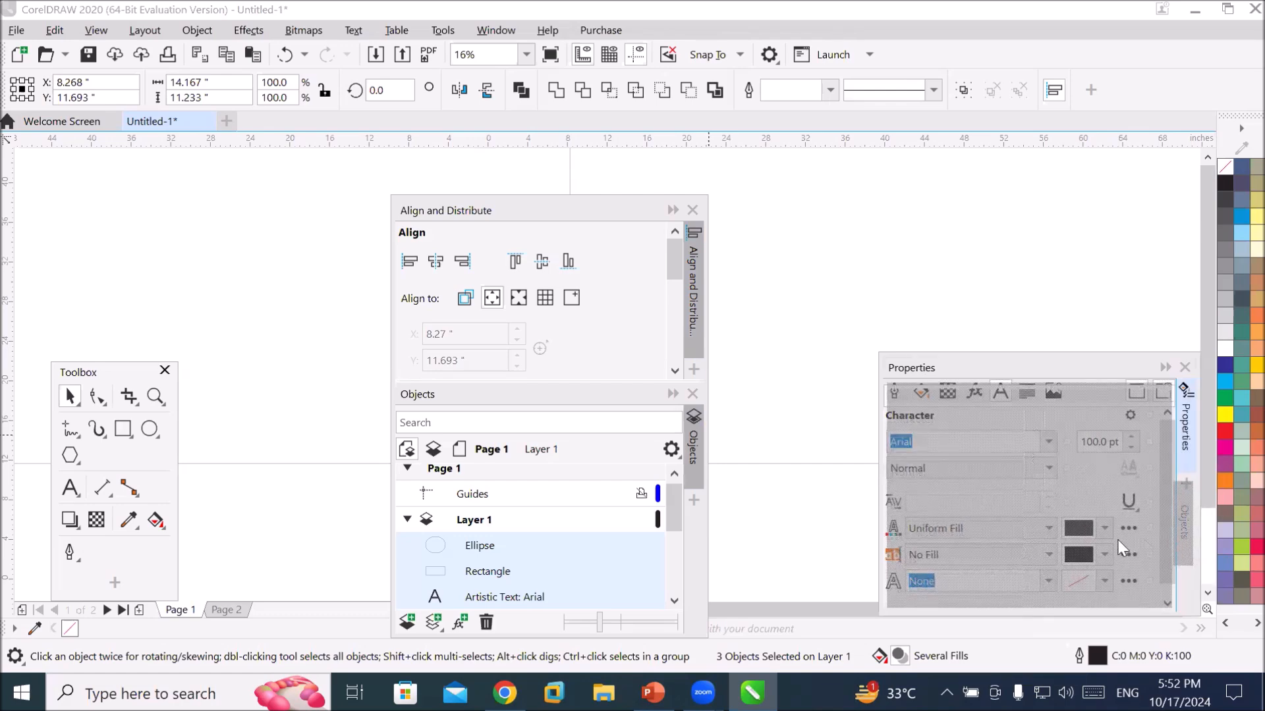
drag(675, 503, 674, 499)
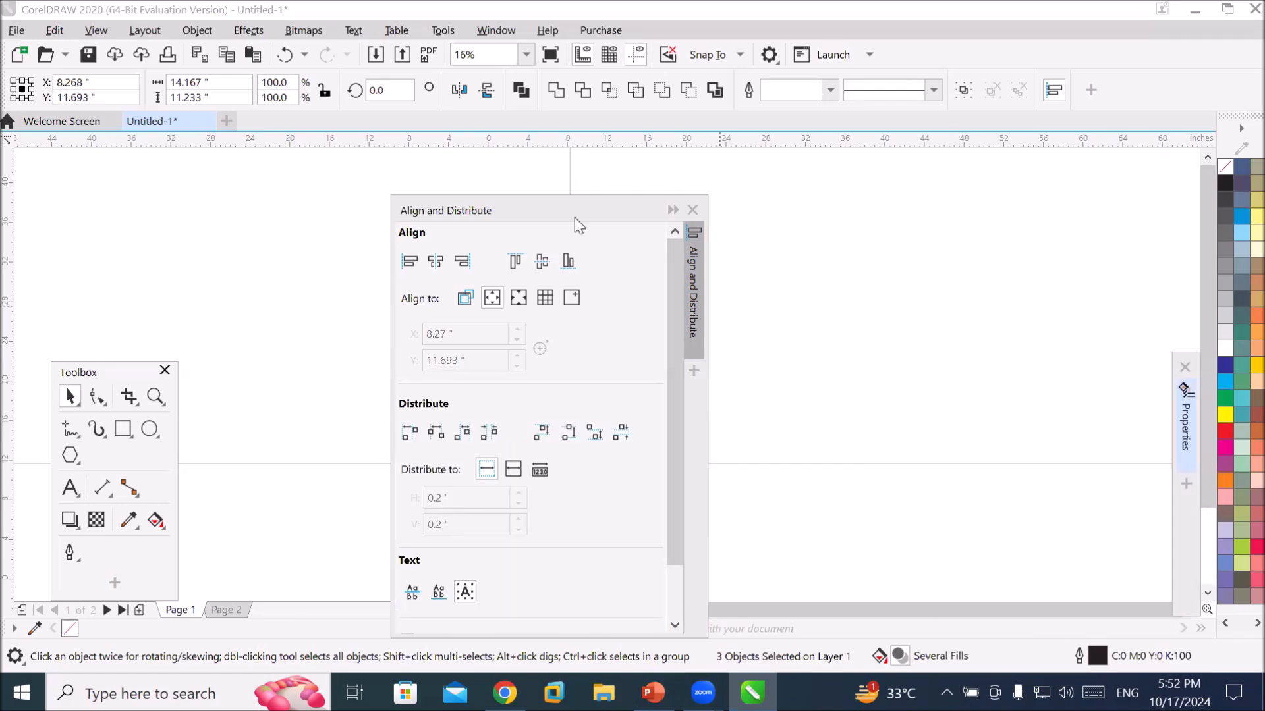
drag(577, 210, 948, 169)
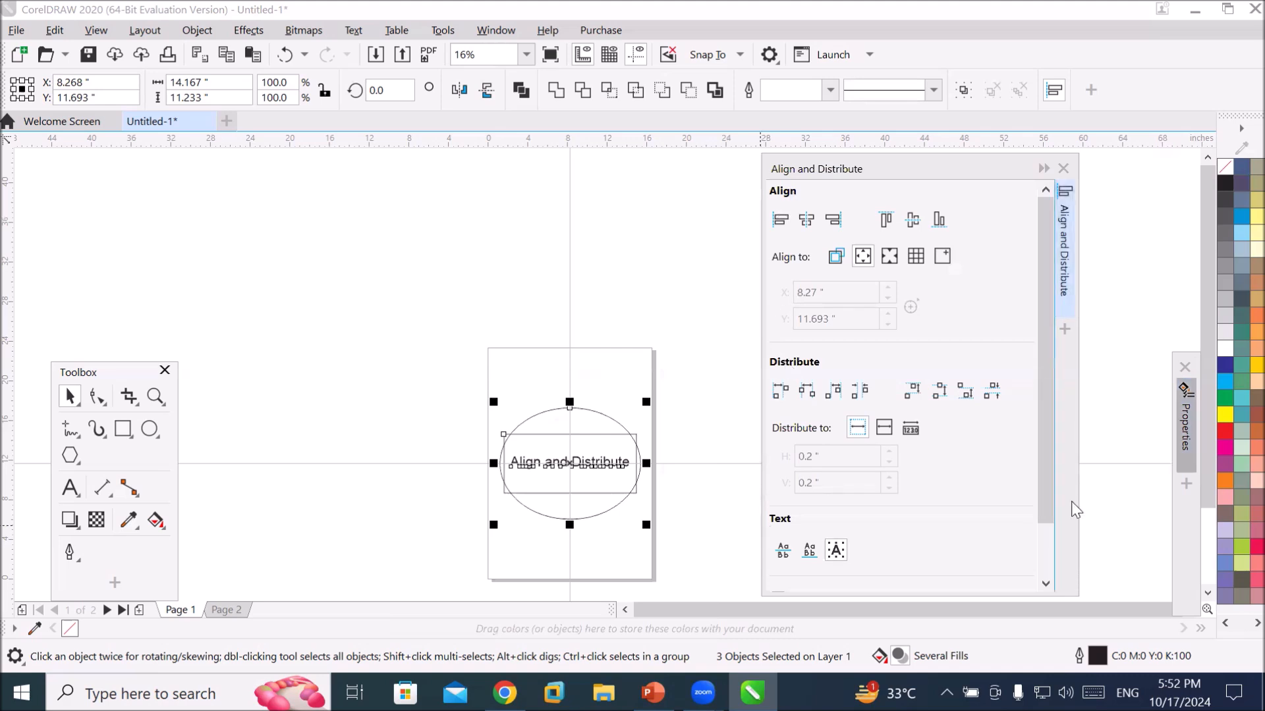
Set the alignment reference to Page center and move the three objects together to about X -5.966", Y 17.726".
click(1045, 583)
drag(1040, 584, 1094, 280)
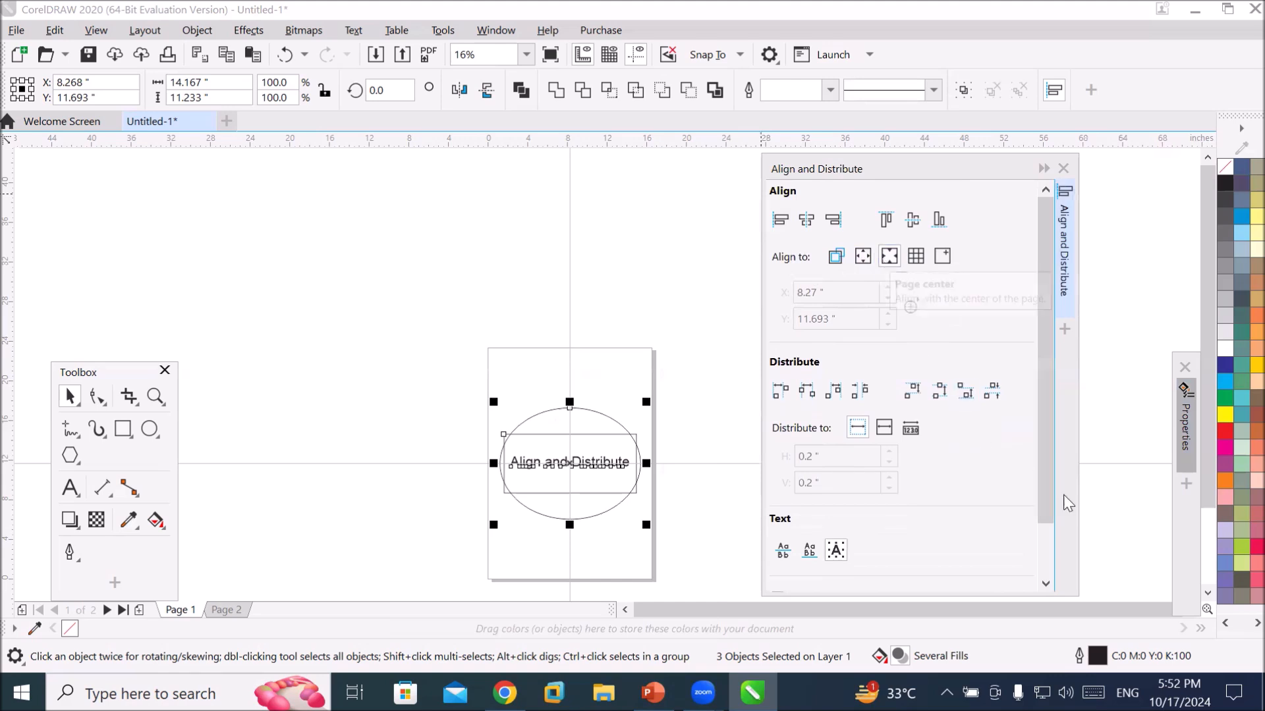
click(1208, 592)
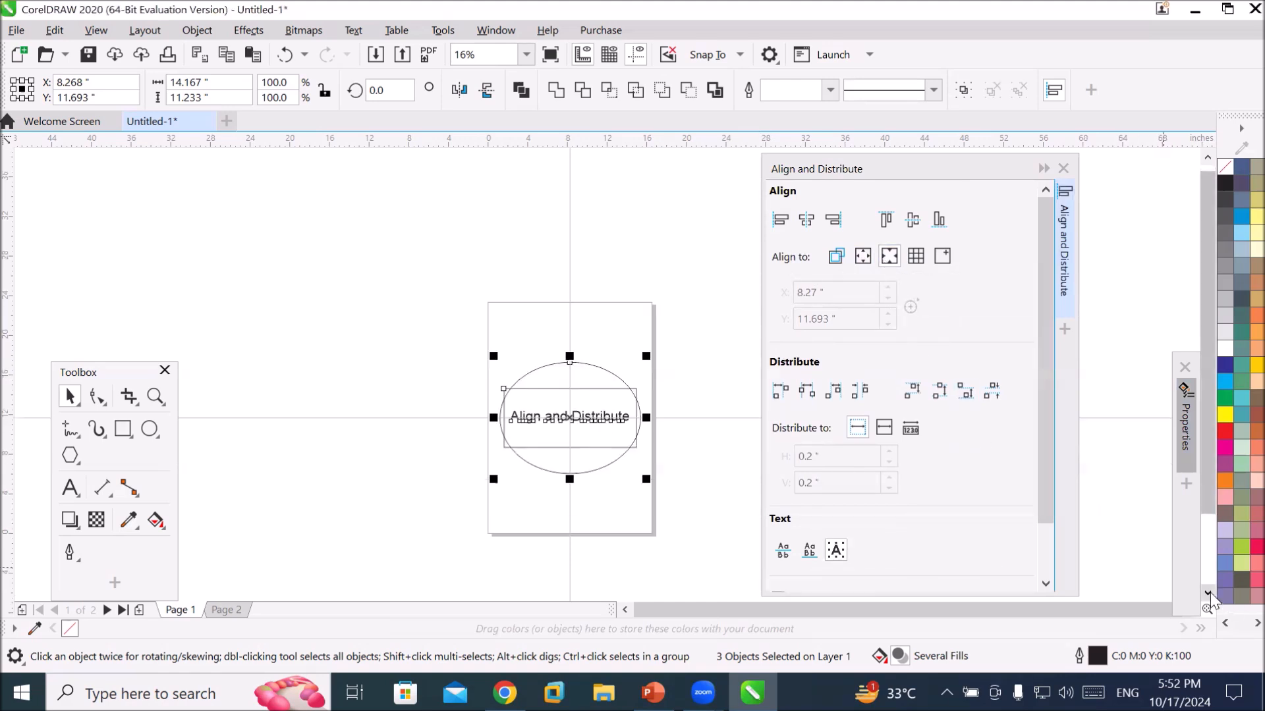
click(1208, 592)
scroll(604, 376, up, 1)
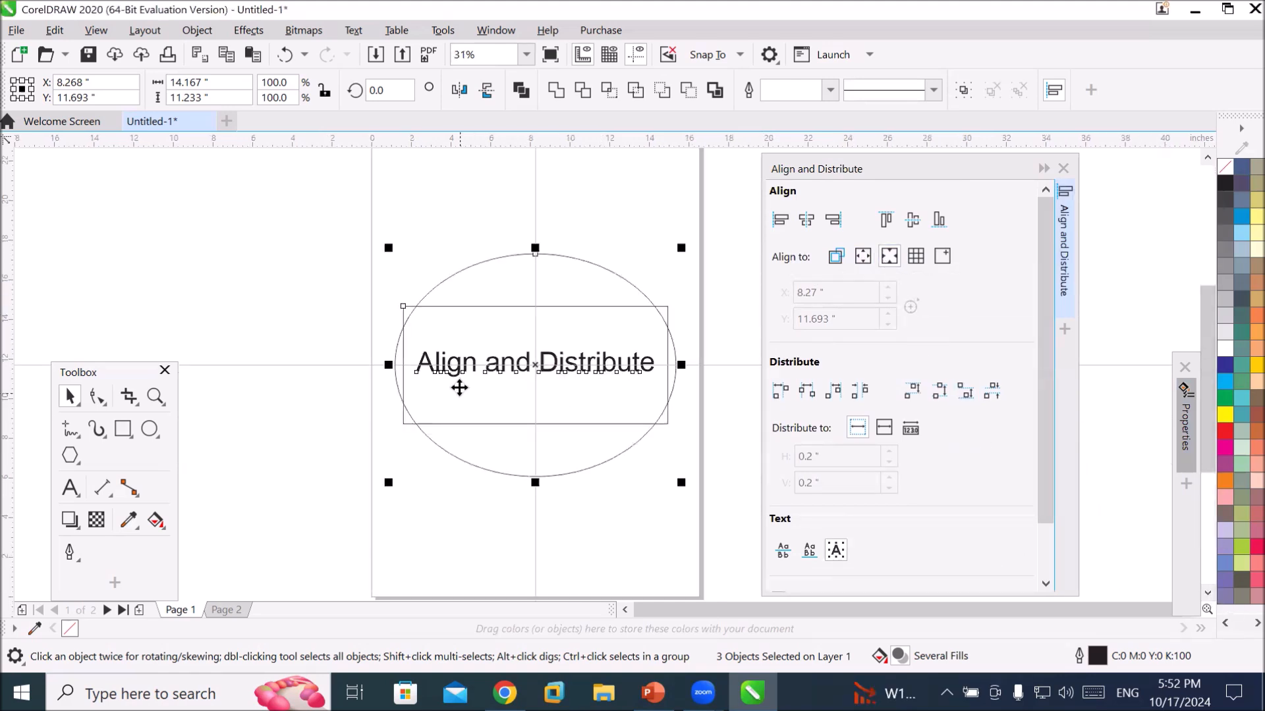
drag(446, 404, 186, 291)
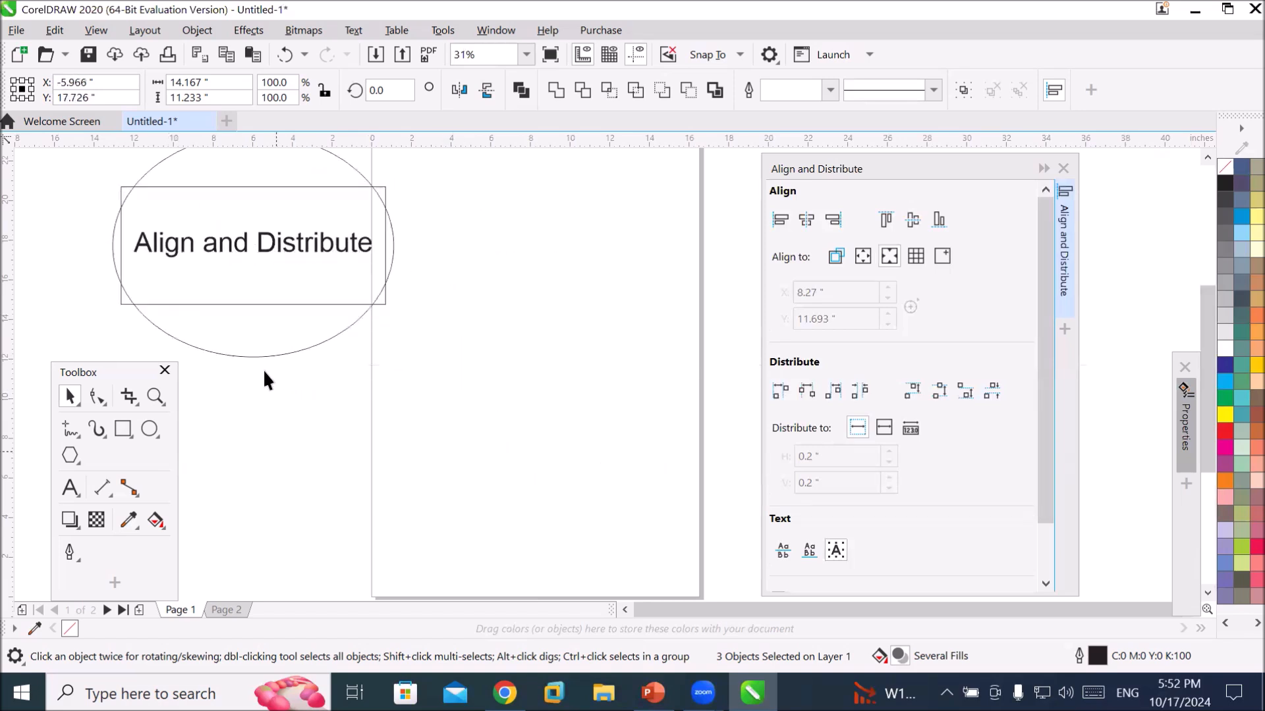
Separate the objects: ellipse below the text, rectangle to its right overlapping the page, and text at about X -6.966", Y 18.393".
click(255, 348)
drag(256, 348, 263, 509)
drag(389, 247, 730, 226)
click(331, 232)
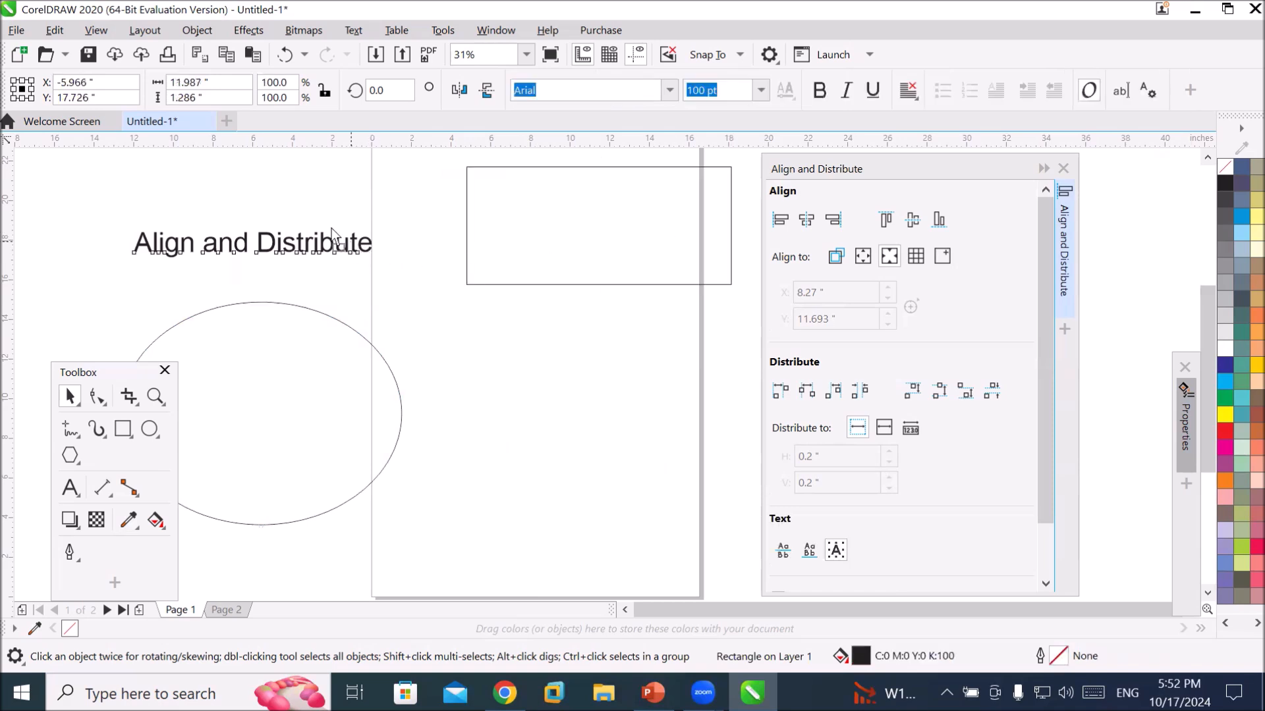
scroll(56, 149, down, 2)
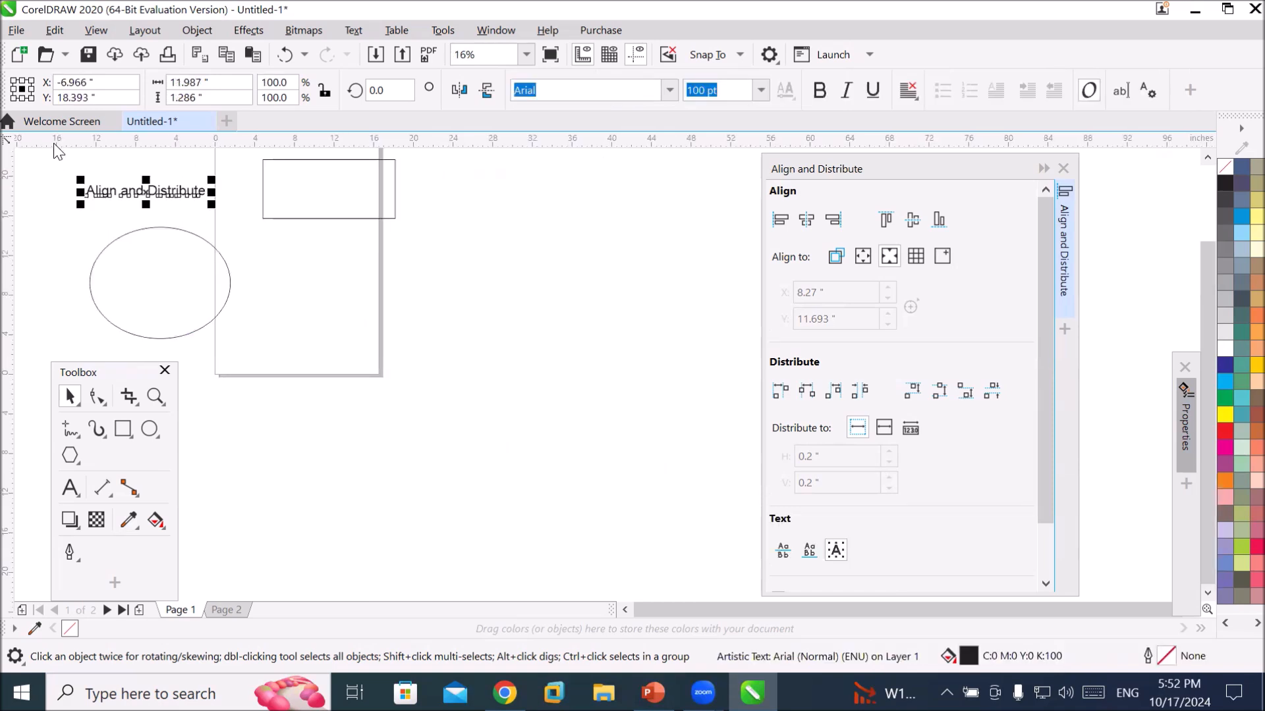
Select all three objects and align their top edges, bottom edges, and finally vertical centers to the page center.
drag(53, 150, 434, 351)
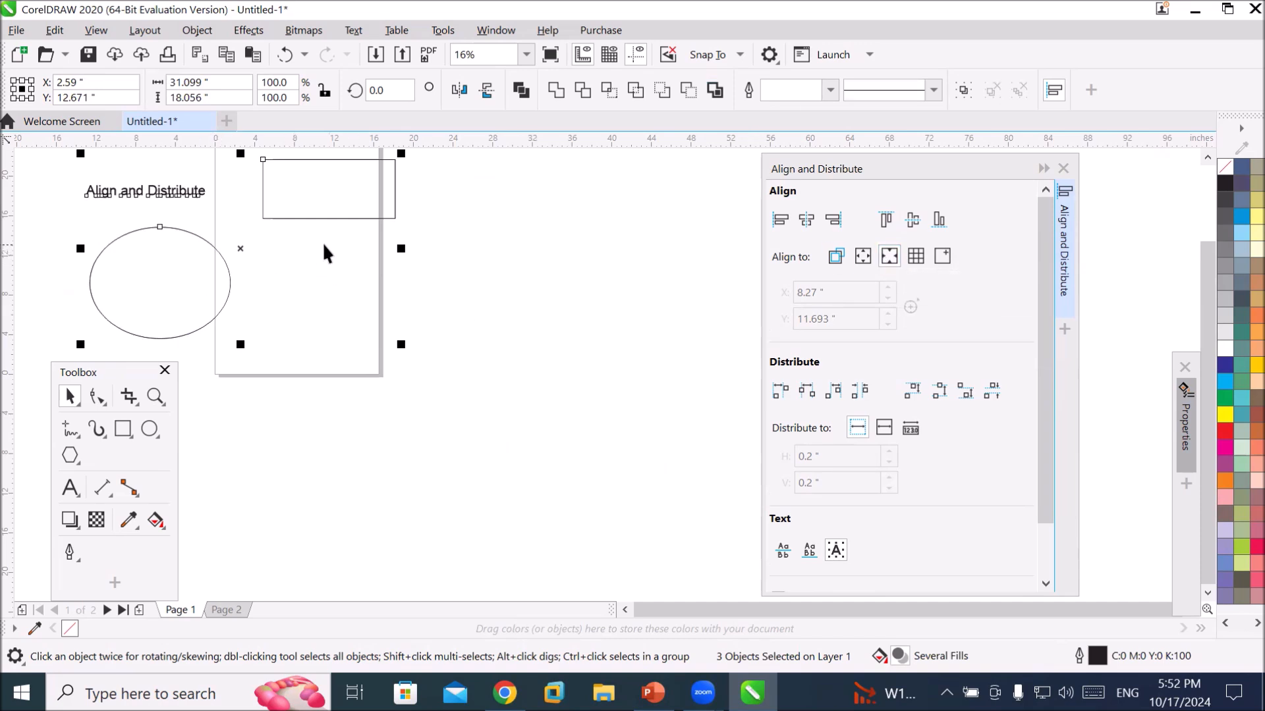
click(886, 221)
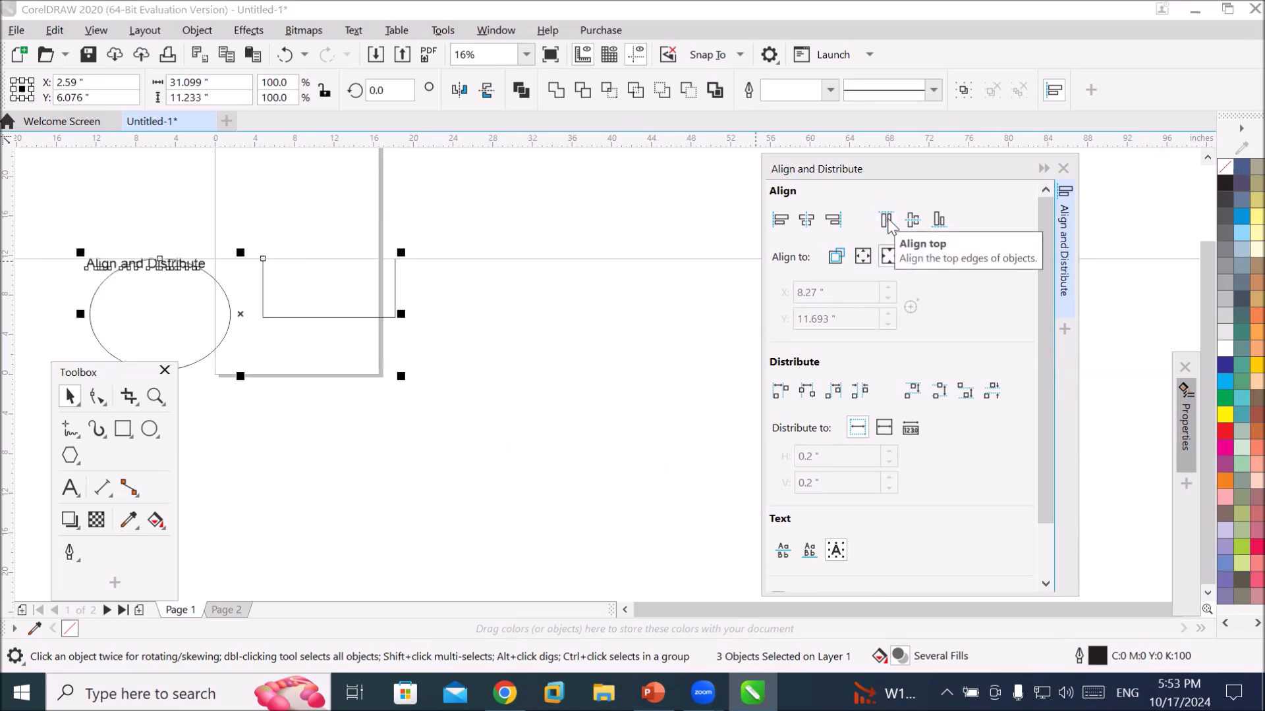
click(939, 222)
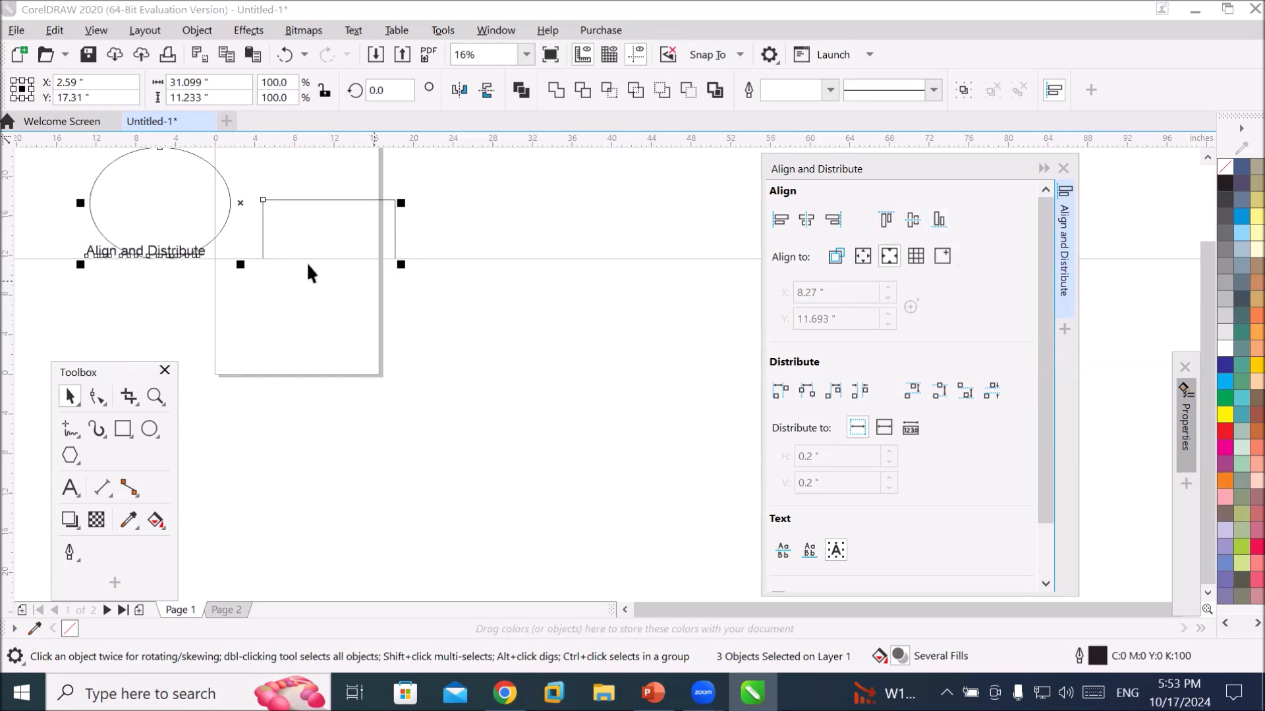
click(888, 227)
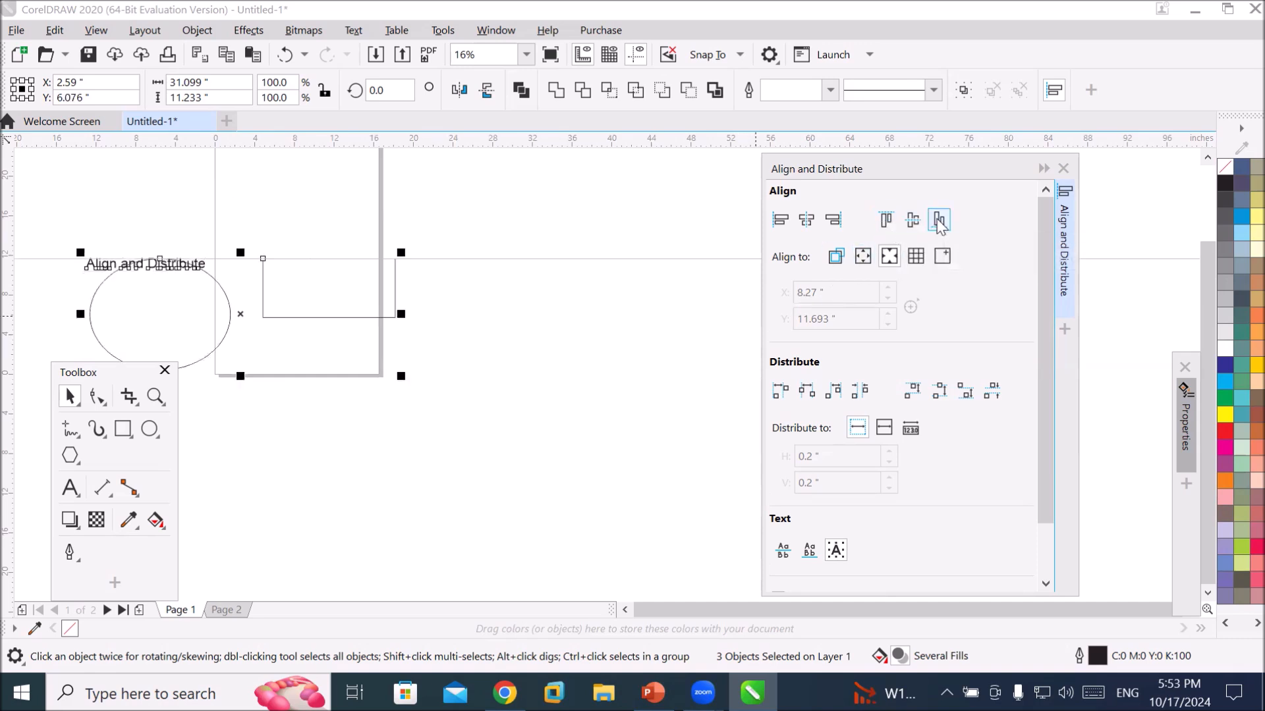
click(939, 221)
click(912, 221)
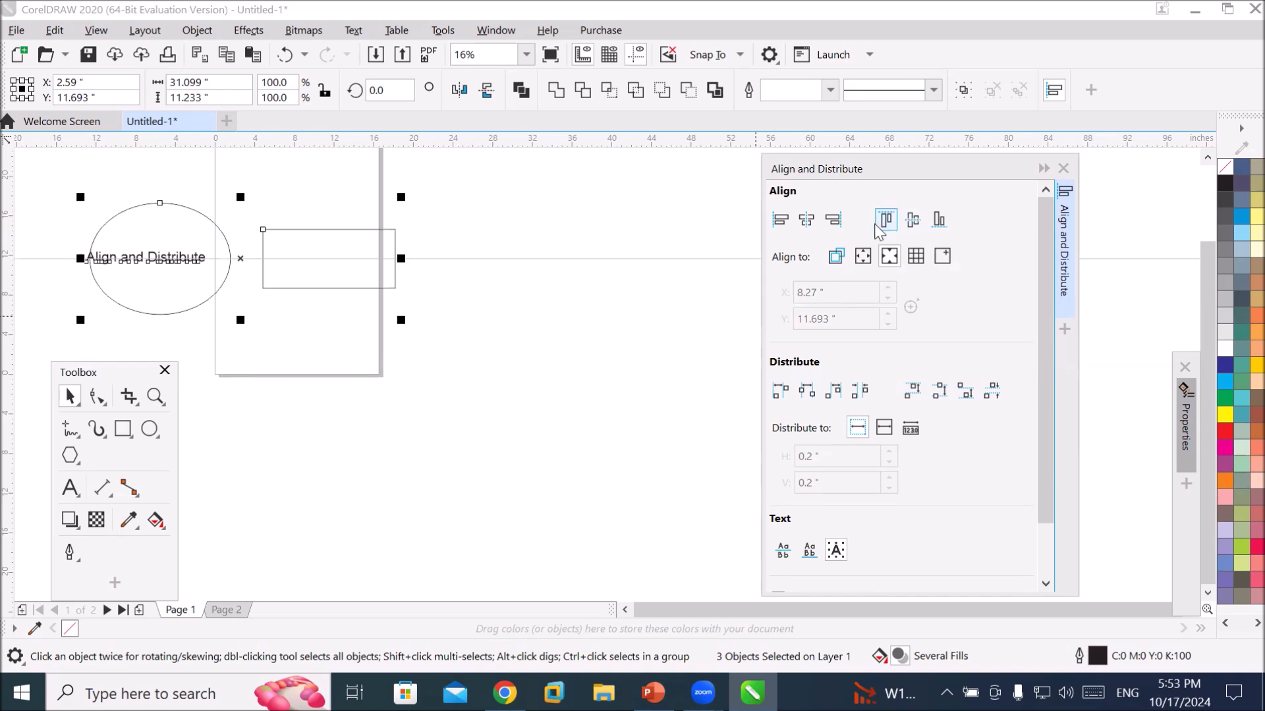
Align the three objects' left edges, right edges, and finally horizontal centers to the page center.
click(780, 220)
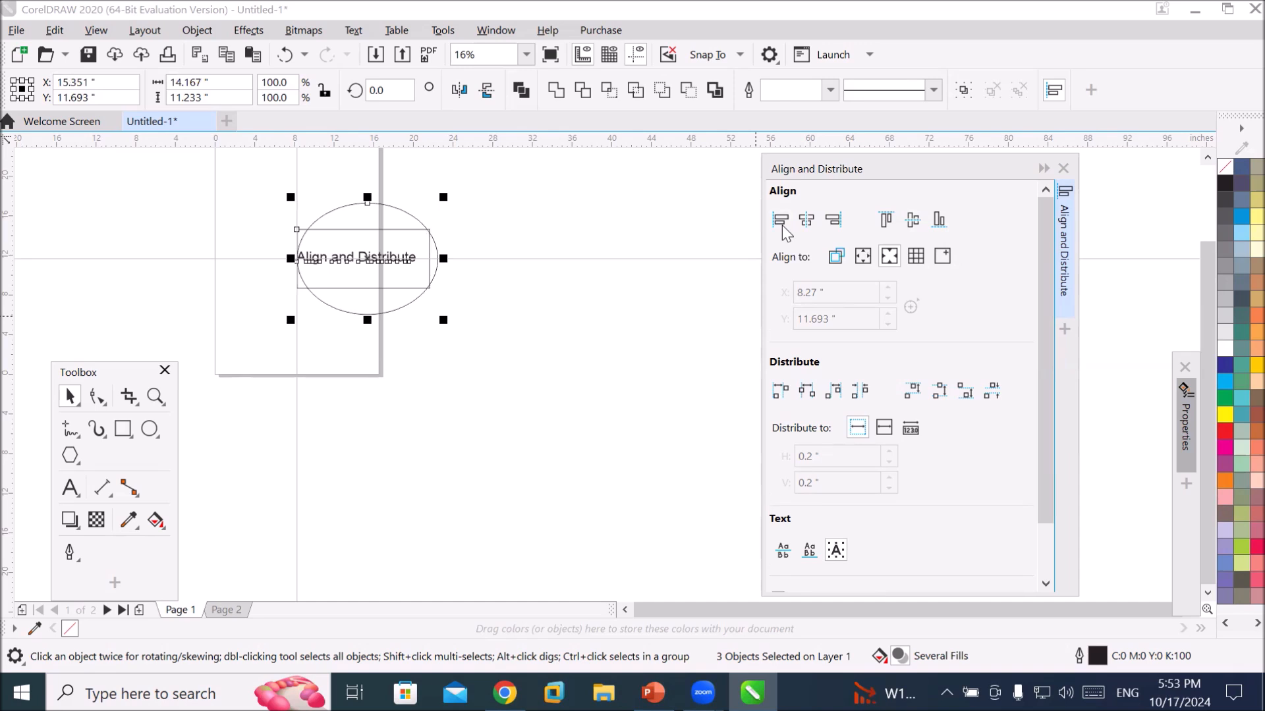
click(832, 220)
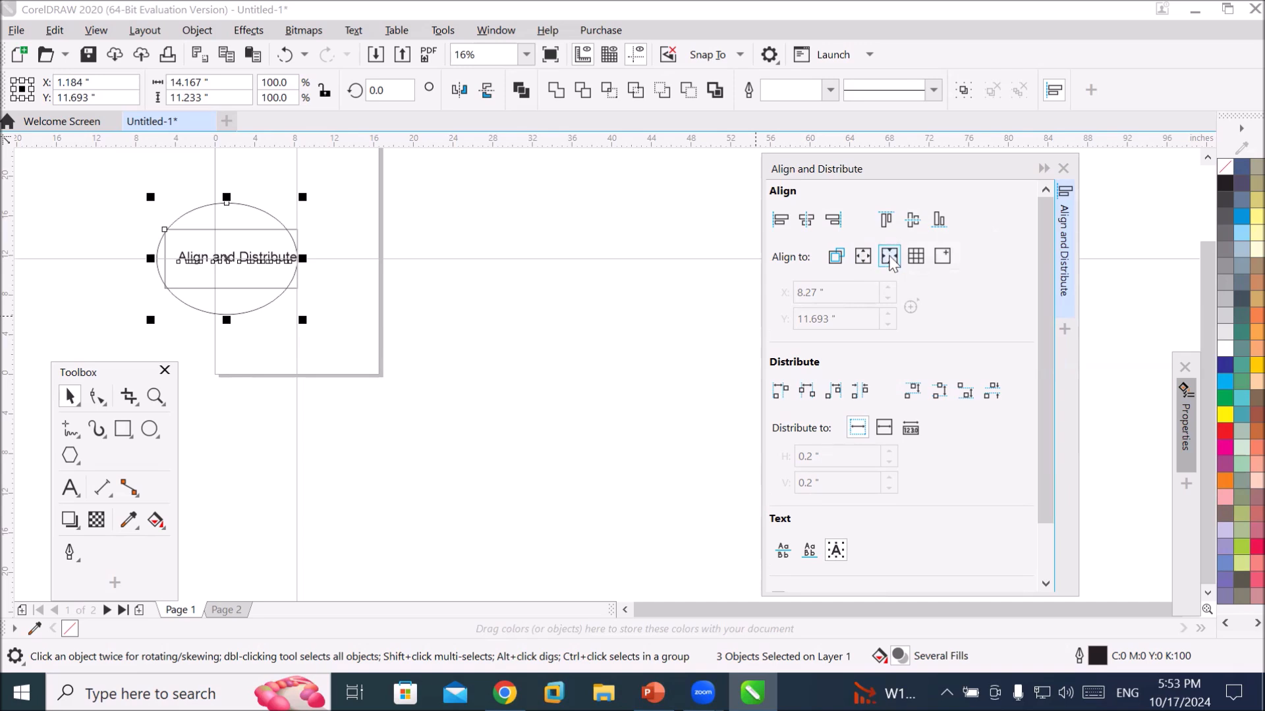
click(780, 220)
click(833, 221)
click(806, 221)
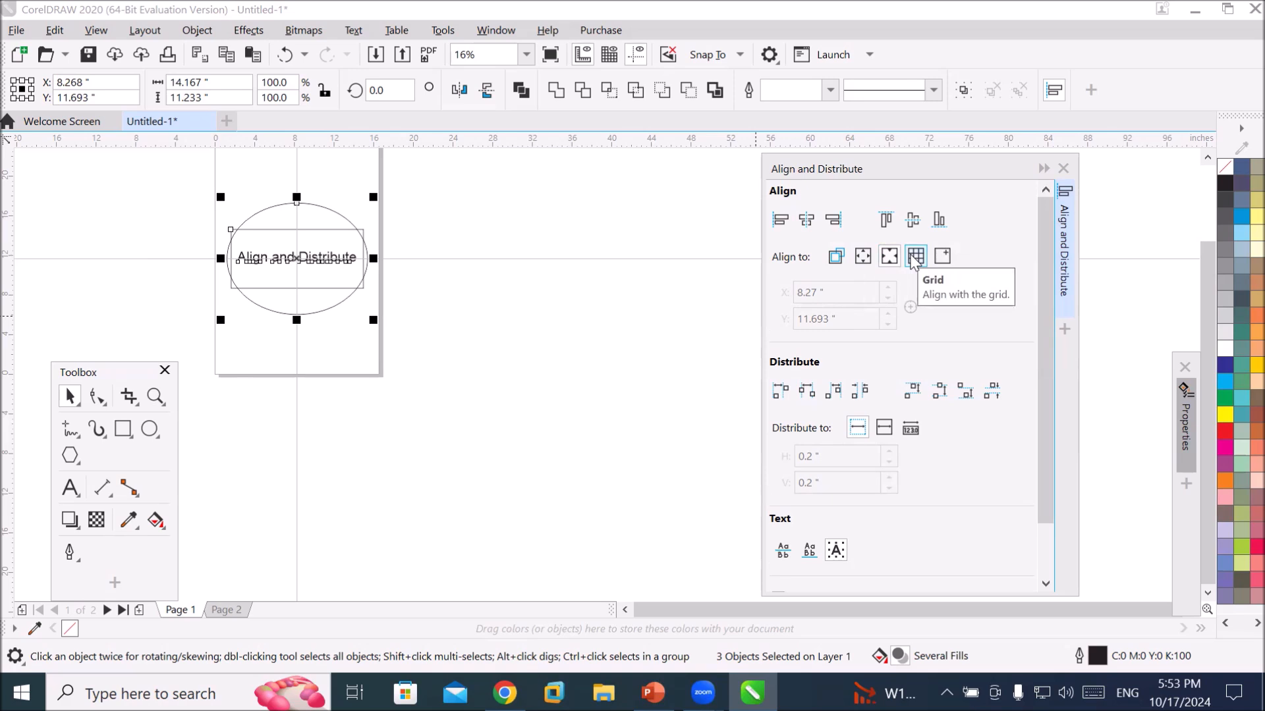
Set the alignment reference to Grid and delete the rectangle, ellipse, and text from the page.
scroll(146, 176, down, 2)
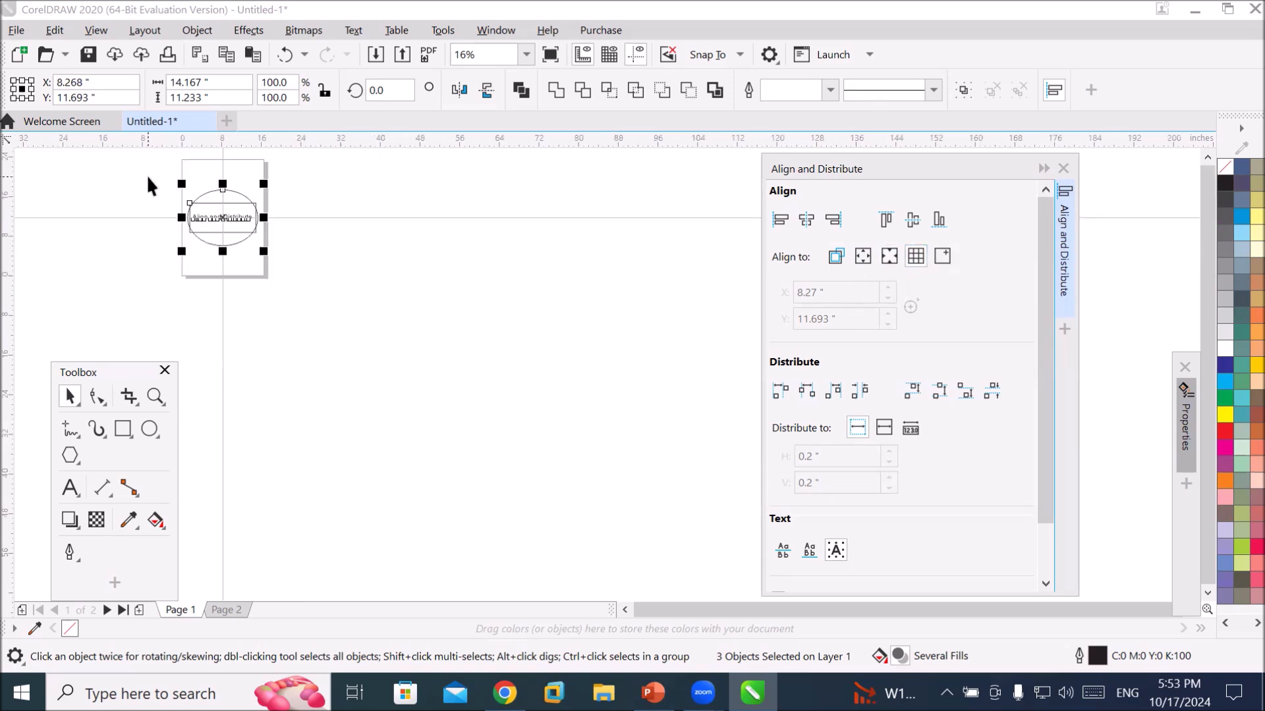
scroll(129, 148, up, 2)
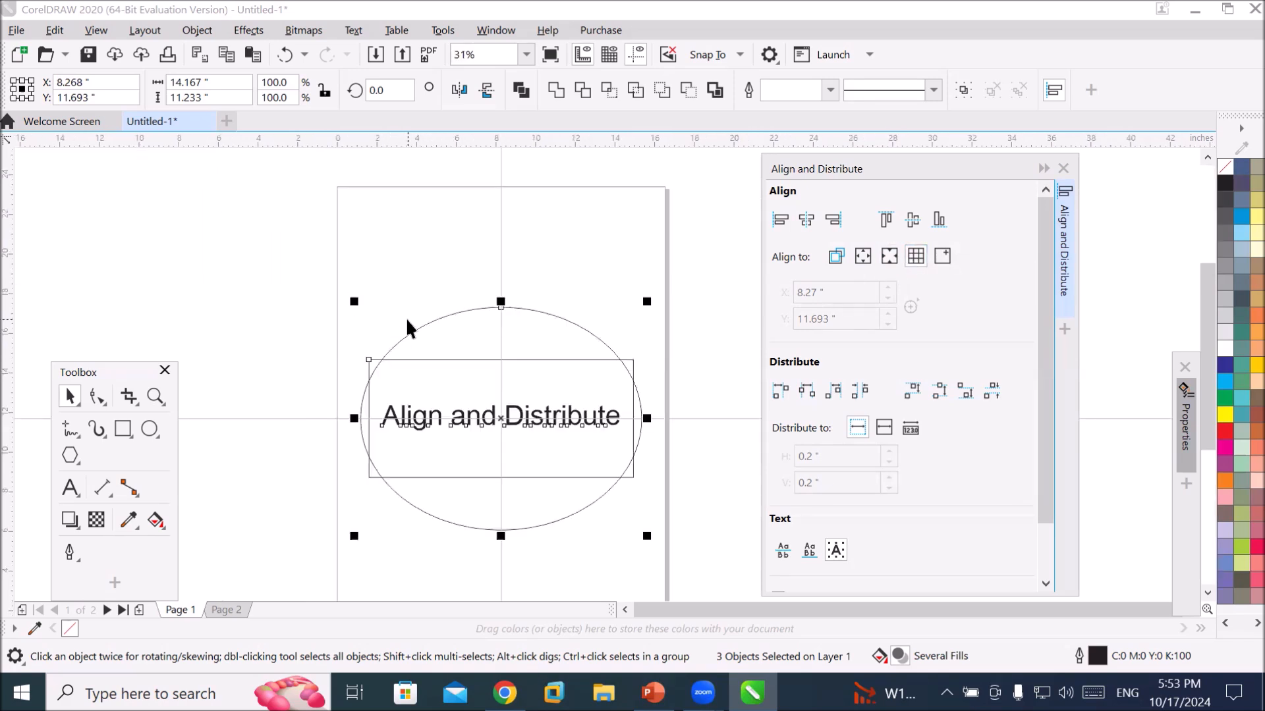
key(Delete)
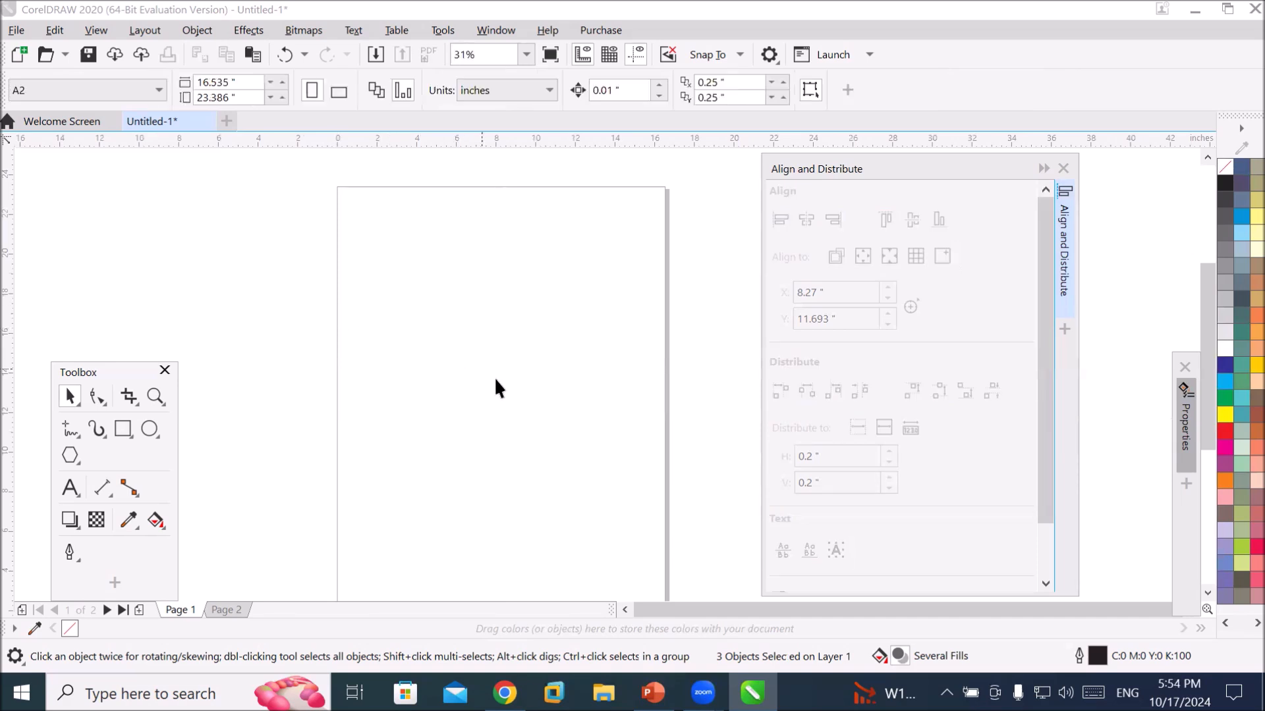
Draw a rectangle about 1.1 by 1.067 inches near the page's upper-left corner and display the document grid.
click(123, 429)
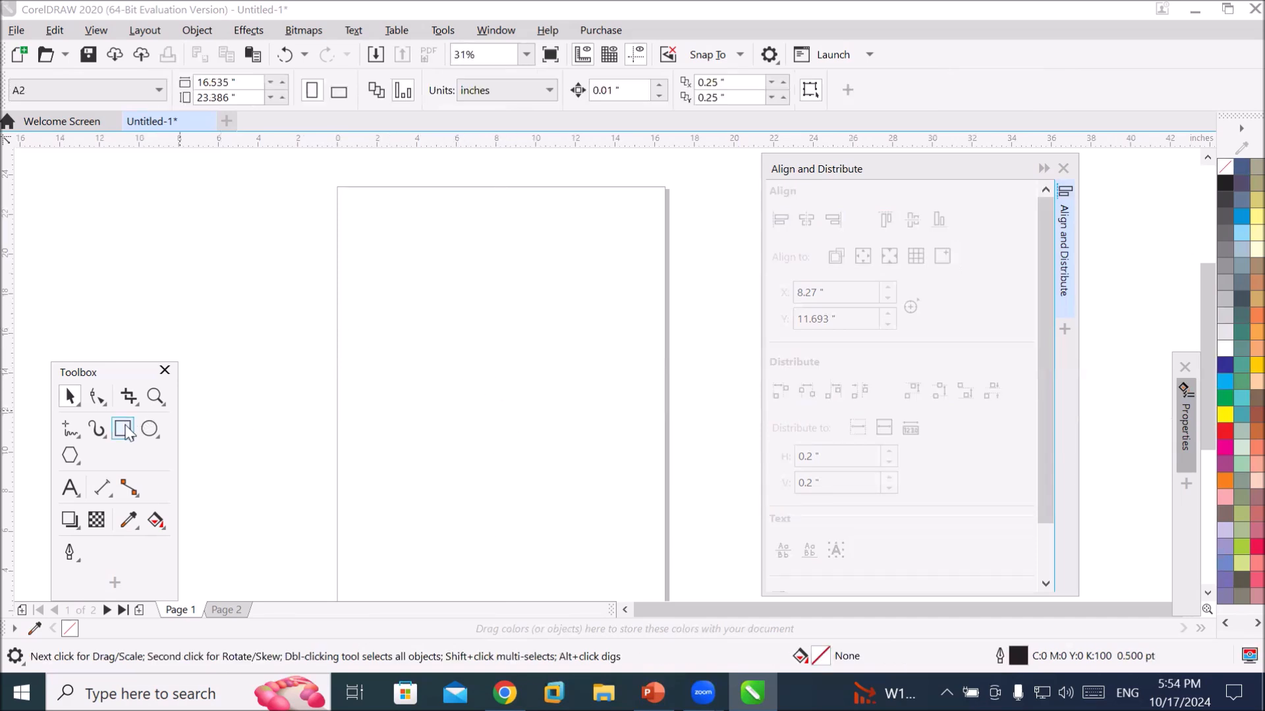
drag(374, 264, 395, 286)
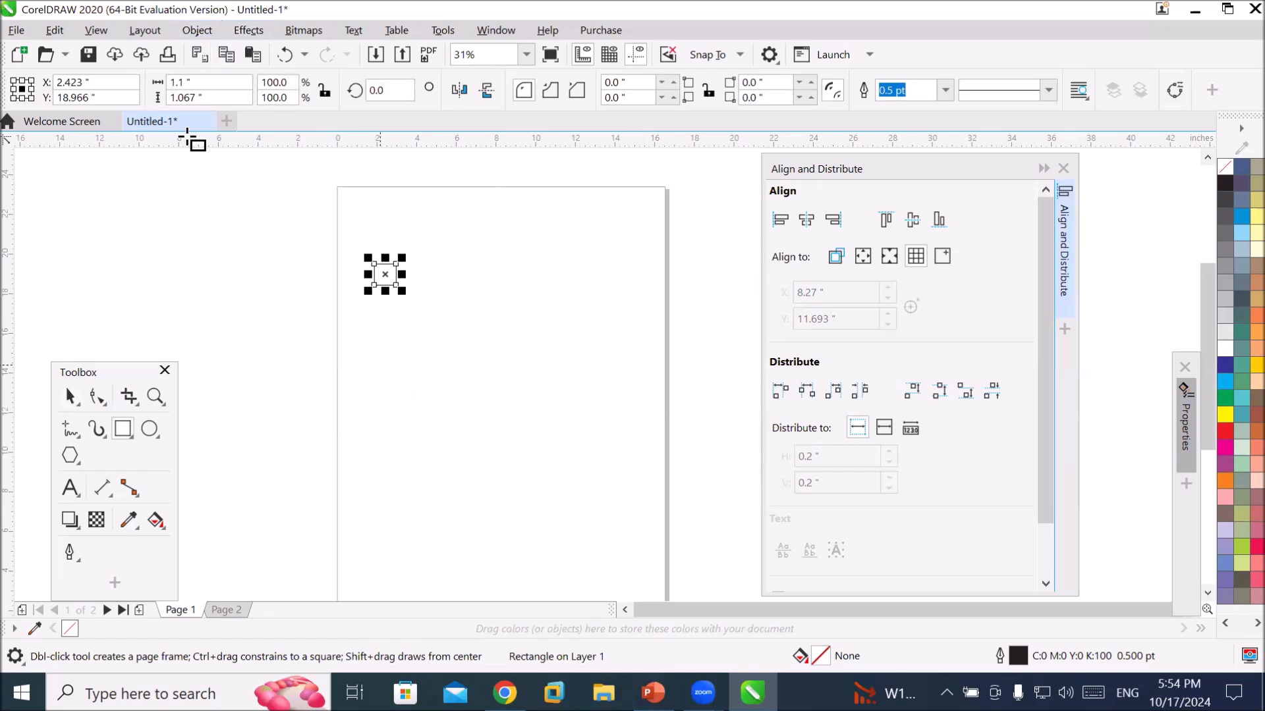
click(96, 30)
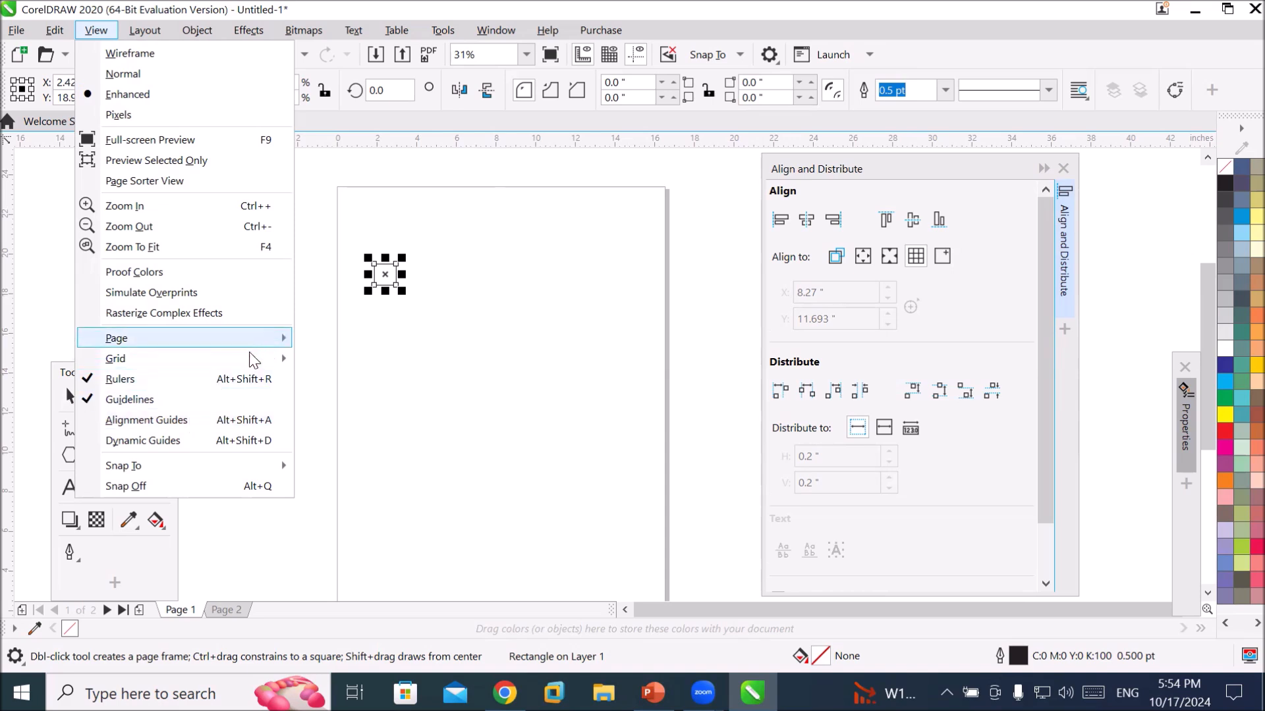
mouse_move(254, 360)
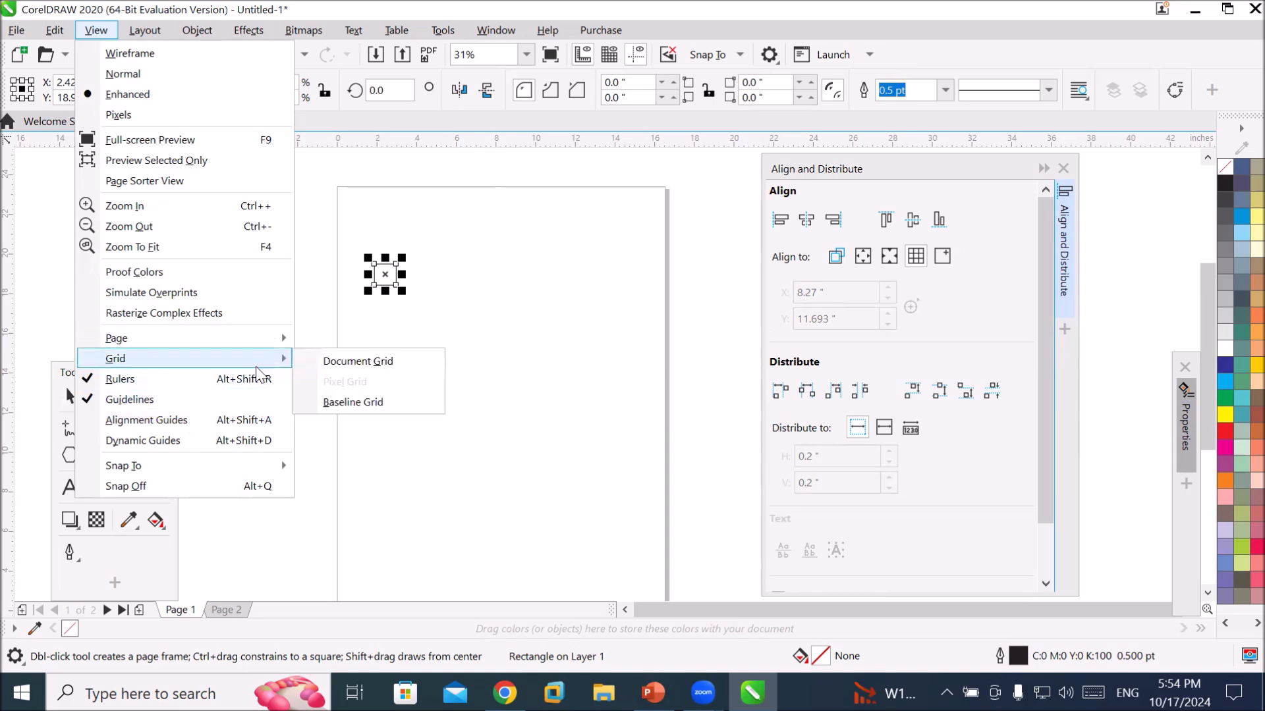
click(380, 373)
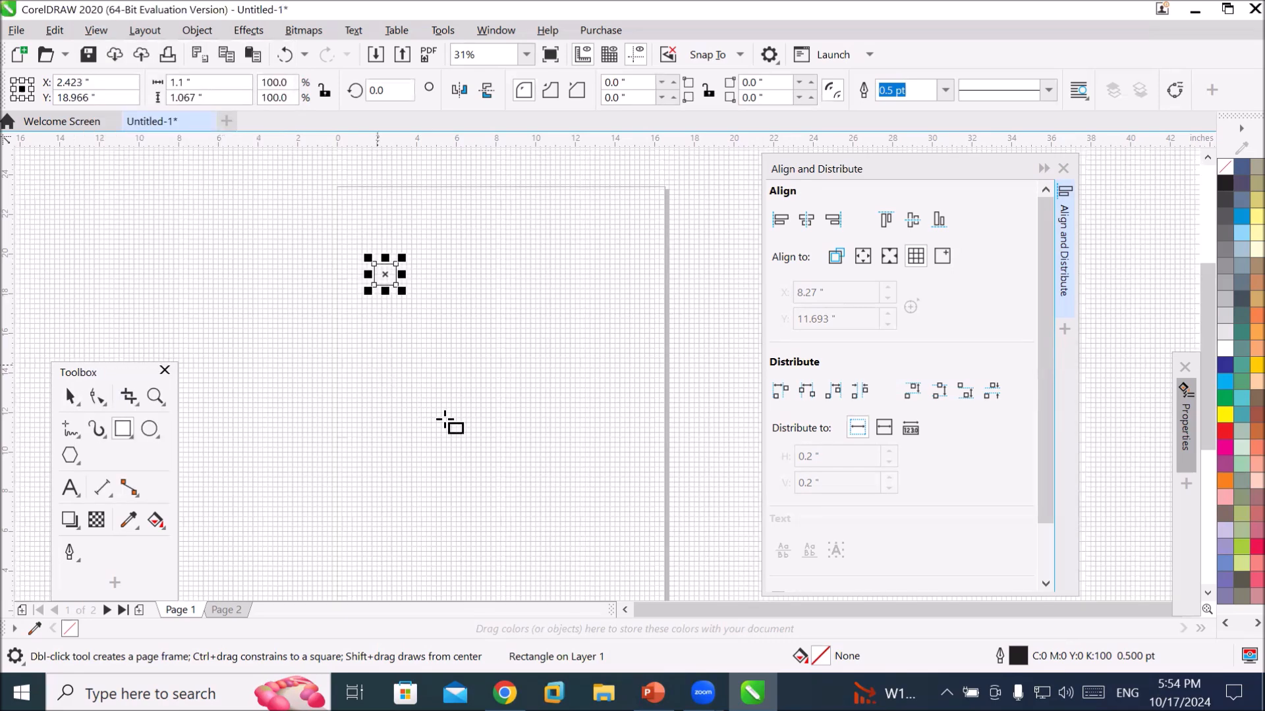
Shrink the rectangle toward its lower-left corner to about 0.183 by 0.178 inches.
scroll(351, 305, up, 8)
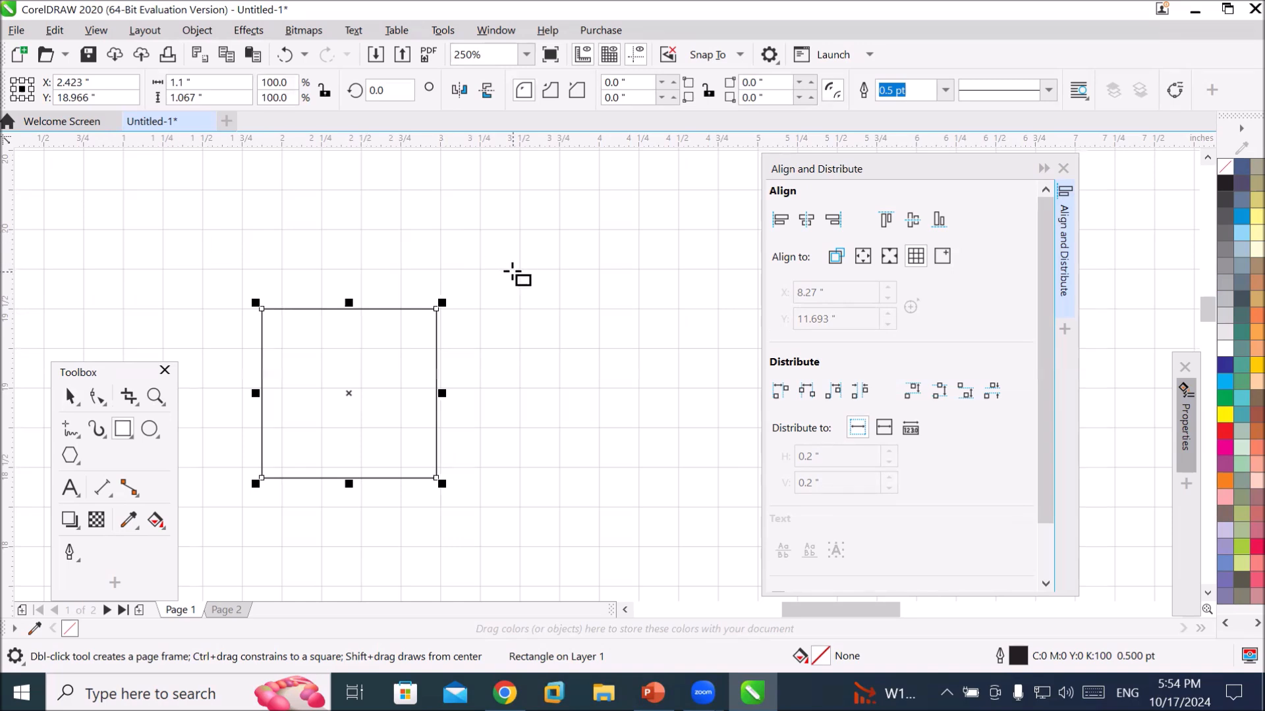
drag(441, 303, 306, 459)
click(69, 396)
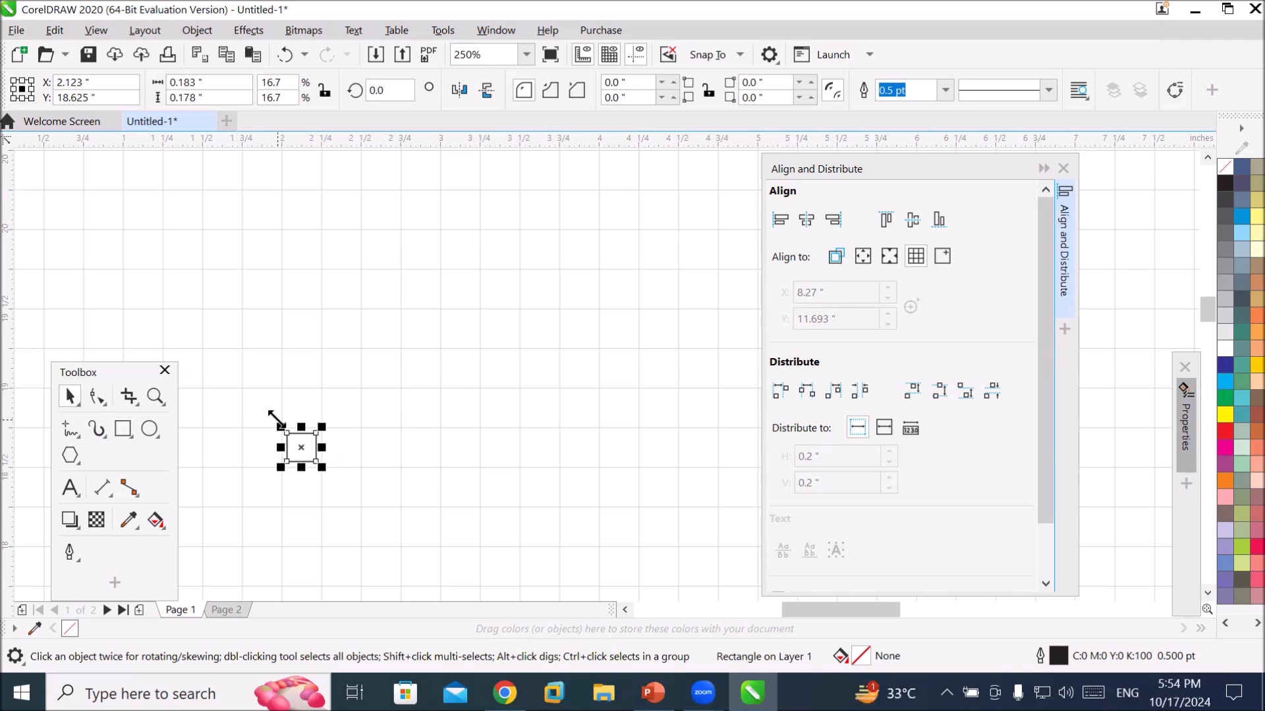
scroll(276, 418, up, 1)
scroll(334, 550, up, 1)
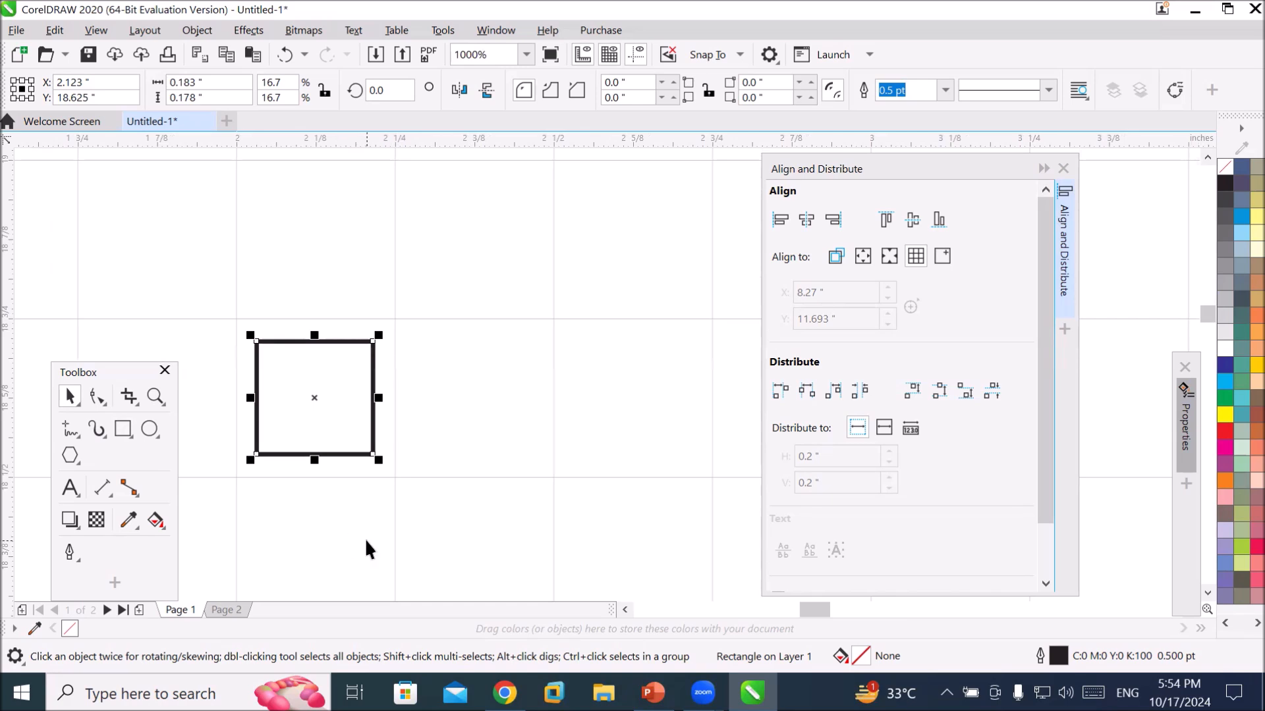
Using Grid as the alignment reference, try right, left, and horizontal center alignment on the small rectangle, finishing with its left edge aligned.
click(915, 258)
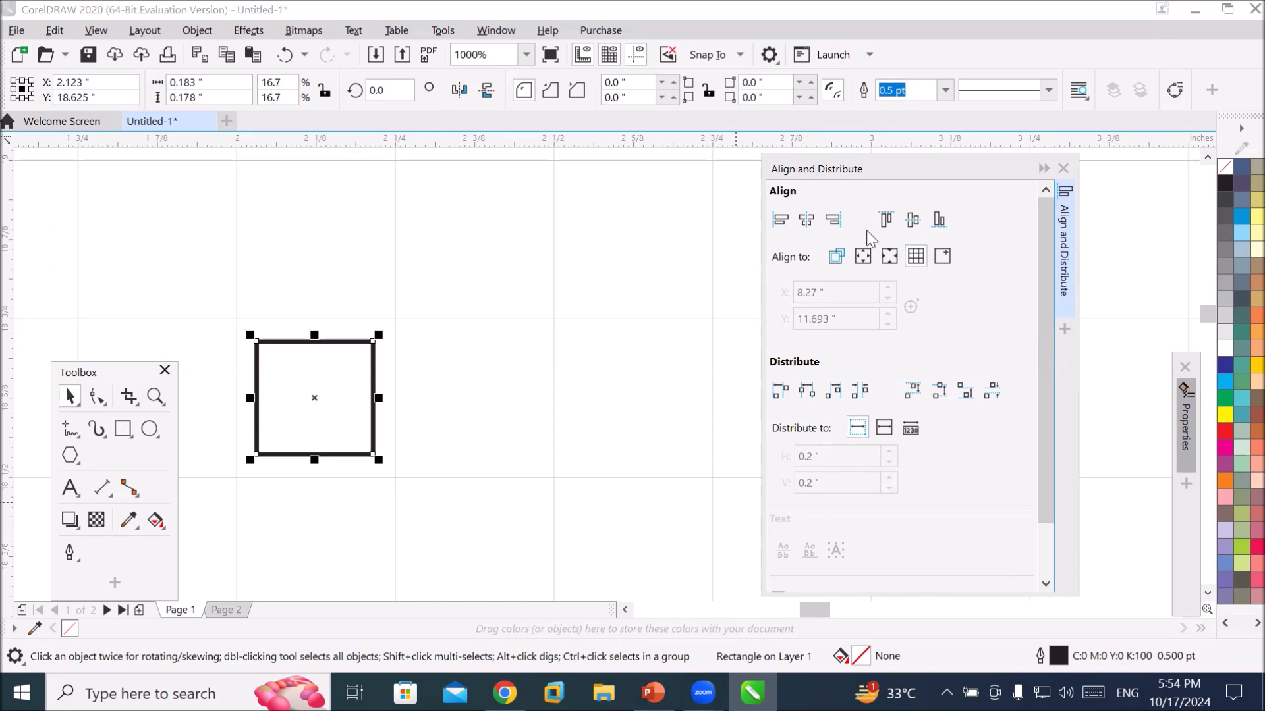
click(833, 220)
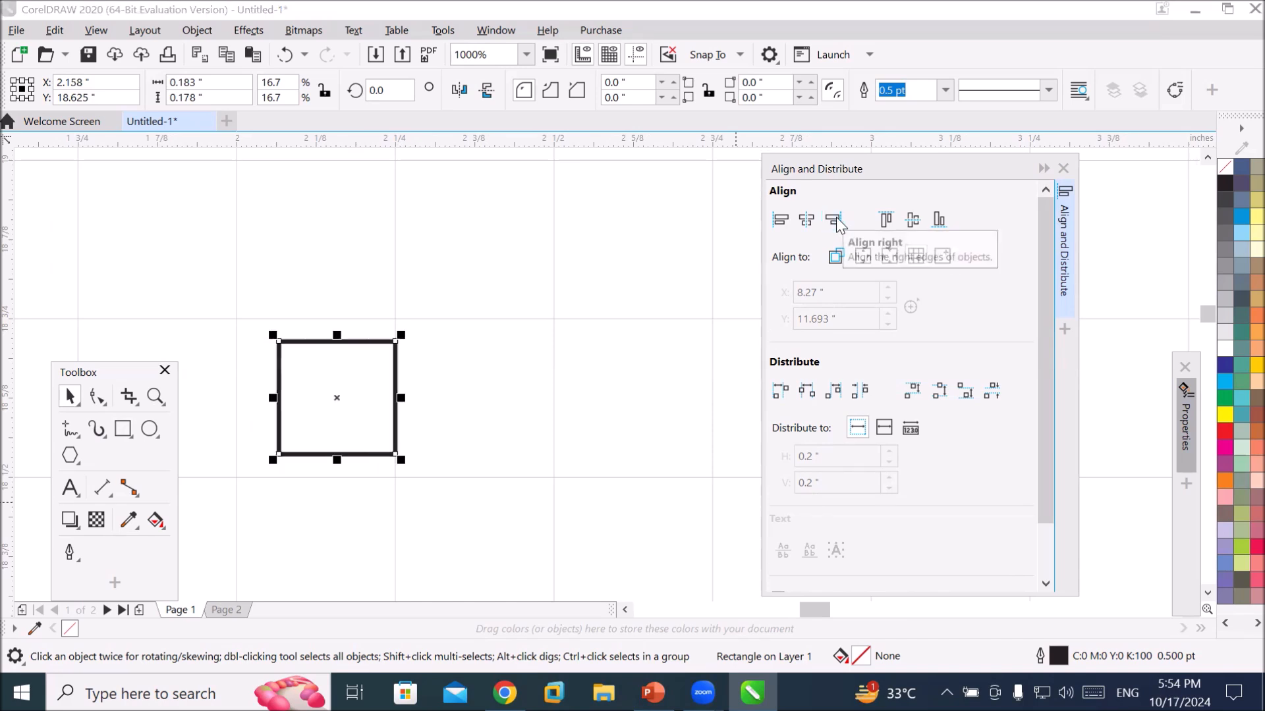
click(778, 224)
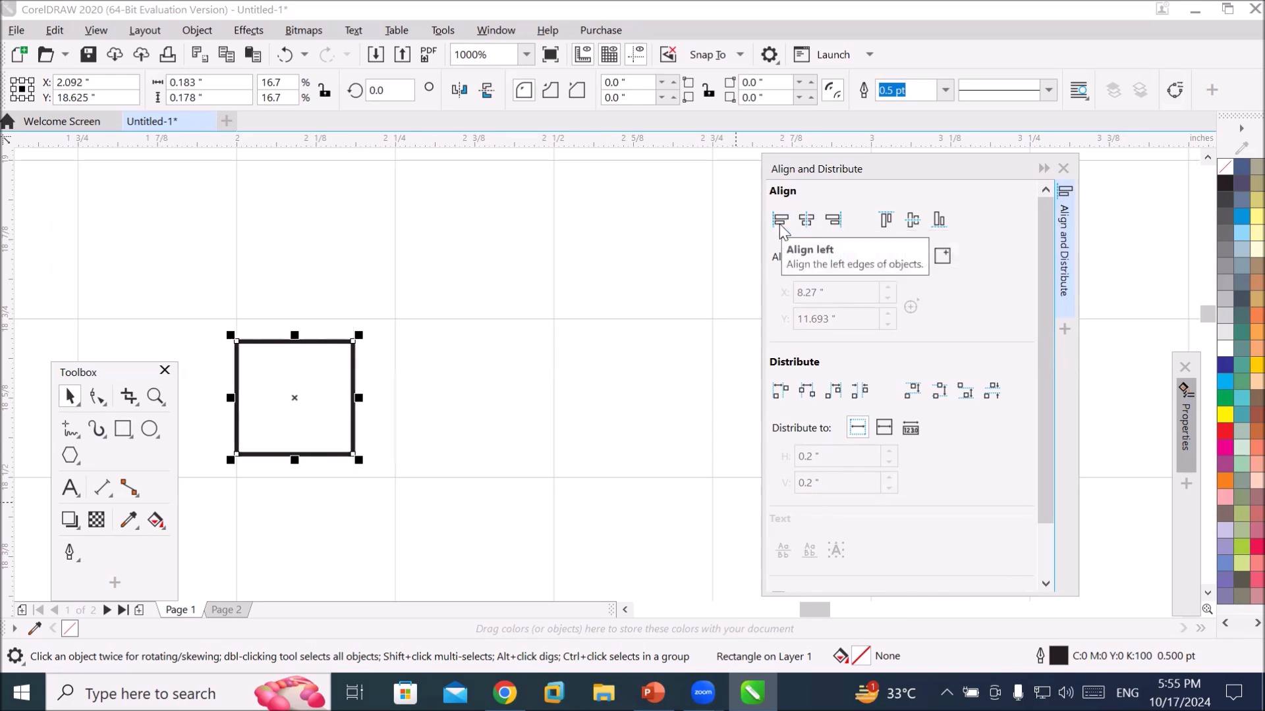
click(807, 221)
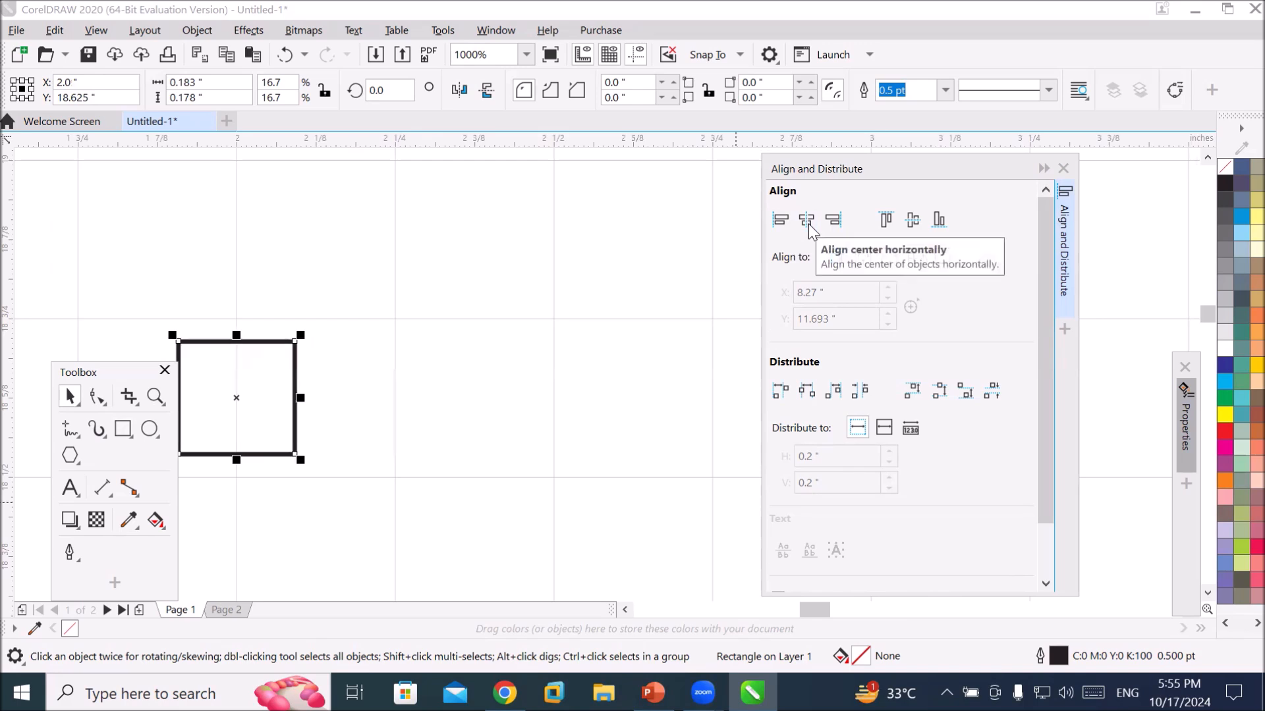
click(781, 224)
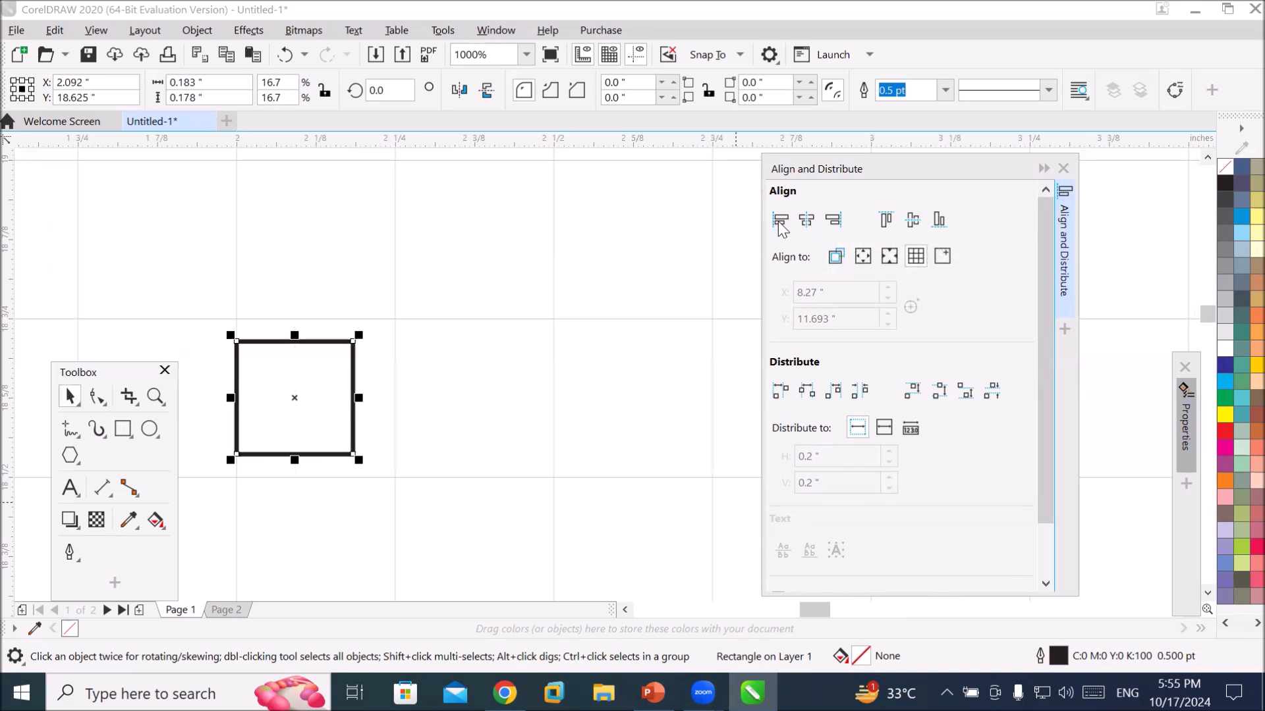
click(833, 224)
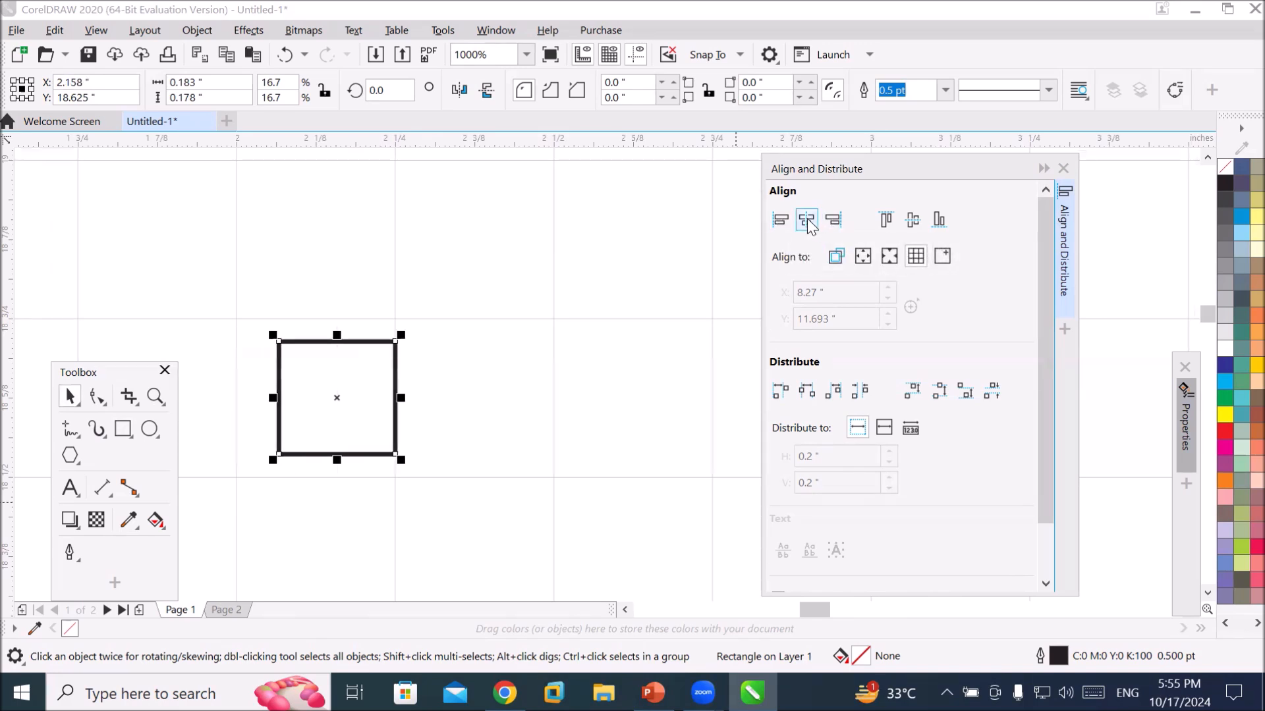
click(807, 223)
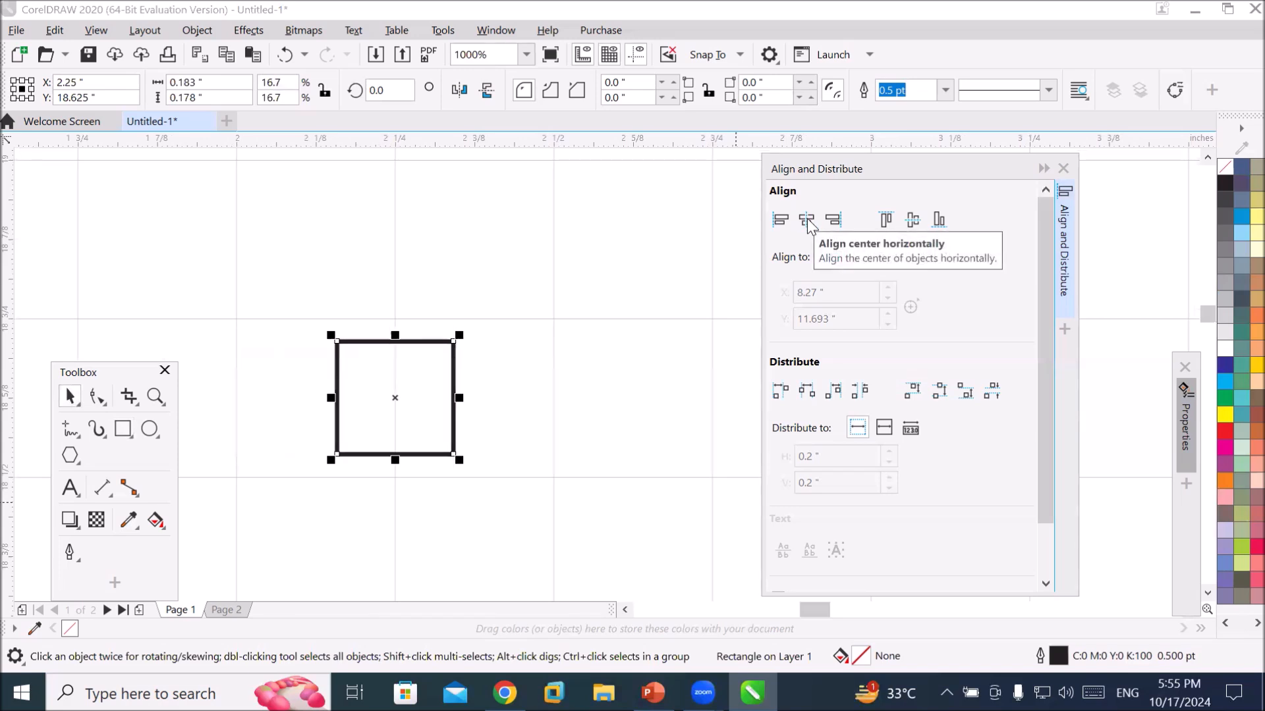
click(781, 222)
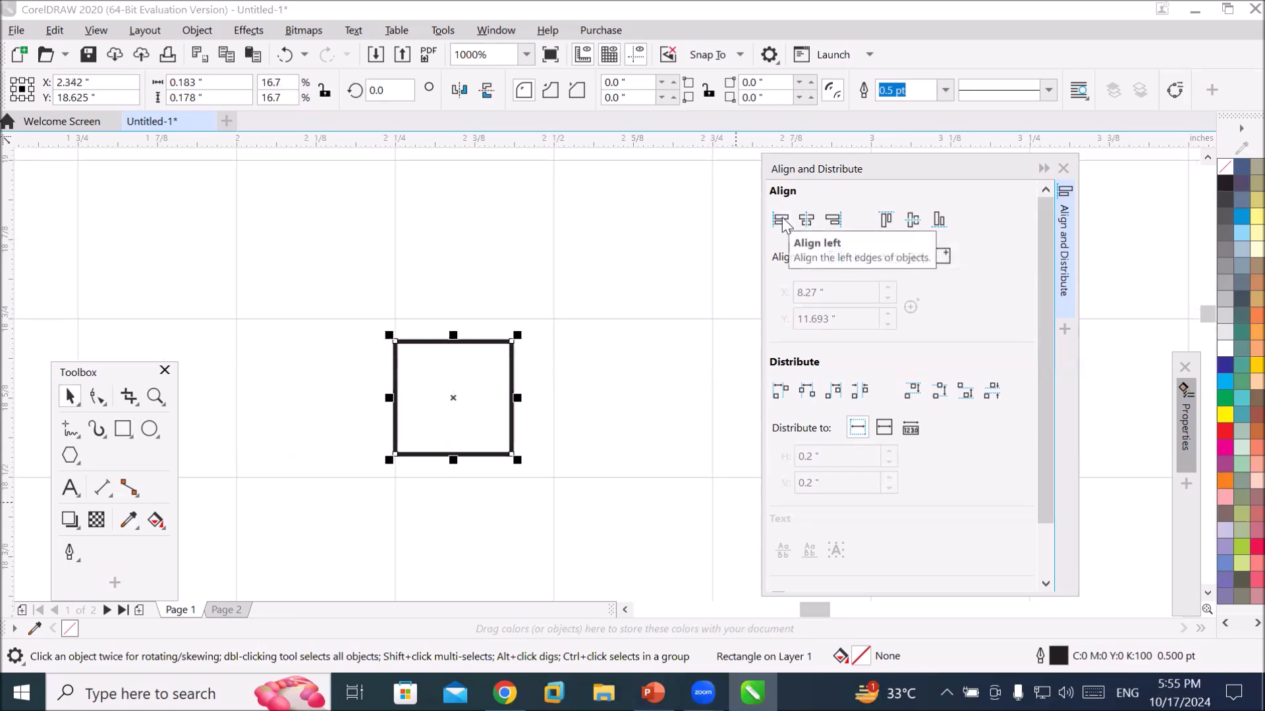
Align the small rectangle's top edge, bottom edge, and finally its vertical center to the grid.
click(886, 221)
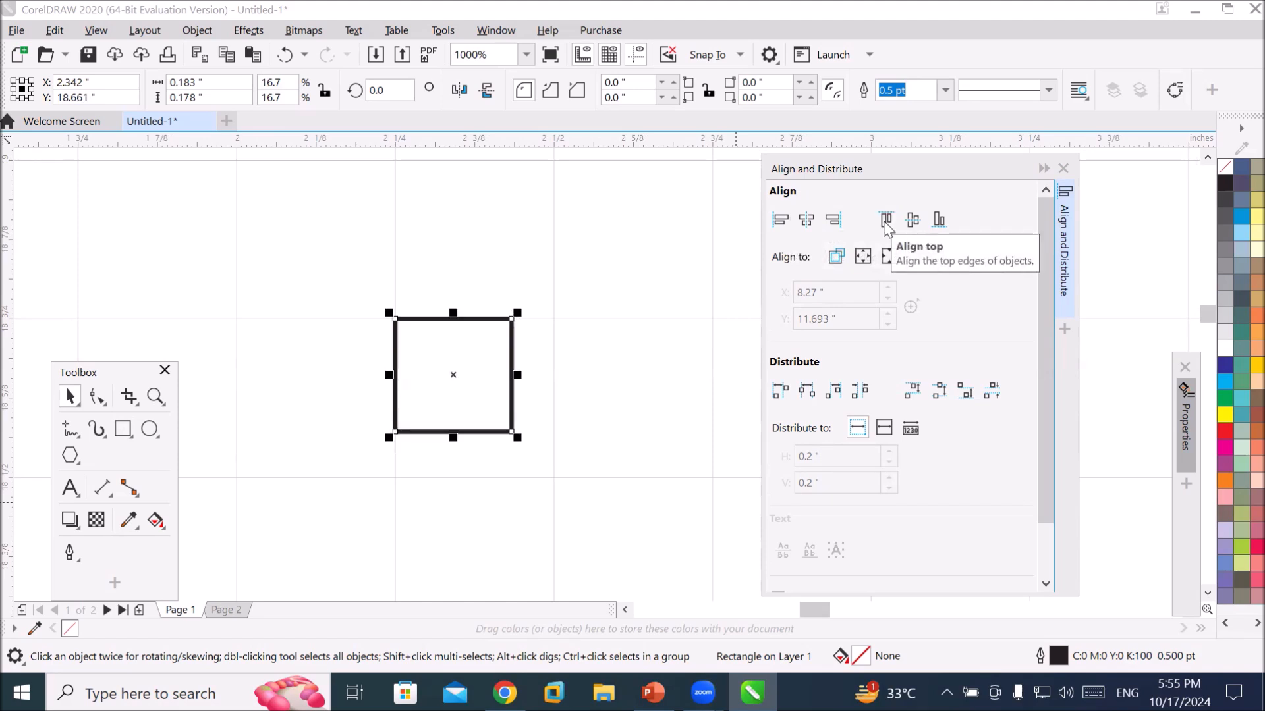
click(941, 221)
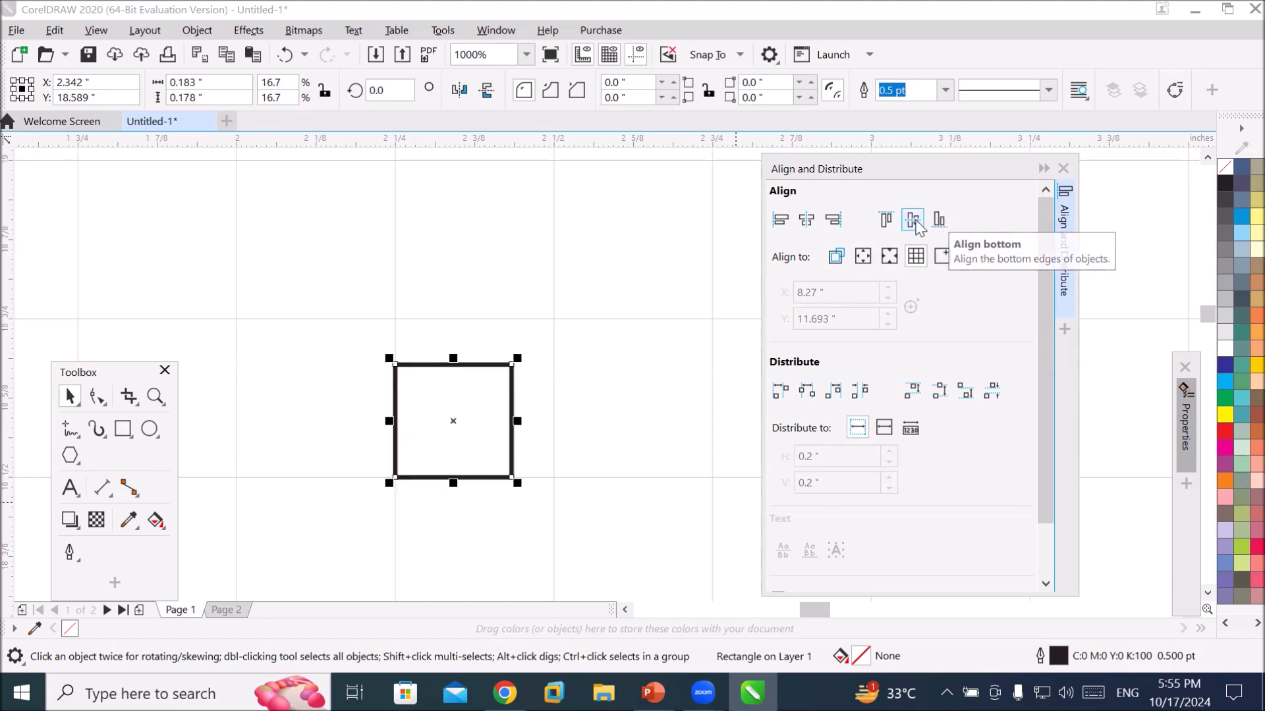
click(914, 223)
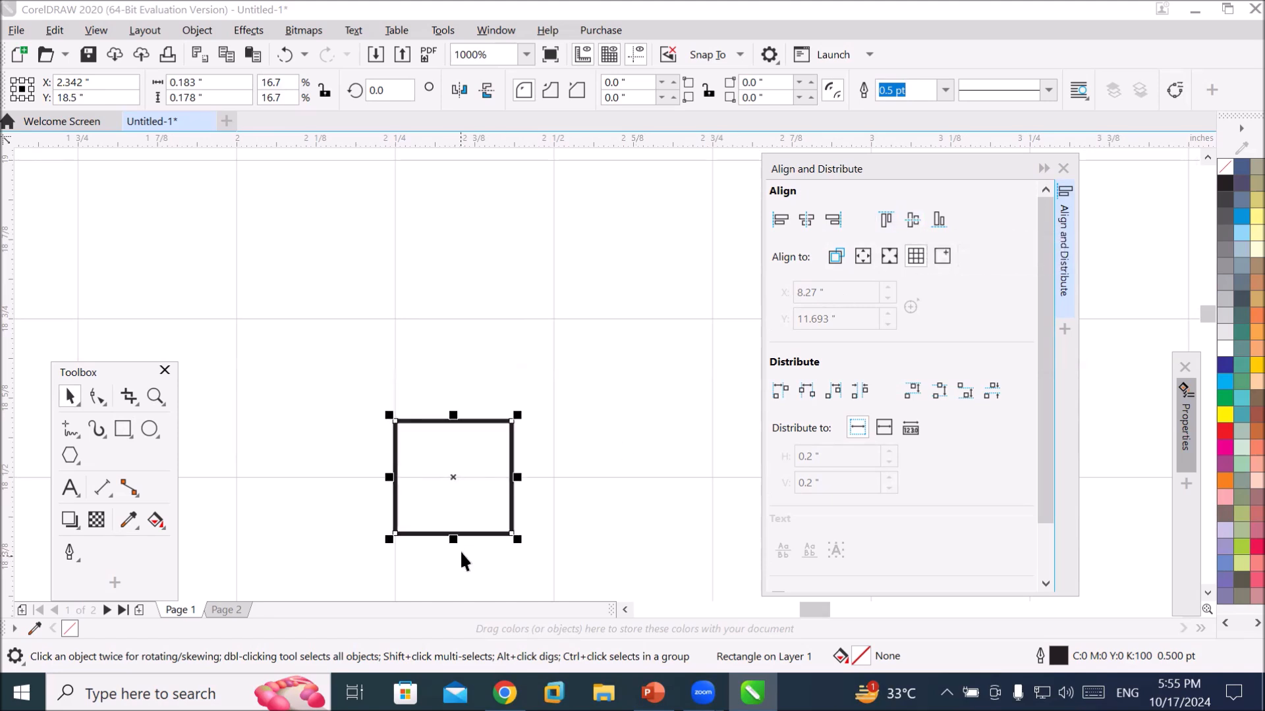
Duplicate the small rectangle into a diamond-shaped cluster of four, and copy that cluster to its lower right and directly to its right.
drag(471, 531, 497, 547)
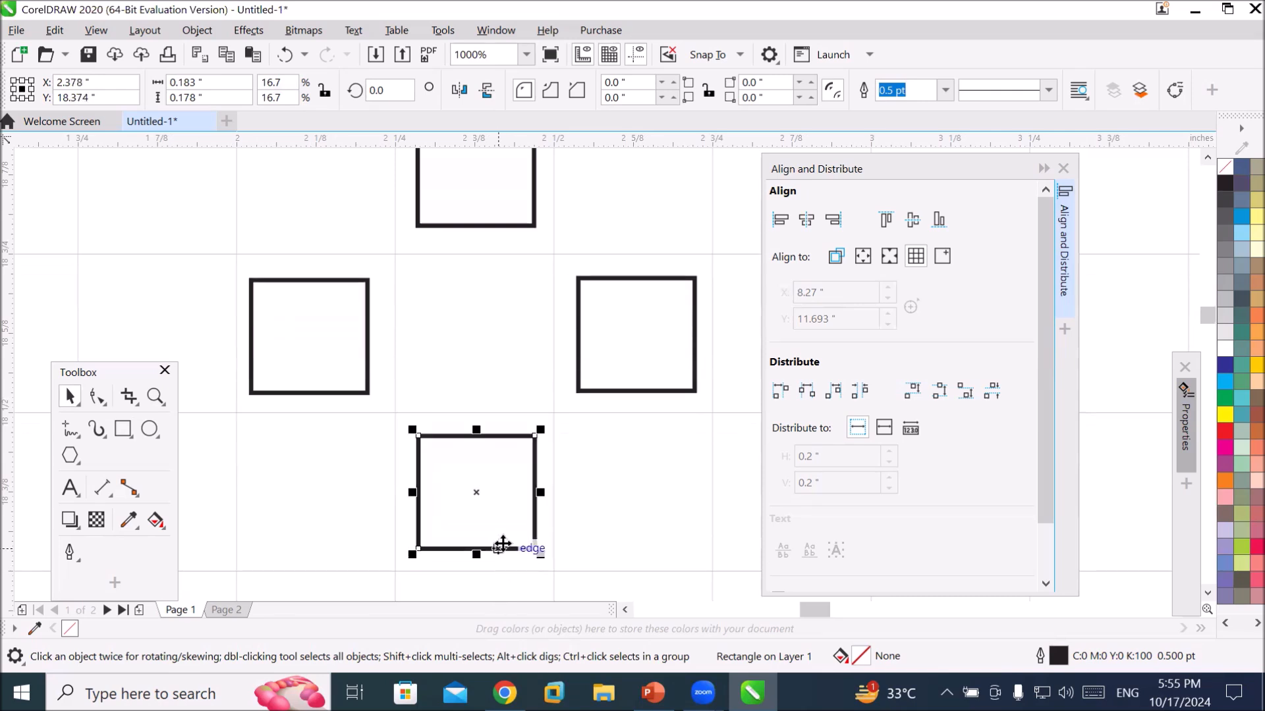
scroll(505, 537, down, 2)
drag(328, 267, 654, 583)
drag(582, 459, 745, 295)
click(745, 295)
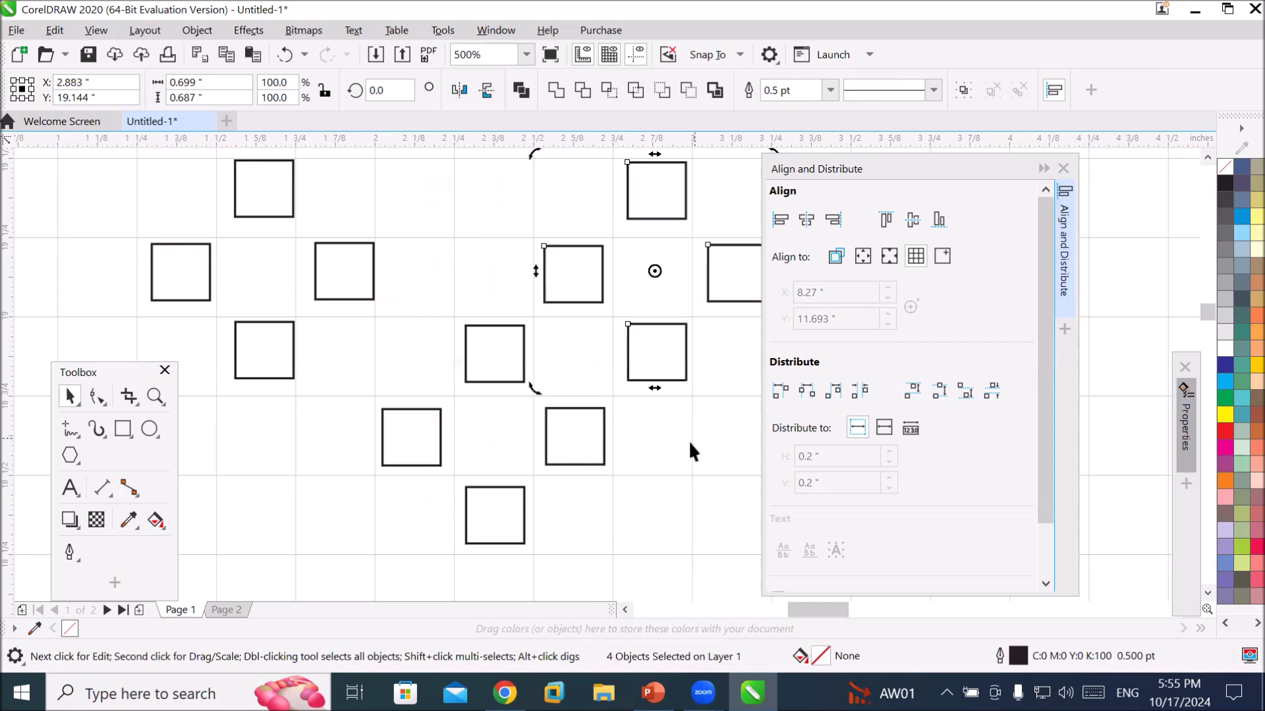
Select all twelve small rectangles and align their left edges, and finally their right edges, to the grid.
drag(834, 176, 929, 191)
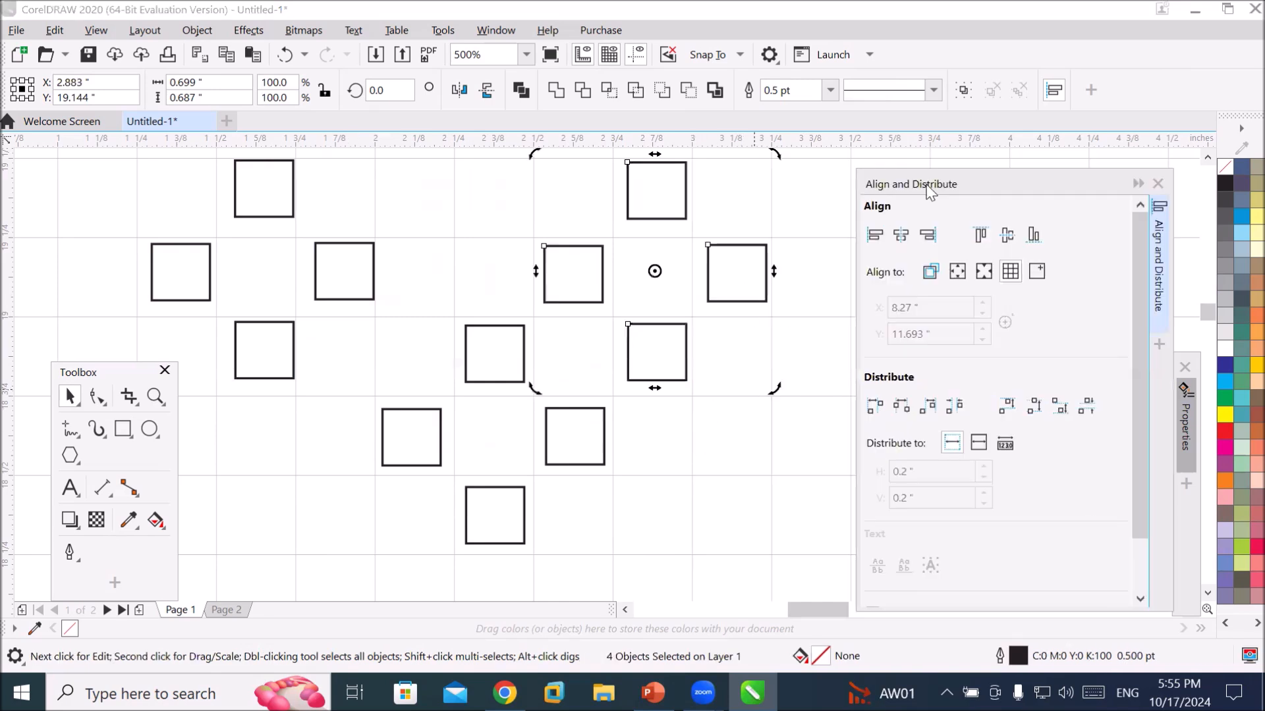
click(694, 473)
scroll(697, 473, down, 2)
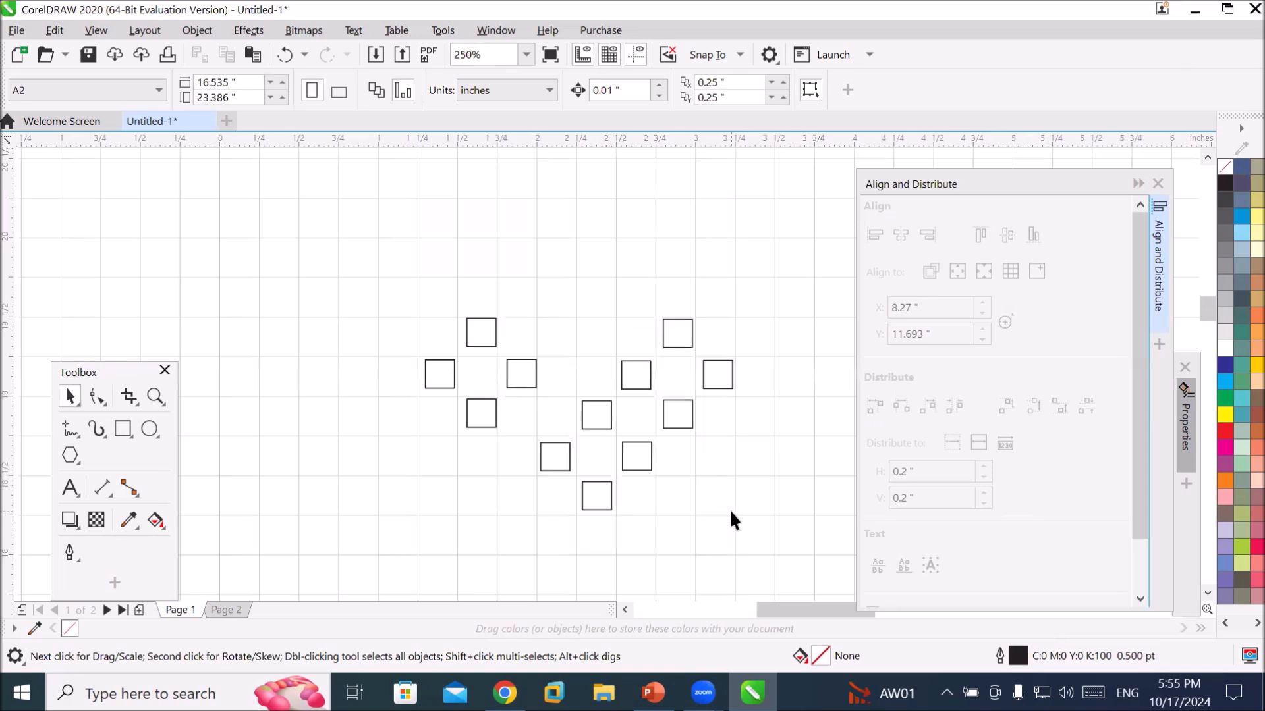
drag(367, 265, 779, 557)
scroll(786, 542, up, 2)
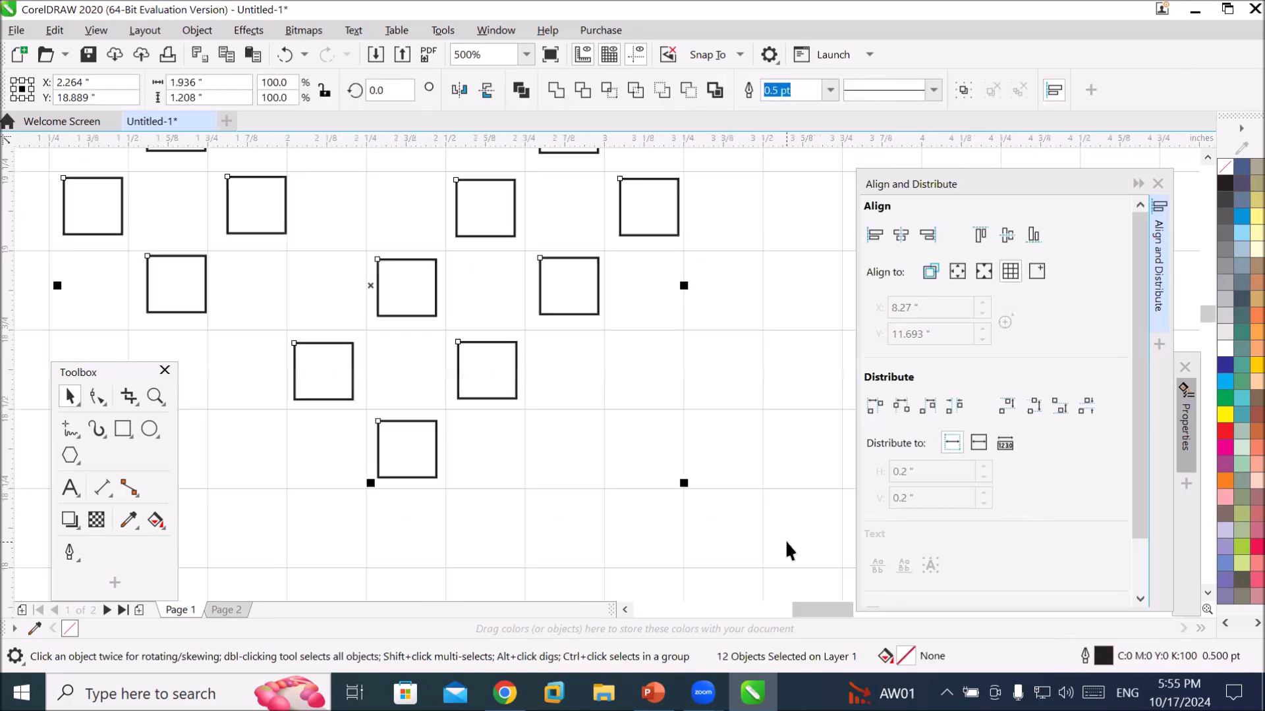
scroll(740, 502, down, 2)
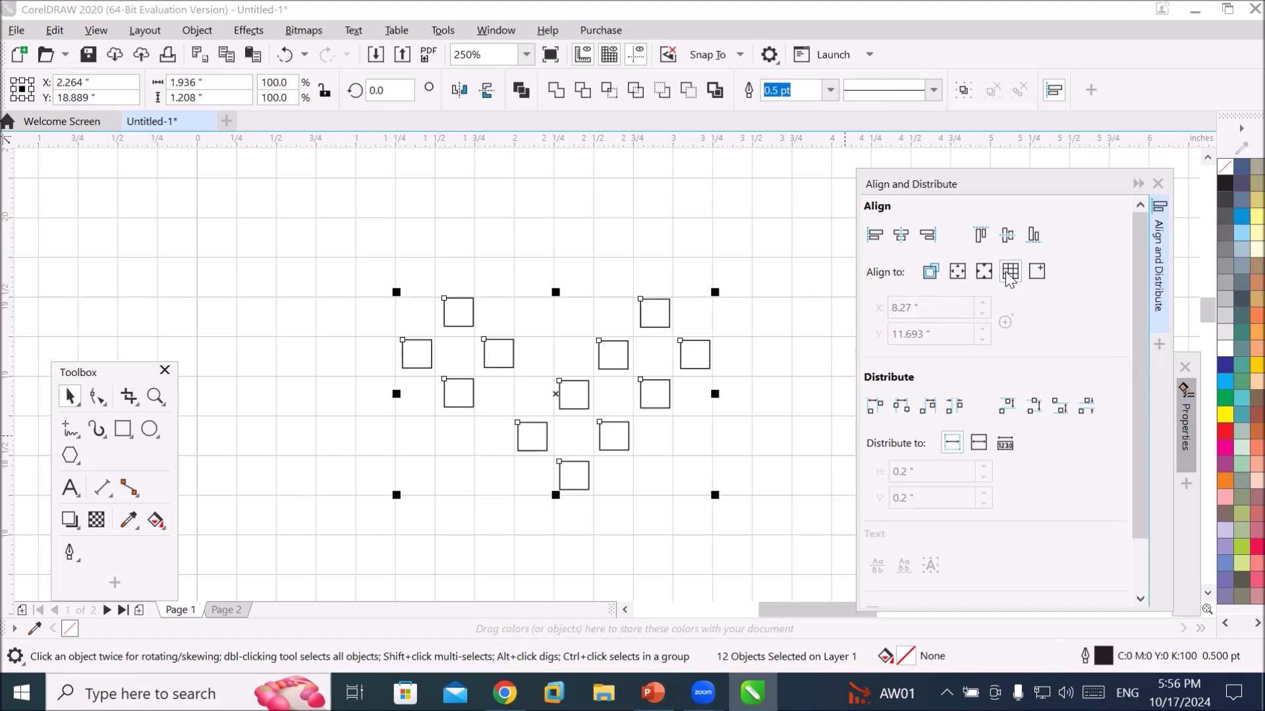
click(874, 241)
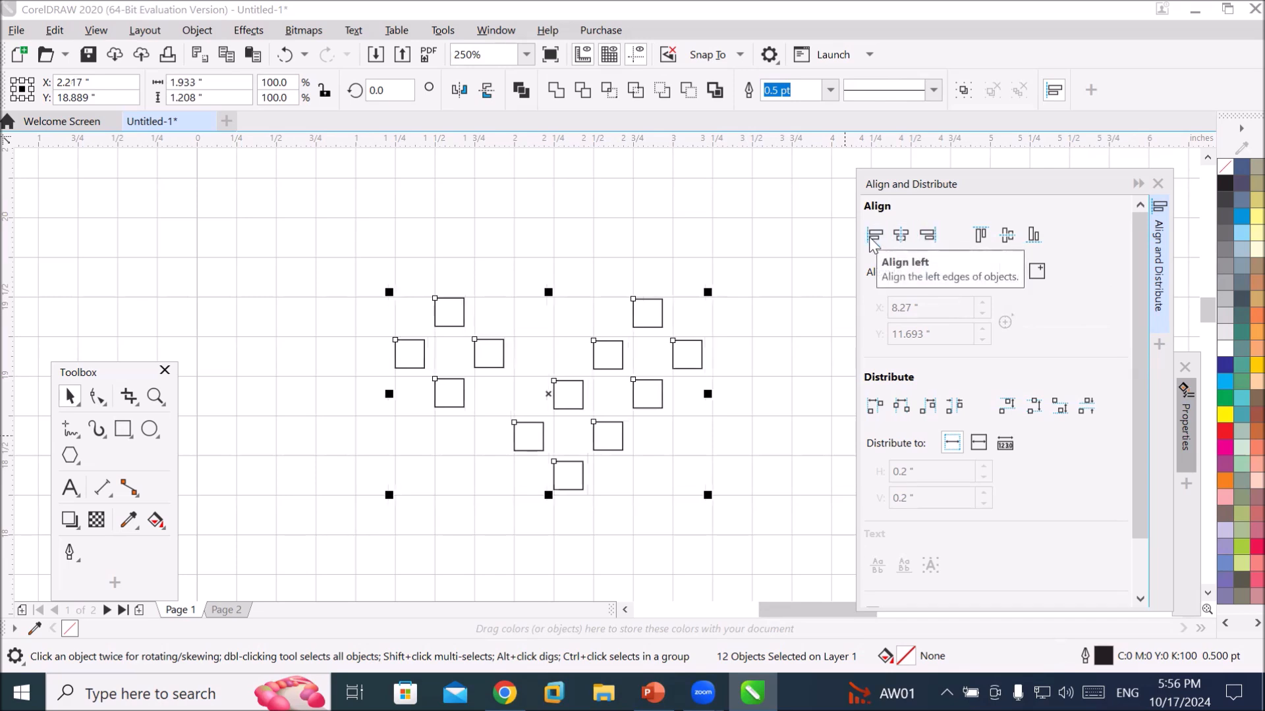
click(924, 242)
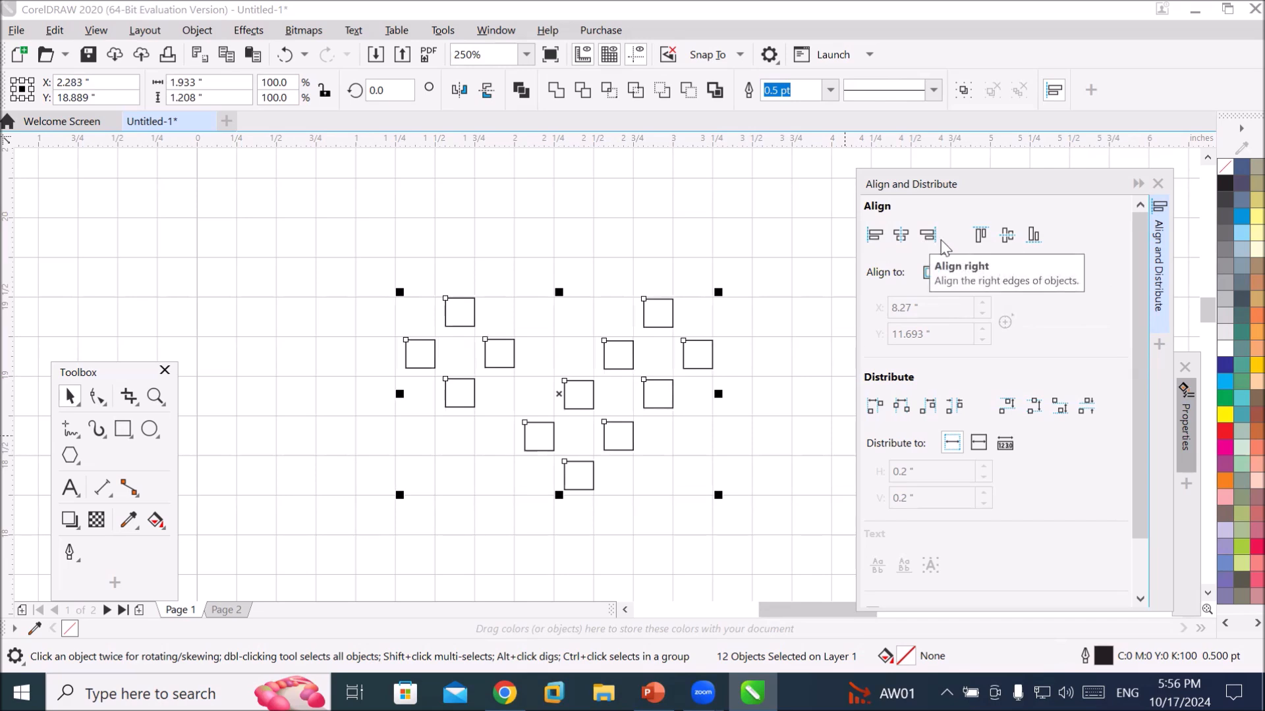
Align the twelve rectangles' top edges, bottom edges, and vertical centers to the grid, and undo the vertical centering.
click(982, 234)
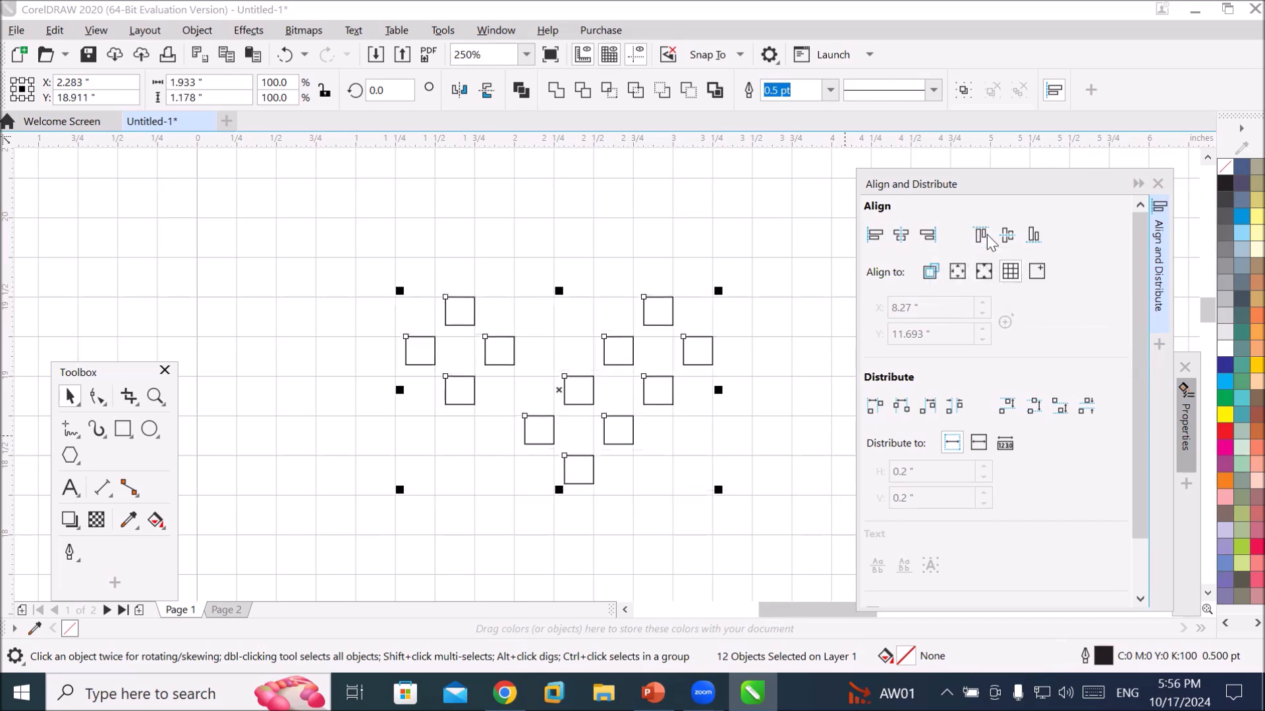
click(1030, 240)
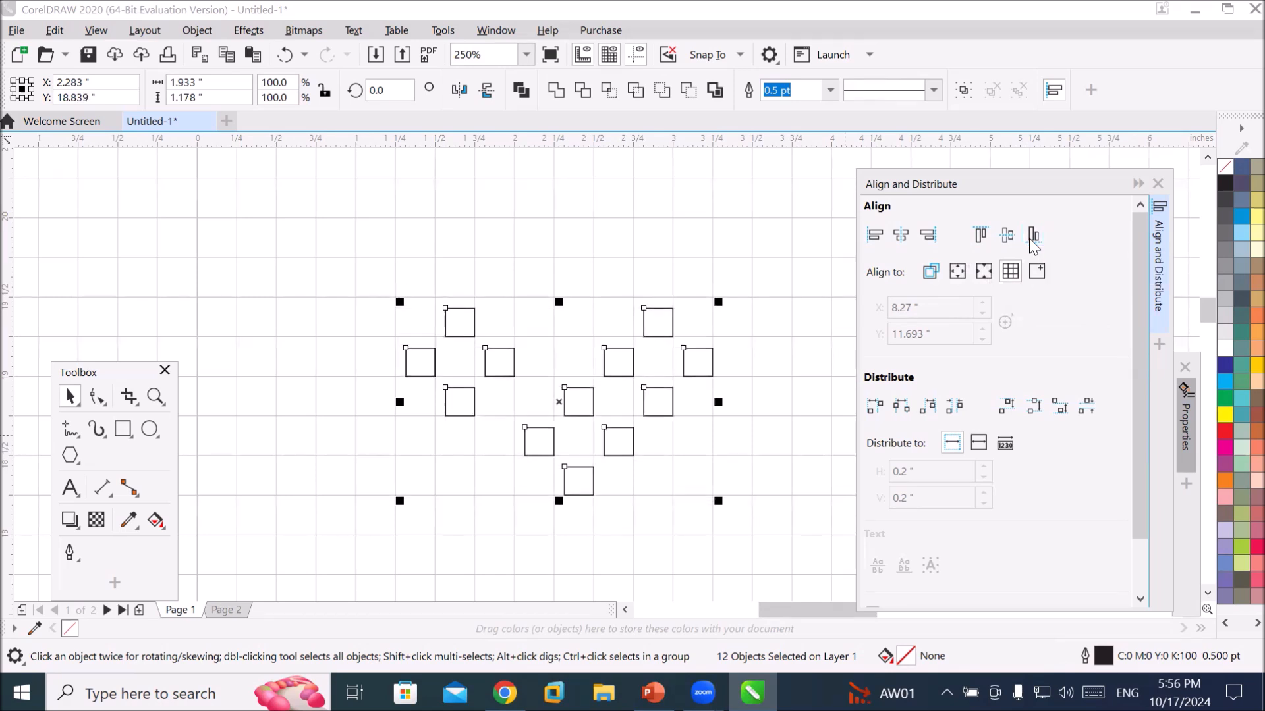
click(1008, 237)
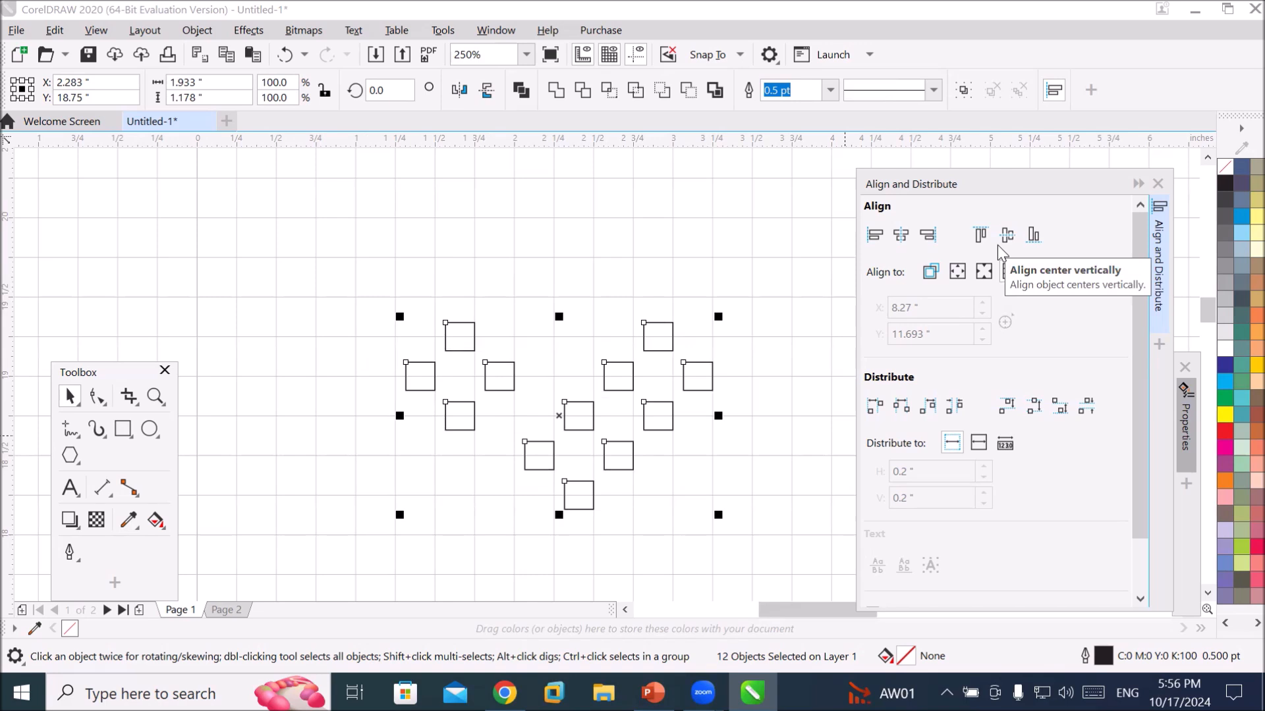
key(ctrl+z)
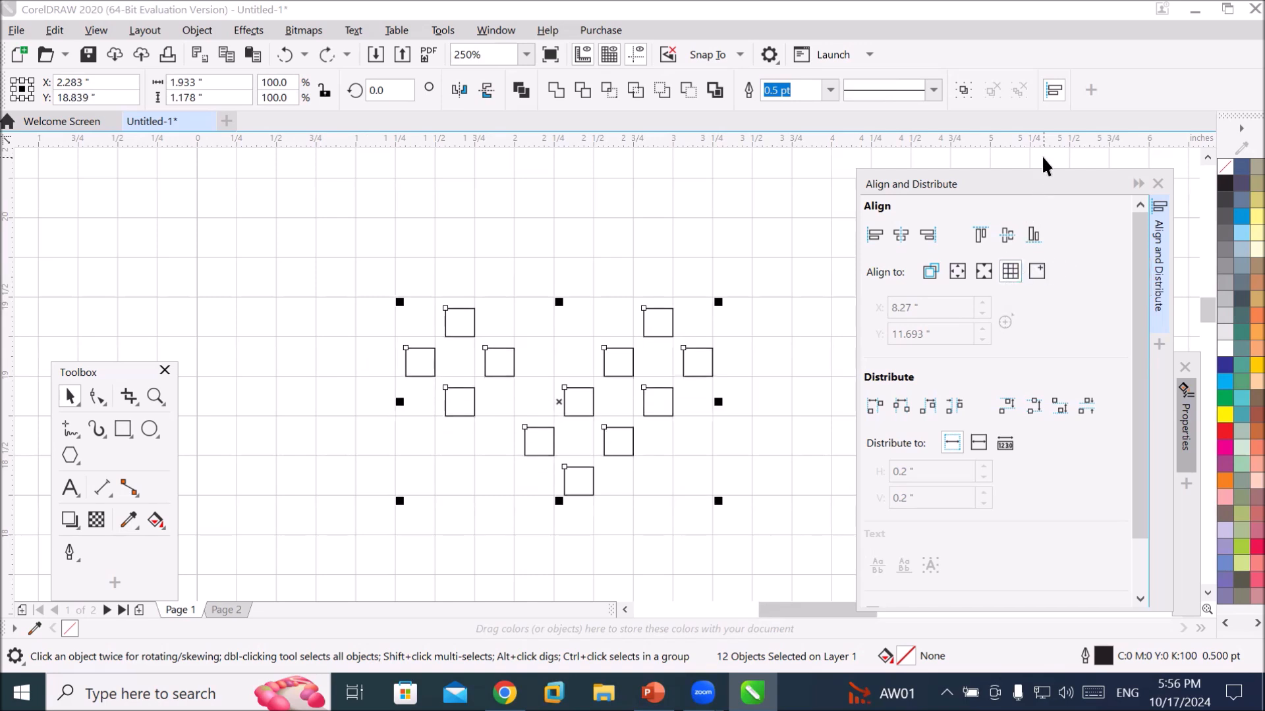
Place several copies of the twelve-rectangle pattern around the drawing, the last at about X -5.061", Y 19.812", and undo its rotation.
scroll(1041, 155, down, 2)
drag(753, 281, 159, 311)
click(176, 201)
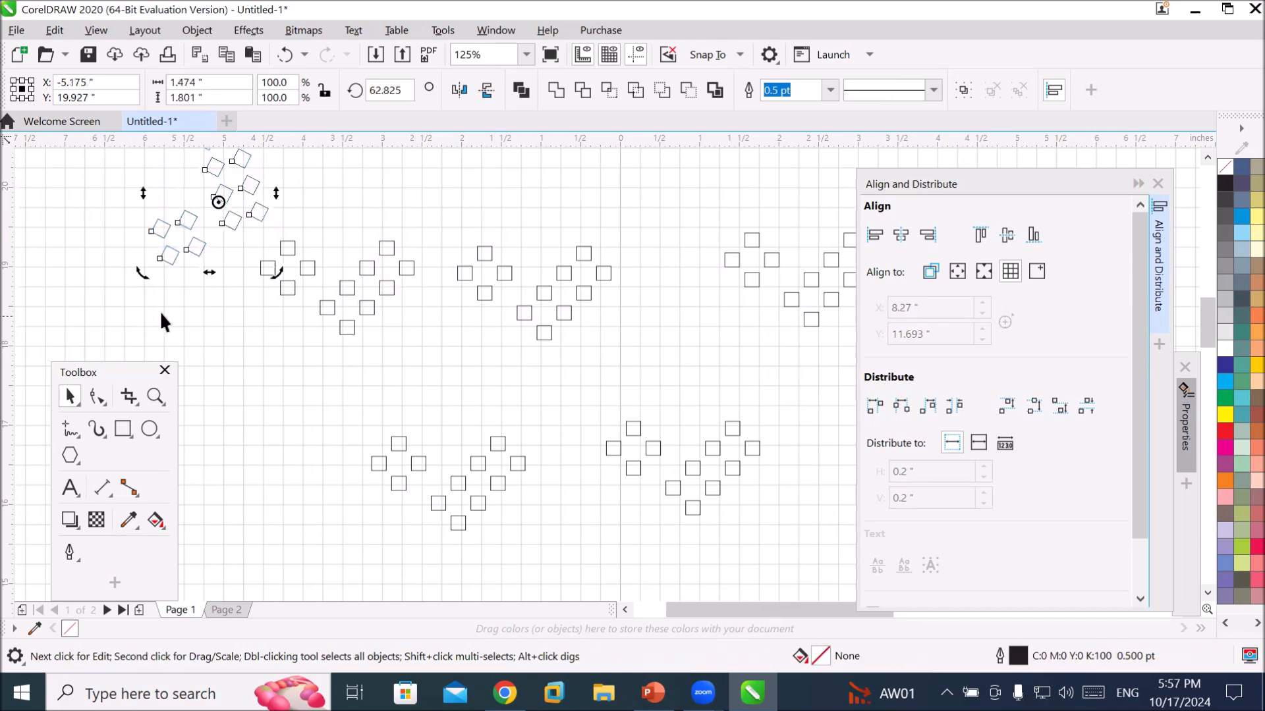
key(ctrl+z)
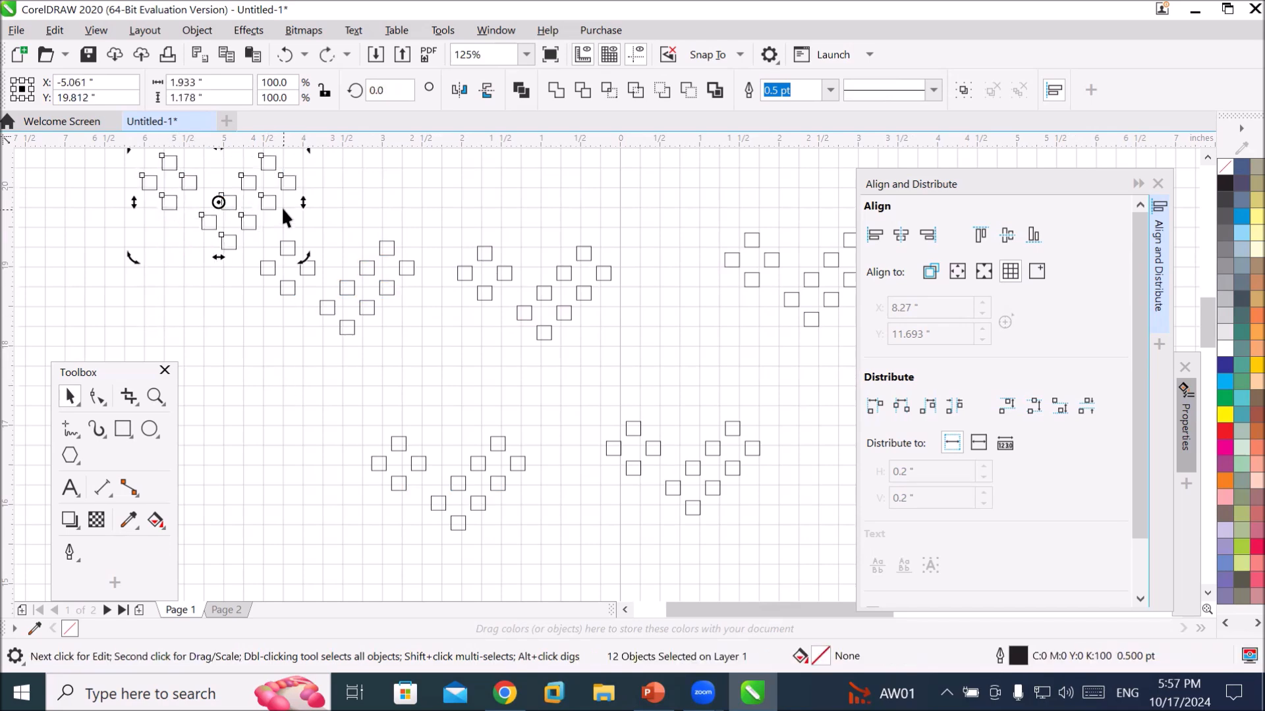
Place another copy of the twelve-rectangle pattern below the upper-left copy, at about X -4.744", Y 17.137".
click(222, 196)
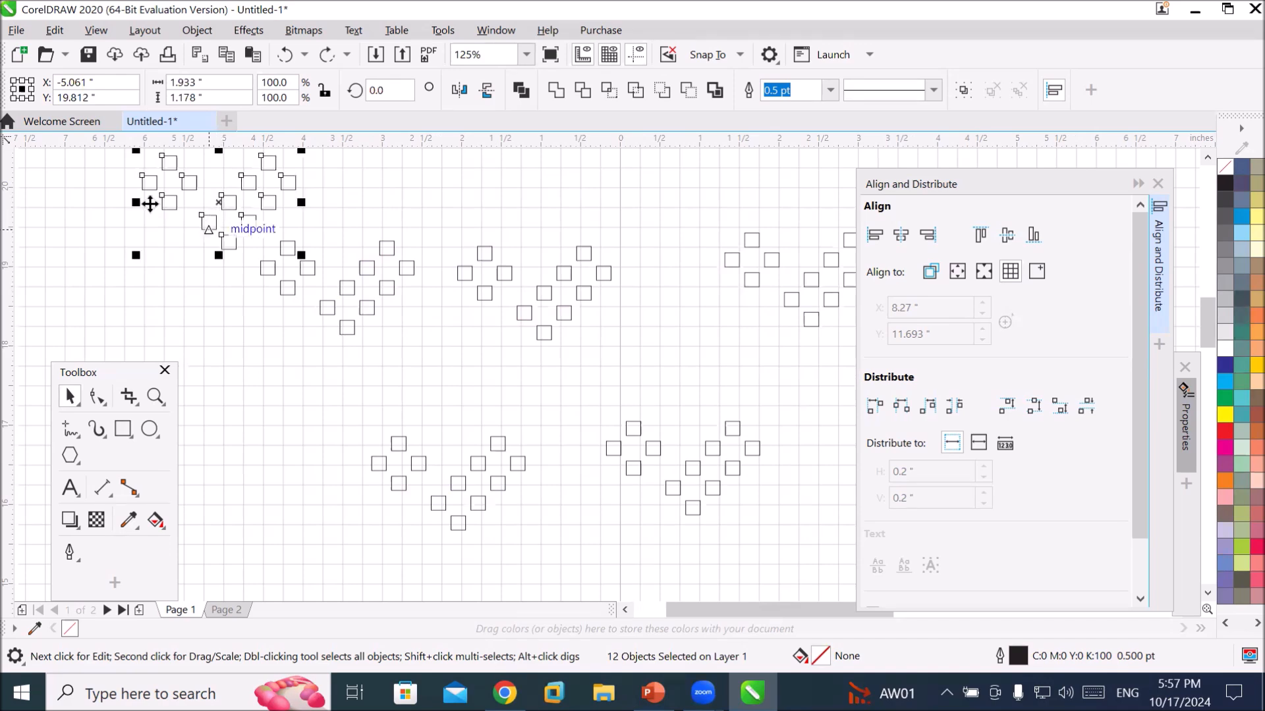
drag(215, 218, 243, 433)
click(243, 432)
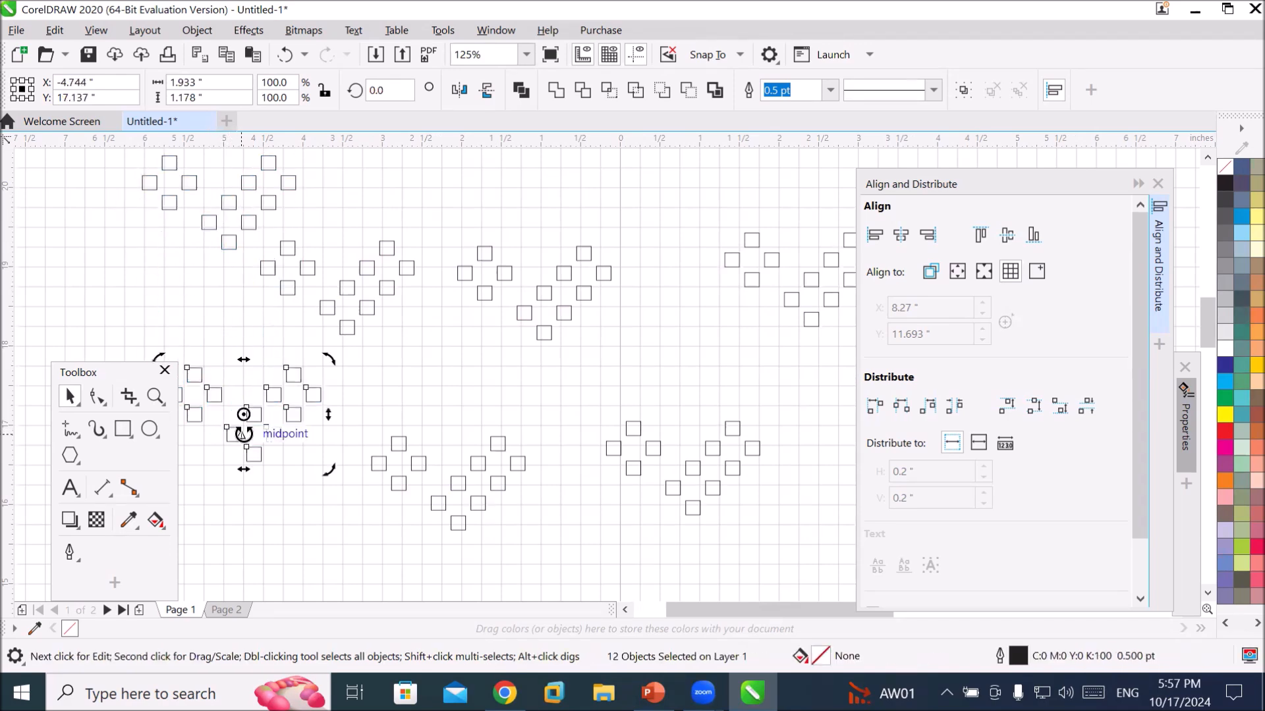
Select the seven rectangle-pattern copies and place a duplicate of them above, at about X -0.081", Y 22.811".
scroll(286, 477, down, 2)
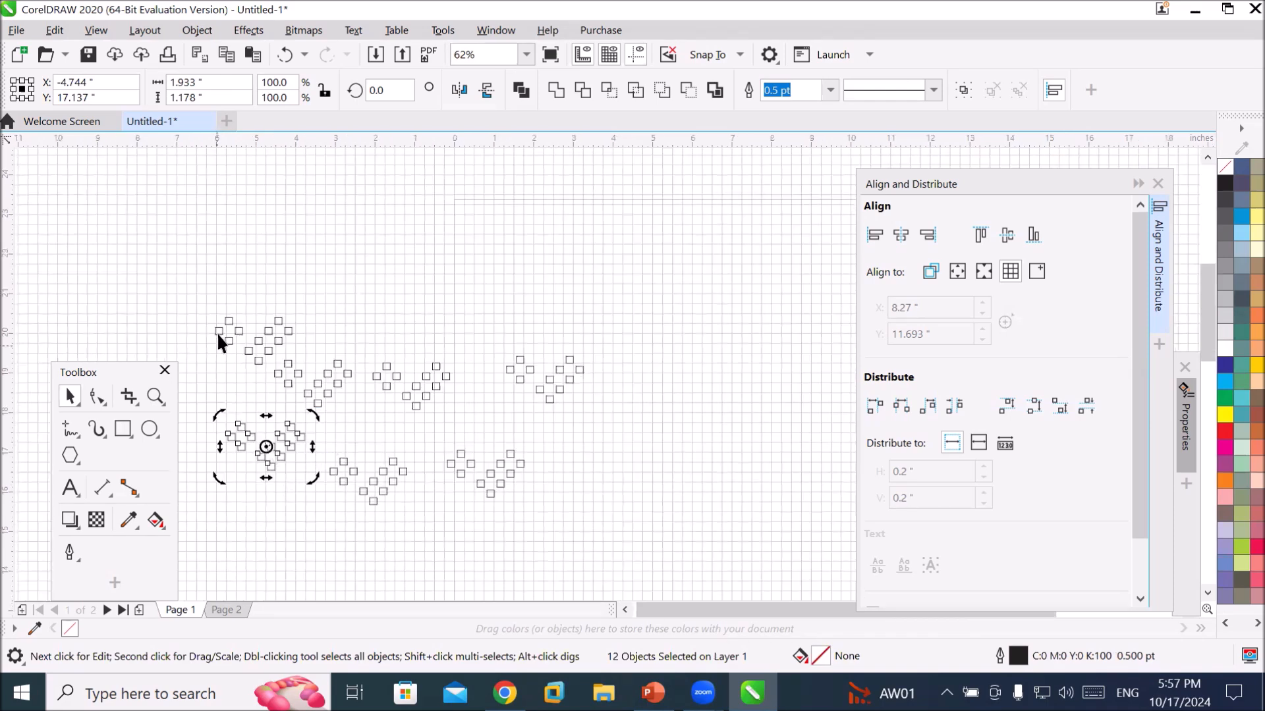
mouse_move(179, 279)
mouse_down()
mouse_move(414, 539)
mouse_move(649, 529)
mouse_up()
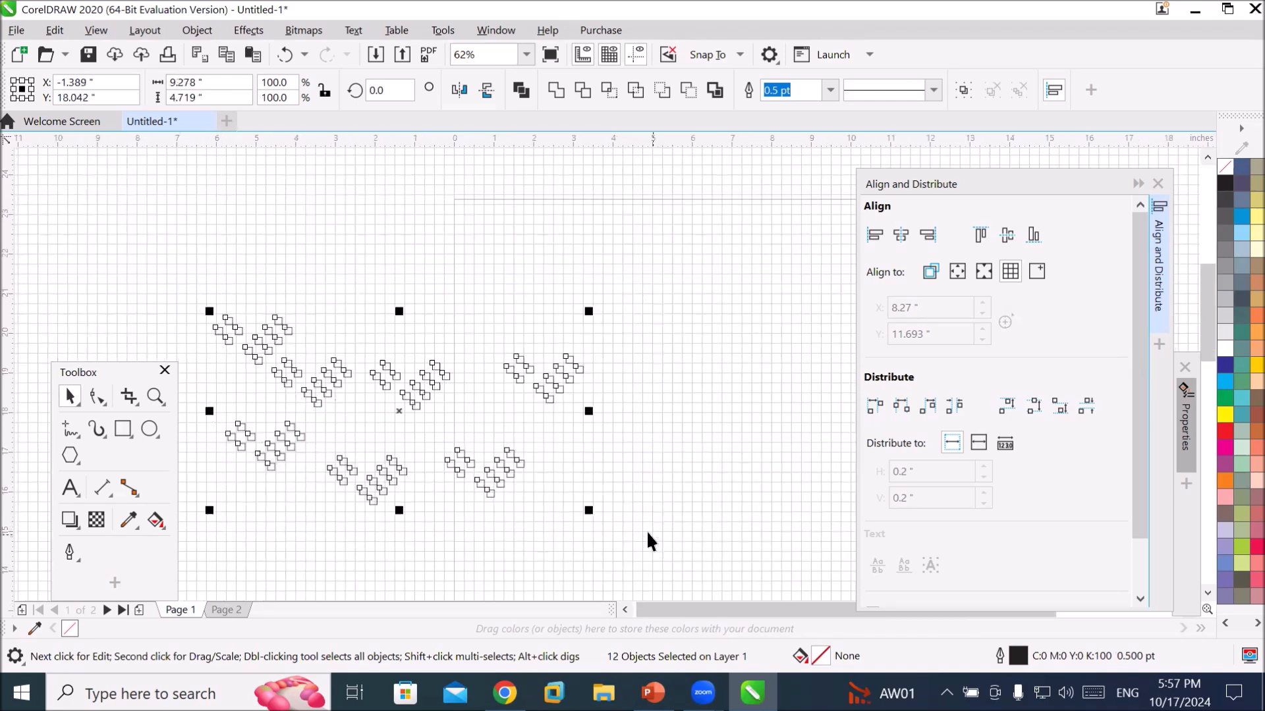
drag(491, 479, 548, 291)
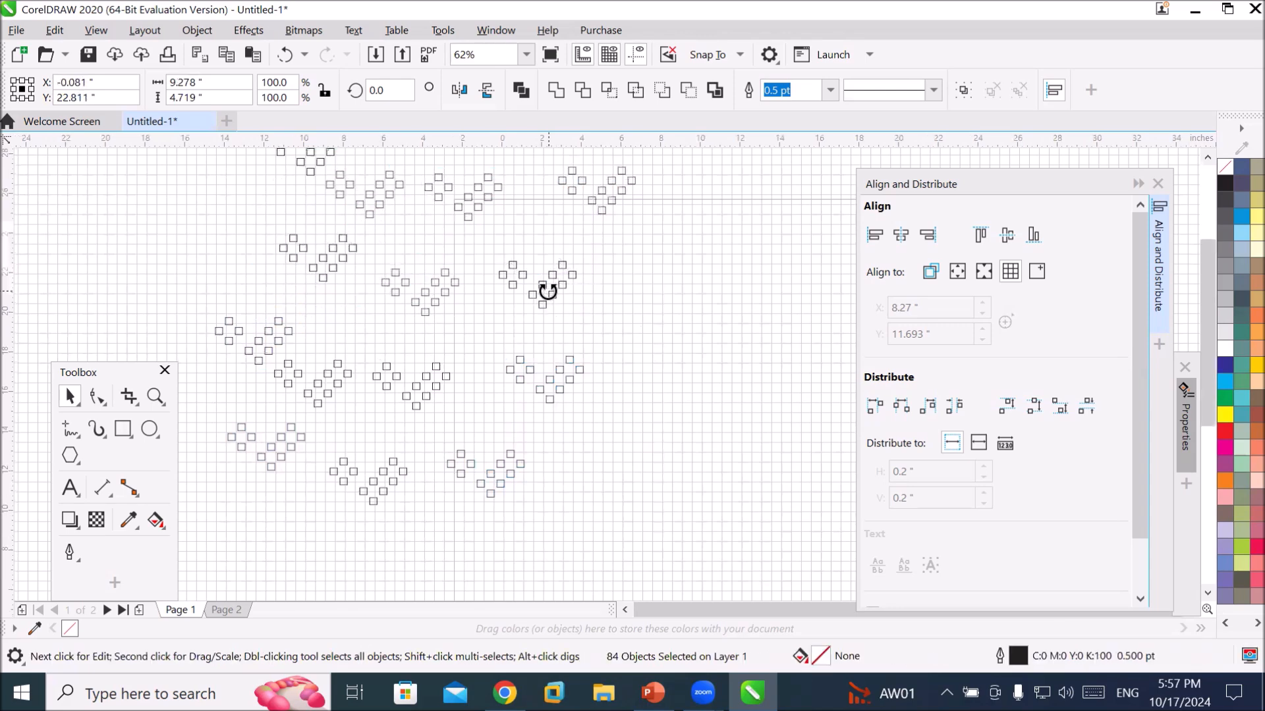
Place a copy of all the patterns below the existing ones and undo its rotation.
scroll(548, 291, down, 4)
mouse_move(507, 346)
mouse_down()
mouse_move(511, 450)
mouse_move(601, 446)
mouse_move(652, 380)
mouse_move(633, 408)
mouse_up()
click(509, 437)
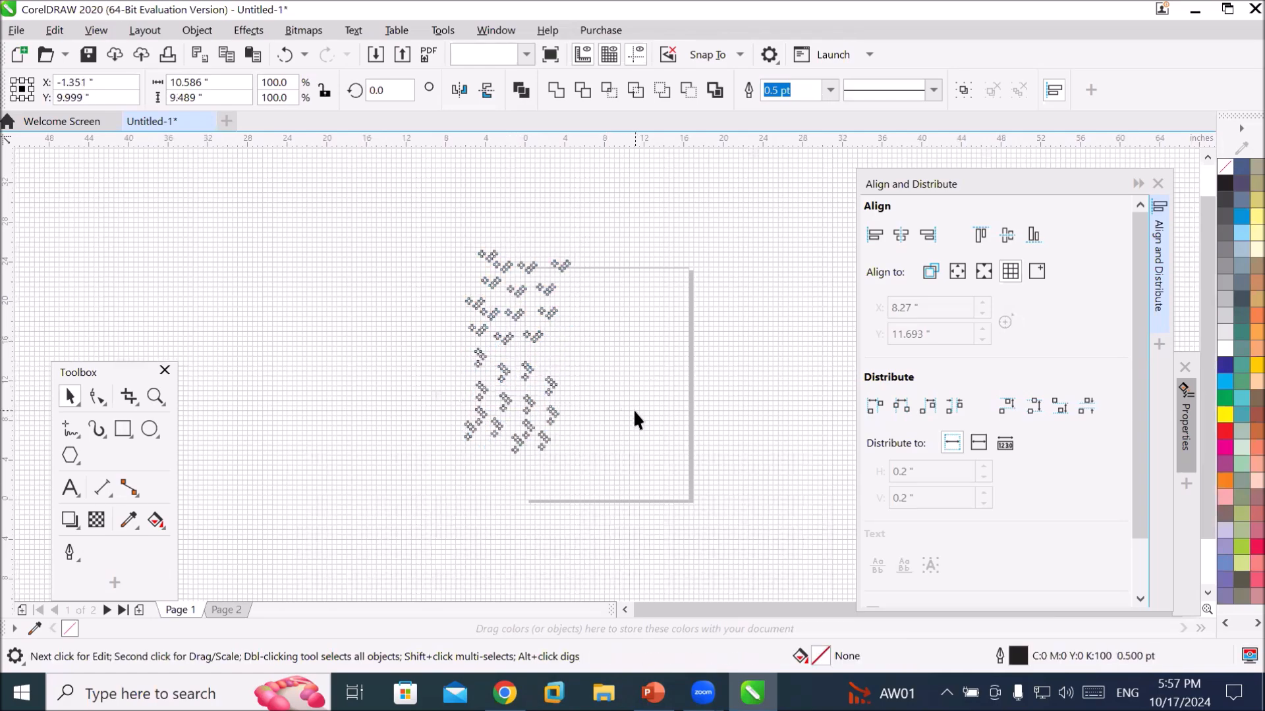
key(ctrl+z)
Place two more copies of the pattern block on the page beside the first two, the lower at about X 10.699", Y 7.179".
drag(521, 401, 649, 447)
click(652, 310)
click(689, 487)
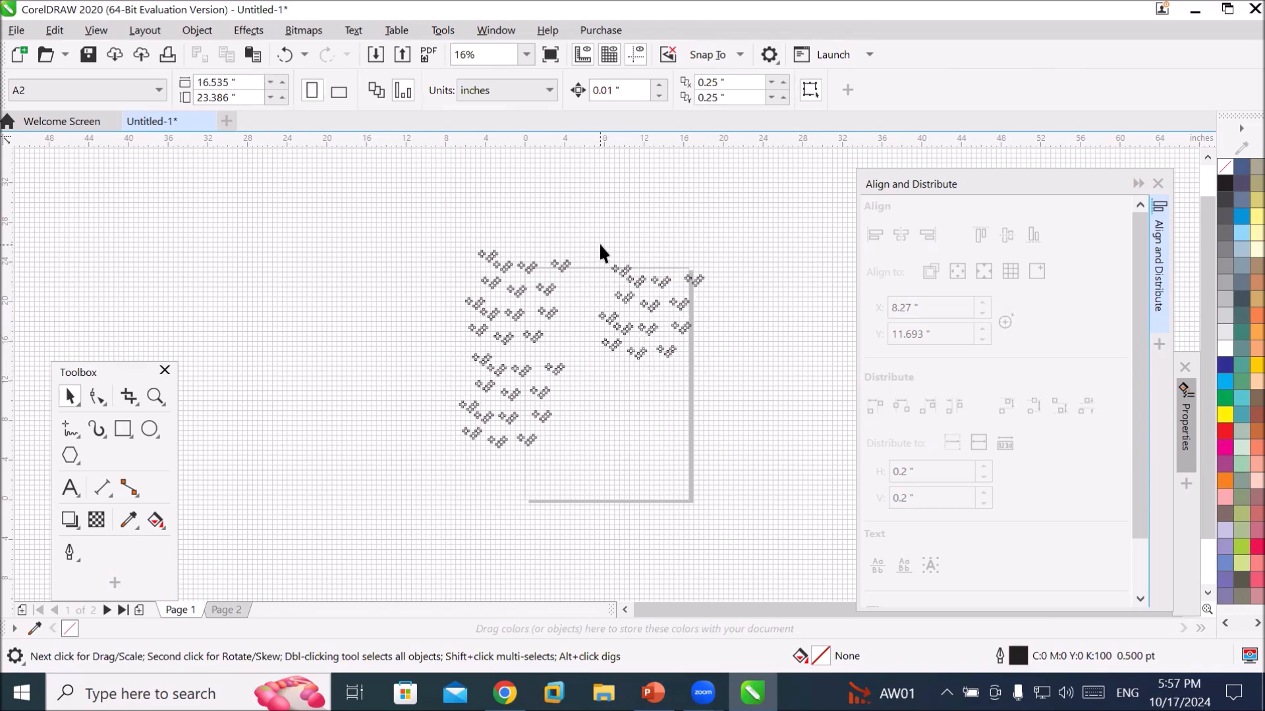
drag(729, 399, 729, 395)
drag(664, 352, 642, 469)
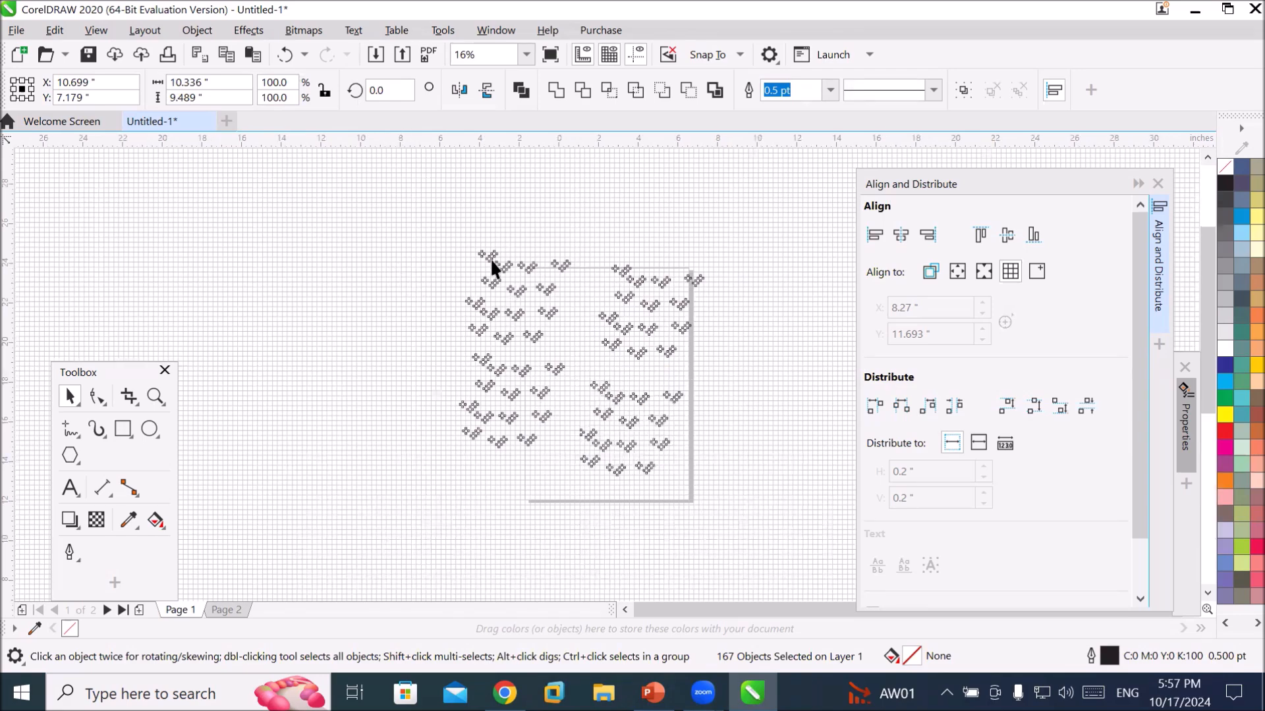
Select all the rectangle patterns across the whole drawing.
scroll(490, 259, up, 2)
scroll(533, 315, up, 3)
scroll(539, 340, up, 3)
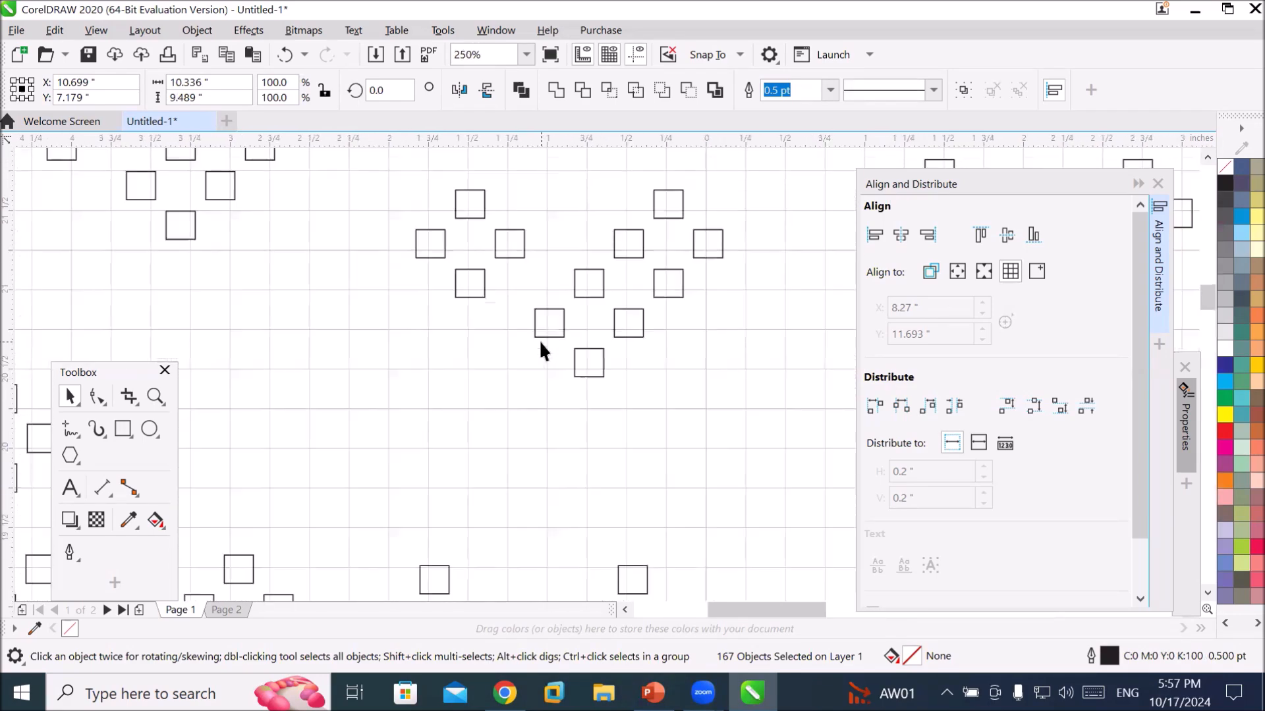
scroll(539, 339, down, 3)
scroll(538, 340, down, 3)
scroll(539, 340, down, 1)
drag(431, 269, 540, 457)
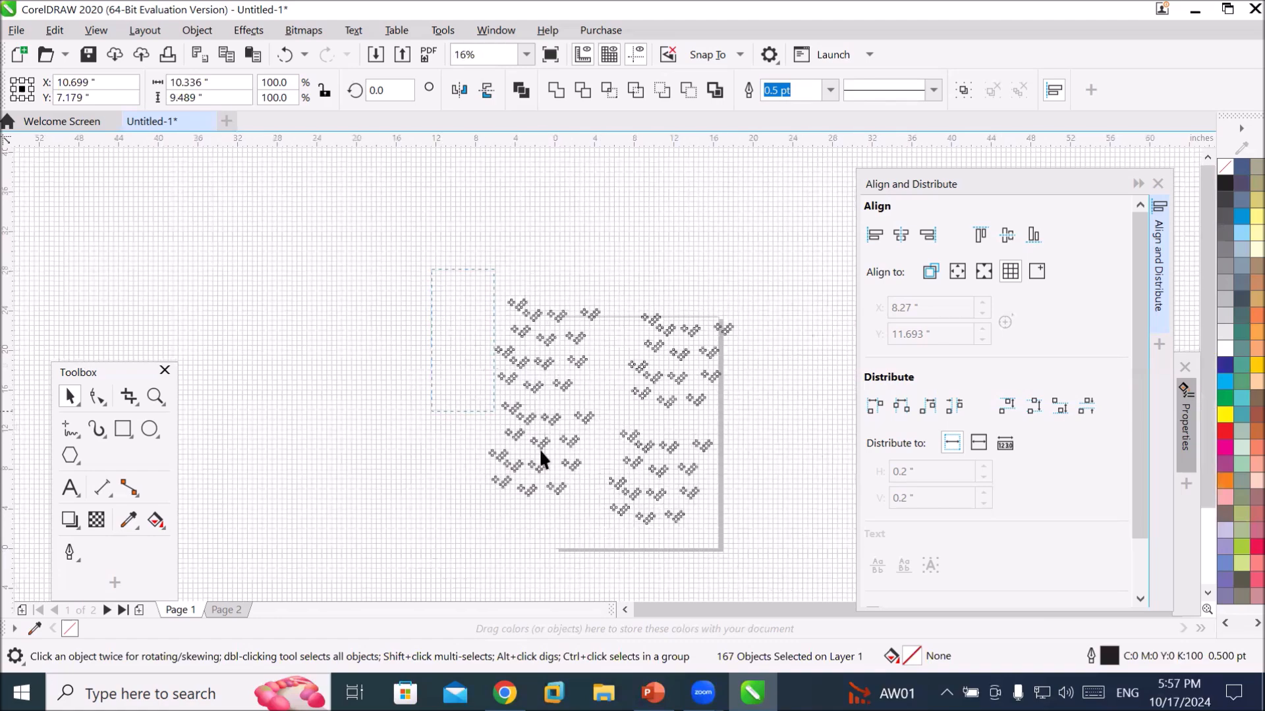
click(796, 556)
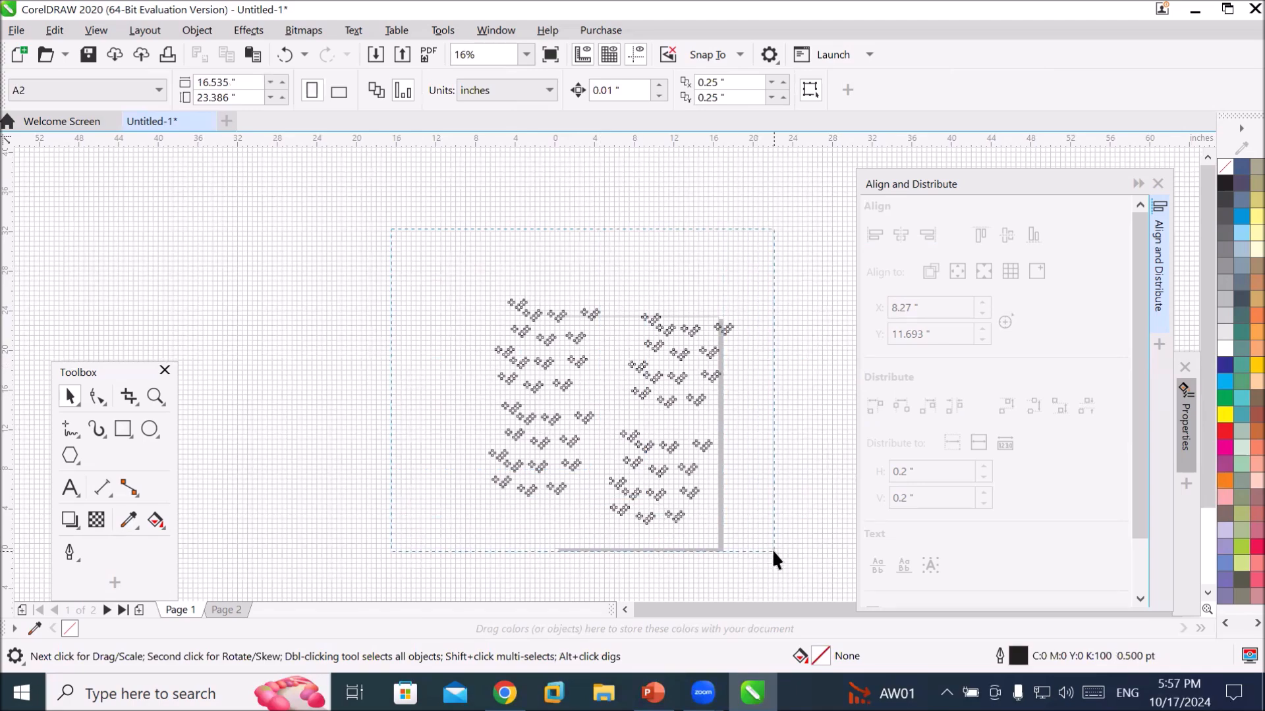
drag(773, 552, 767, 554)
Align the left edges, and finally the right edges, of all selected rectangles to the grid.
scroll(786, 543, up, 2)
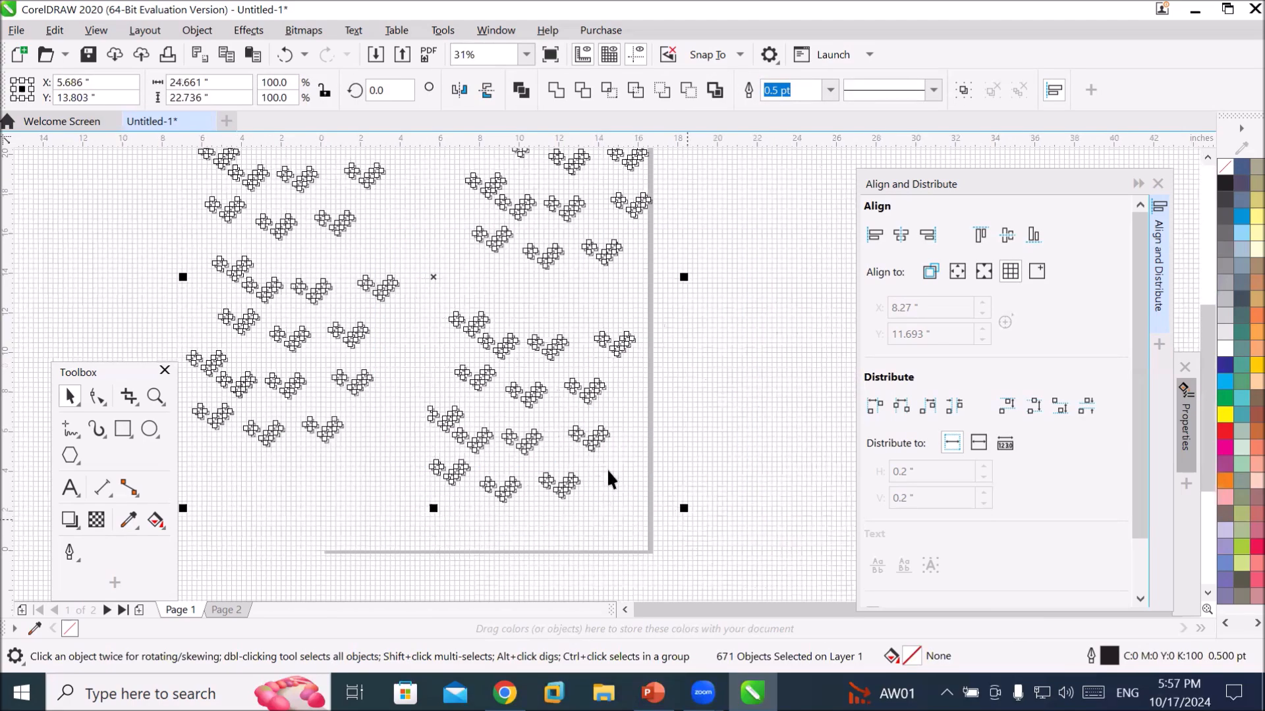
scroll(461, 357, up, 1)
scroll(487, 349, up, 3)
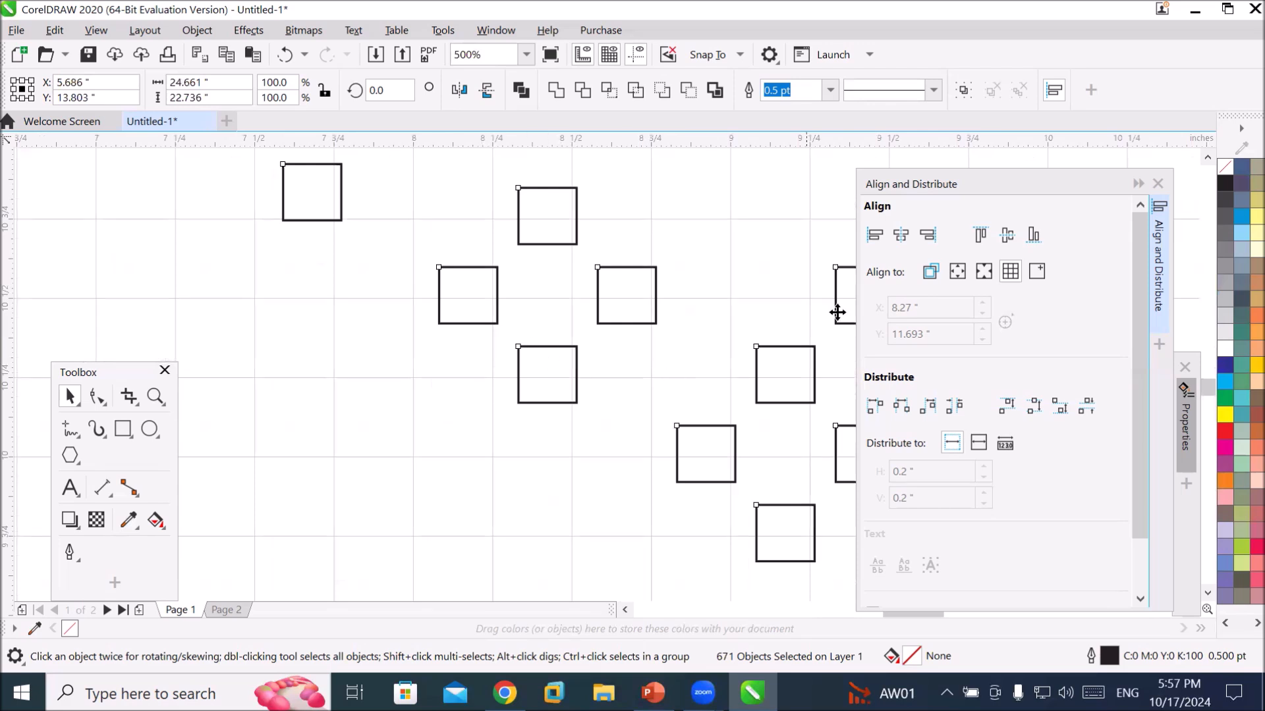
click(875, 247)
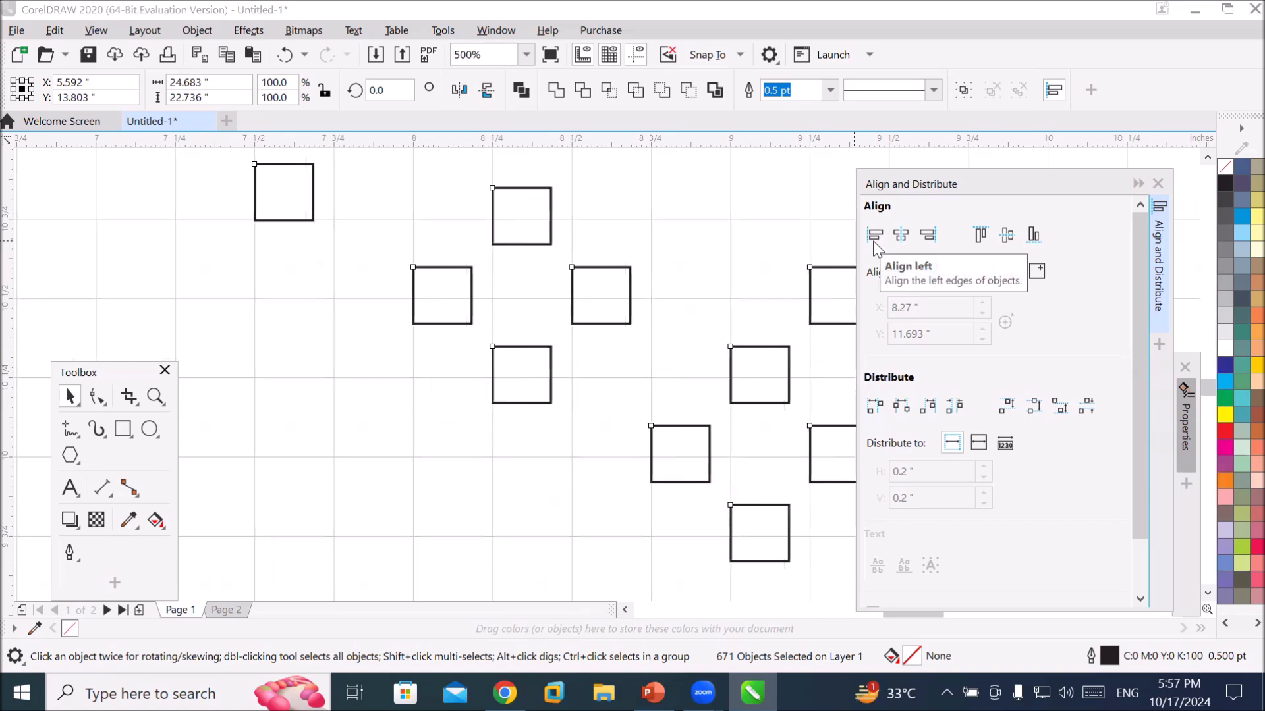
click(928, 237)
Align all the rectangles to the grid by their top edges, their bottom edges, and finally their top edges again, and deselect them.
click(981, 236)
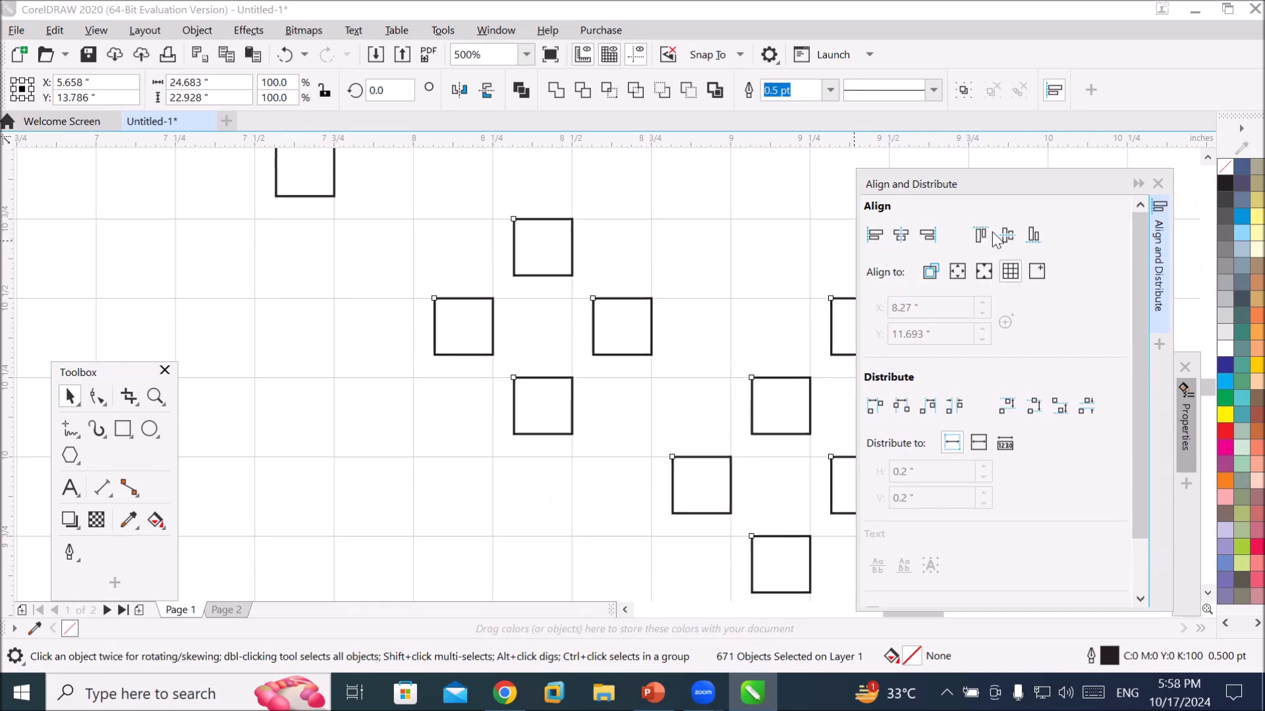
click(1032, 235)
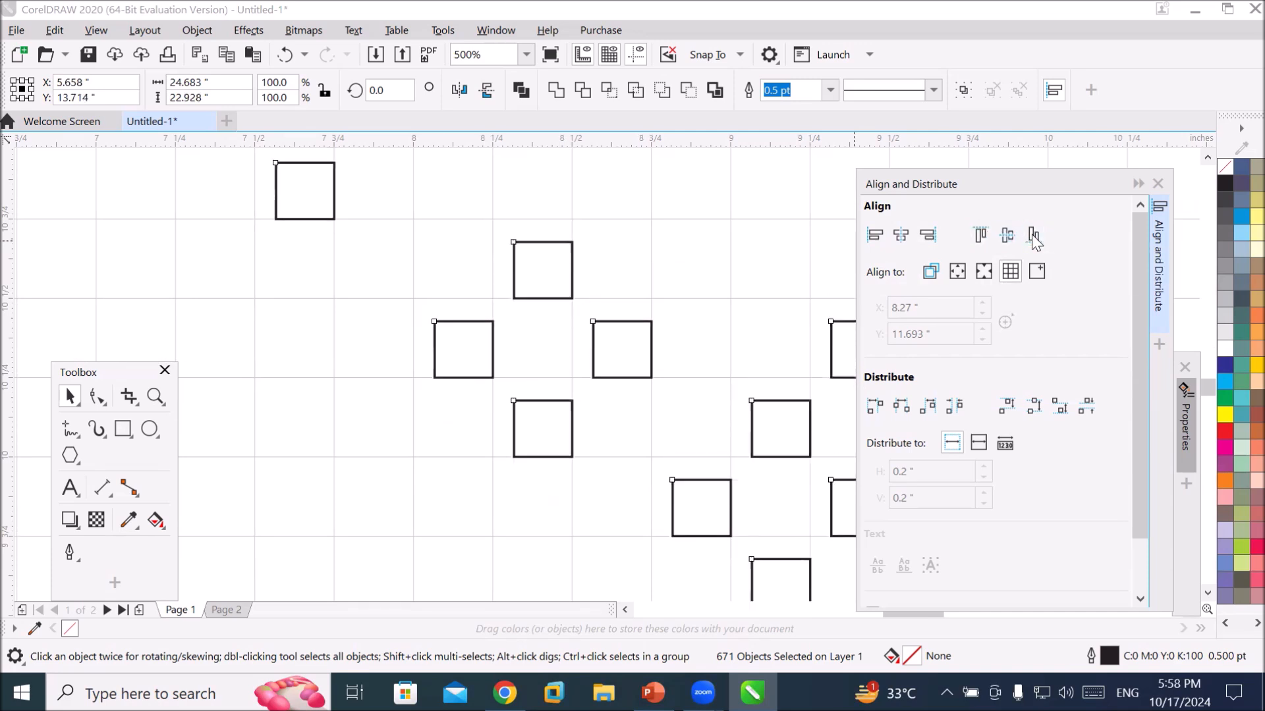
click(980, 235)
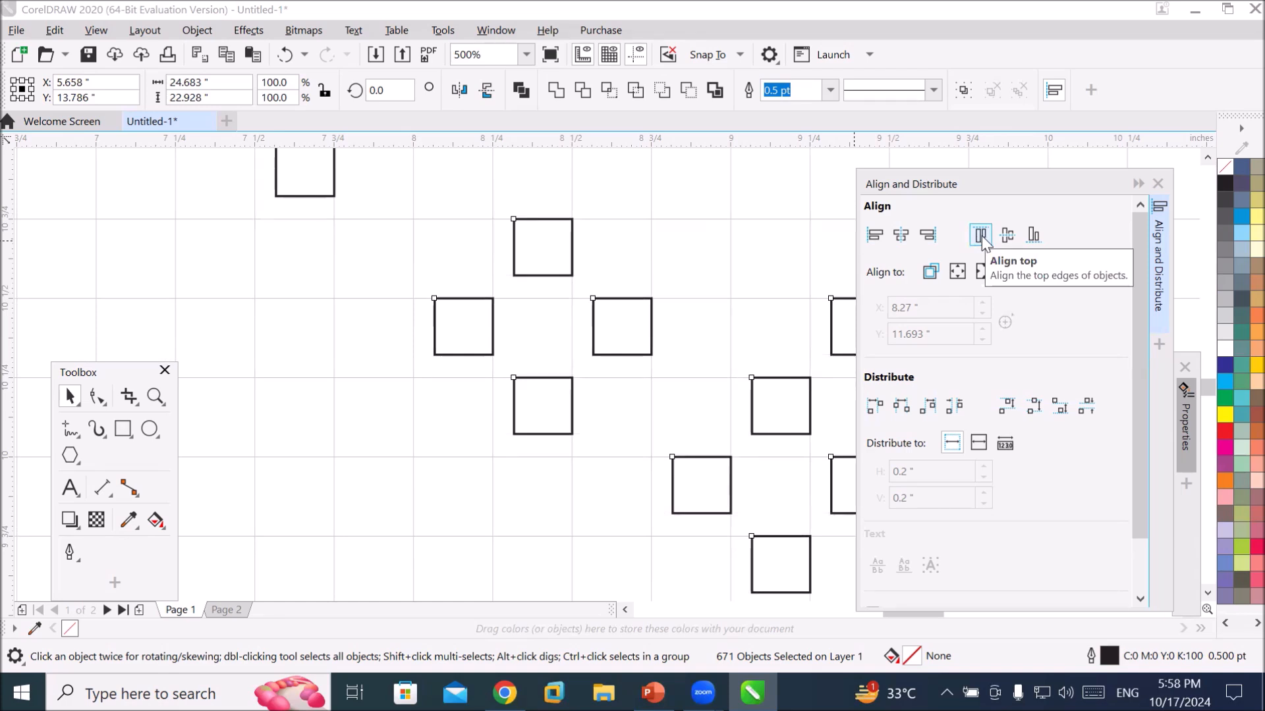
scroll(981, 238, down, 1)
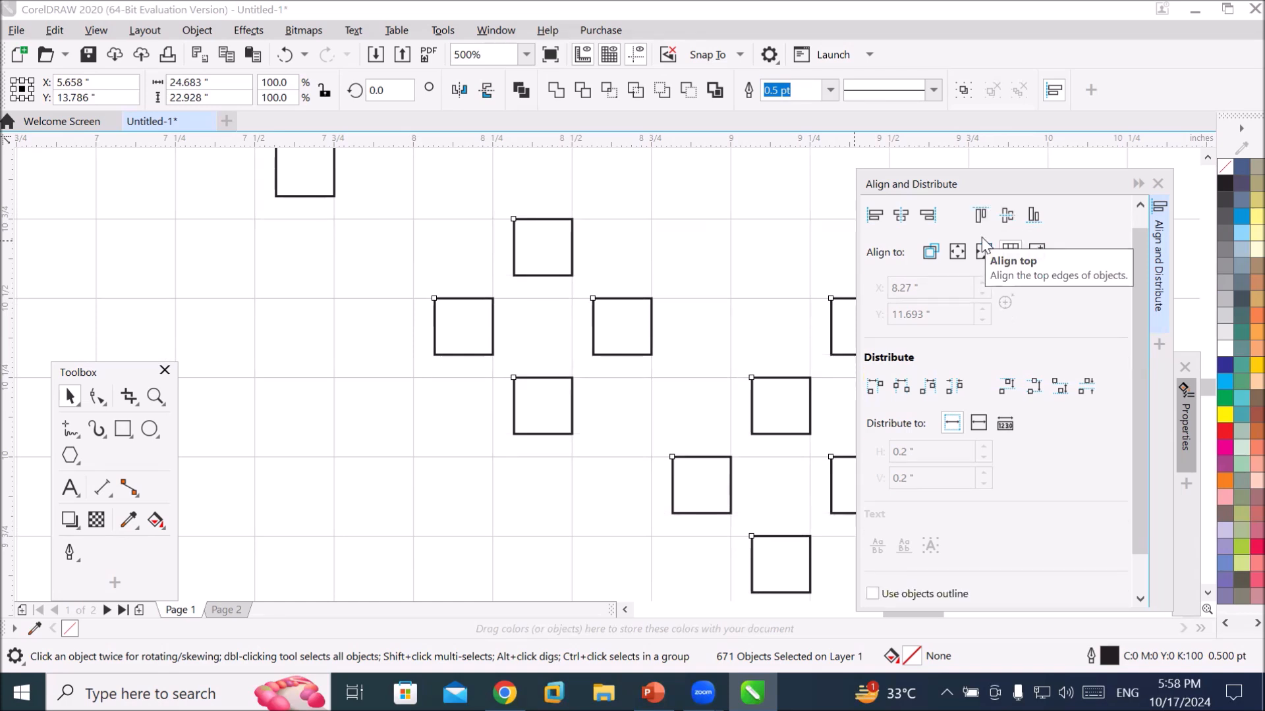
click(461, 370)
scroll(461, 372, down, 3)
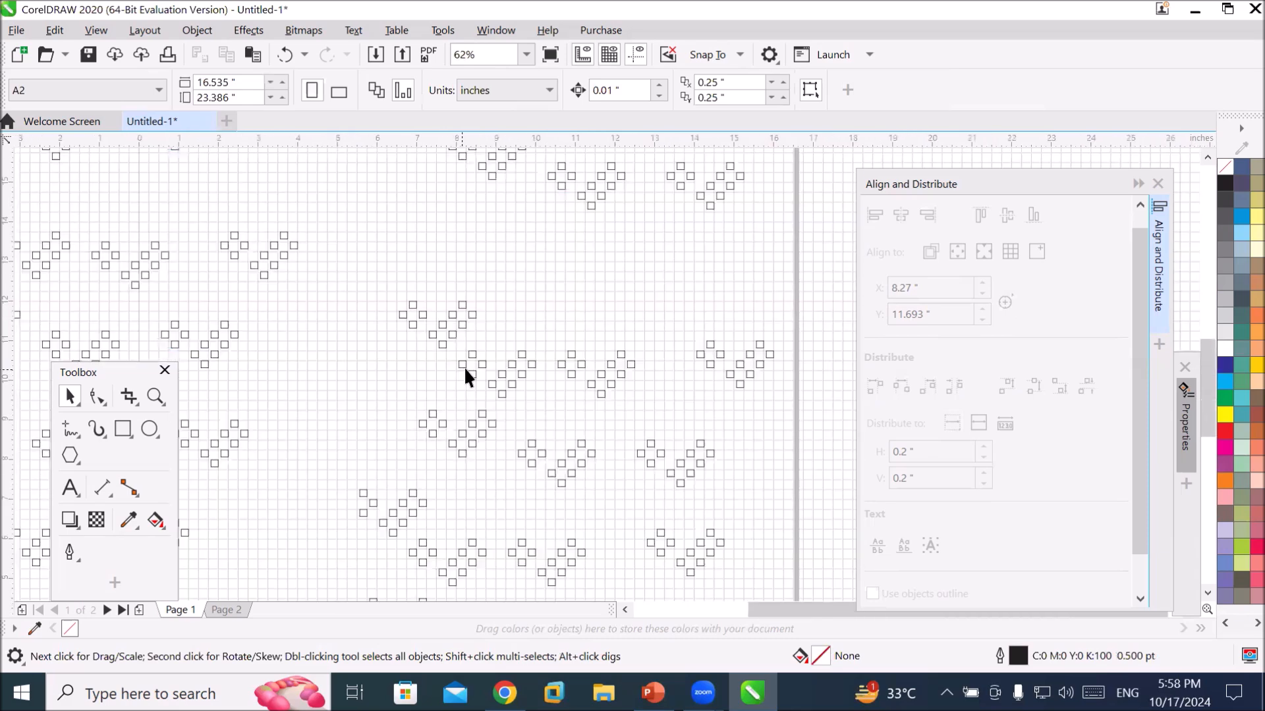
Draw a nearly horizontal 2-Point Line about 7.6" long in the empty space between the patterns on the page.
click(78, 436)
click(104, 435)
click(74, 435)
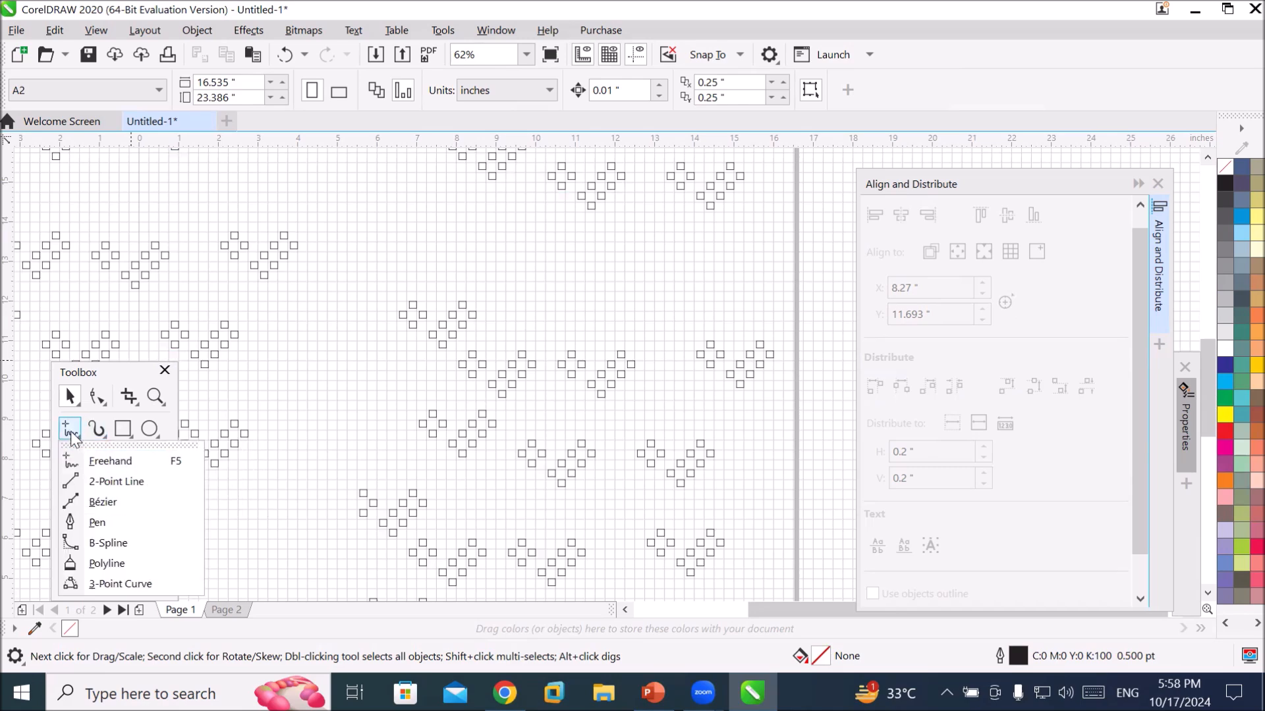
click(97, 481)
drag(384, 249, 688, 247)
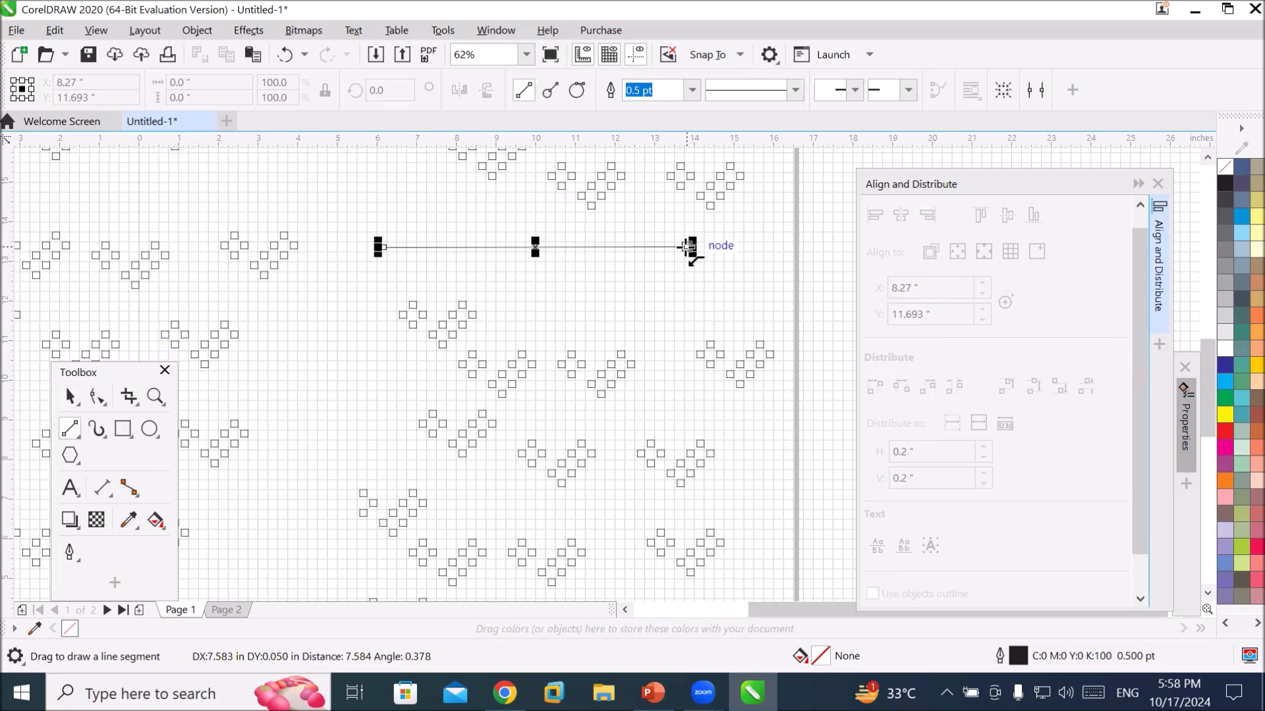
Duplicate the line three times to make a stack of four lines, the topmost at about X 10.187", Y 13.844".
scroll(621, 263, up, 2)
click(70, 396)
drag(378, 239, 393, 202)
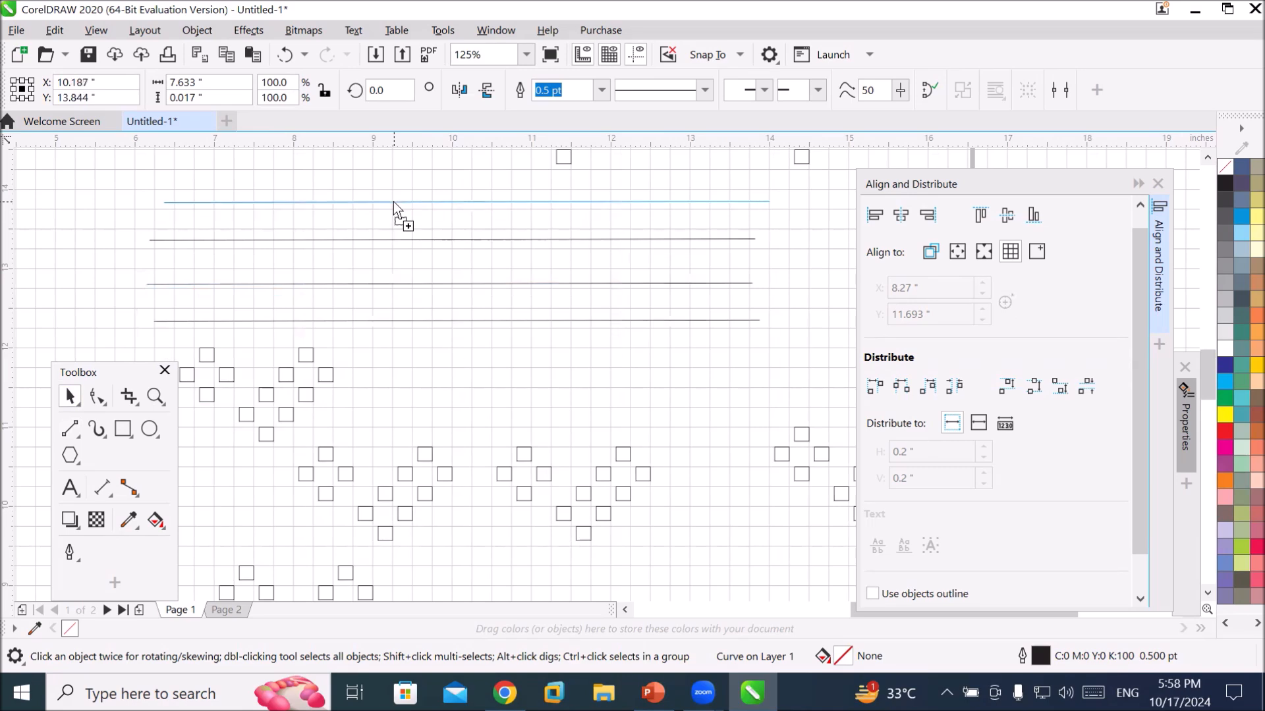
click(393, 202)
Select the four lines and align their top edges, and finally their bottom edges, to the grid.
drag(96, 183, 771, 340)
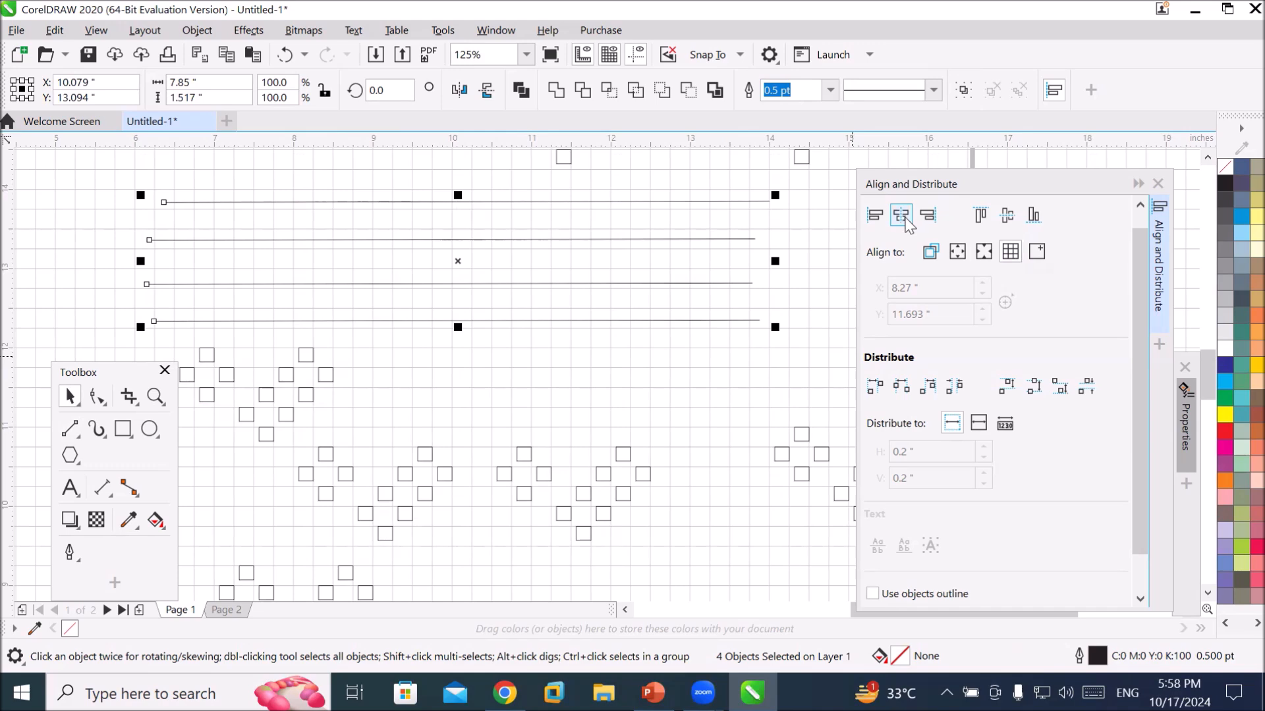
click(980, 222)
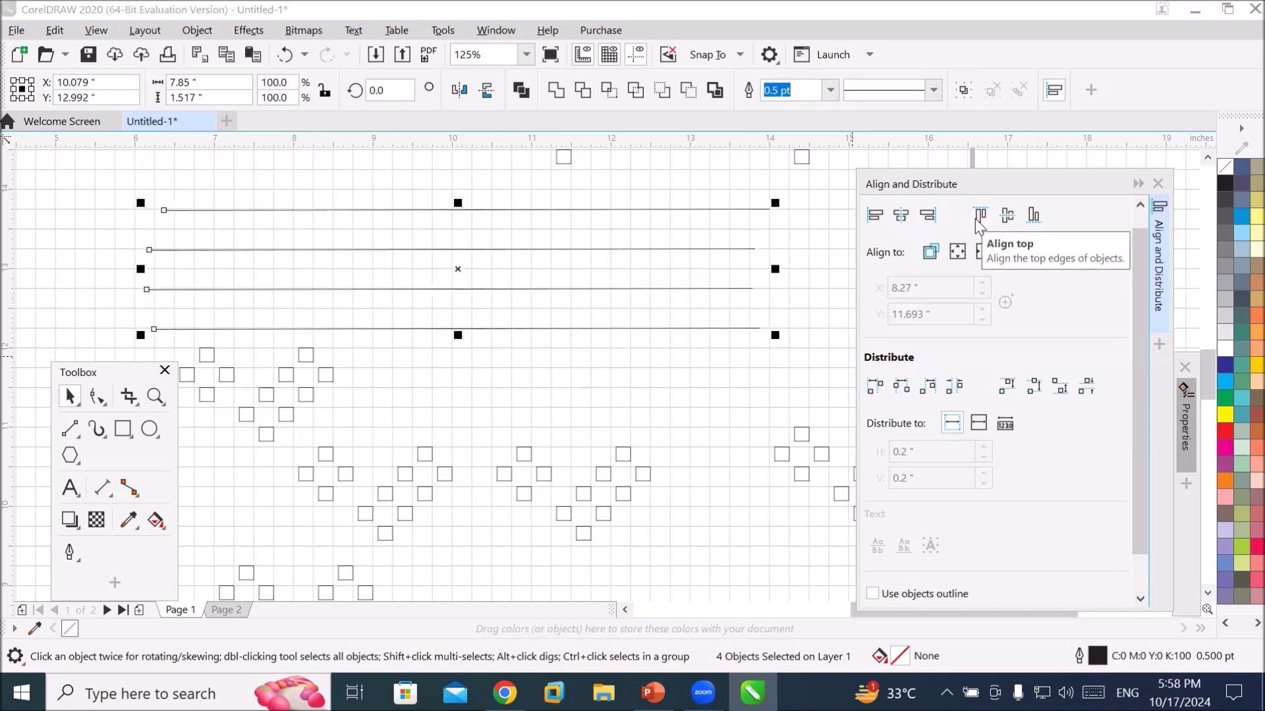
click(1033, 226)
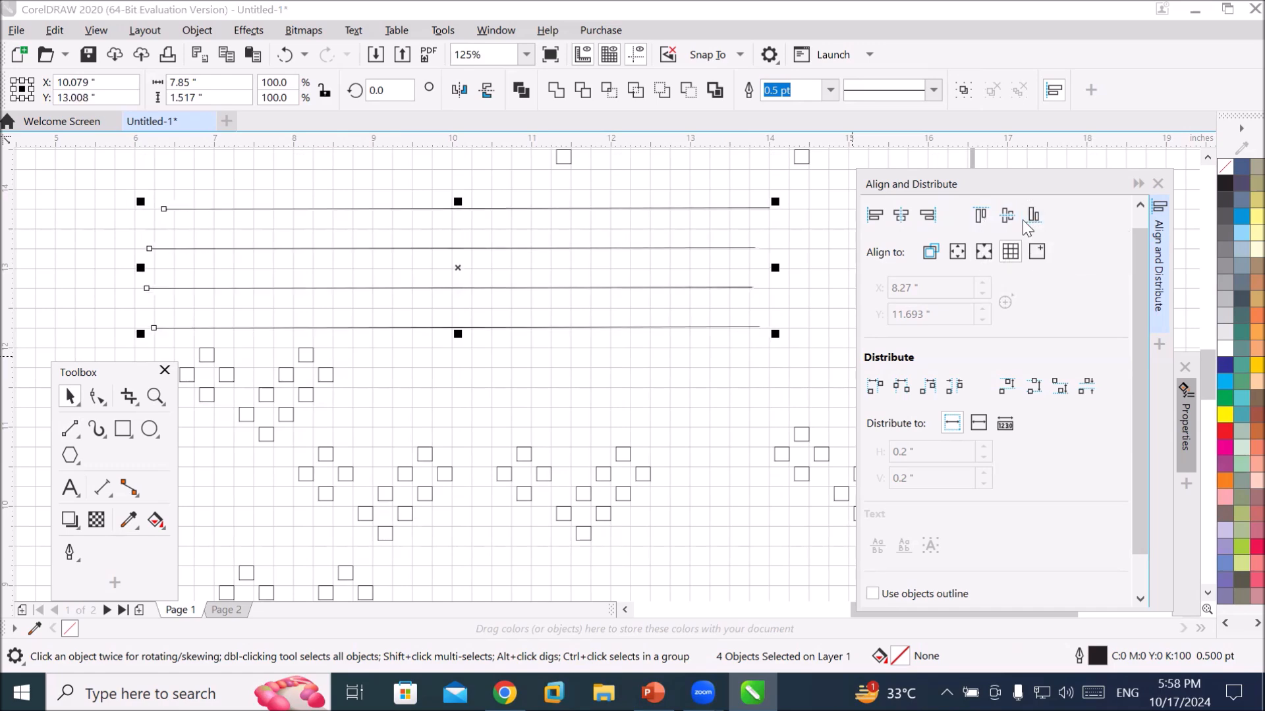
Align the four lines' left edges, and finally their horizontal centers, to the grid, and deselect them.
click(874, 217)
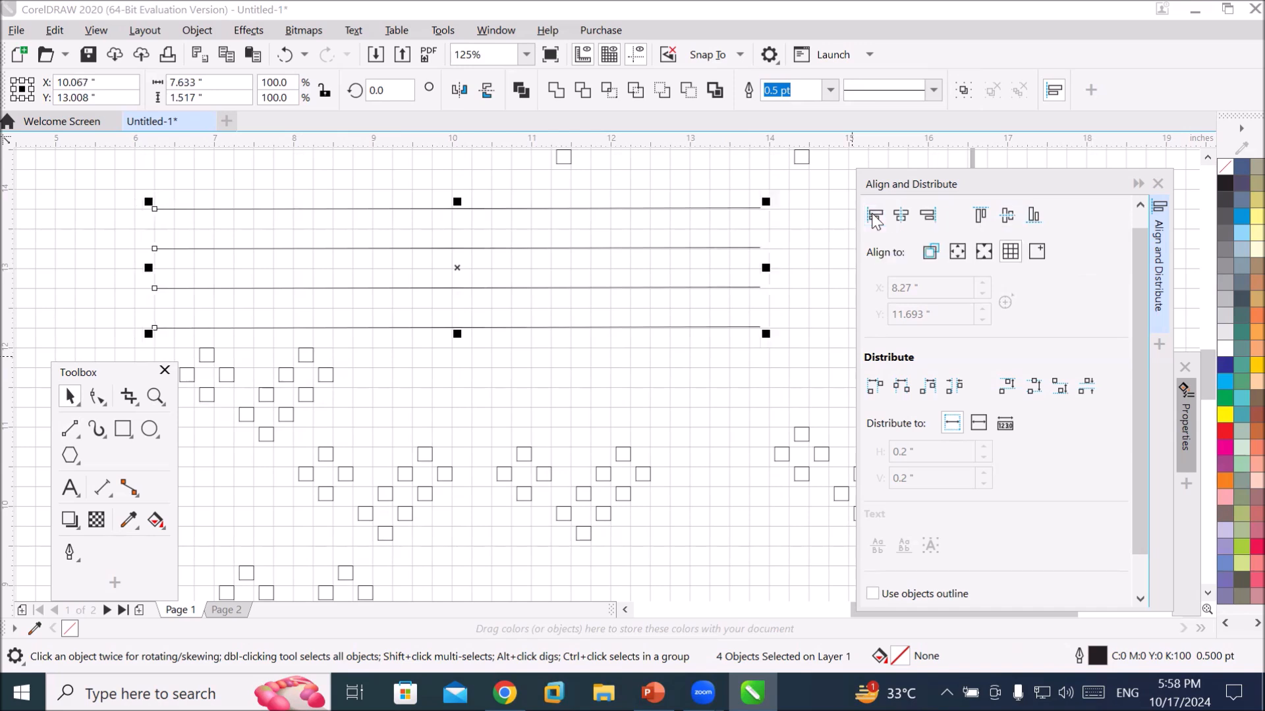
click(902, 219)
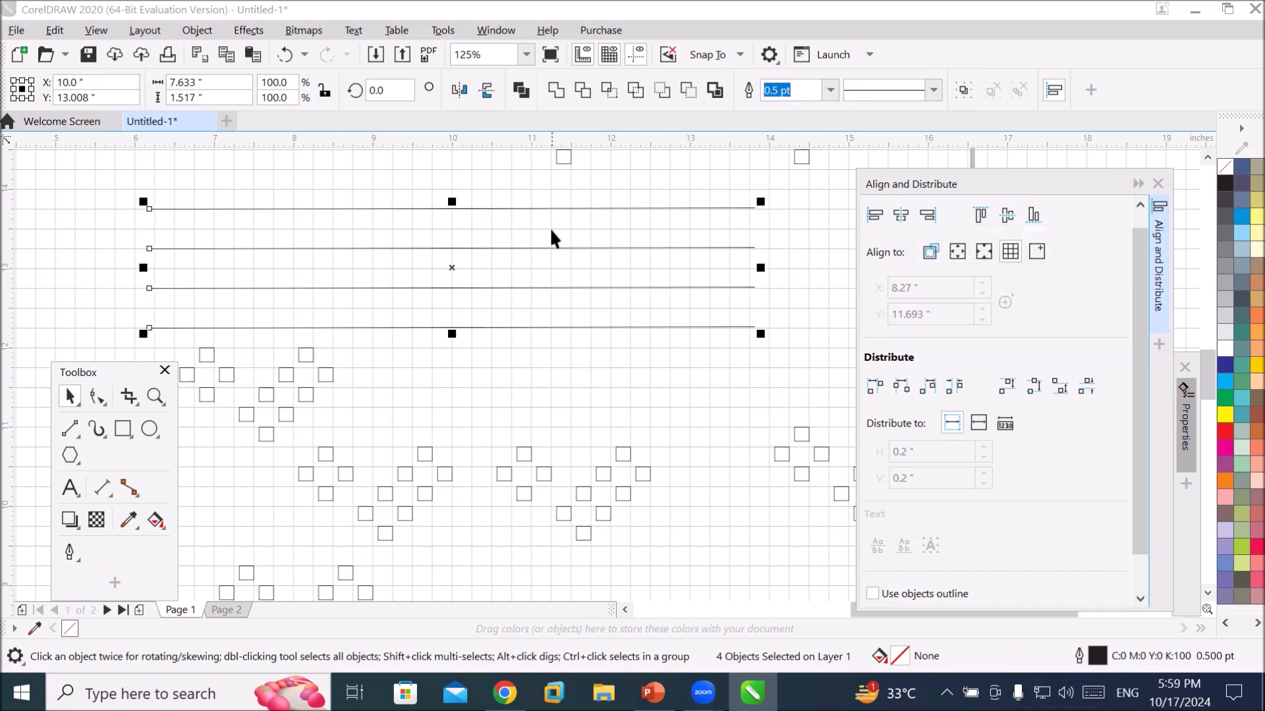
scroll(556, 287, up, 2)
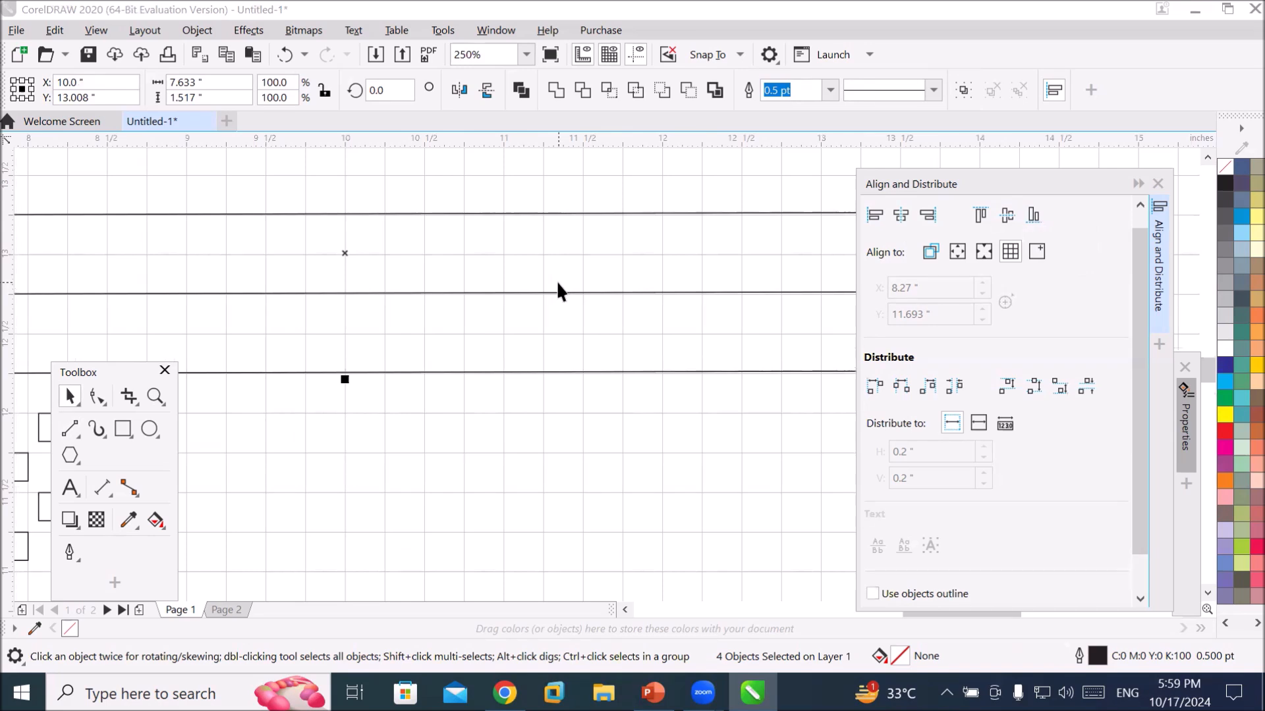
scroll(556, 290, down, 2)
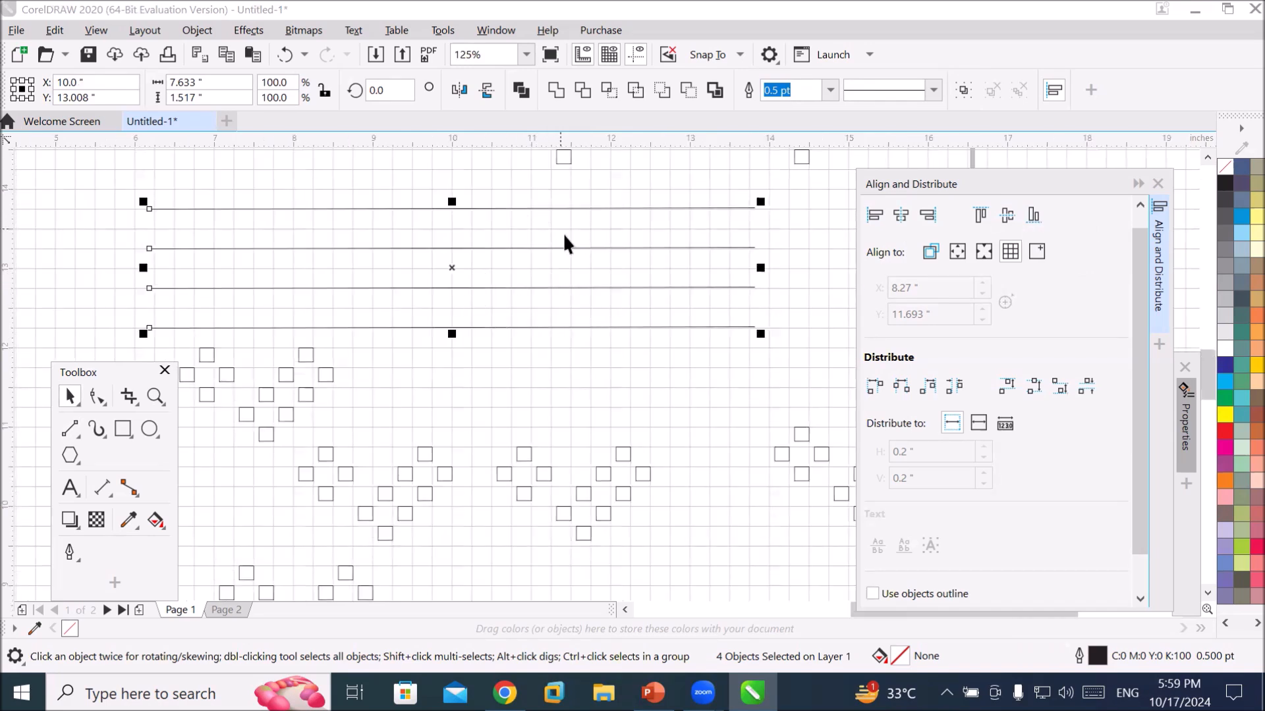
click(730, 380)
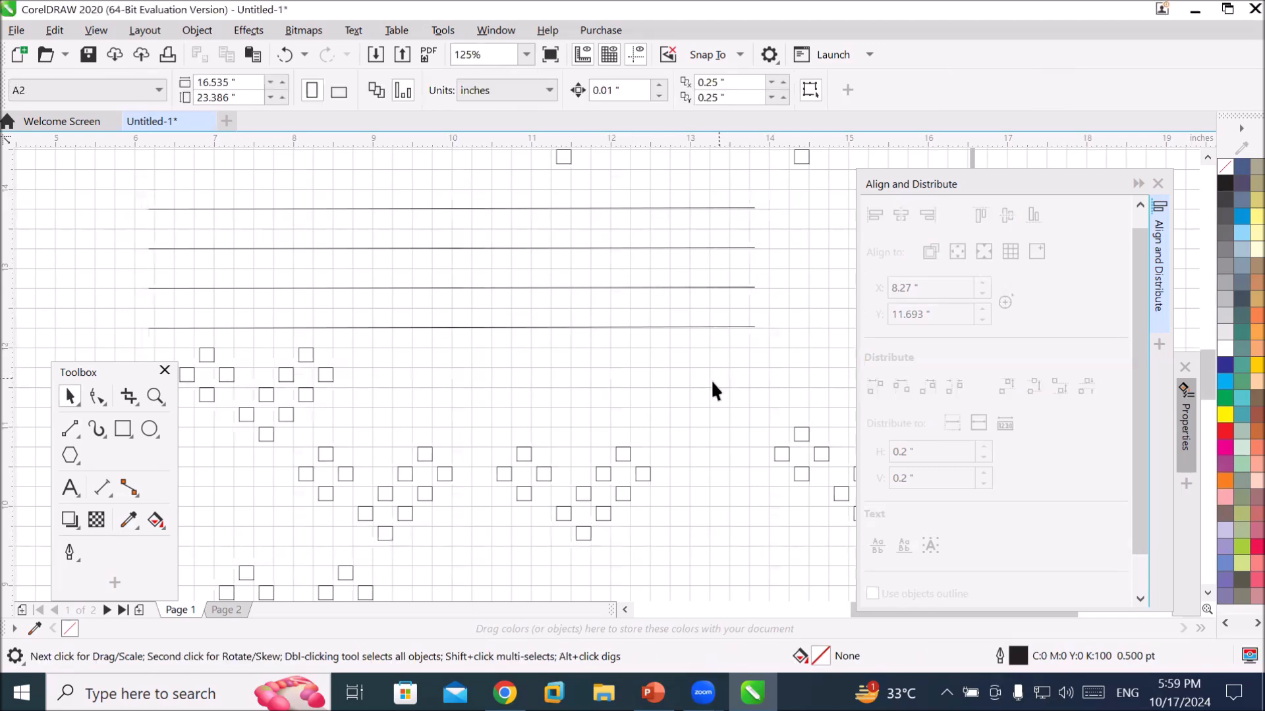
Select all the rectangle patterns and lines in the drawing and delete them.
scroll(684, 395, down, 4)
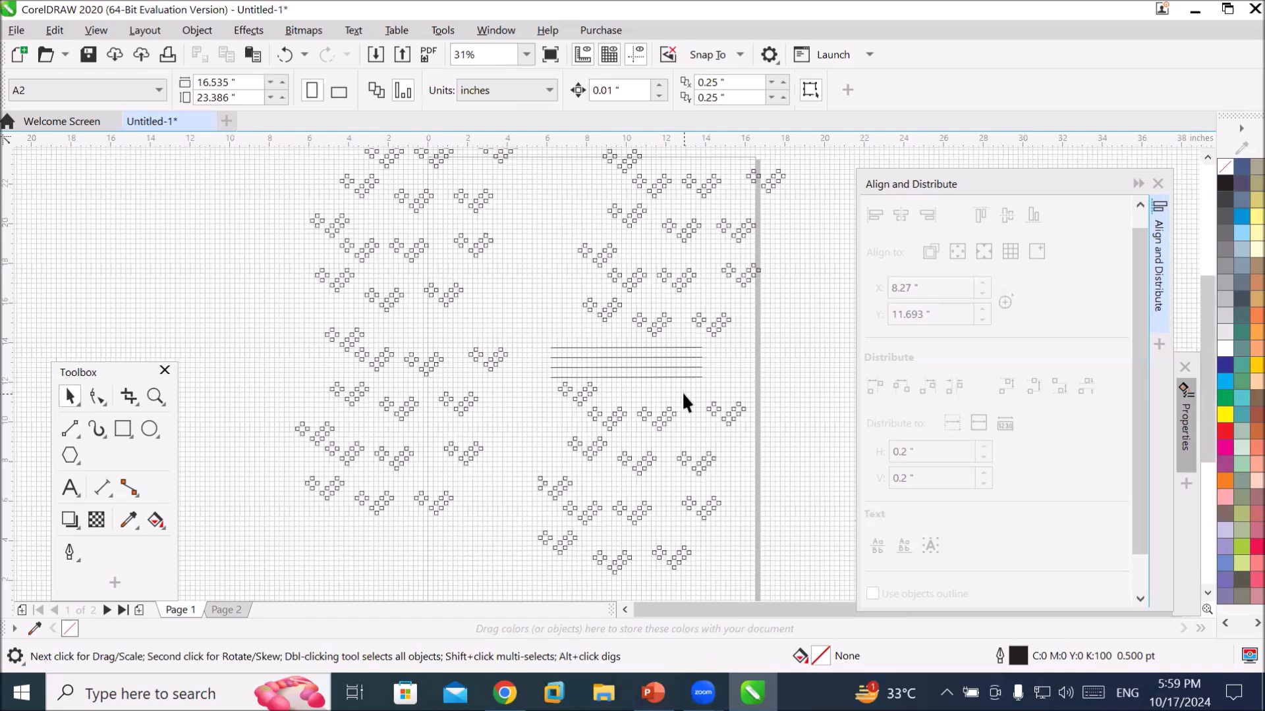
scroll(681, 391, down, 2)
drag(771, 524, 771, 517)
key(Delete)
Turn off the display of the document grid.
scroll(771, 515, up, 2)
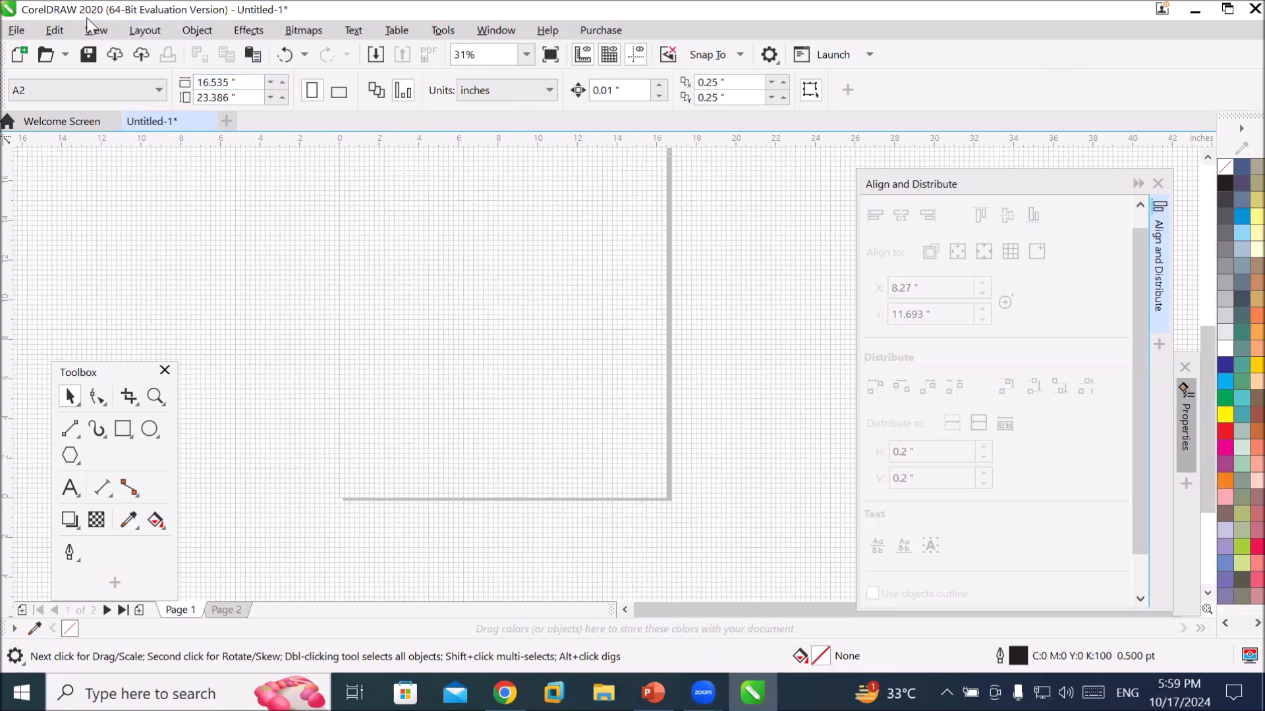
click(97, 31)
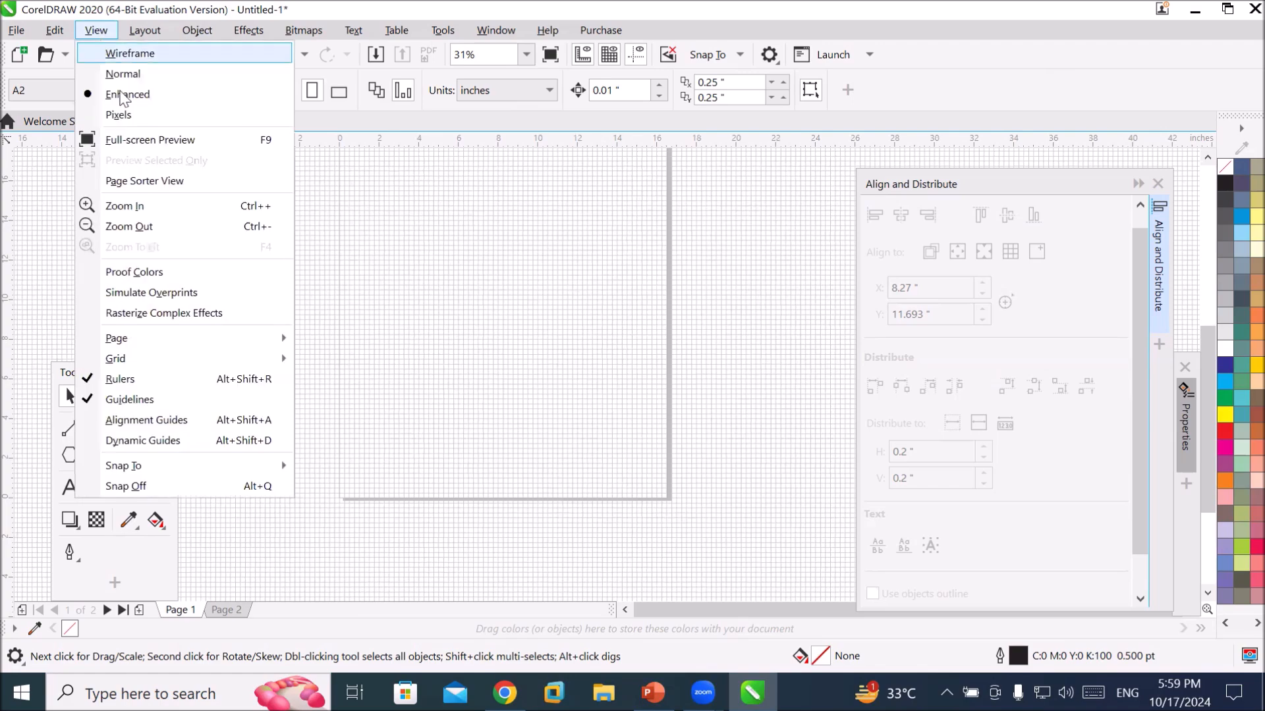
mouse_move(194, 356)
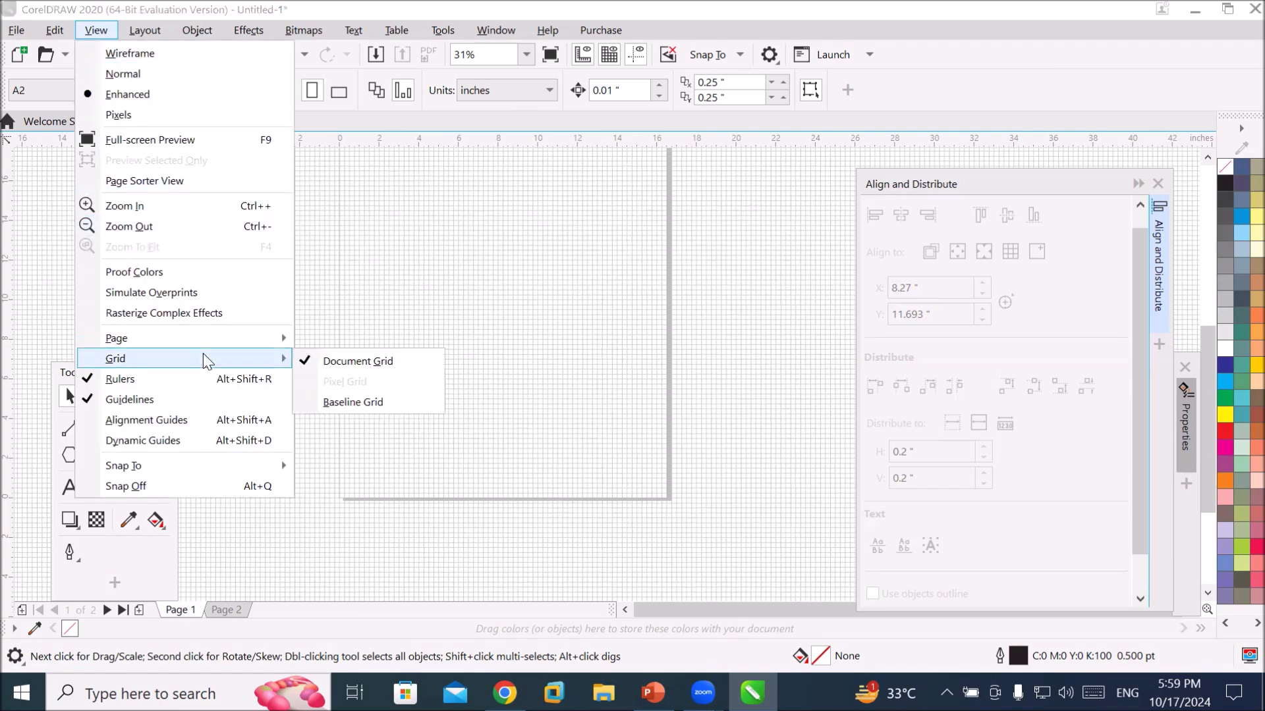
click(342, 366)
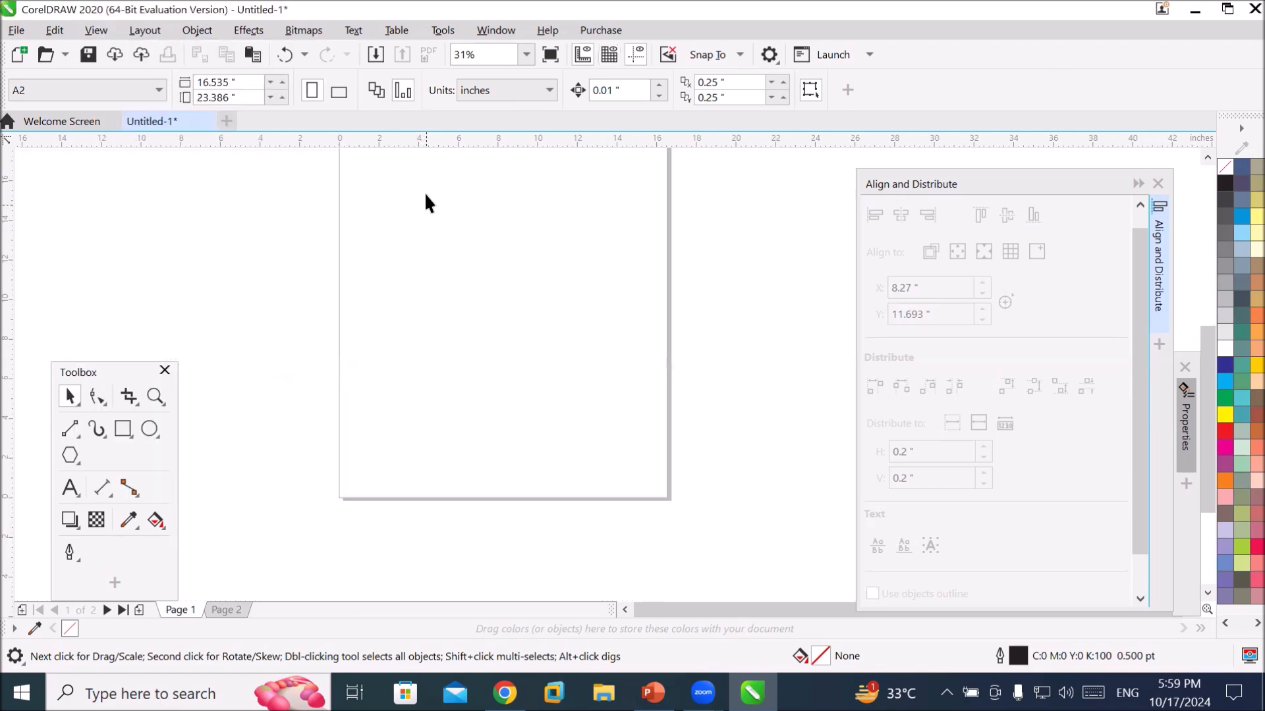
scroll(419, 148, up, 2)
scroll(430, 172, down, 2)
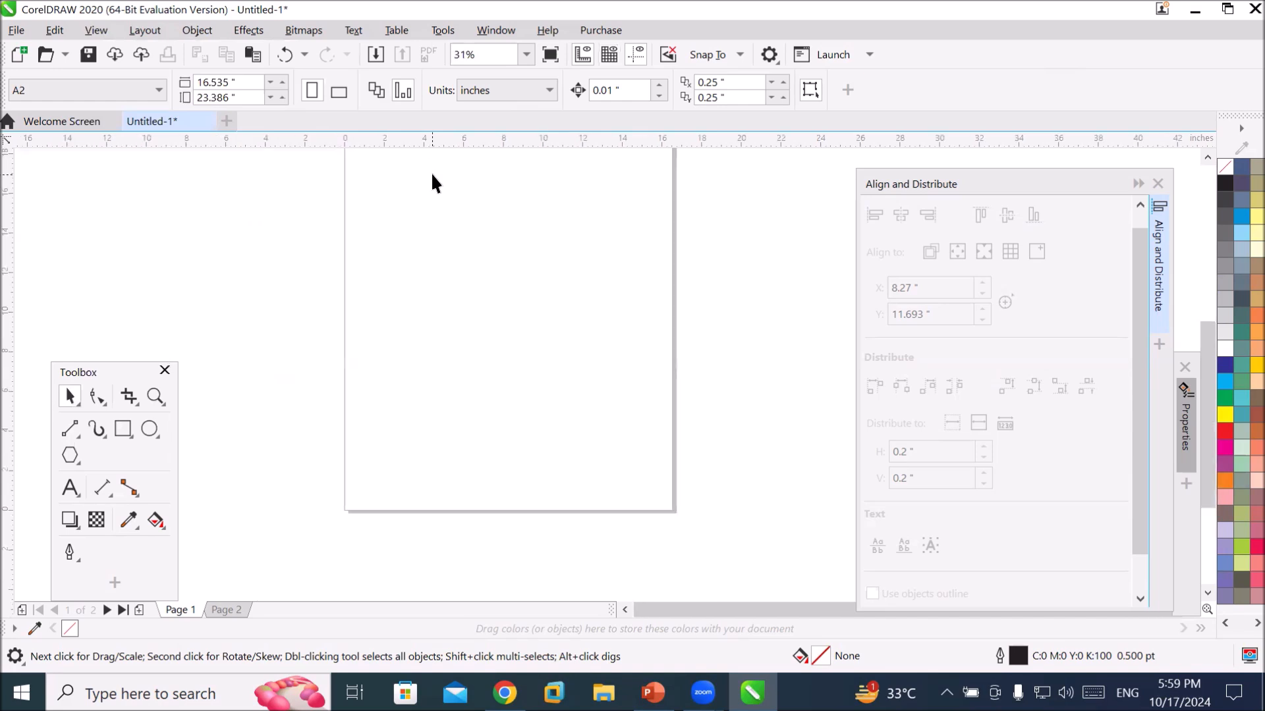
Draw a rectangle about 6.7 by 5.2 inches across the page's left edge and place three copies of it around the page.
click(122, 430)
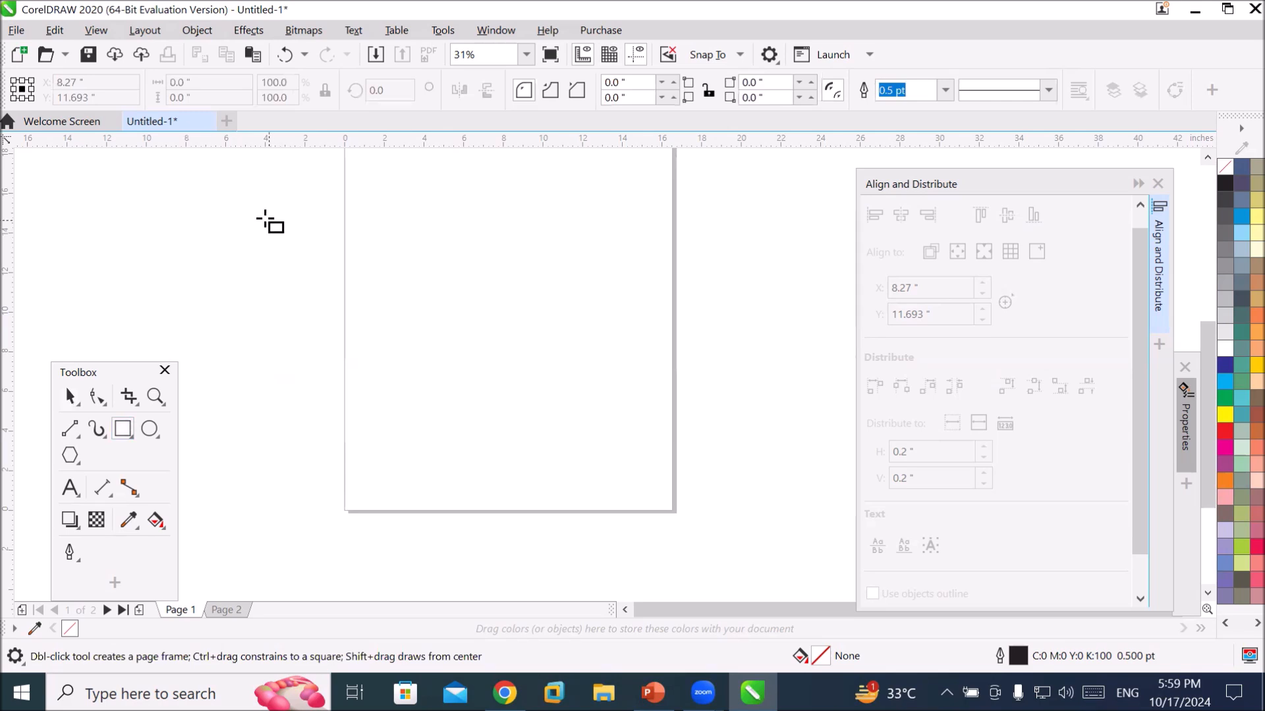
drag(221, 212, 353, 316)
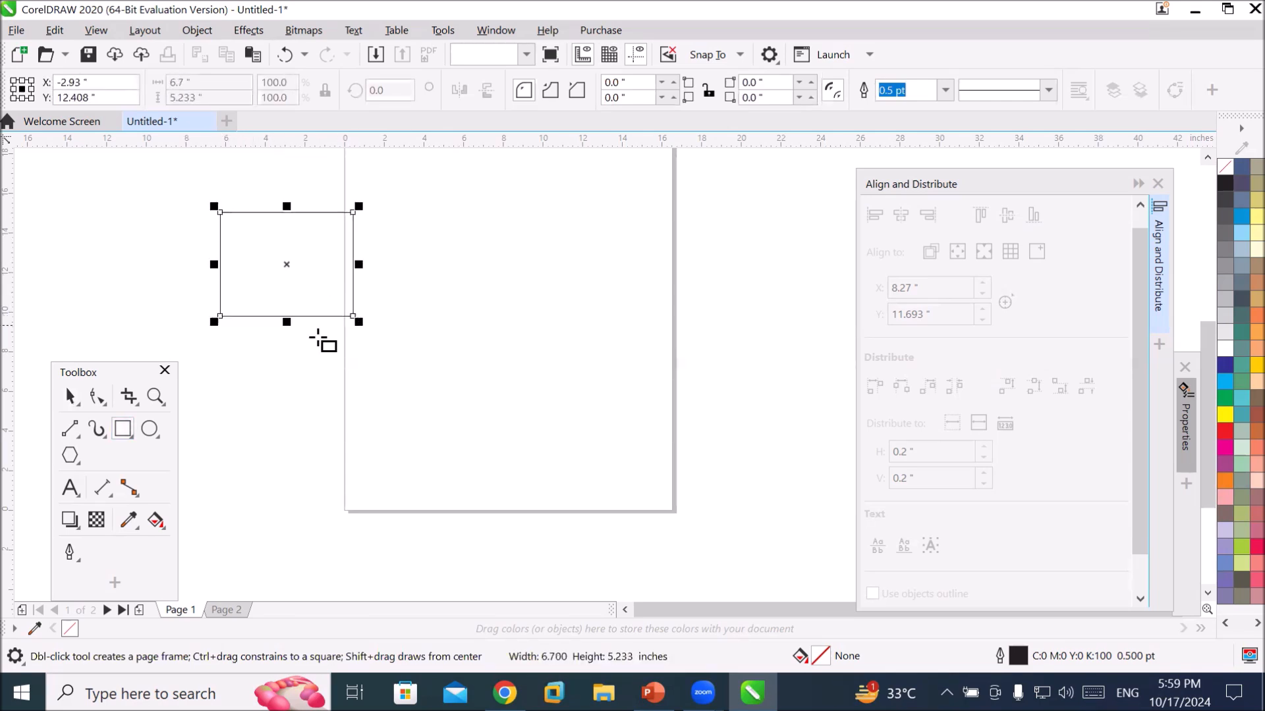
click(70, 396)
drag(238, 320, 254, 467)
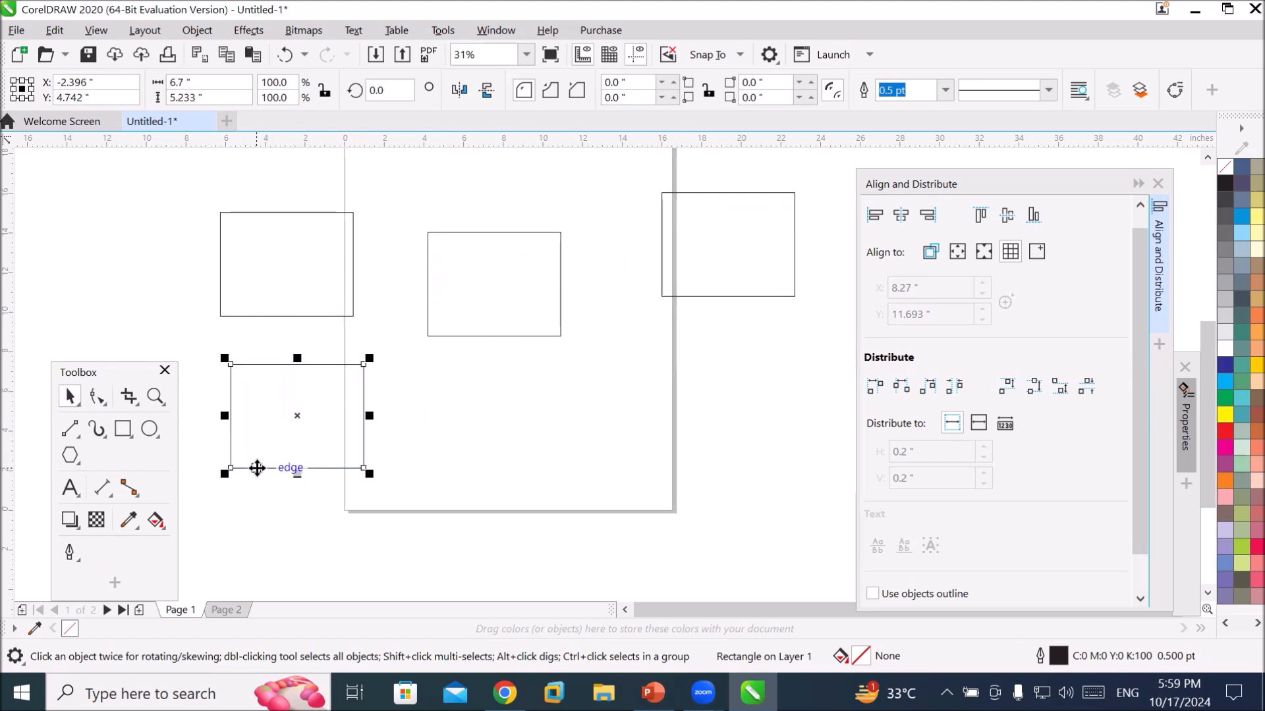
Stretch the lower rectangle to about 11.8 inches wide and the upper-left rectangle to about 10.1 inches high.
drag(374, 416, 471, 416)
click(222, 239)
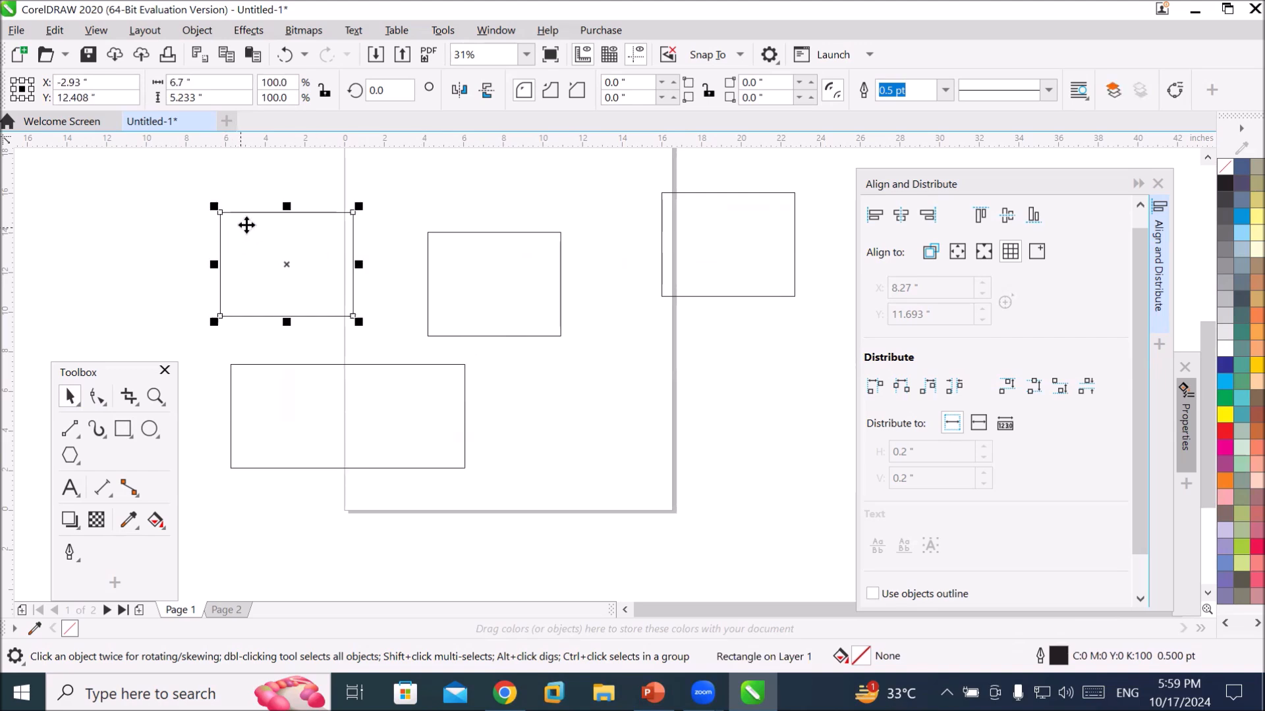
drag(287, 206, 304, 153)
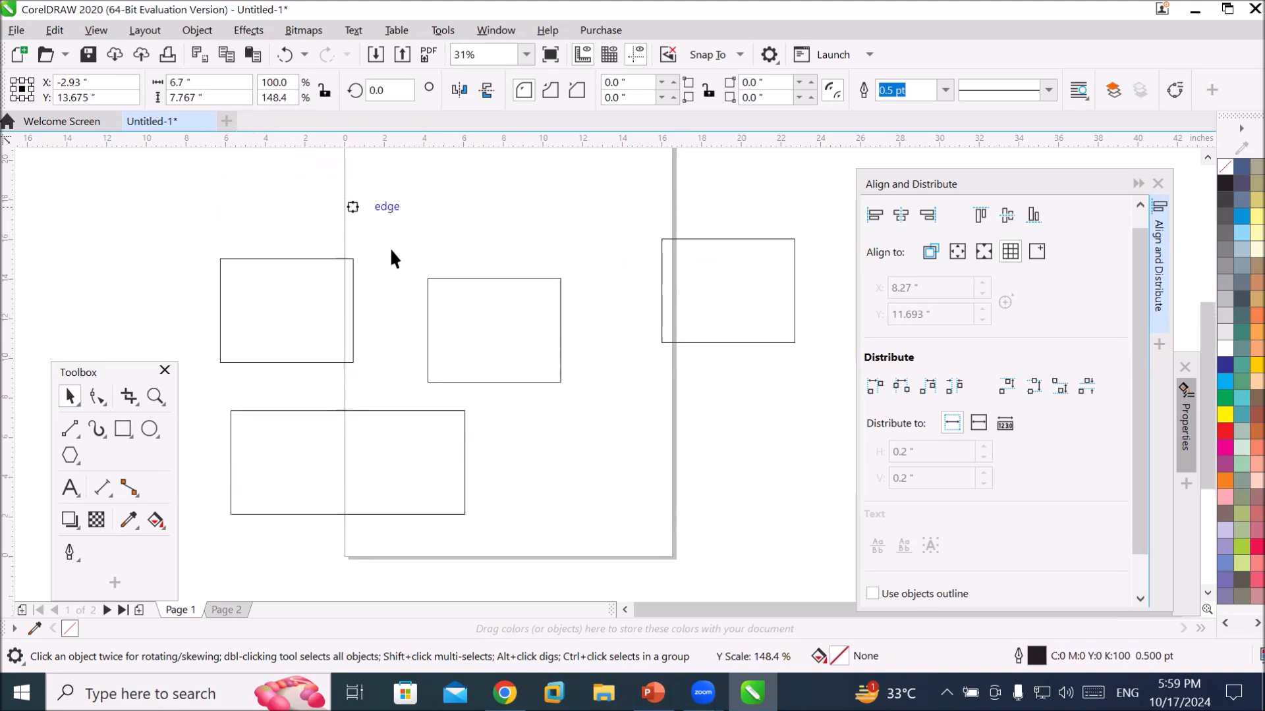
Shrink the middle rectangle to about 3.35 by 3.57 inches, reduce the rightmost rectangle toward its upper-right corner, and deselect it.
click(491, 280)
drag(565, 330, 494, 330)
drag(461, 276, 461, 311)
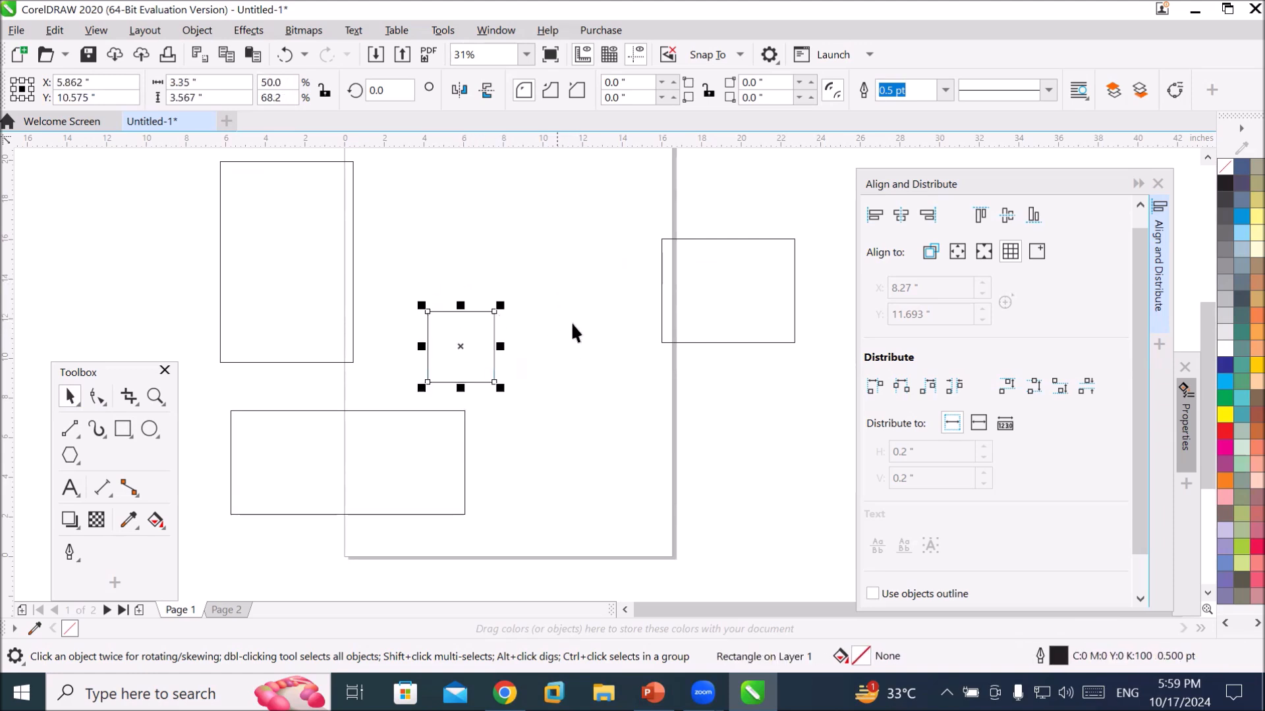
click(661, 326)
drag(656, 347, 738, 283)
click(682, 424)
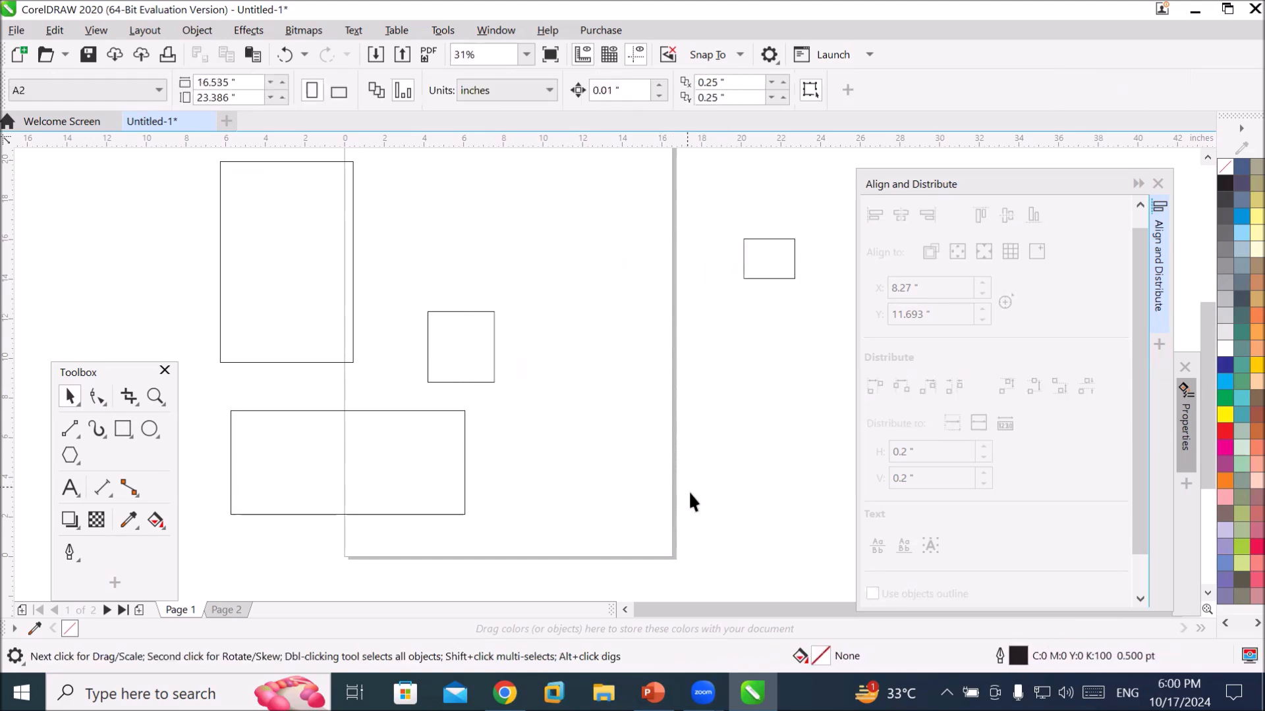
Select all four rectangles and make a specified point their alignment reference.
scroll(697, 477, down, 2)
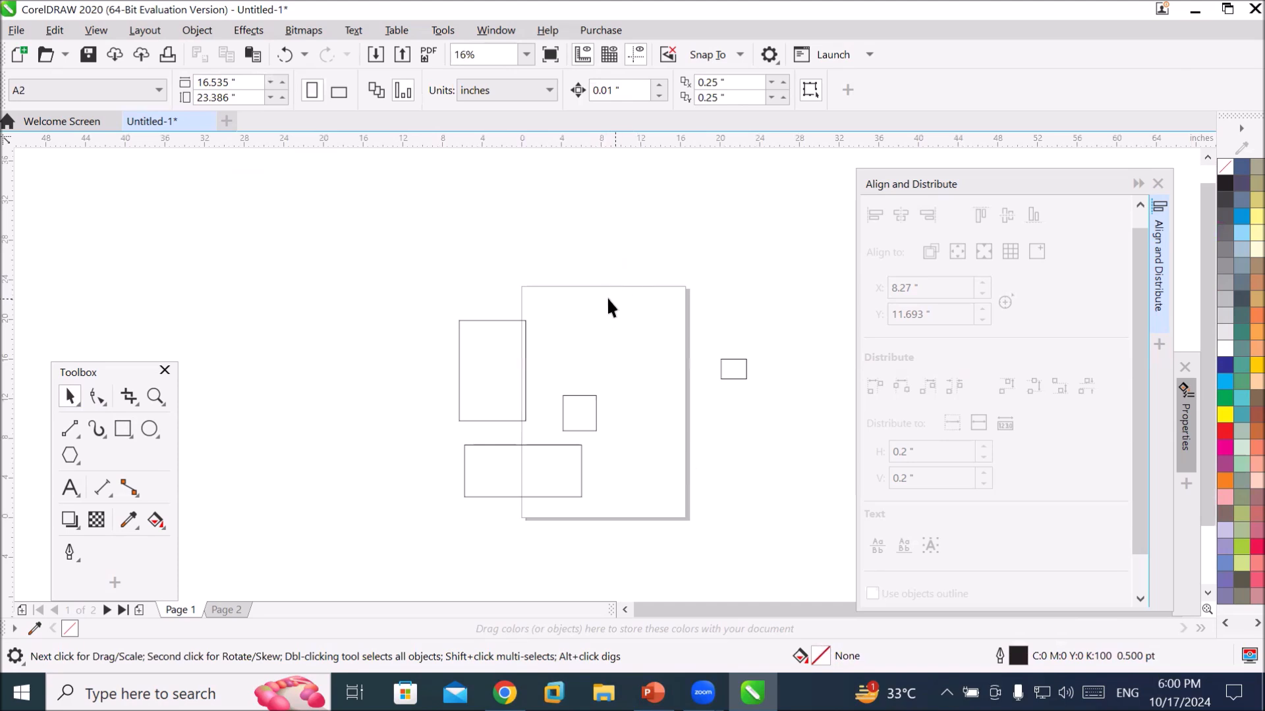
scroll(589, 298, up, 2)
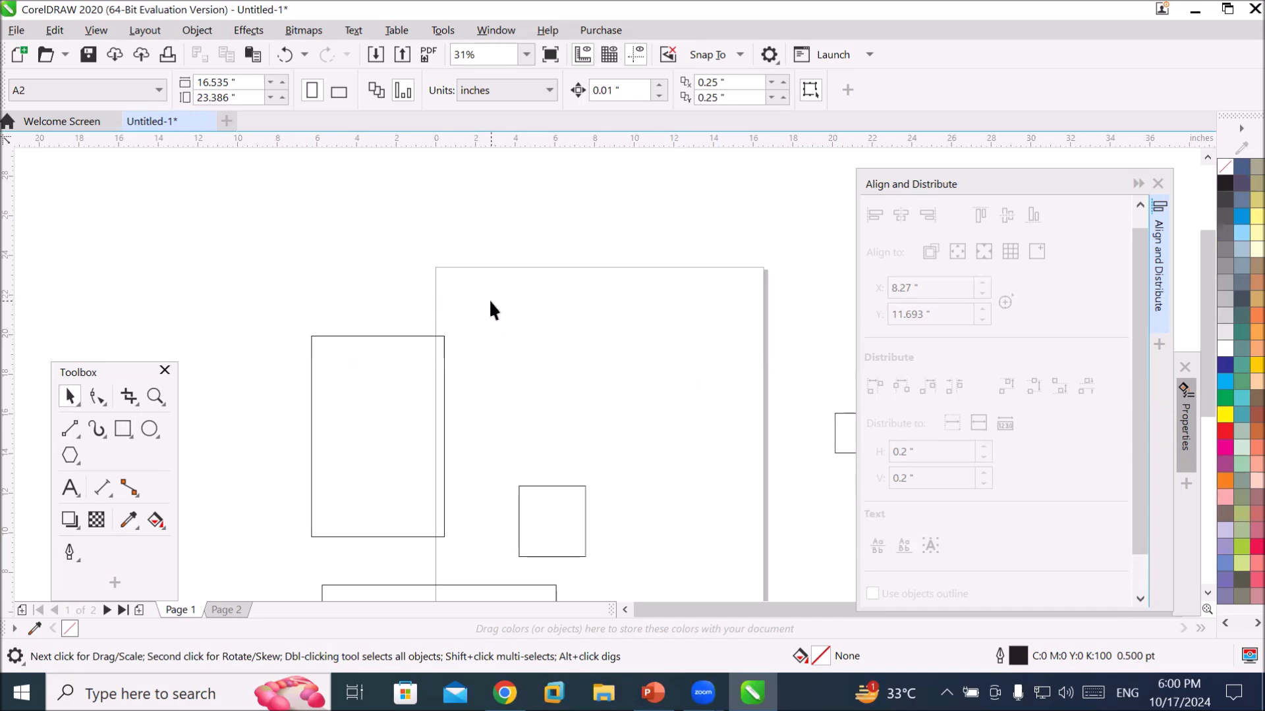
scroll(561, 351, down, 2)
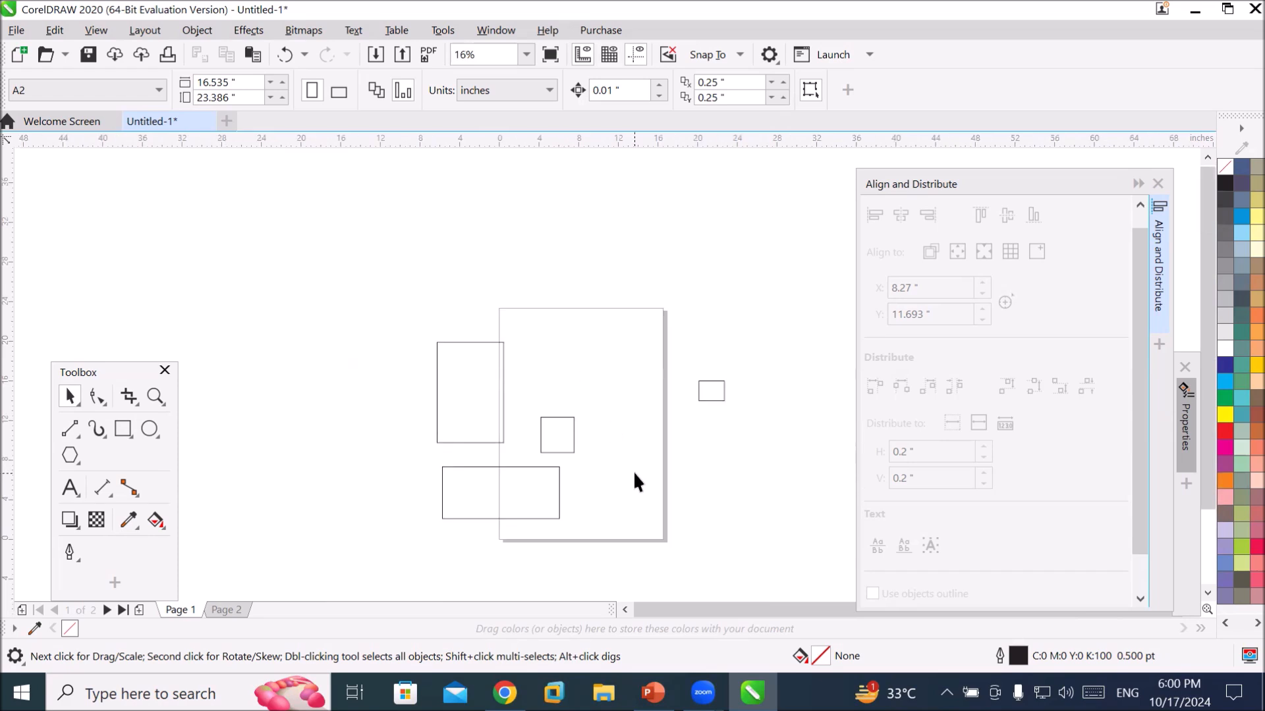
drag(677, 531, 756, 536)
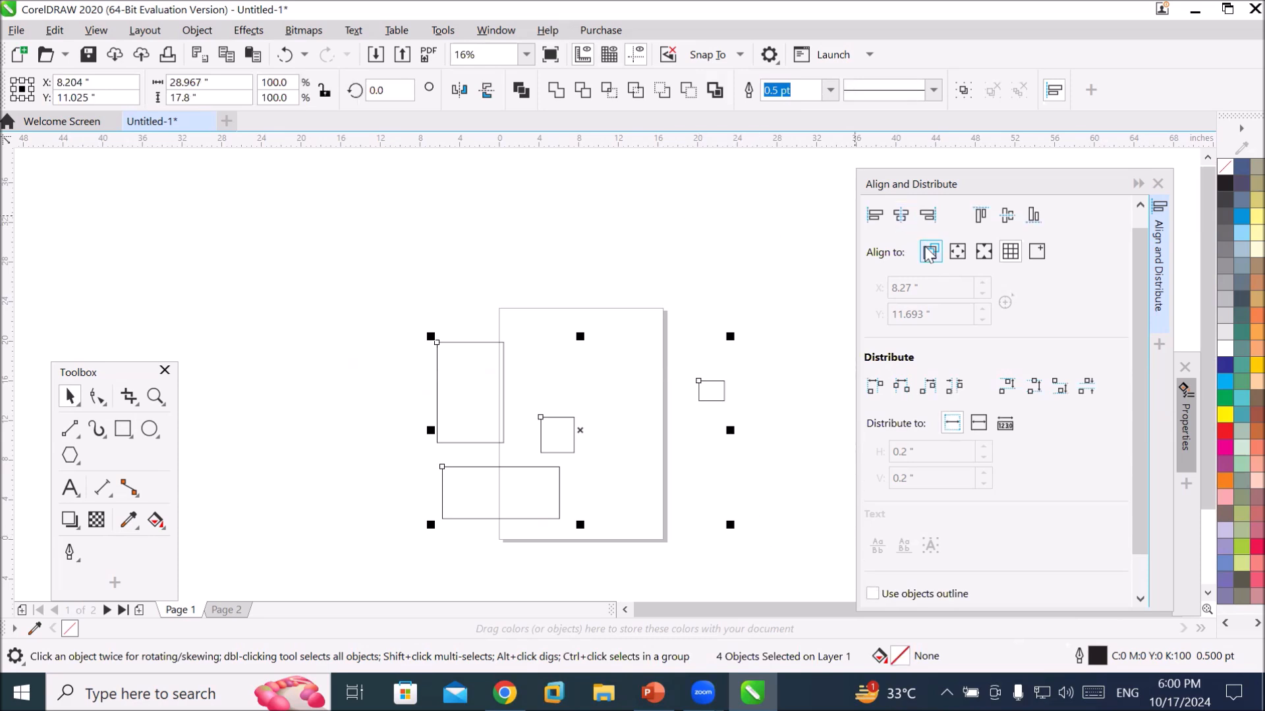
click(1036, 253)
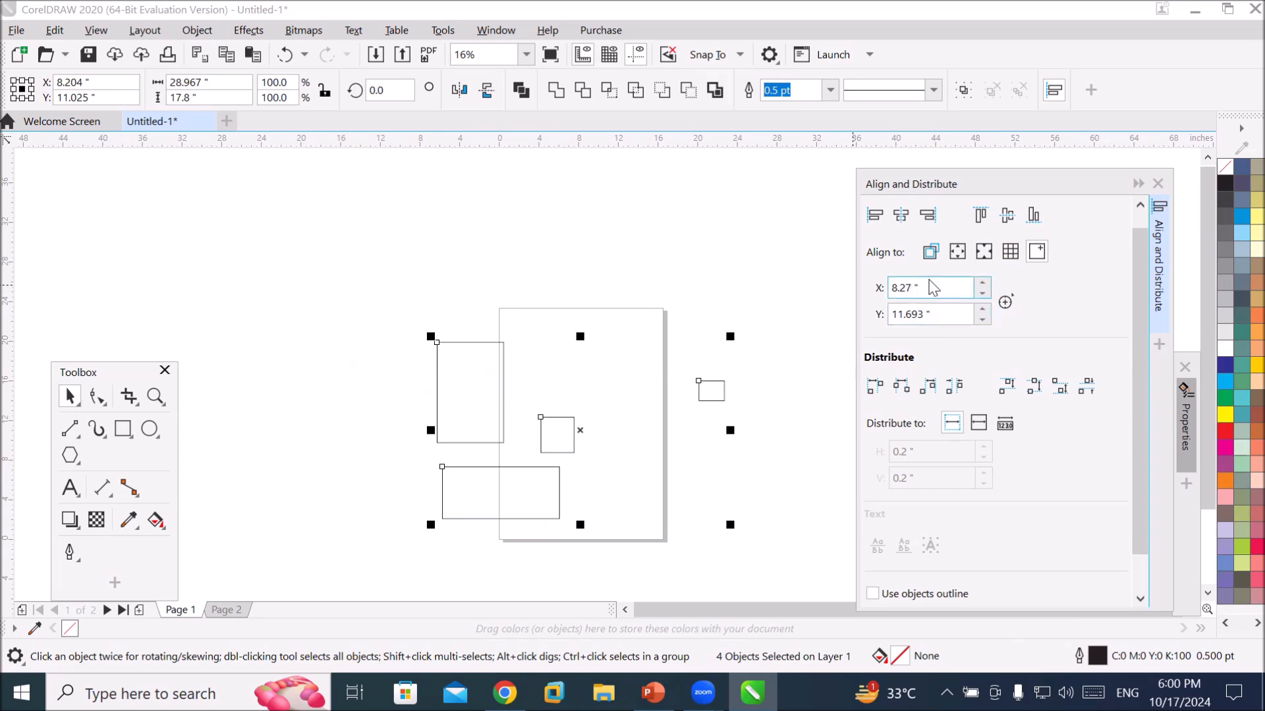
Set the specified alignment point to X 0 and Y 0 inches.
click(916, 288)
key(Return)
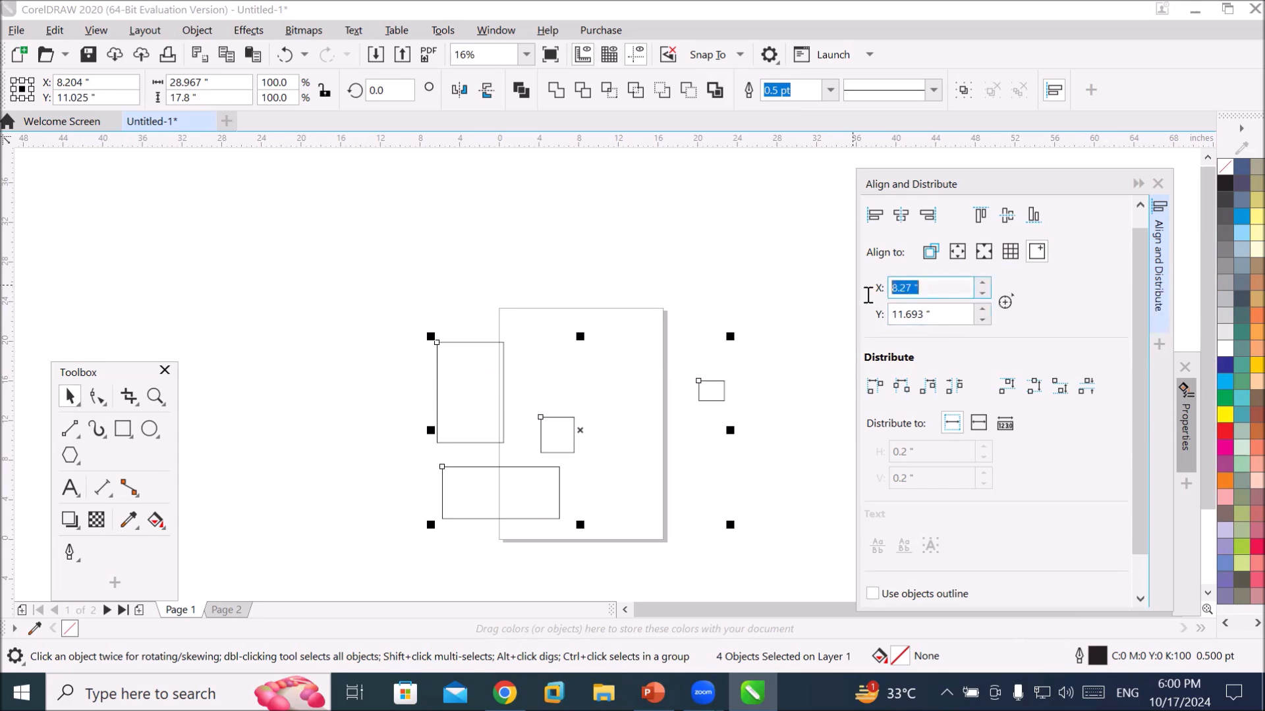
key(Tab)
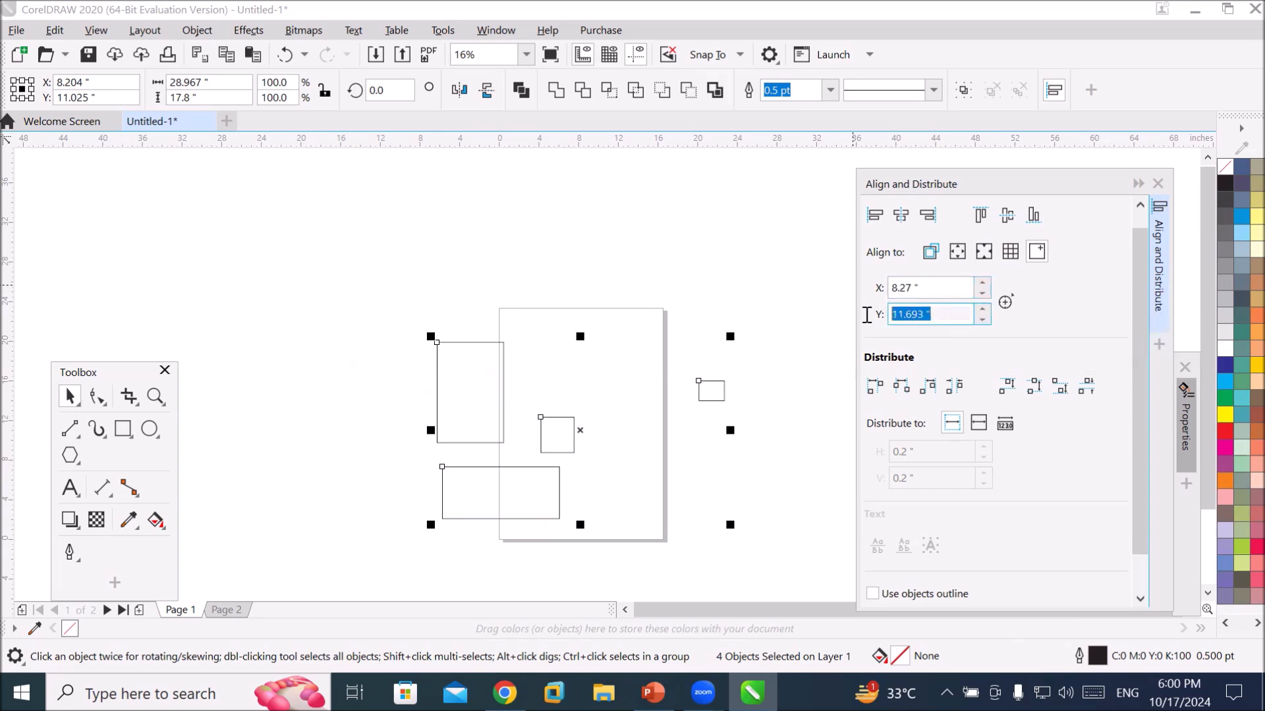
double_click(922, 287)
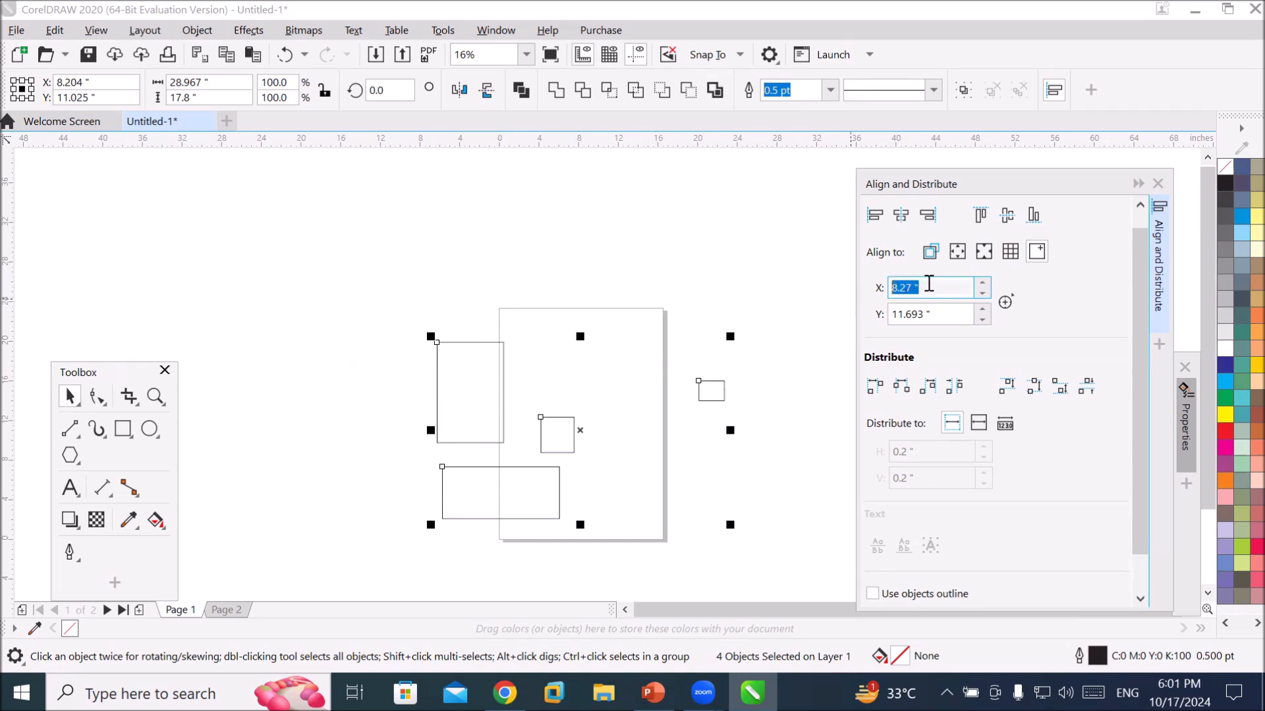
text(0)
key(Tab)
text(0)
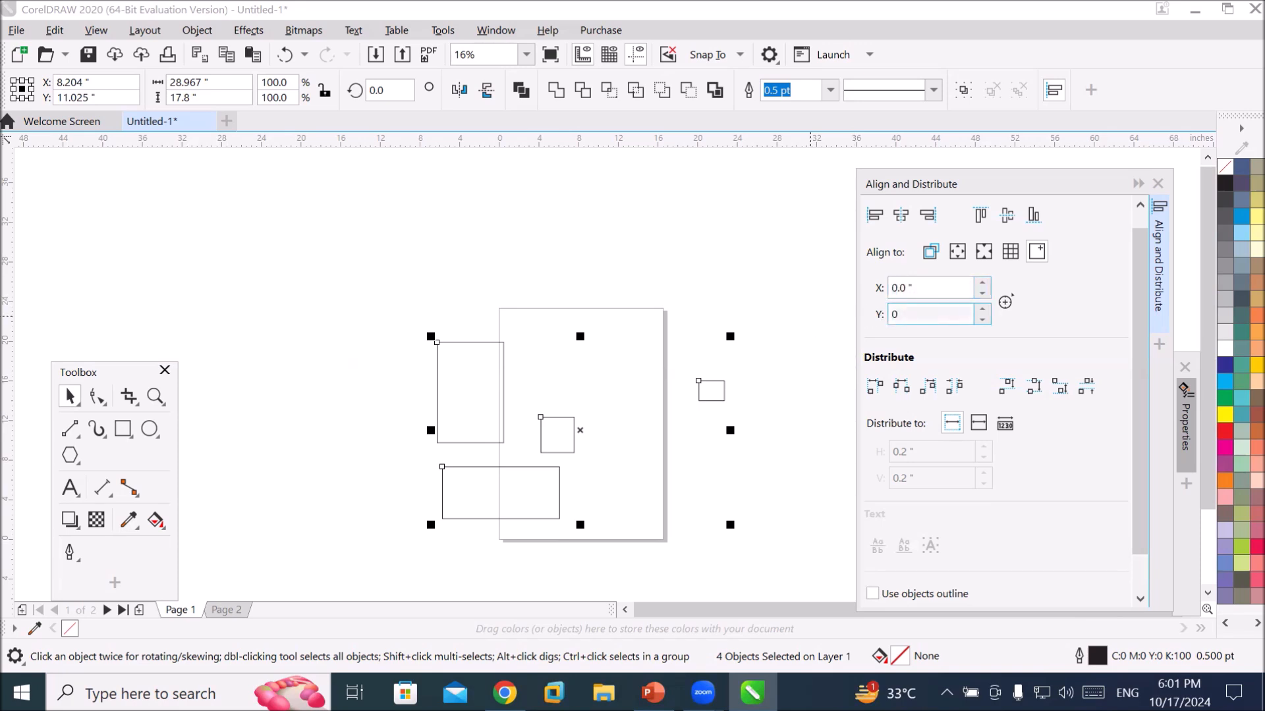
key(Return)
Align the left edges and the bottom edges of the four rectangles to the specified point.
click(873, 223)
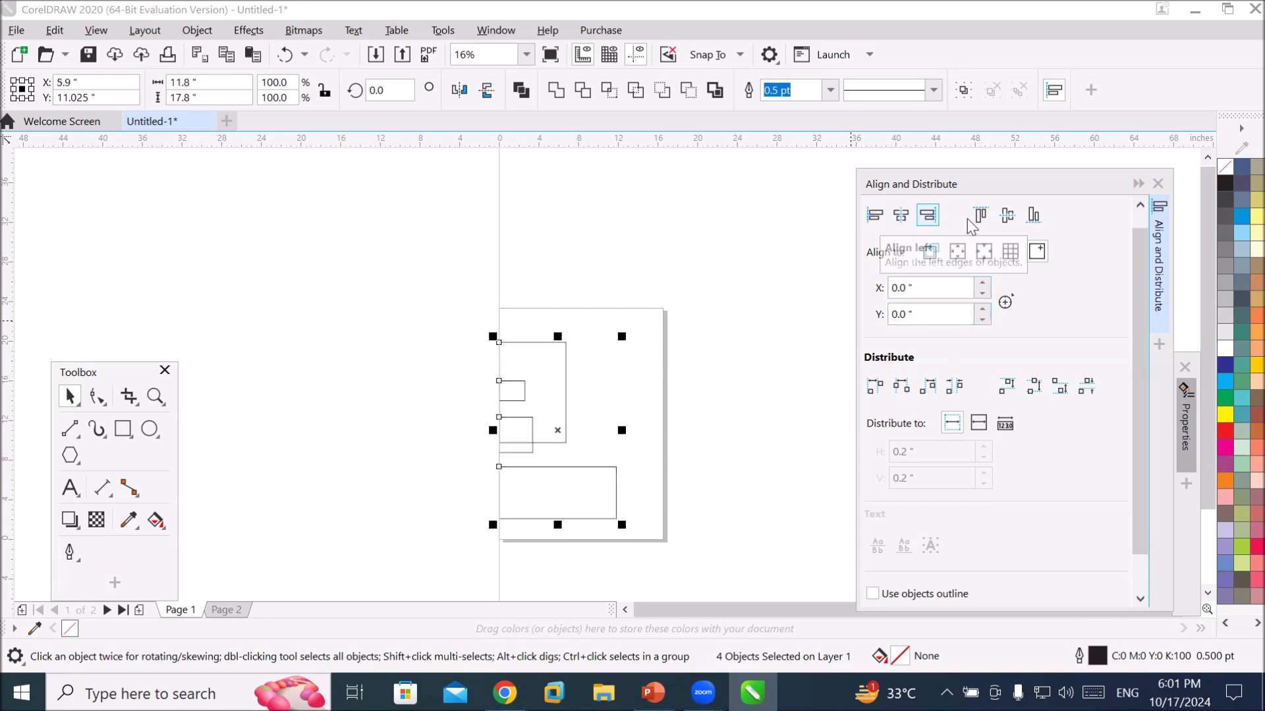
click(1032, 215)
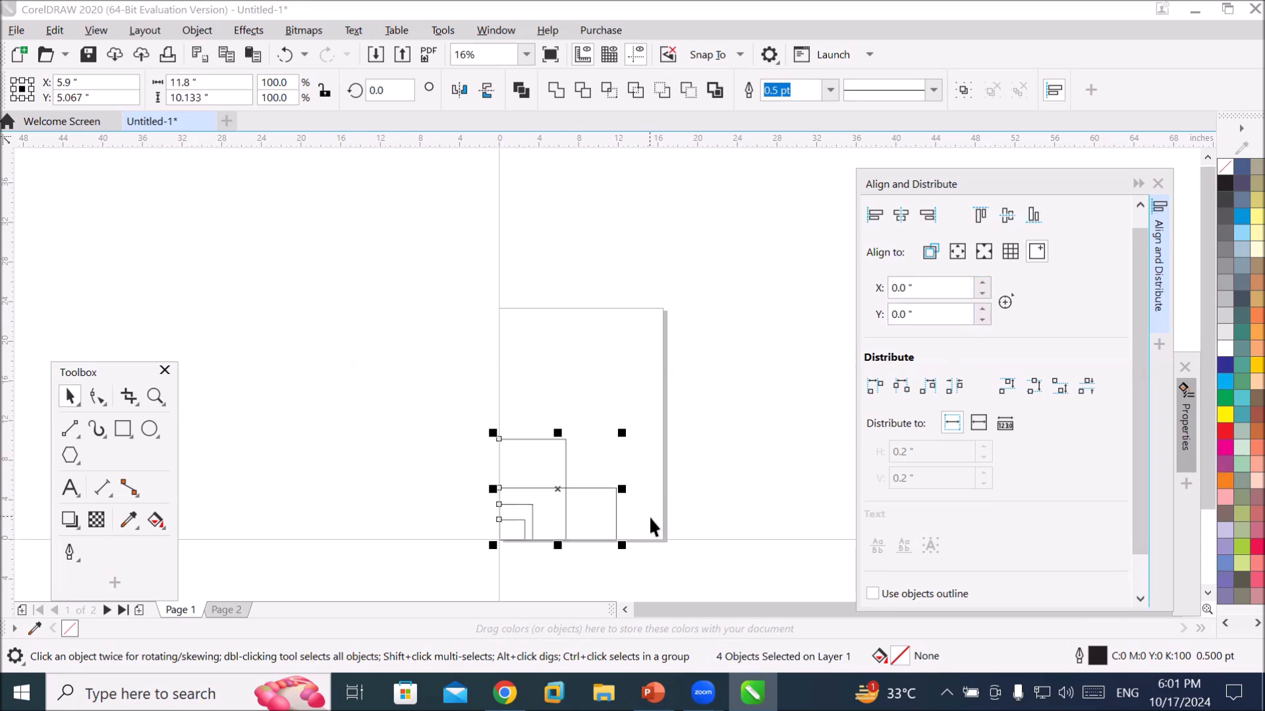
scroll(650, 517, up, 2)
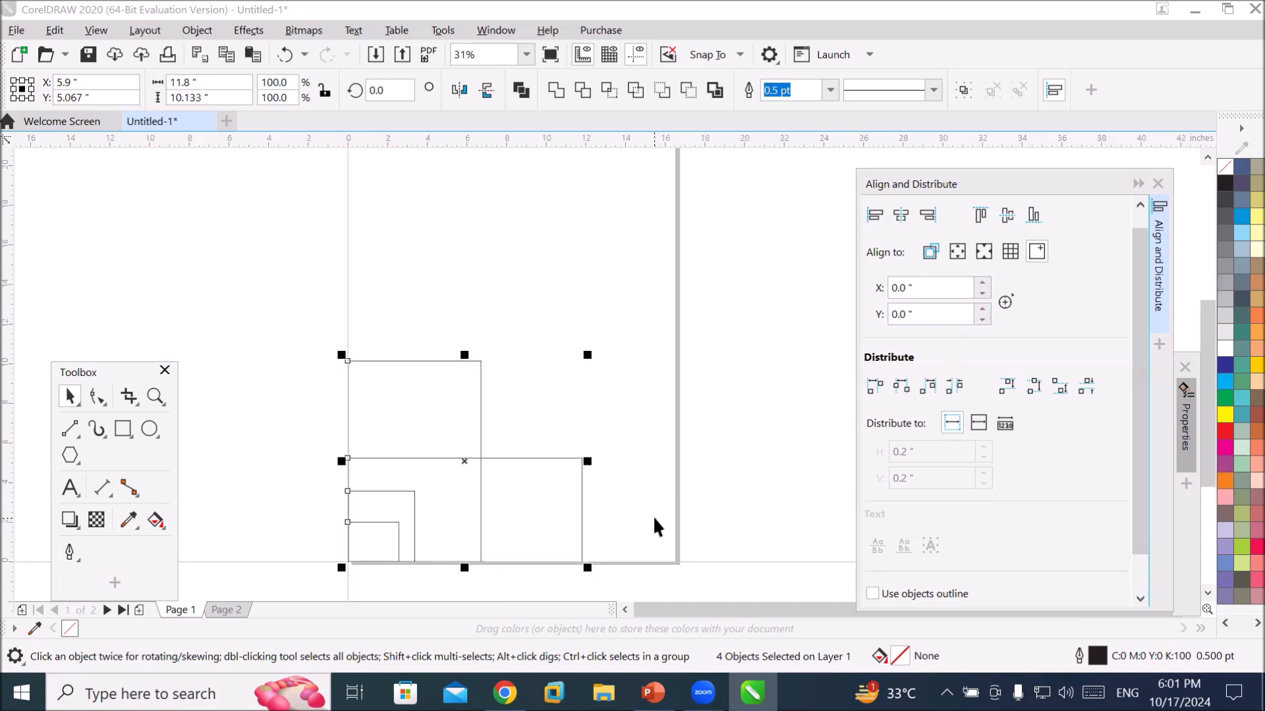
Undo the left and bottom alignments of the four rectangles.
key(ctrl+z)
key(ctrl+z)
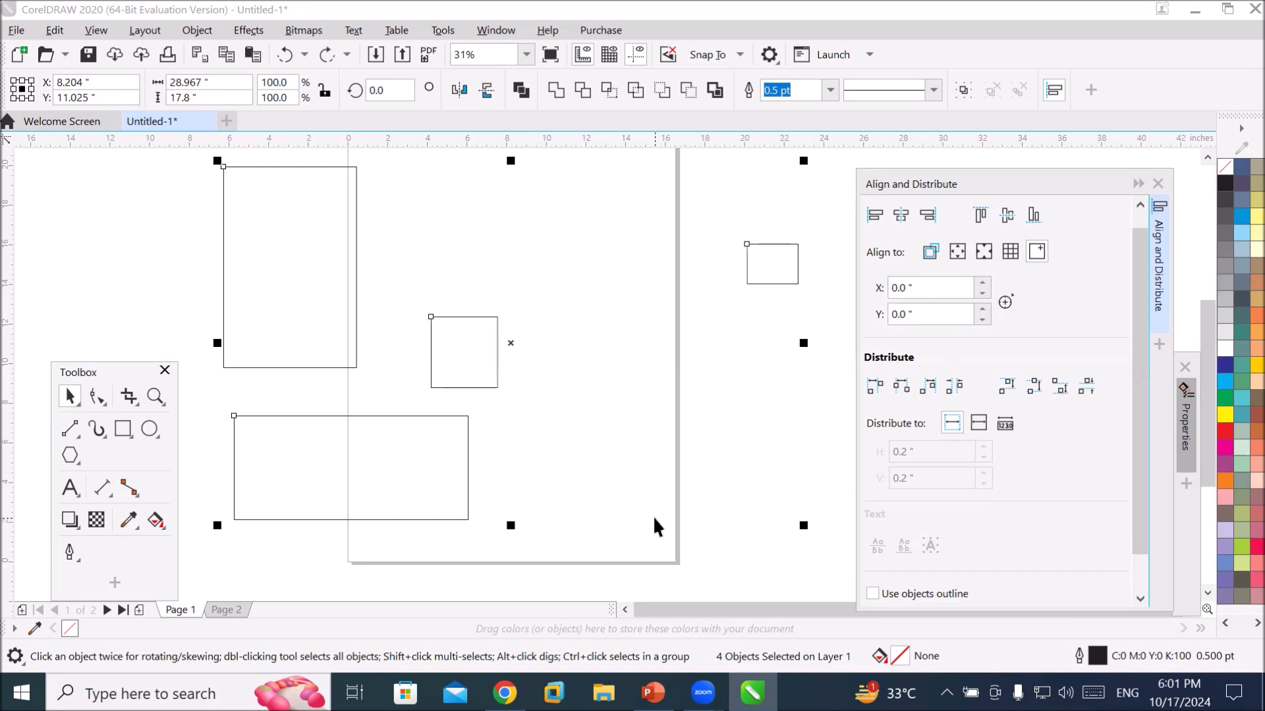
scroll(654, 527, down, 2)
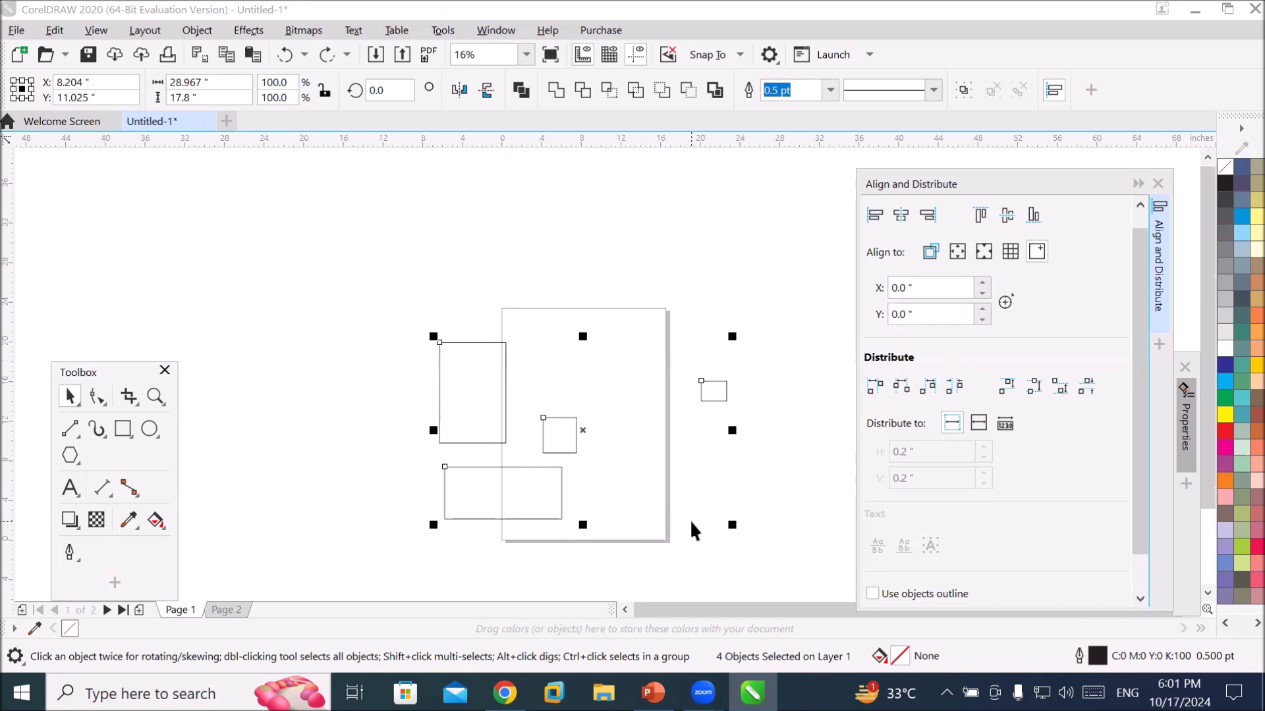
Pick an alignment reference point above the page at about X 0.354, Y 32.858 inches and check its coordinates.
click(1003, 305)
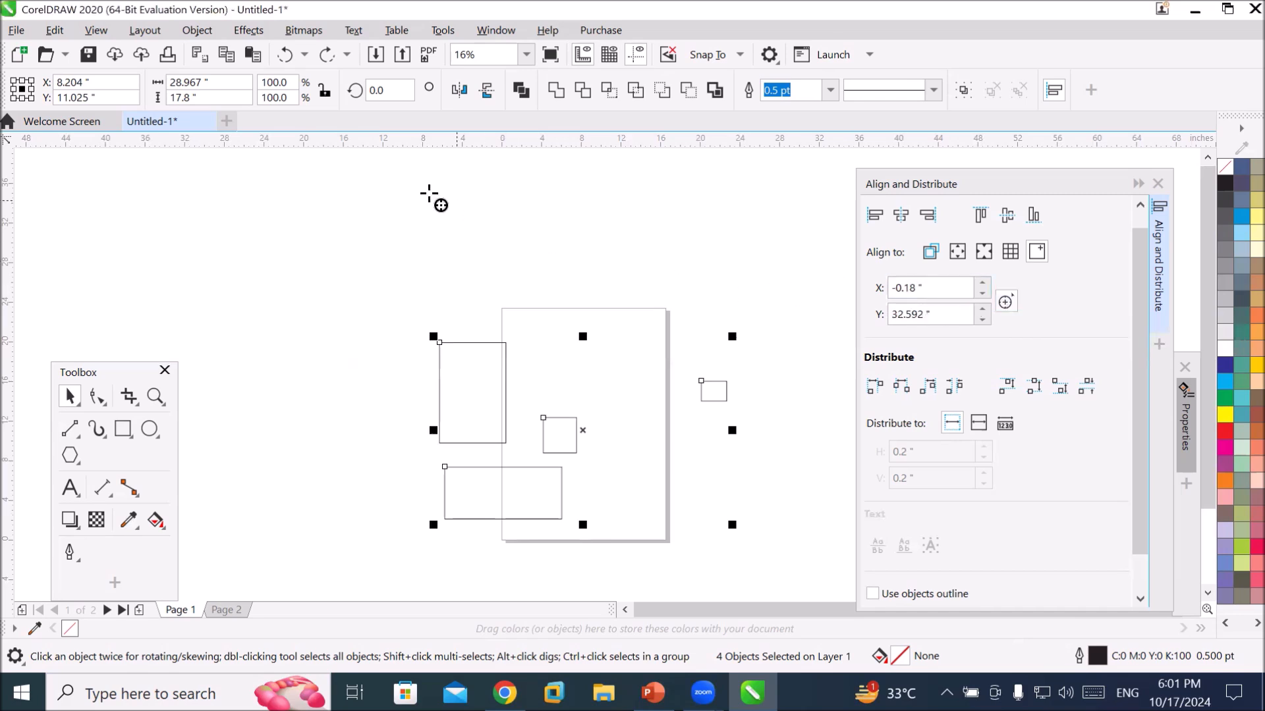
click(505, 222)
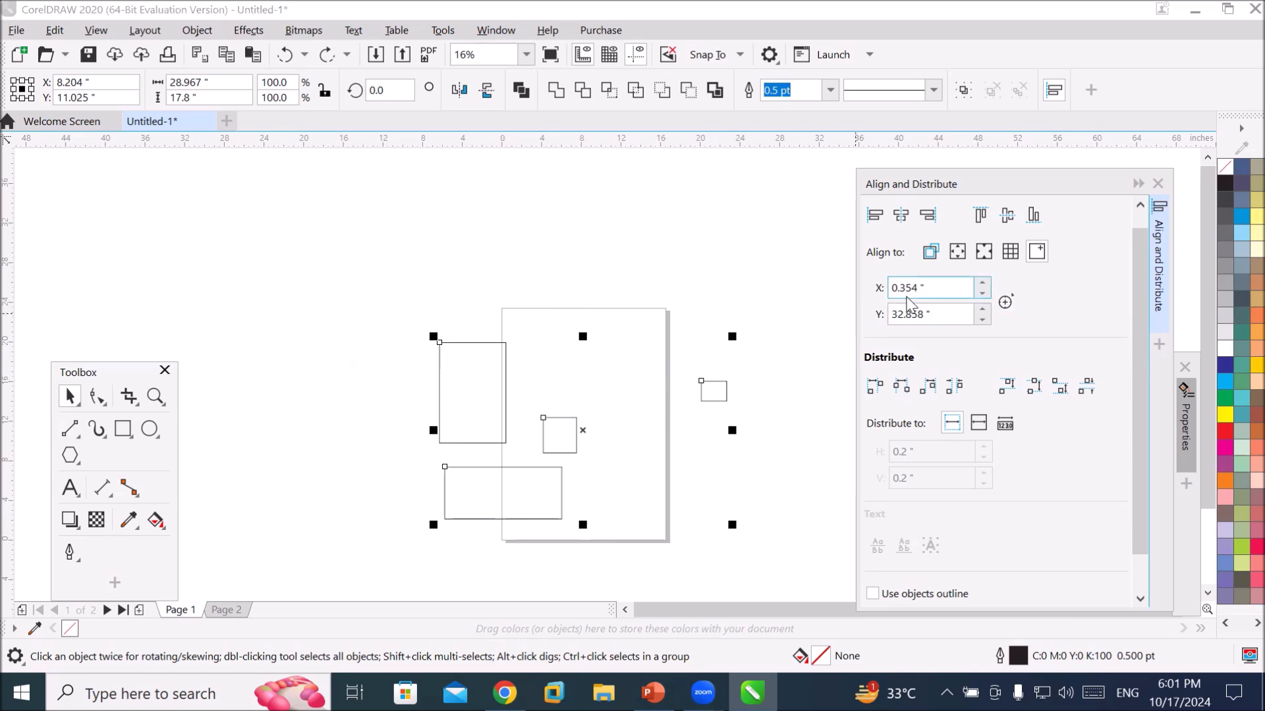
drag(953, 294, 833, 288)
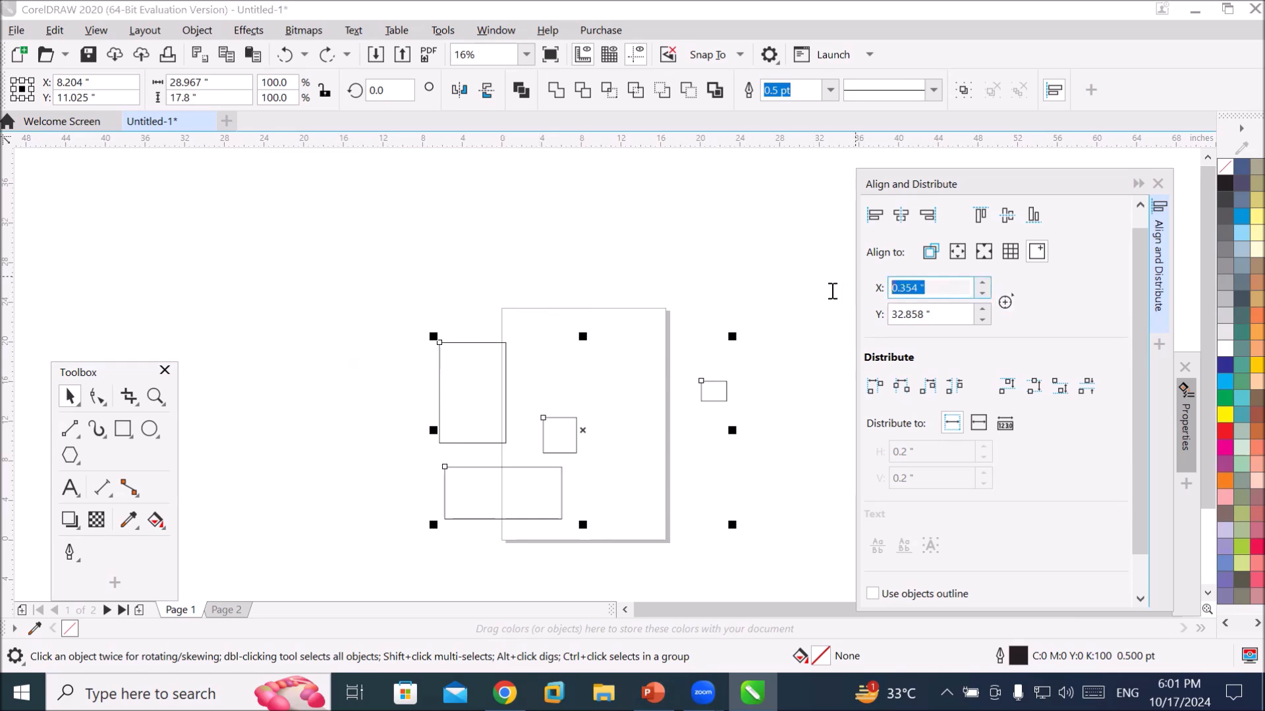
drag(935, 313, 839, 315)
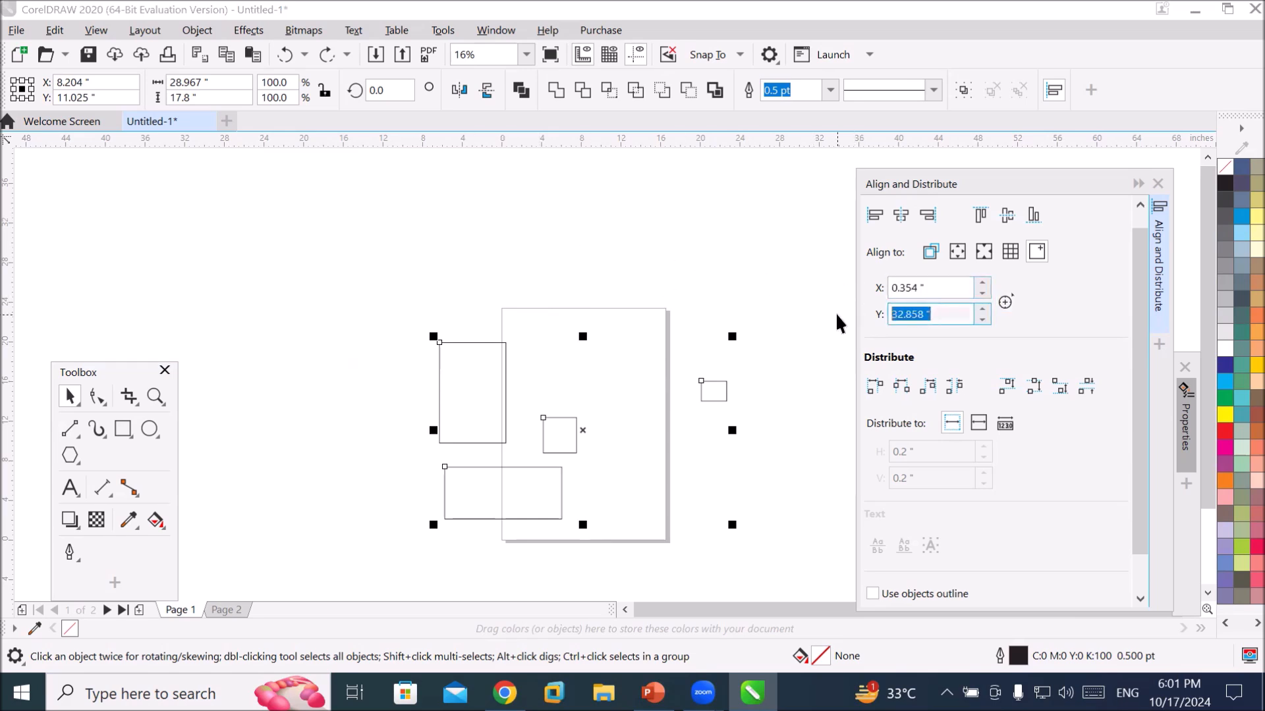
Pick a new alignment reference point near the page's upper-right corner, at about X 13.954, Y 21.792 inches.
click(1005, 303)
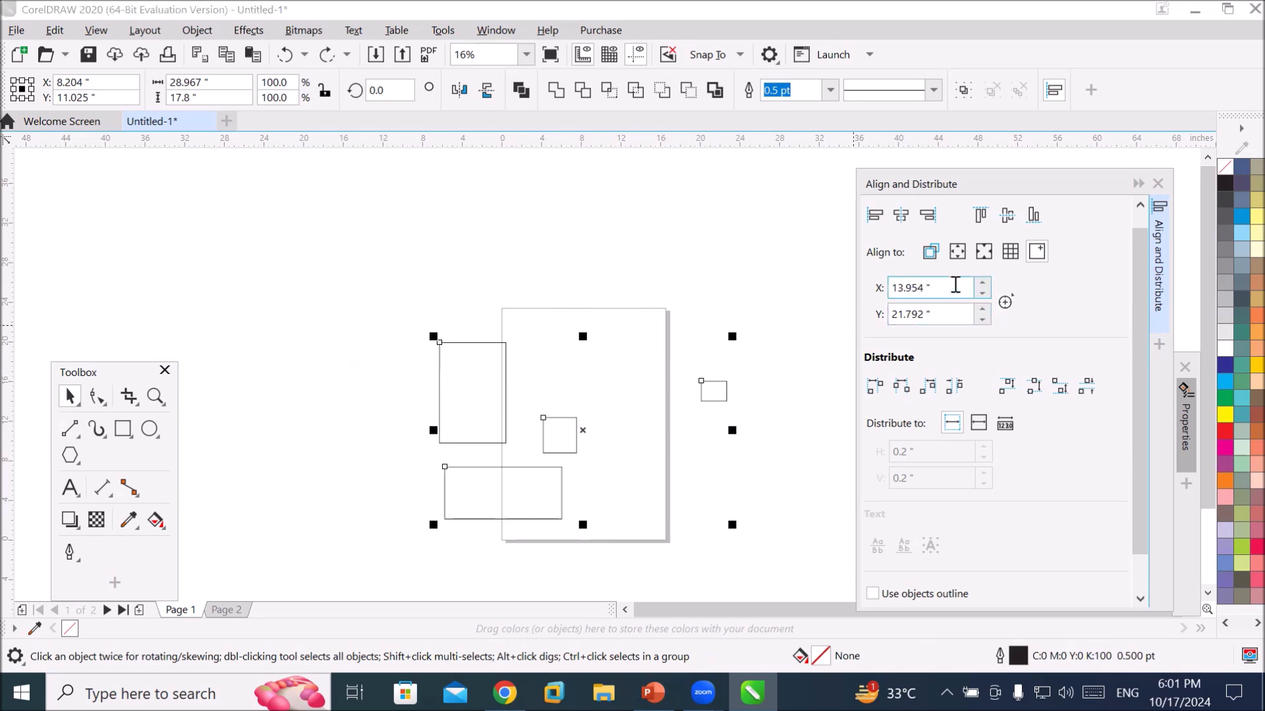
drag(954, 288, 834, 292)
drag(955, 315, 852, 309)
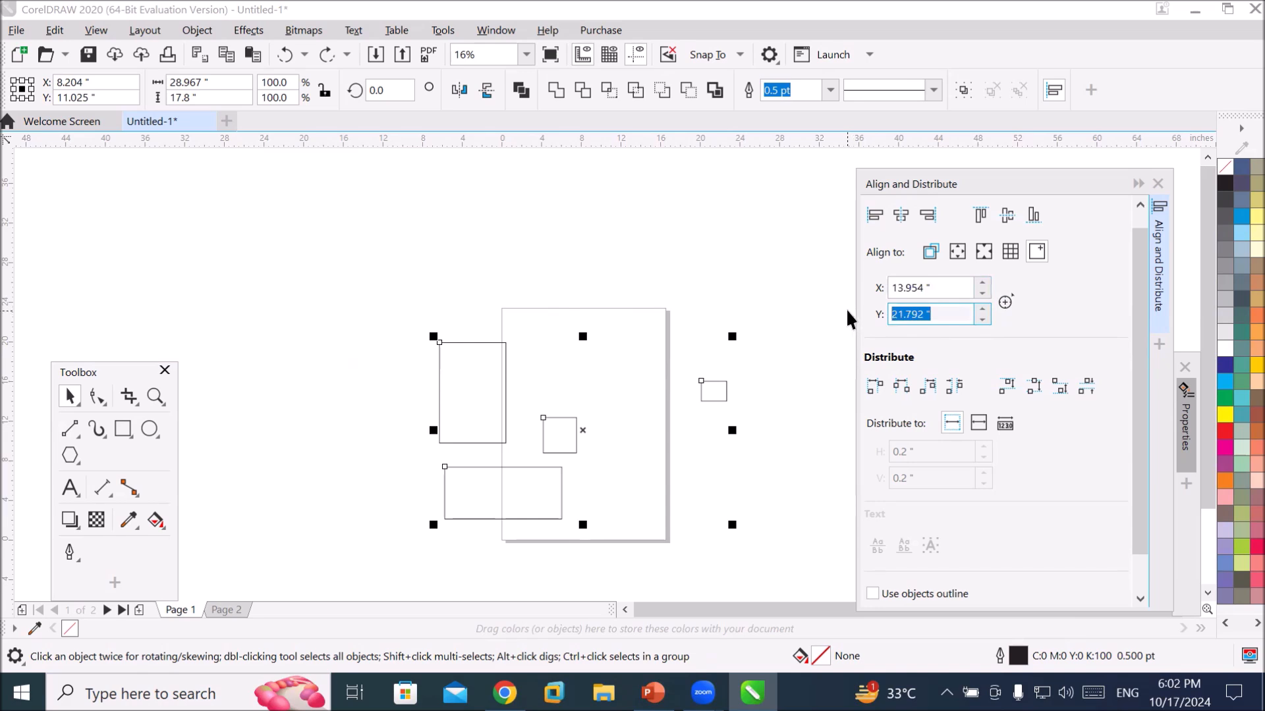
Align the centers of the four rectangles horizontally and vertically to the specified point.
click(902, 215)
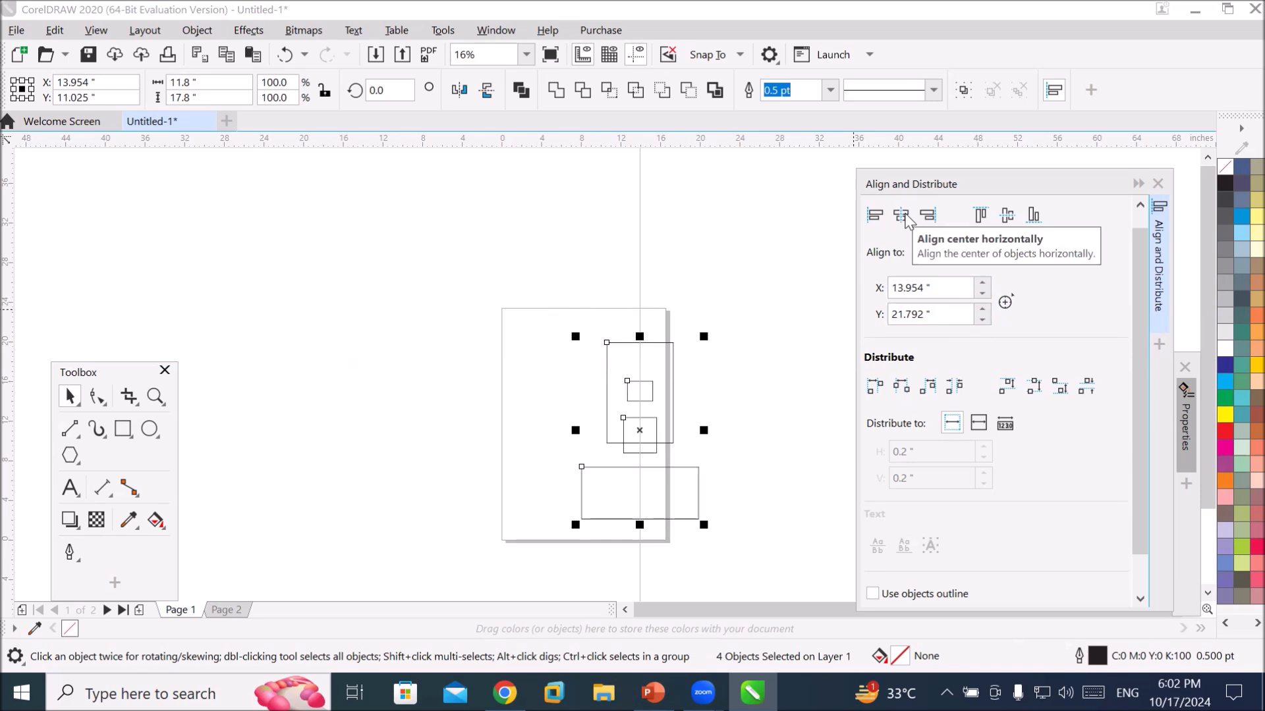
click(1005, 214)
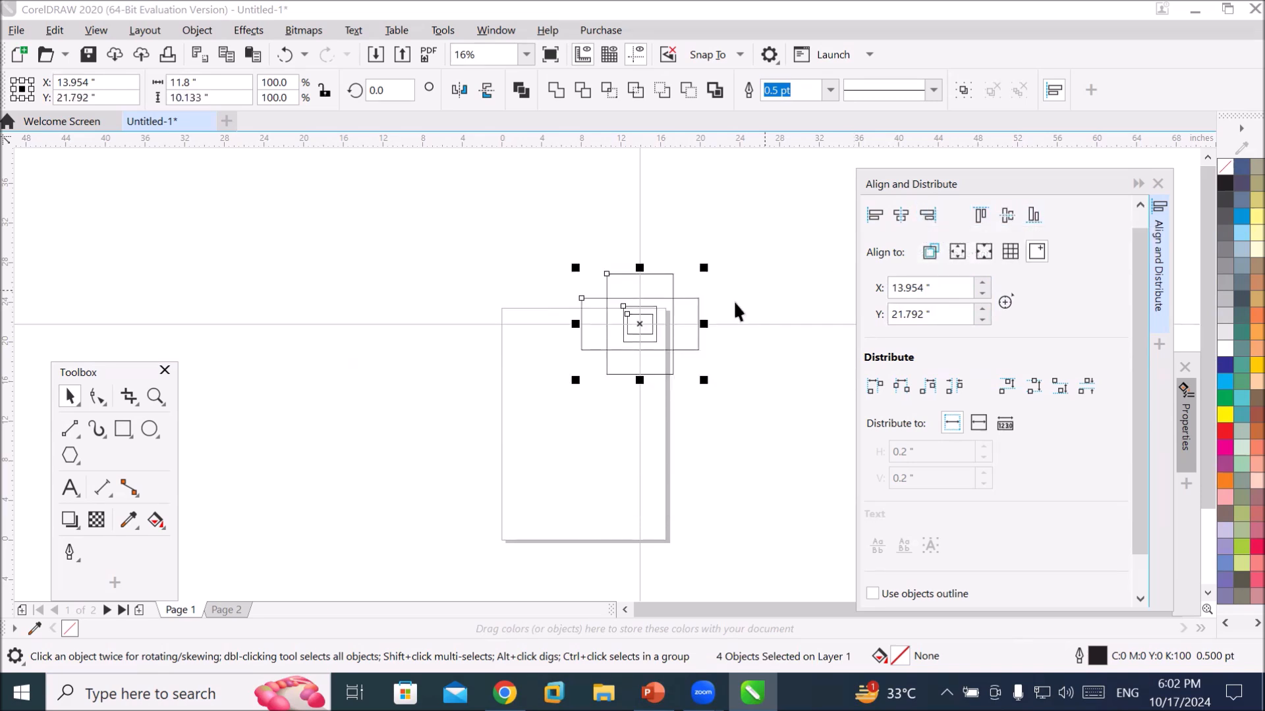
scroll(663, 315, up, 2)
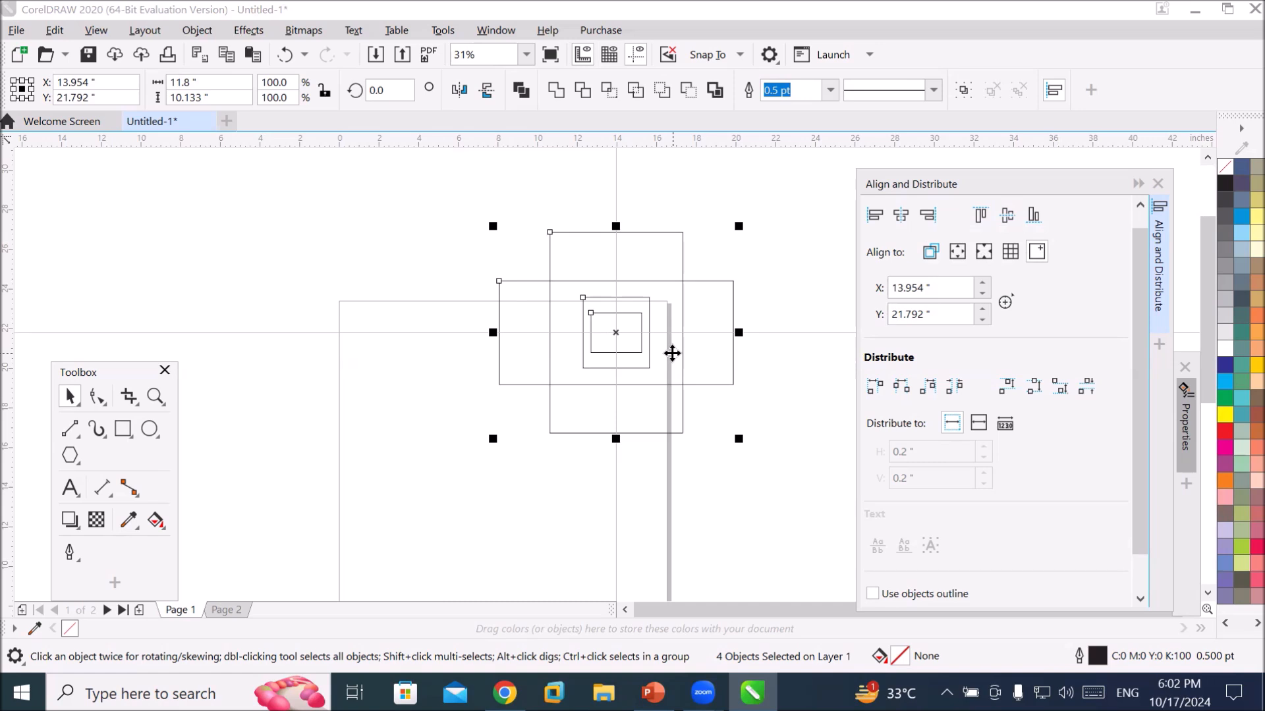
Delete the four selected rectangles from the drawing.
scroll(711, 382, down, 2)
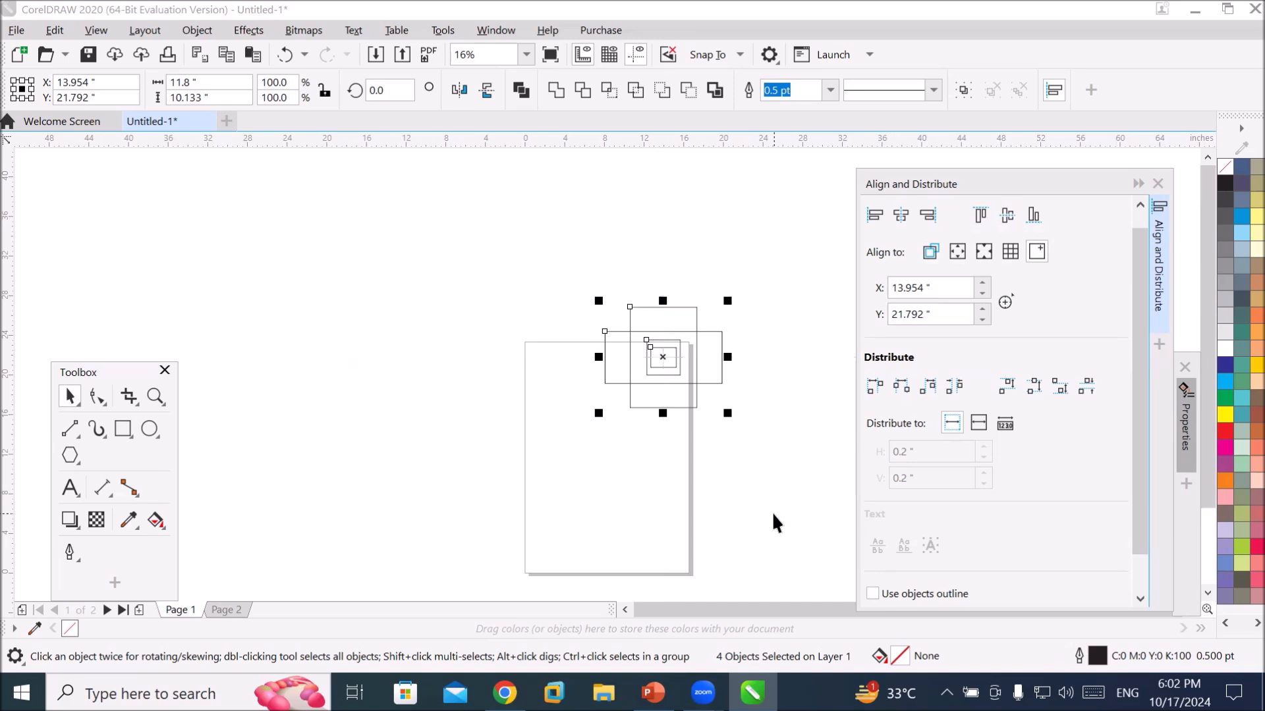
key(Delete)
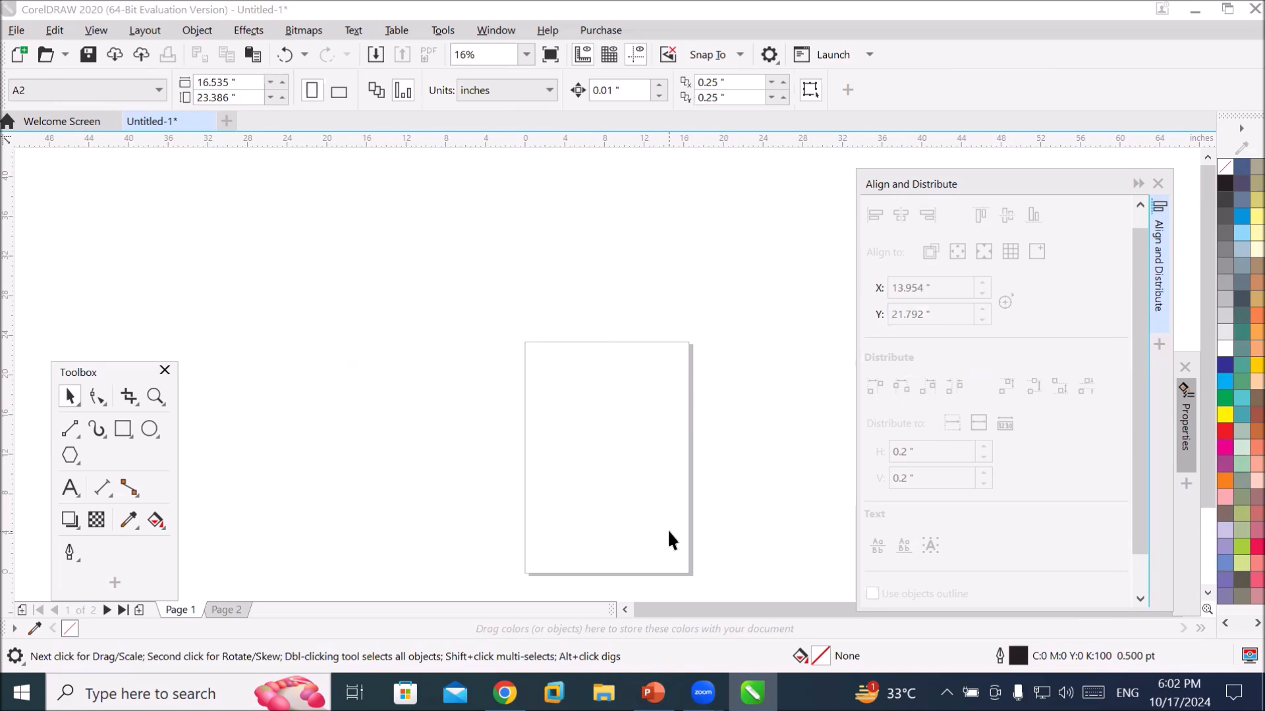
scroll(669, 528, up, 1)
scroll(669, 528, down, 1)
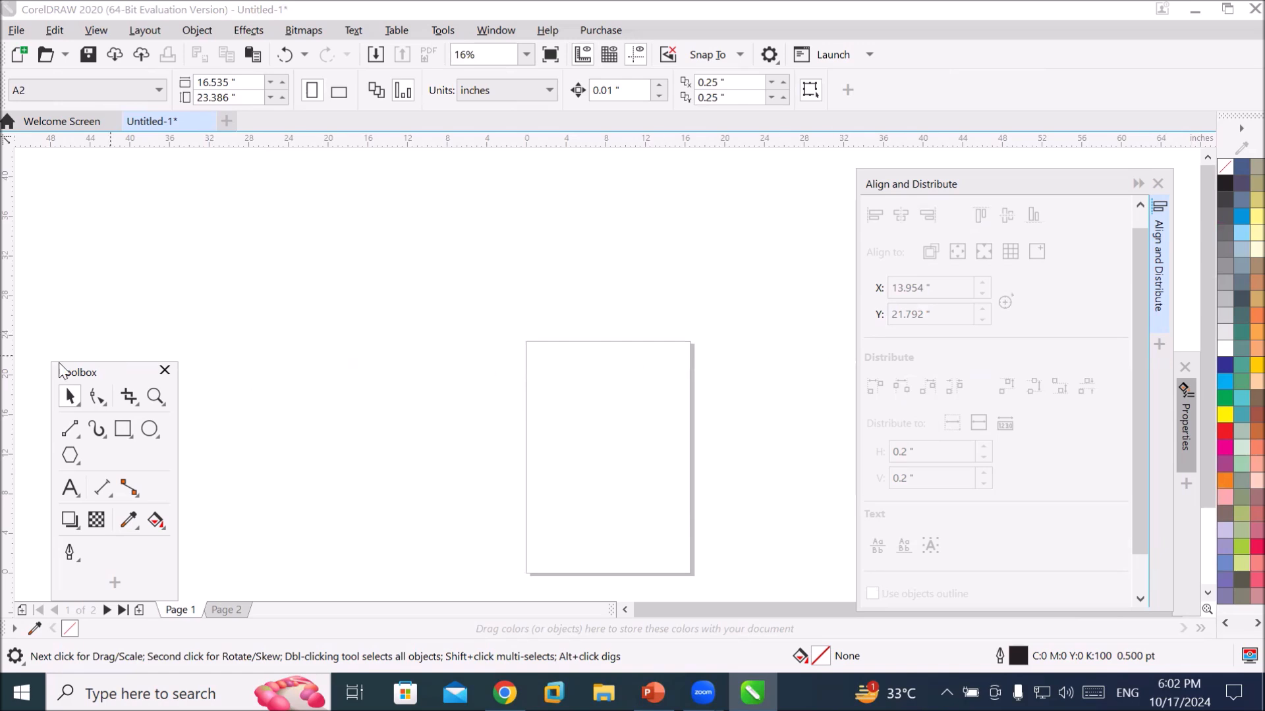
click(151, 428)
mouse_move(421, 318)
mouse_down()
mouse_move(567, 449)
mouse_move(560, 470)
mouse_up()
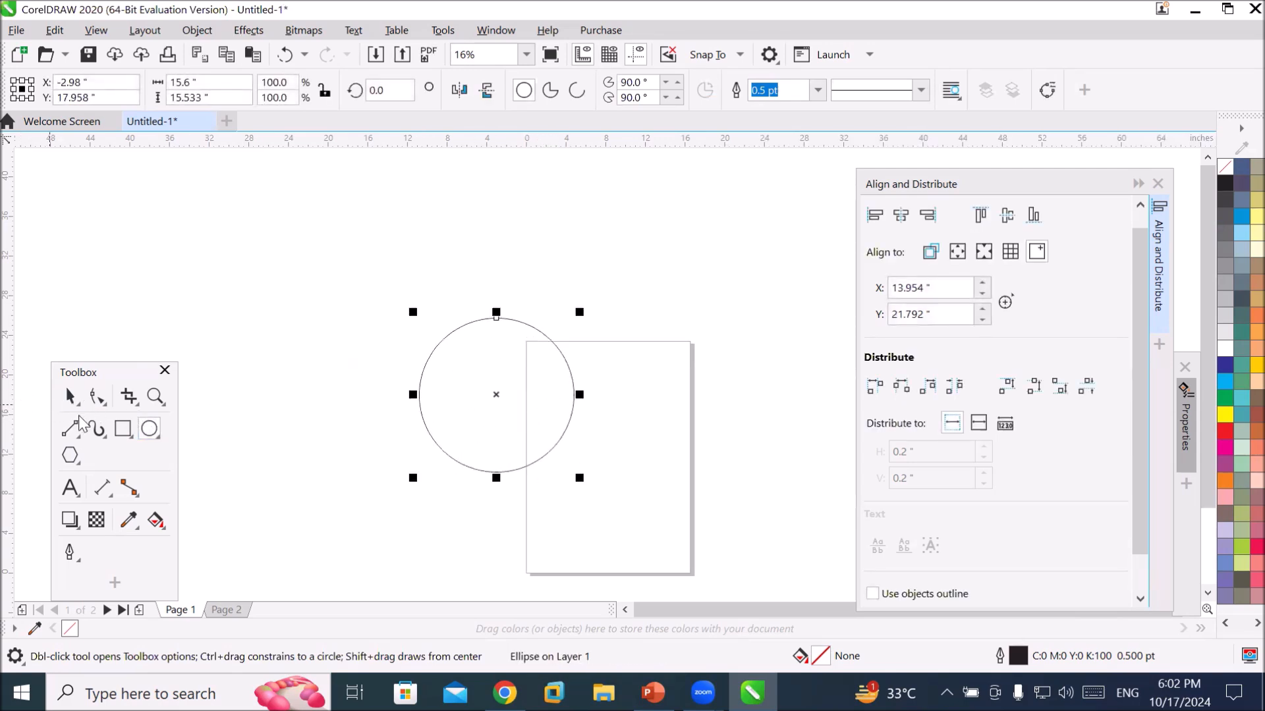
click(68, 398)
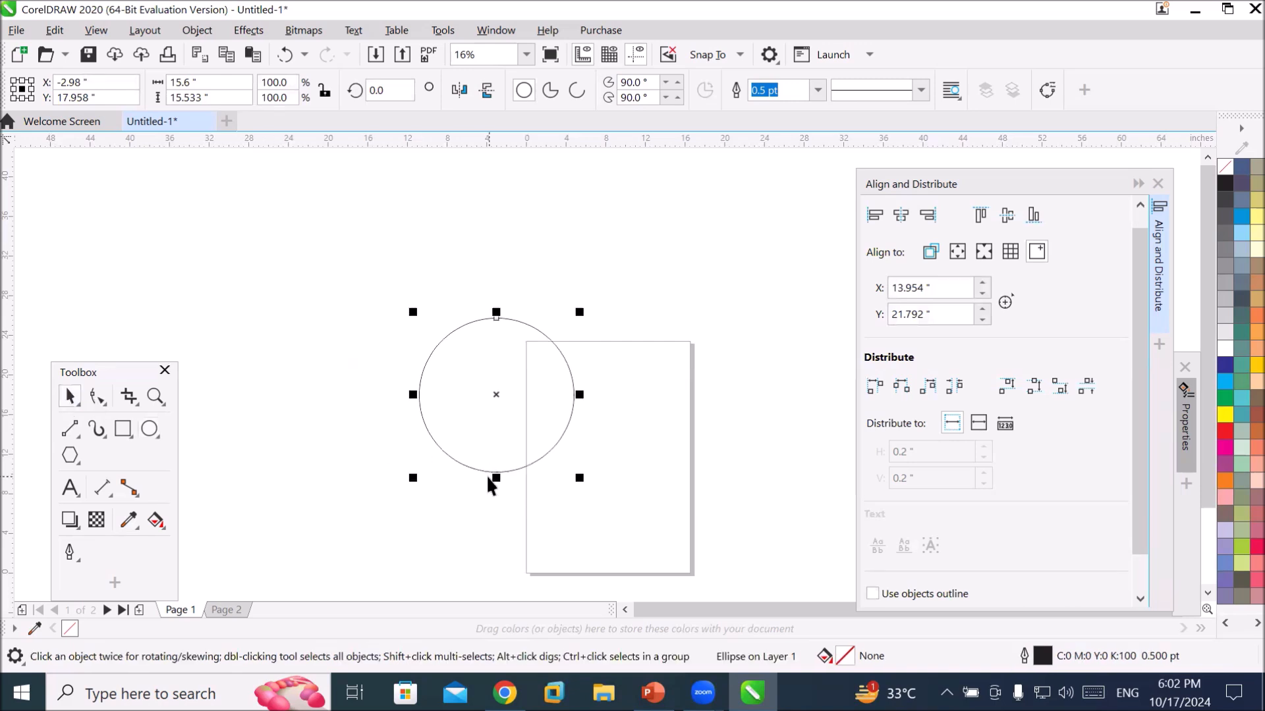
drag(477, 470, 276, 523)
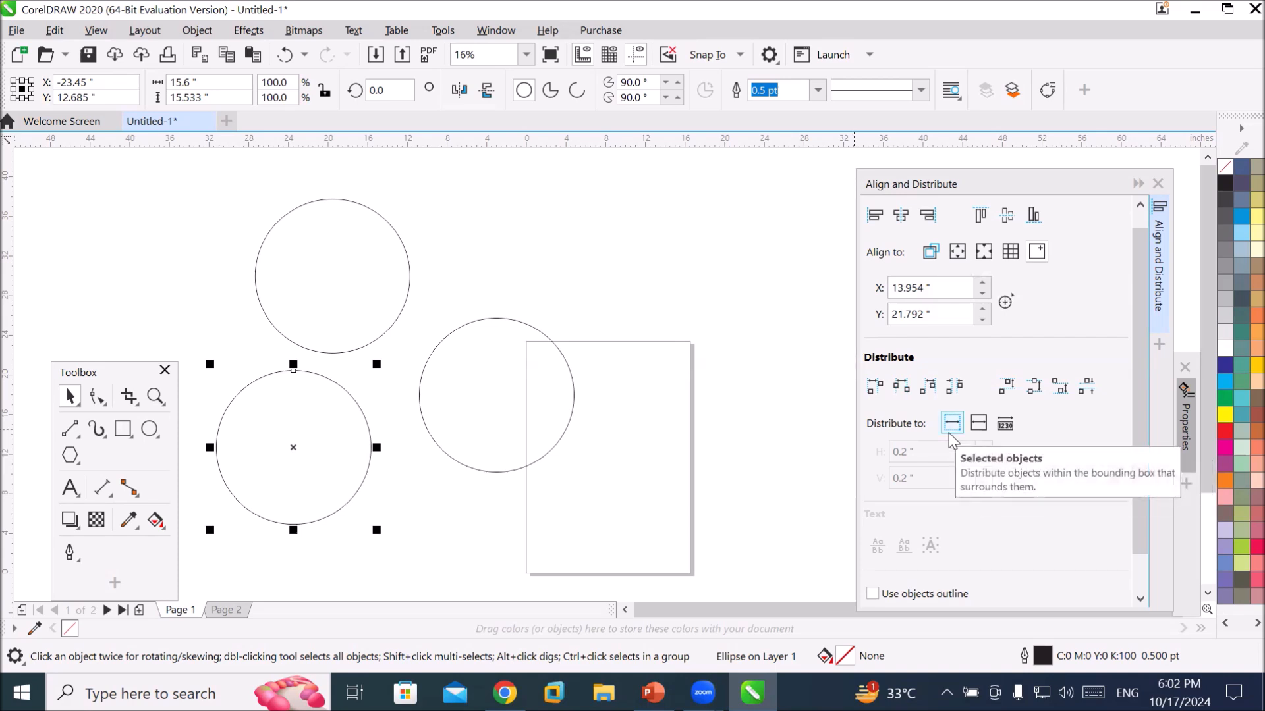
scroll(949, 433, down, 1)
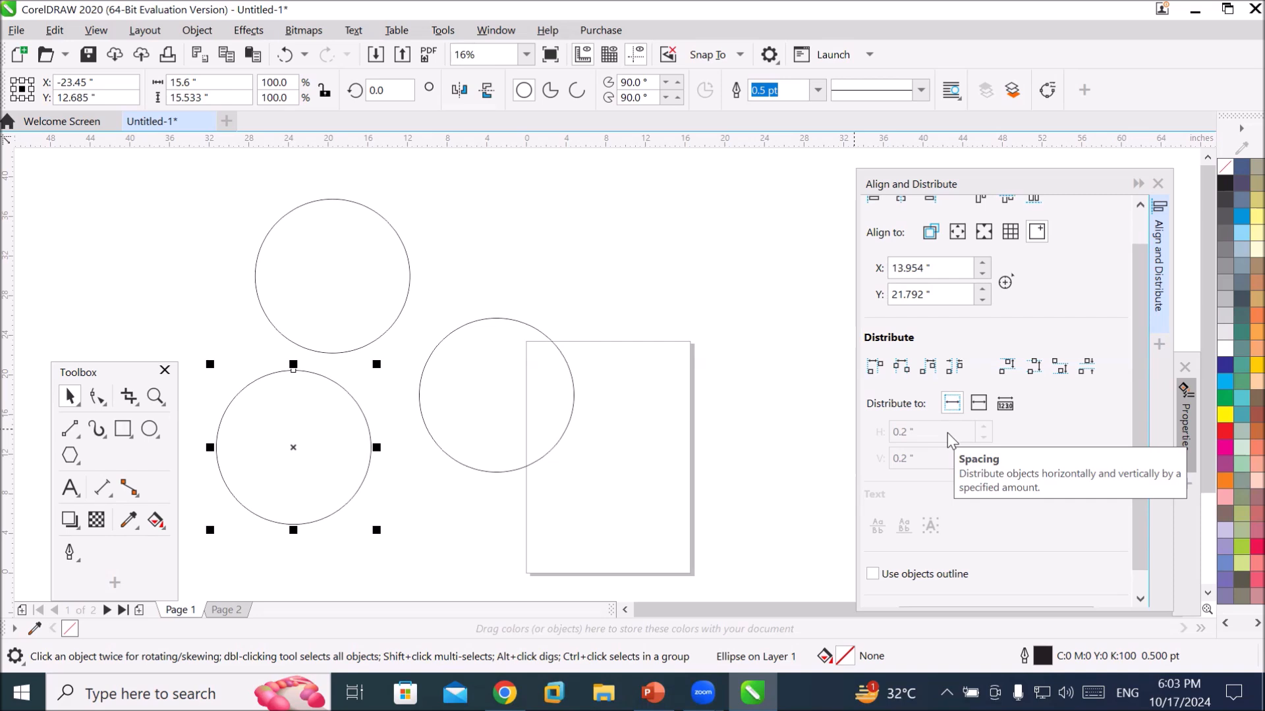
drag(152, 173, 583, 552)
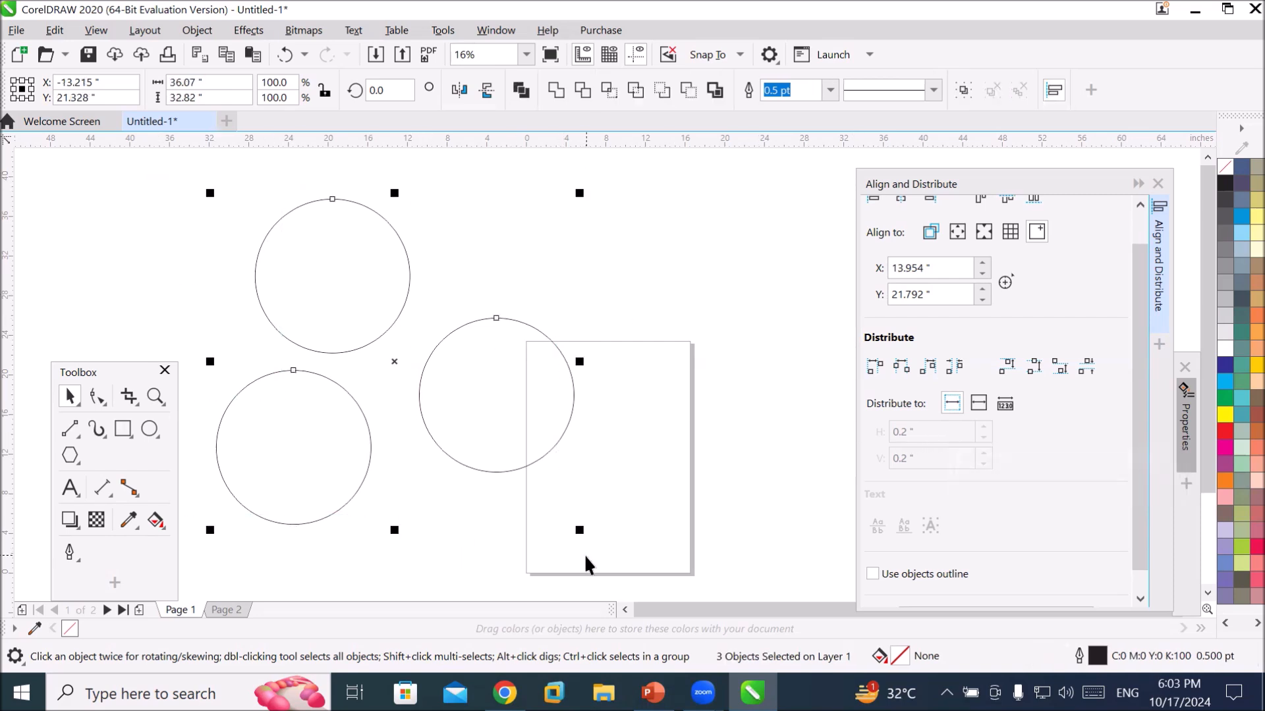
key(Delete)
Draw a rectangle about 1.67 by 1.77 inches near the page's upper-left corner and fill it with red.
scroll(531, 455, up, 1)
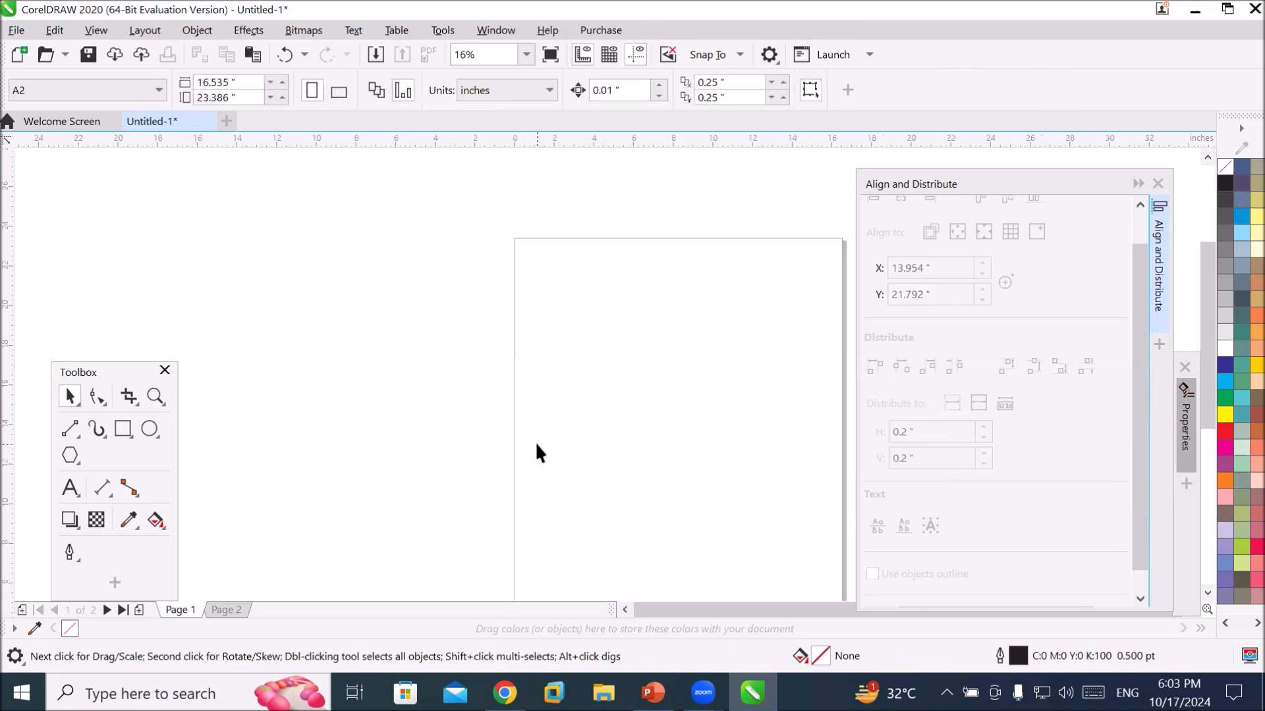
click(124, 429)
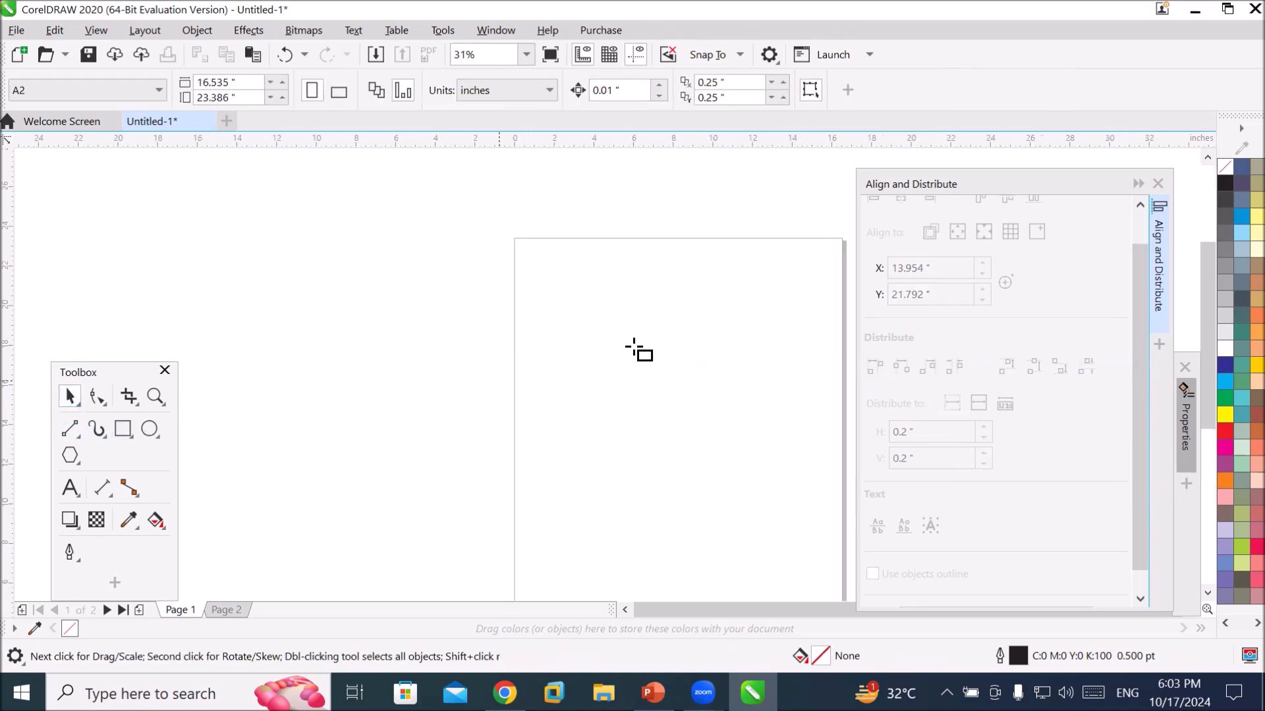
drag(543, 287, 576, 321)
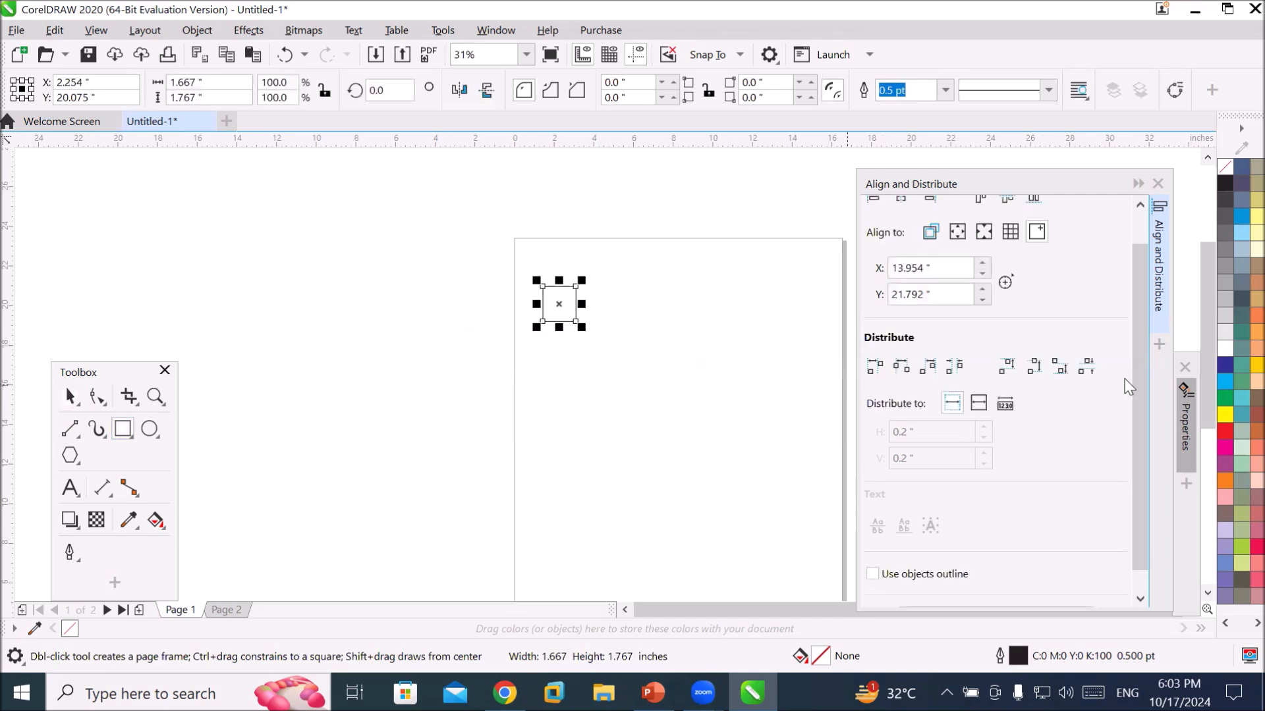
click(1224, 431)
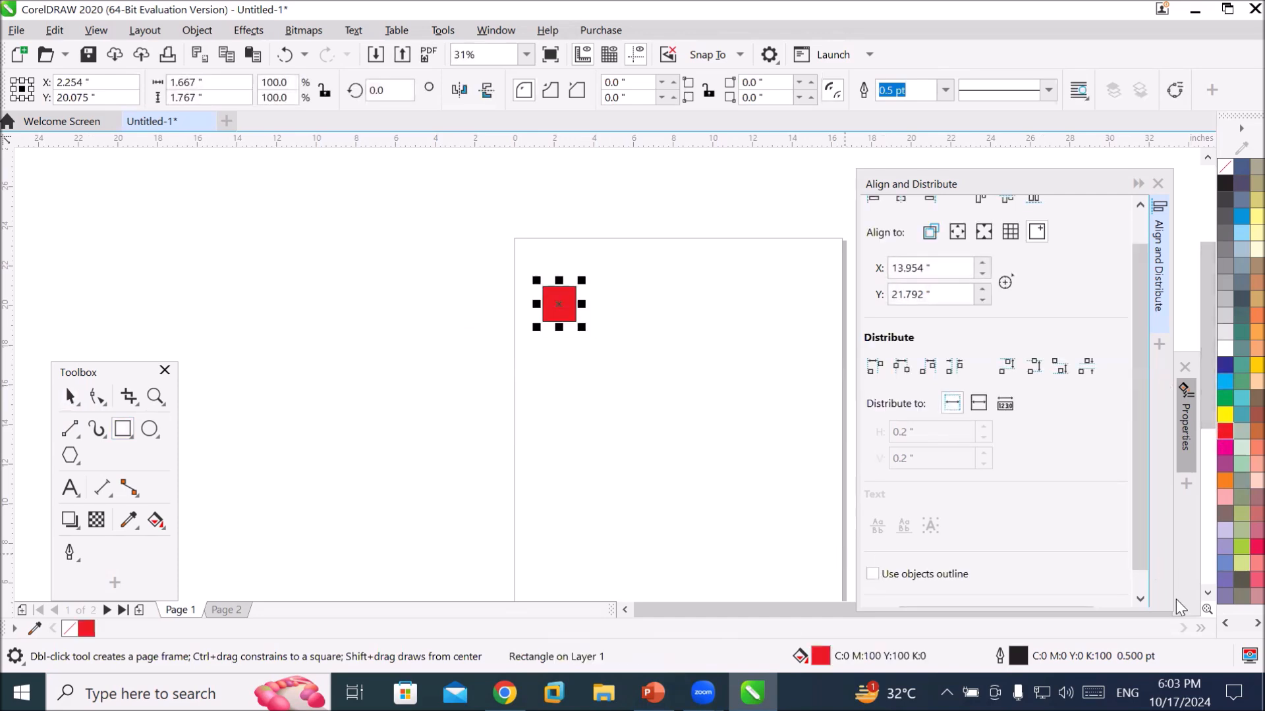
Shift the Align and Distribute docker slightly, close the Properties docker and bring the whole page width into view.
drag(936, 184, 916, 150)
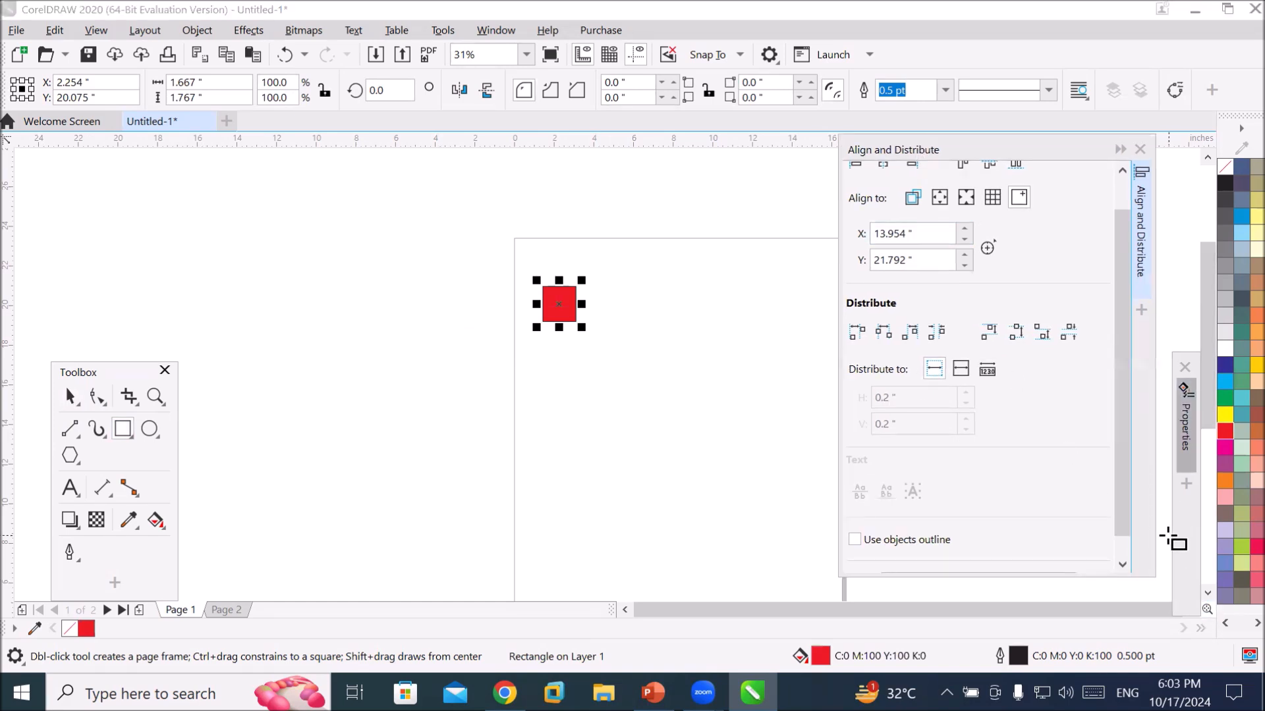
drag(1182, 534, 1164, 459)
drag(1175, 576, 1178, 429)
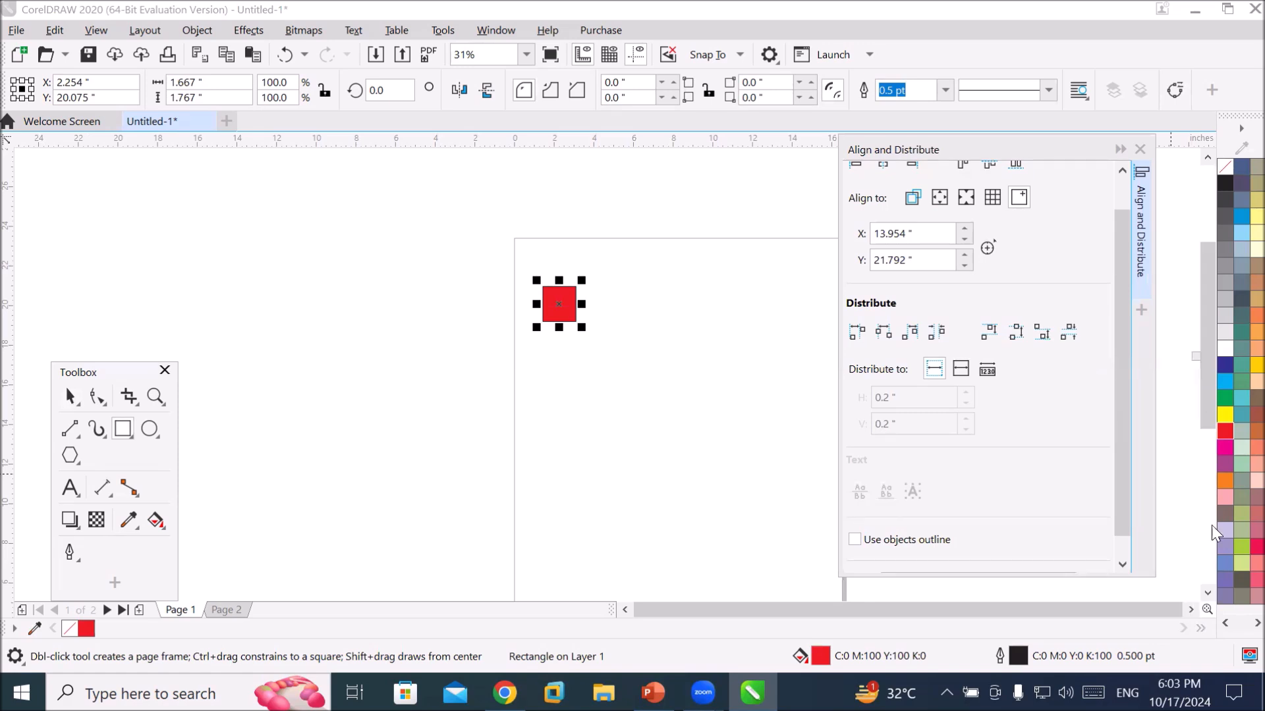
click(1185, 367)
click(1207, 593)
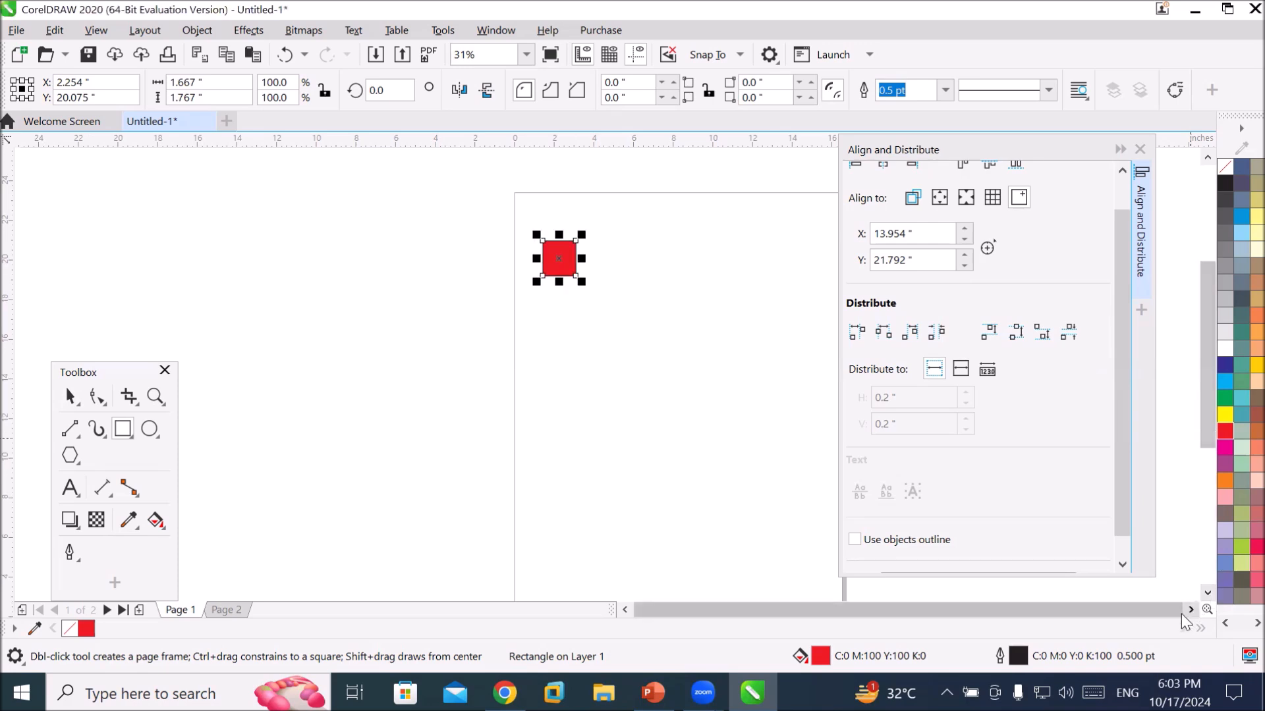
click(1190, 610)
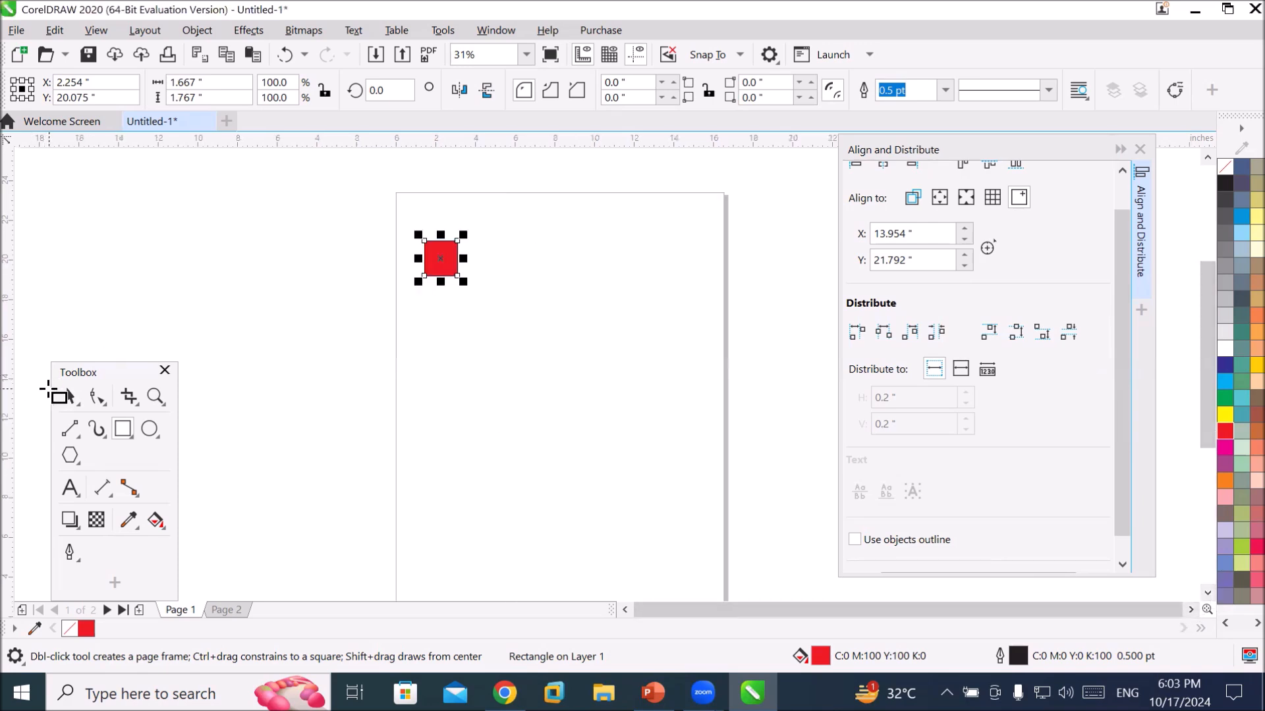
Place four copies of the red square in an uneven row to its right, across the page.
click(70, 396)
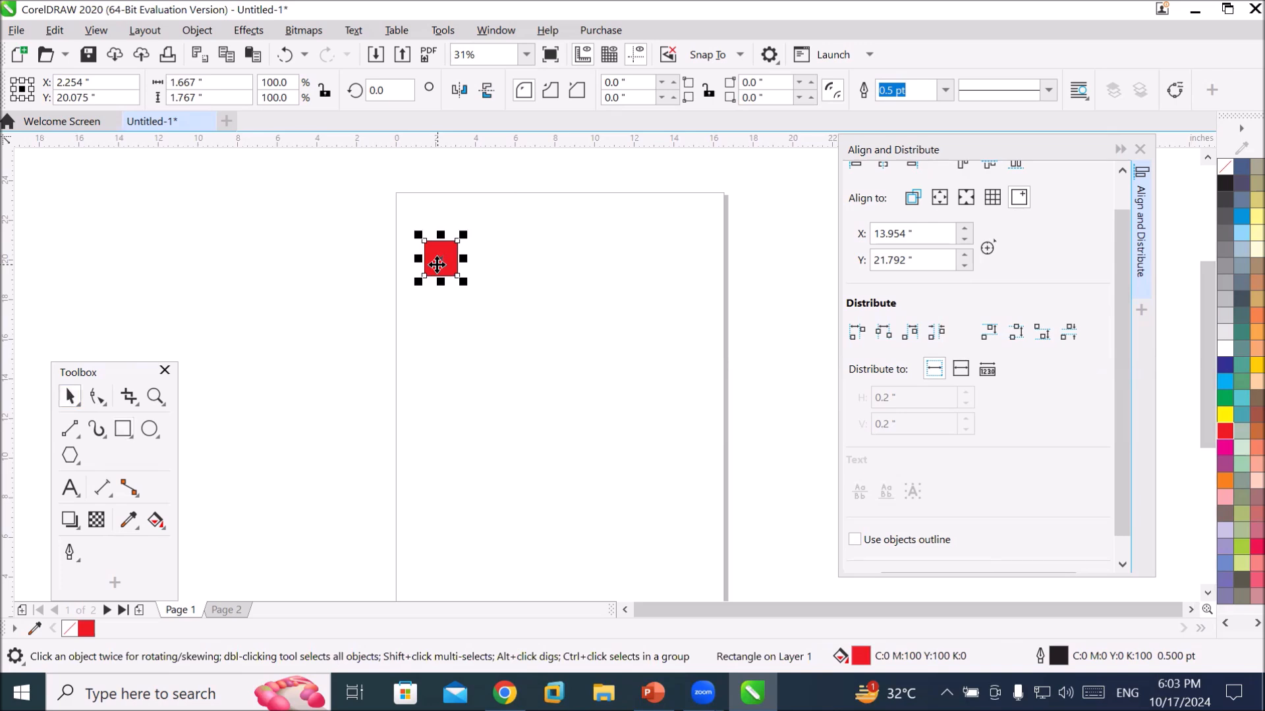
drag(437, 265, 699, 296)
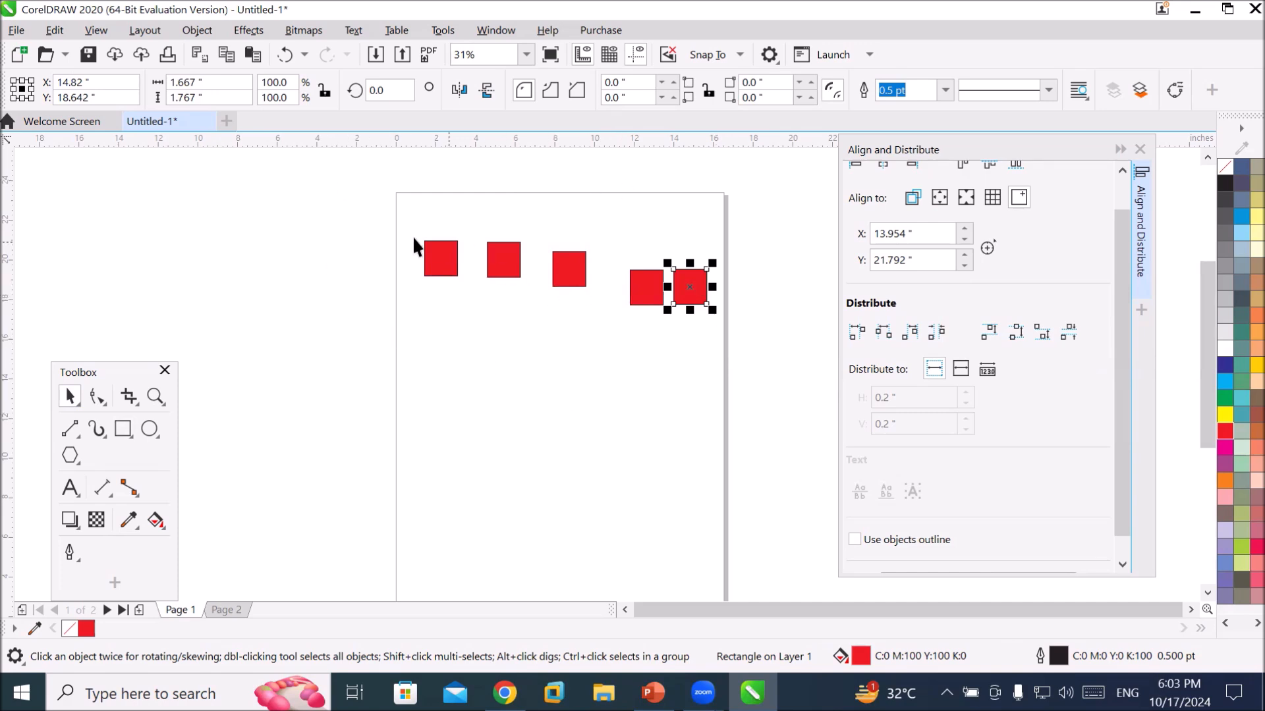
Align all five red squares by their top edges.
drag(368, 221, 721, 318)
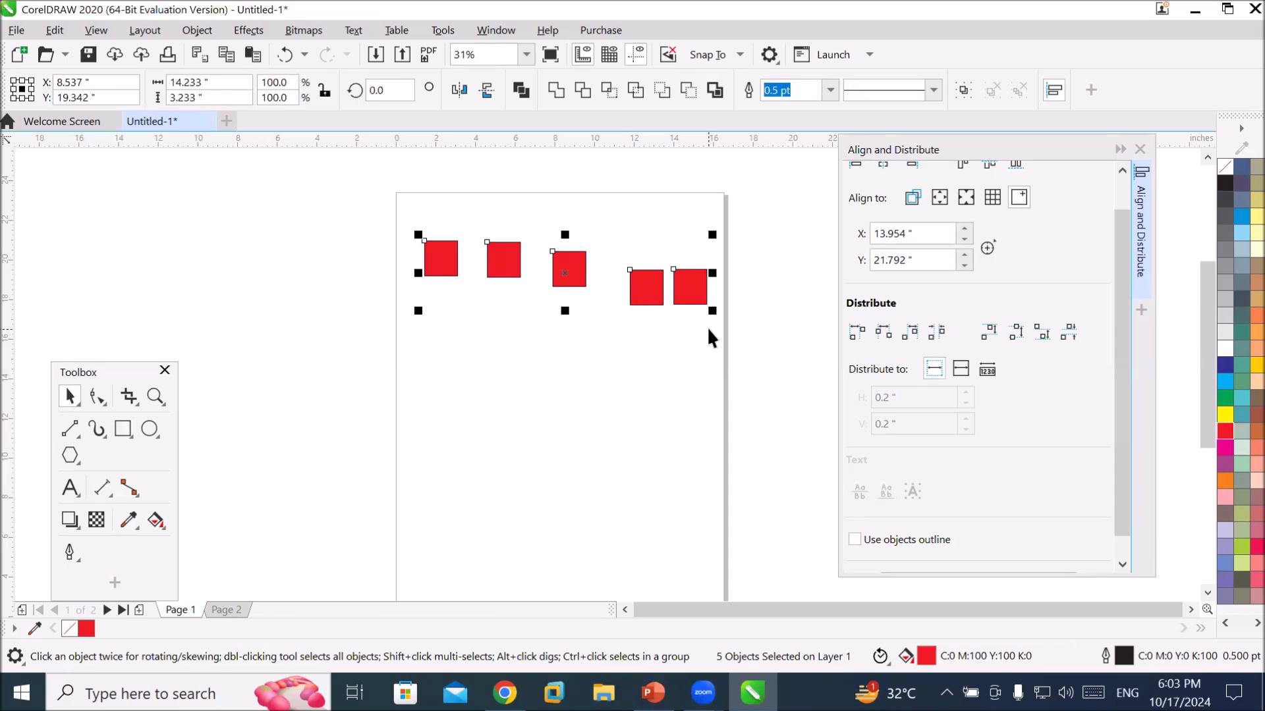
drag(1203, 295, 1196, 281)
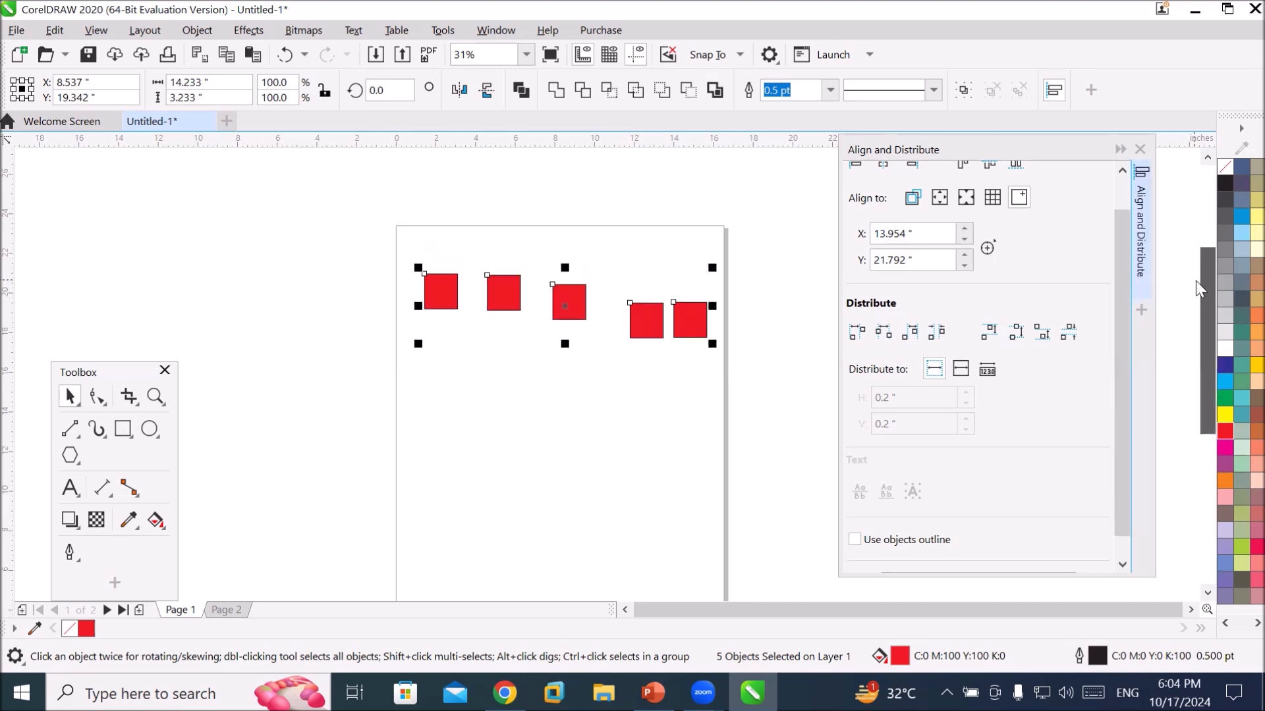
click(965, 149)
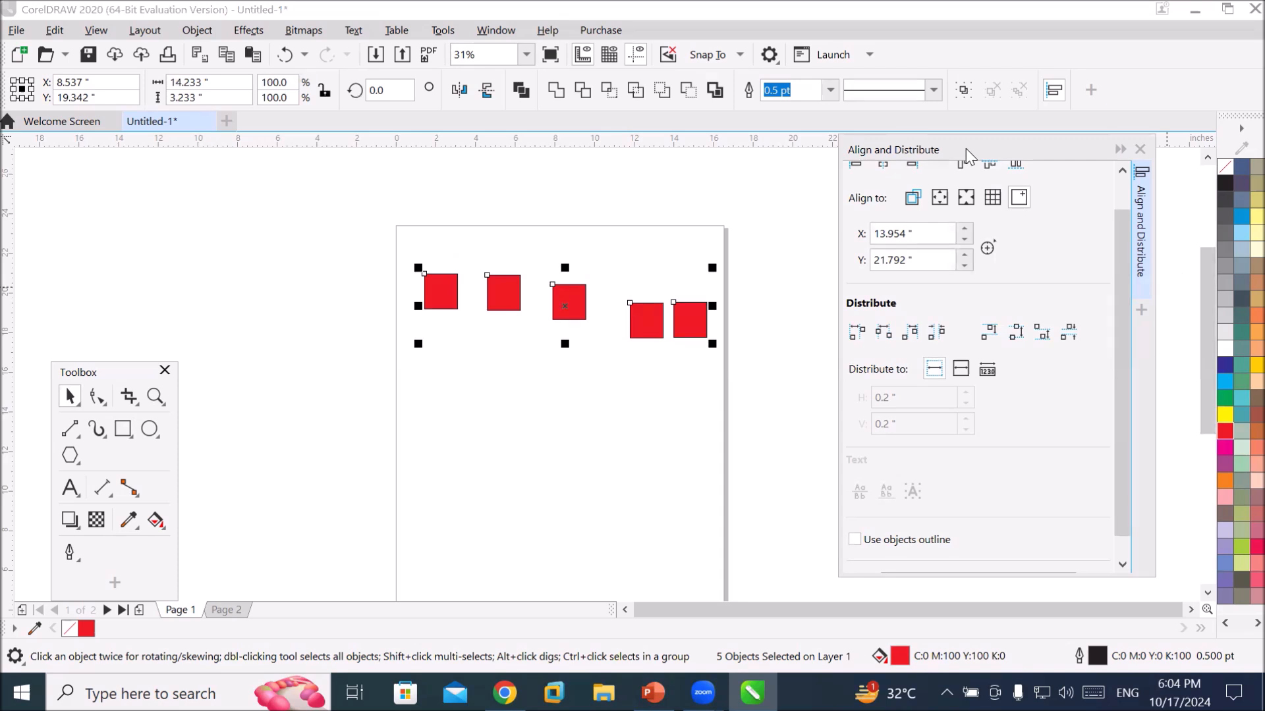
drag(966, 152, 948, 189)
scroll(1090, 322, up, 1)
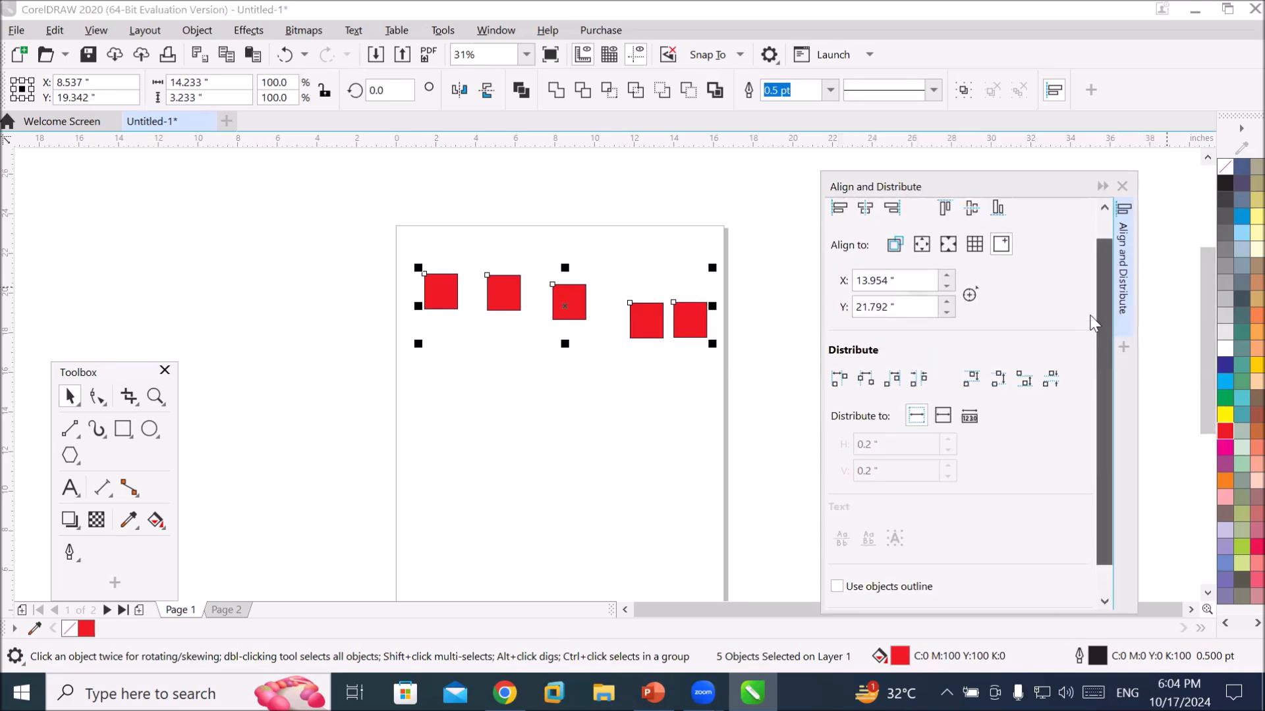
scroll(1090, 323, up, 1)
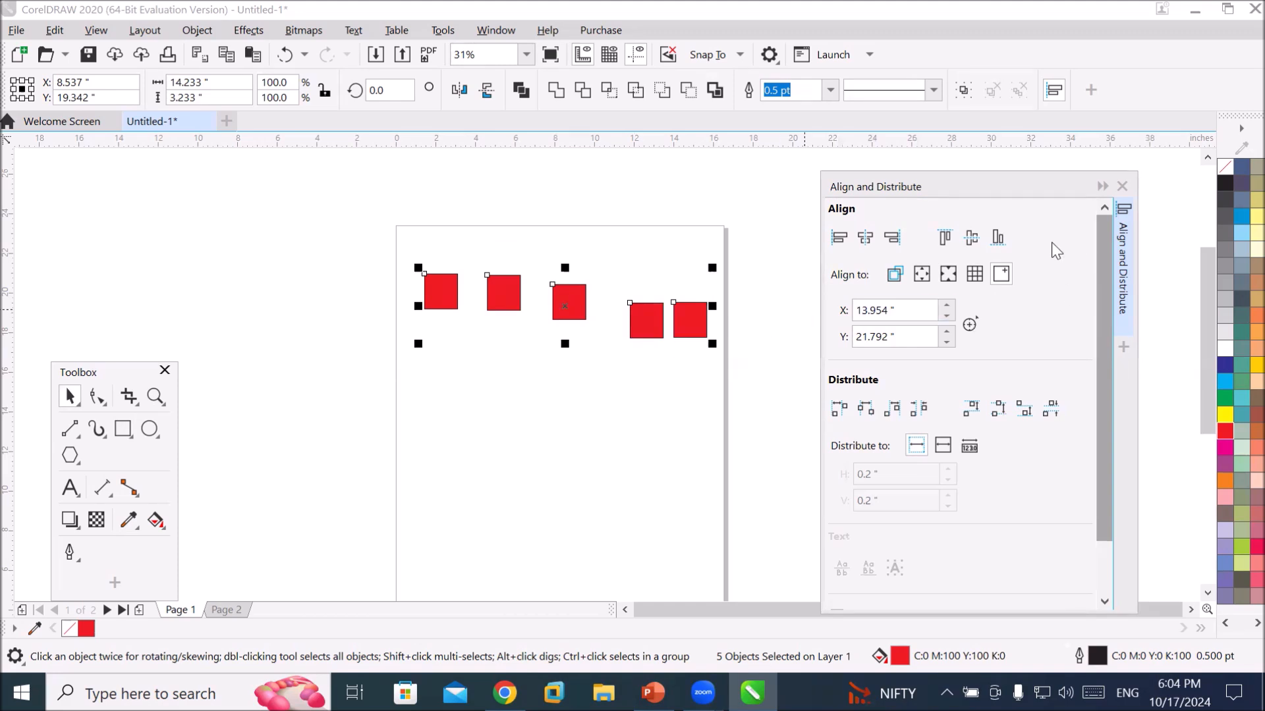
click(945, 237)
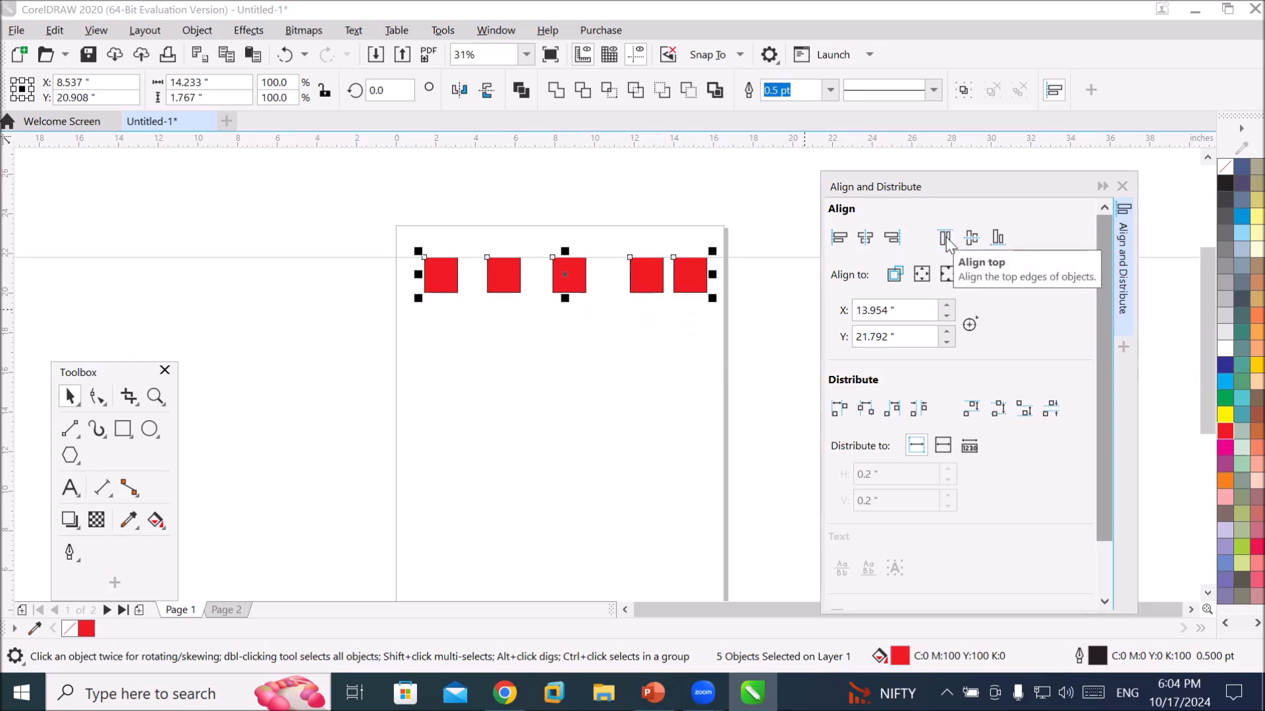
Try distributing the five squares evenly from their left edges and undo it.
click(839, 411)
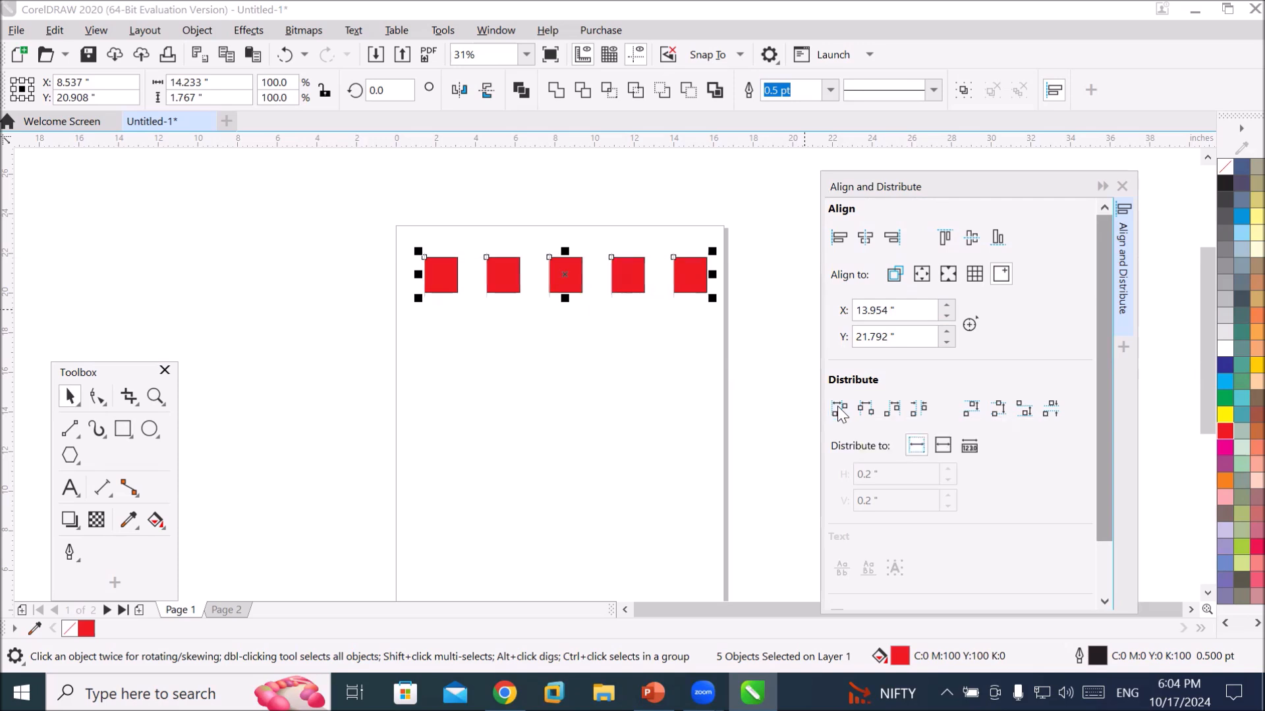
key(ctrl+z)
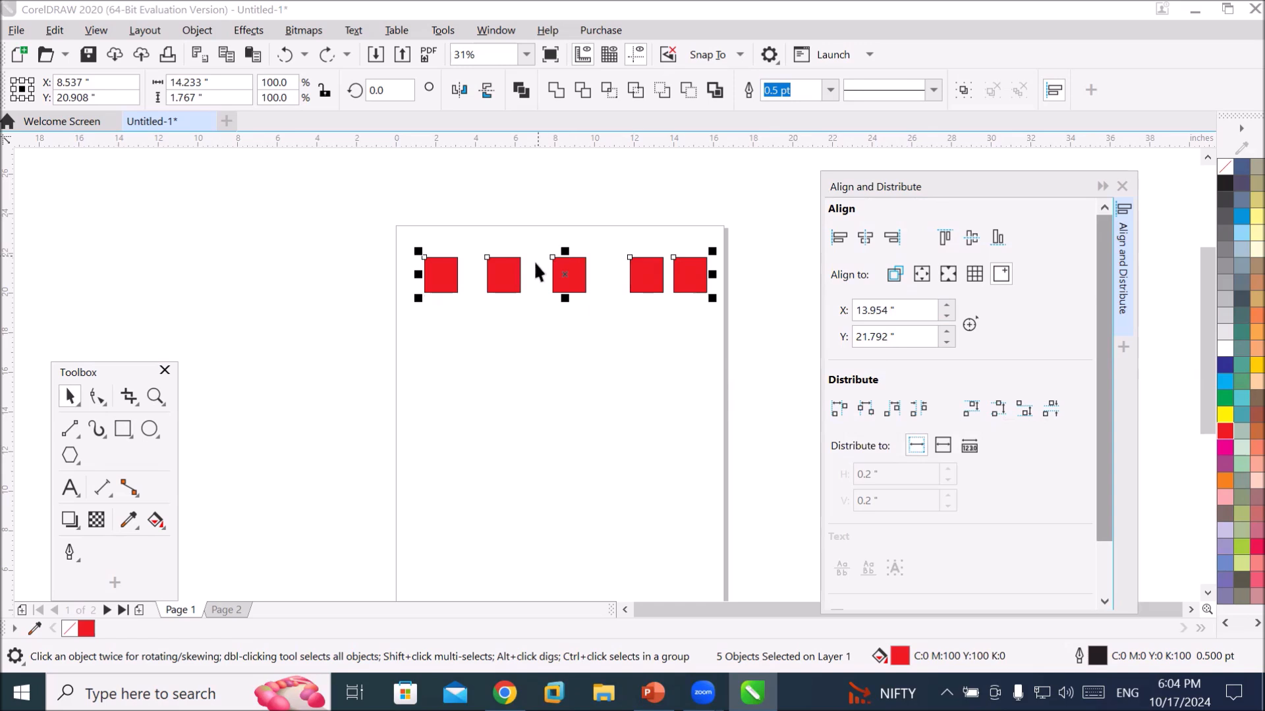
Rotate the row of five squares by about 270 degrees into a vertical column along the page's left side.
click(571, 274)
drag(711, 248, 465, 517)
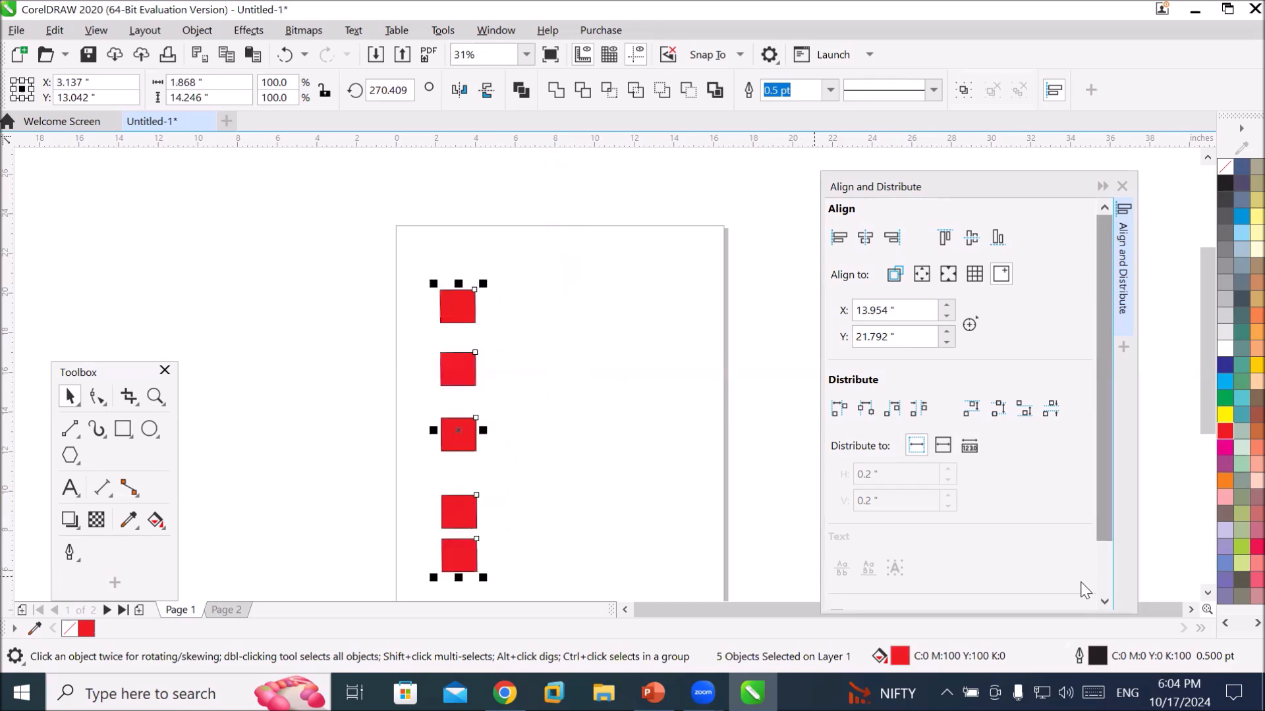
Try distributing the column of squares evenly from their top edges and undo it.
click(1205, 591)
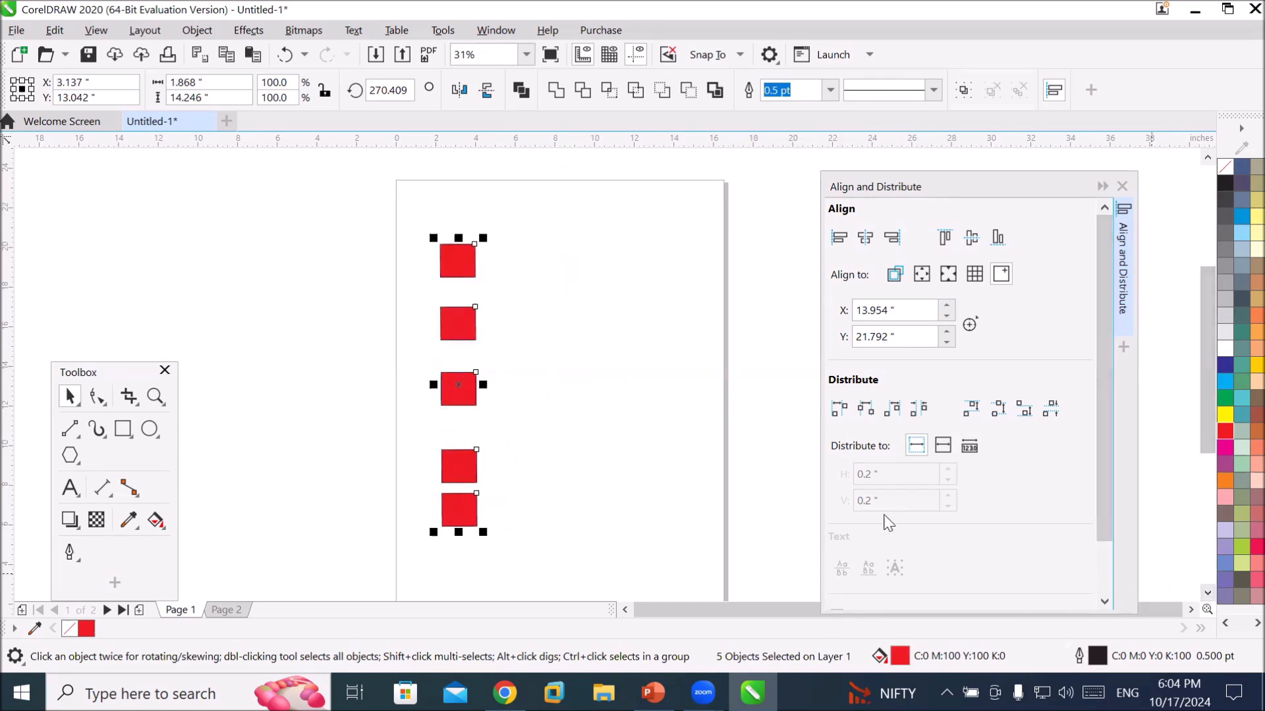
scroll(883, 527, down, 1)
scroll(559, 540, down, 1)
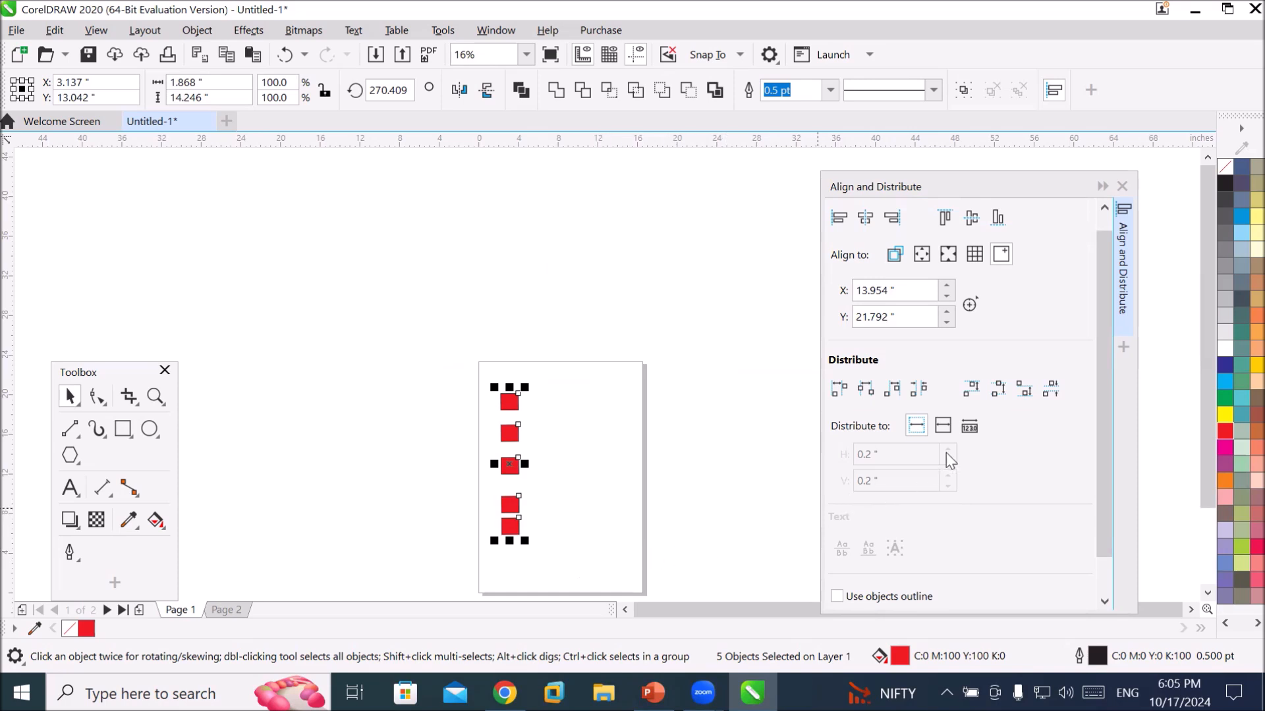
click(970, 387)
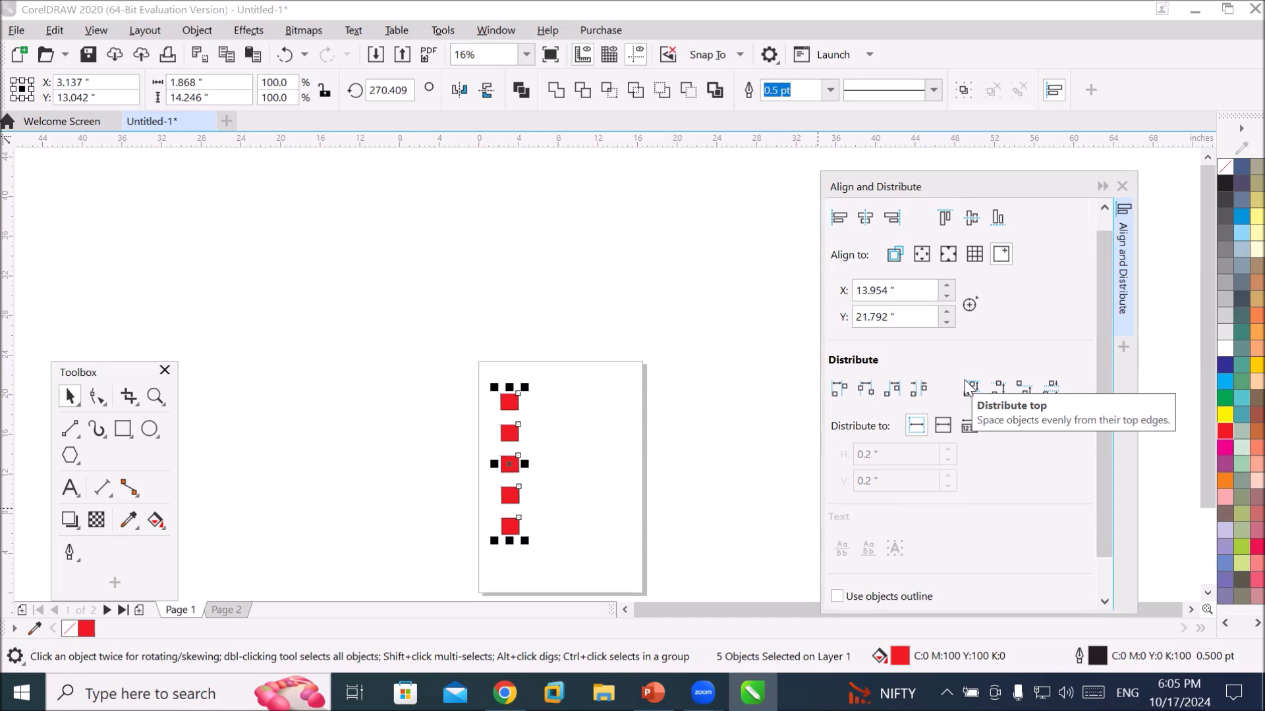
key(ctrl+z)
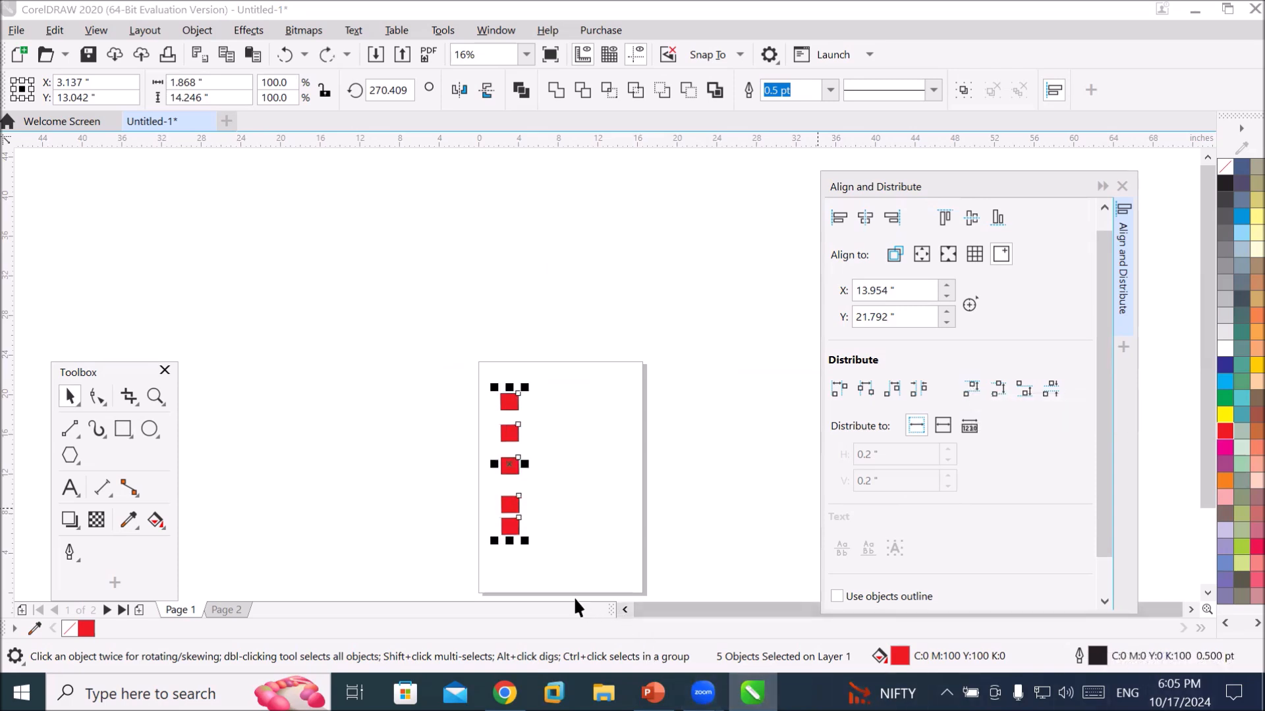
Distribute the five squares of the column evenly from their top edges.
scroll(573, 595, up, 2)
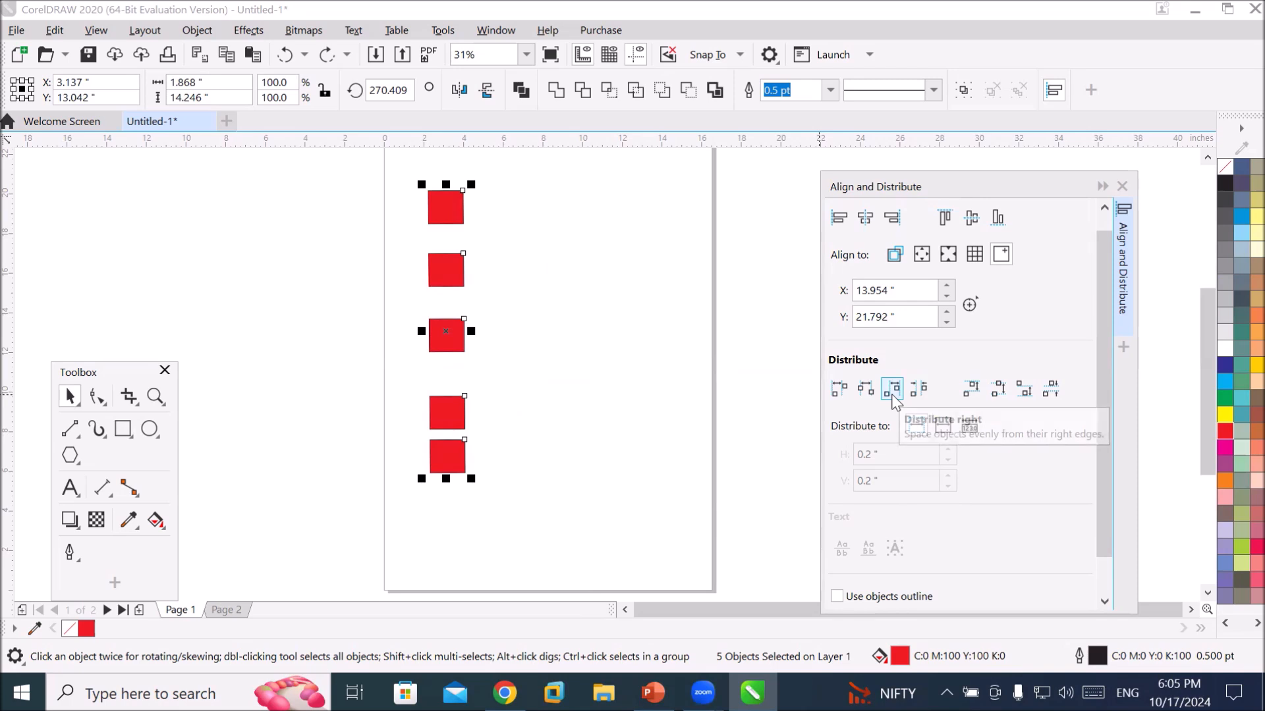
click(971, 389)
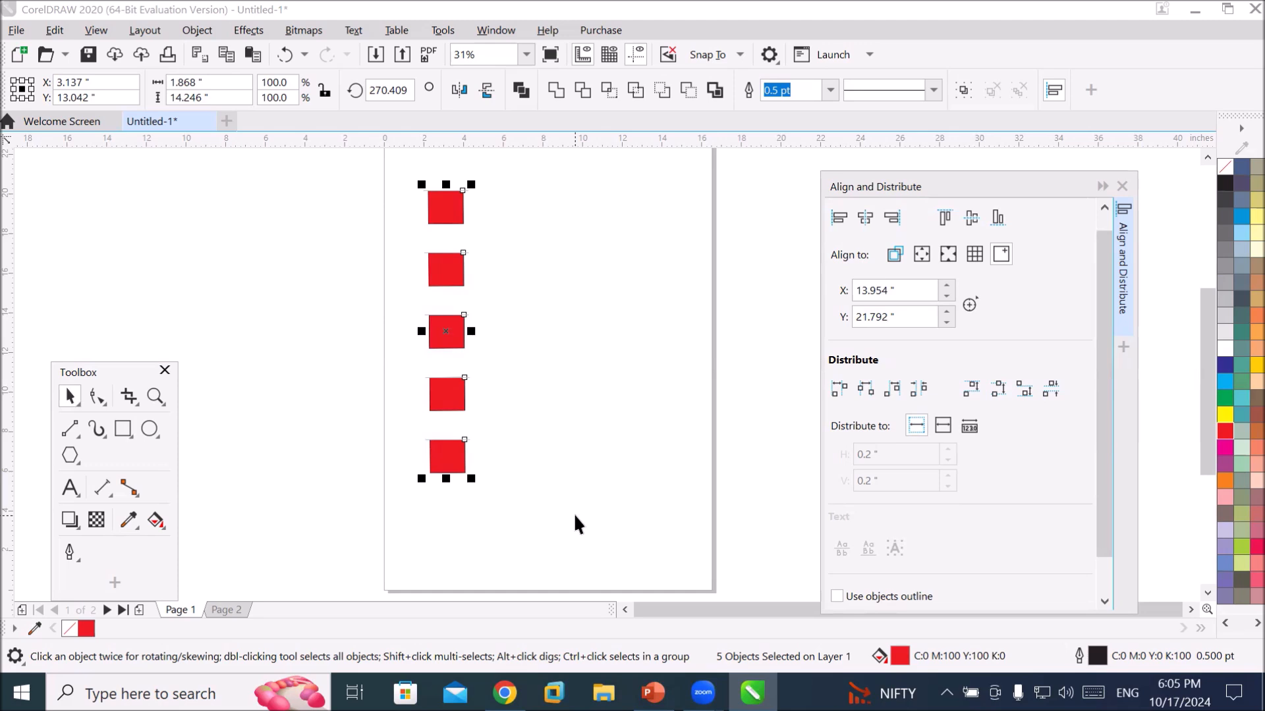
Set the selected squares' alignment reference to the page edge.
scroll(575, 516, down, 1)
scroll(575, 517, up, 1)
scroll(575, 516, down, 1)
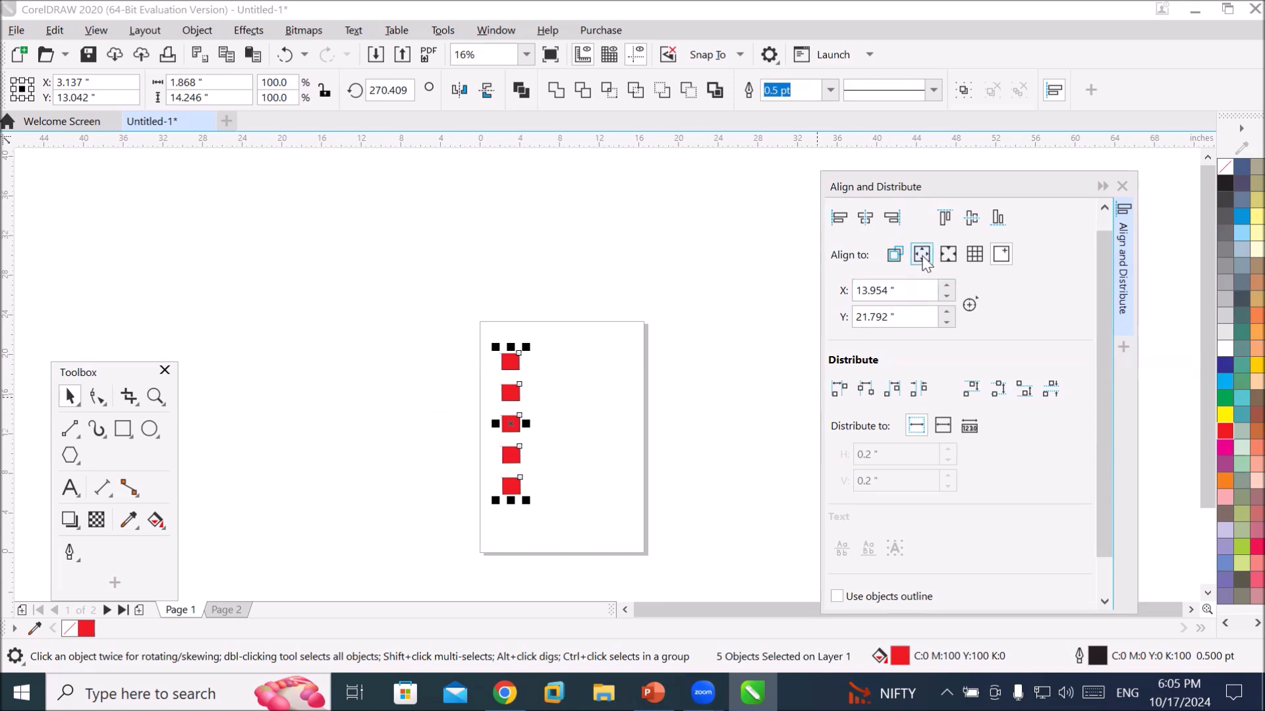
click(922, 255)
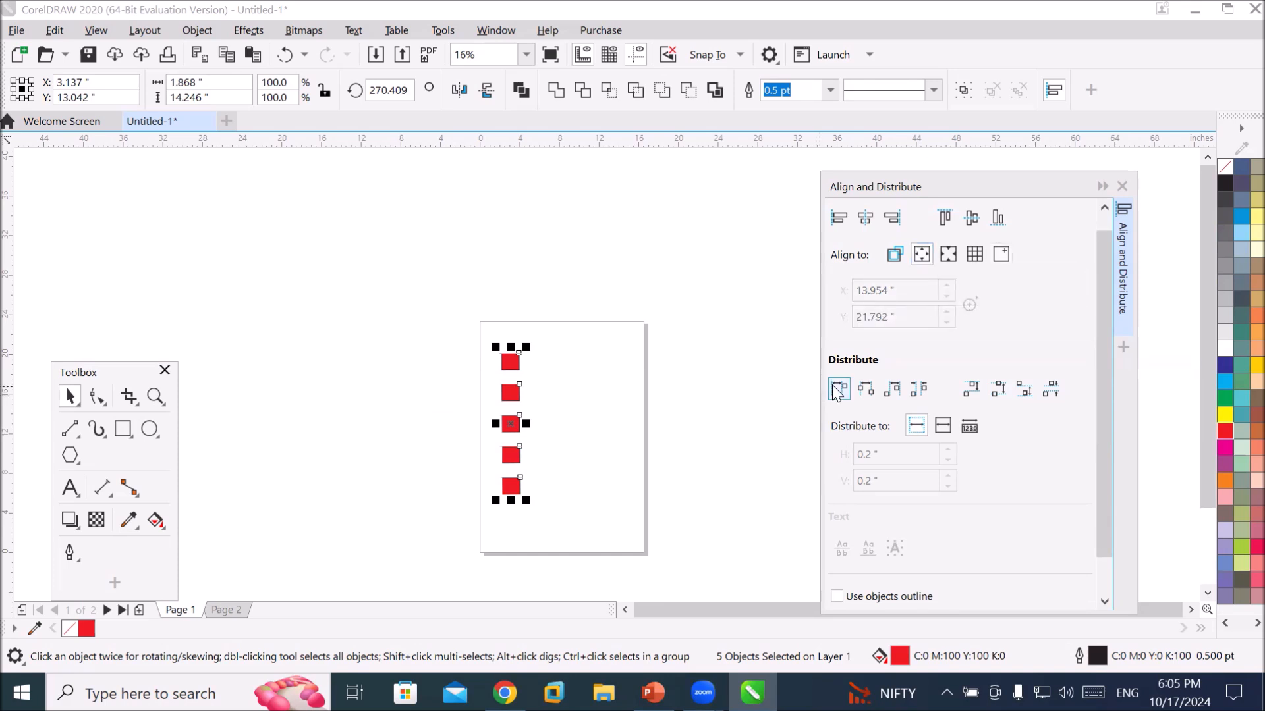
Move the topmost square to the page's upper edge and the bottommost one to its lower edge, and select all five.
click(569, 440)
drag(510, 360, 502, 328)
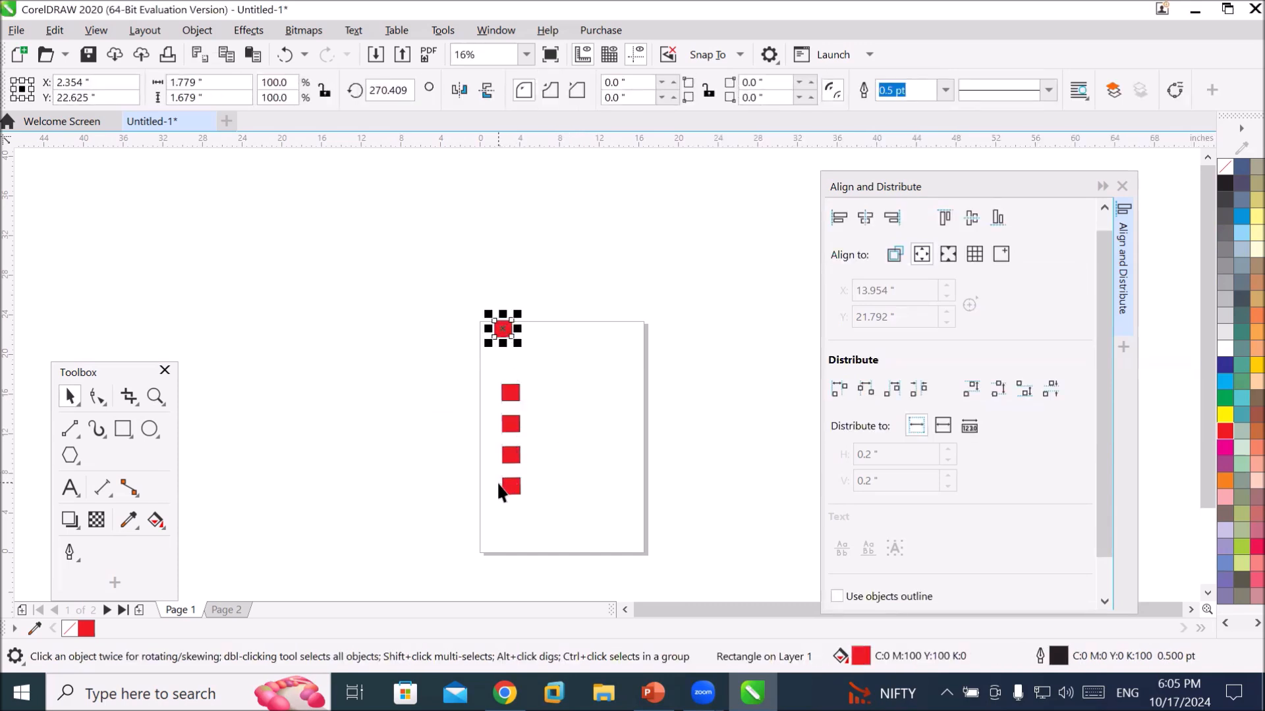
drag(507, 491, 505, 543)
drag(452, 311, 565, 592)
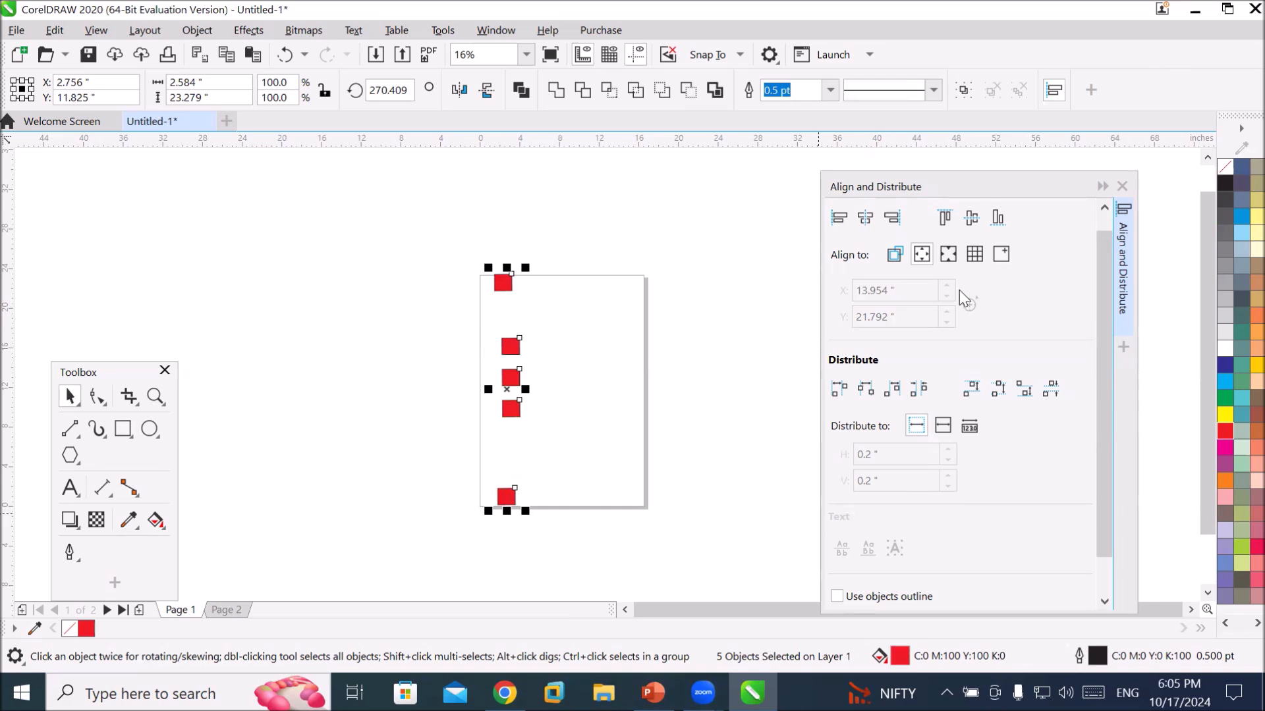
Distribute the five squares evenly from their left edges, and from their top edges over the entire page.
click(838, 393)
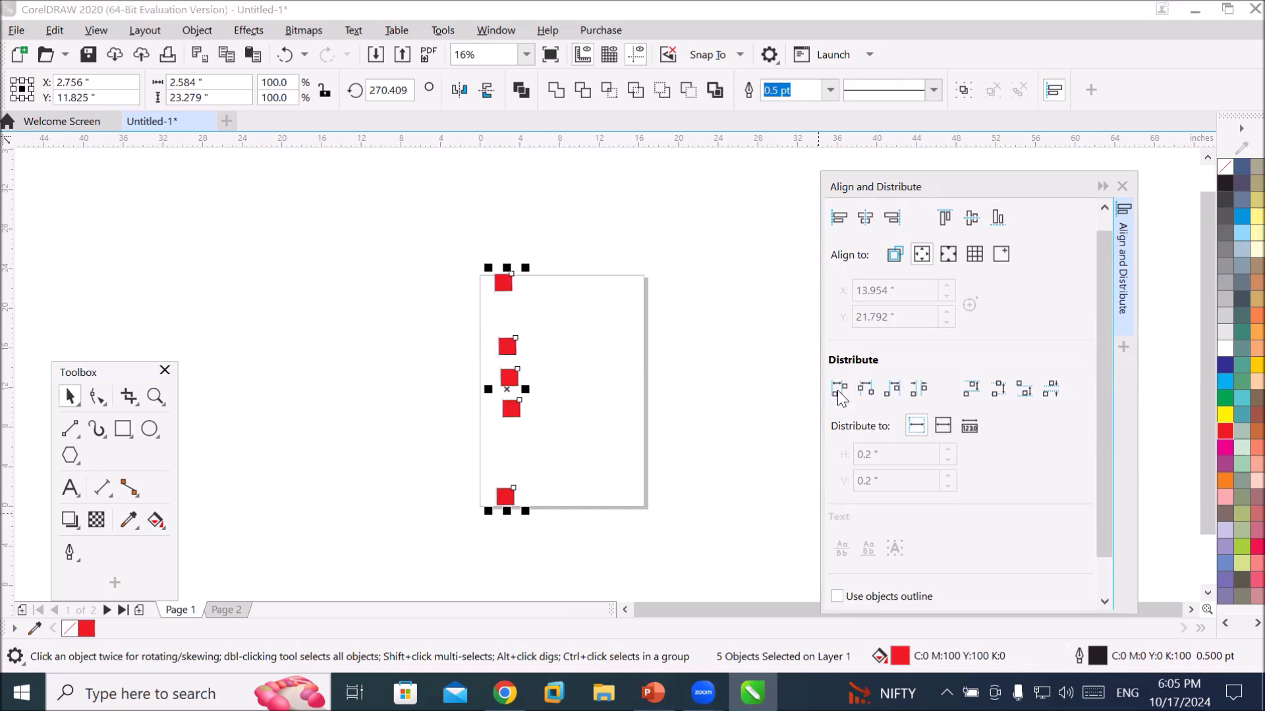
click(943, 425)
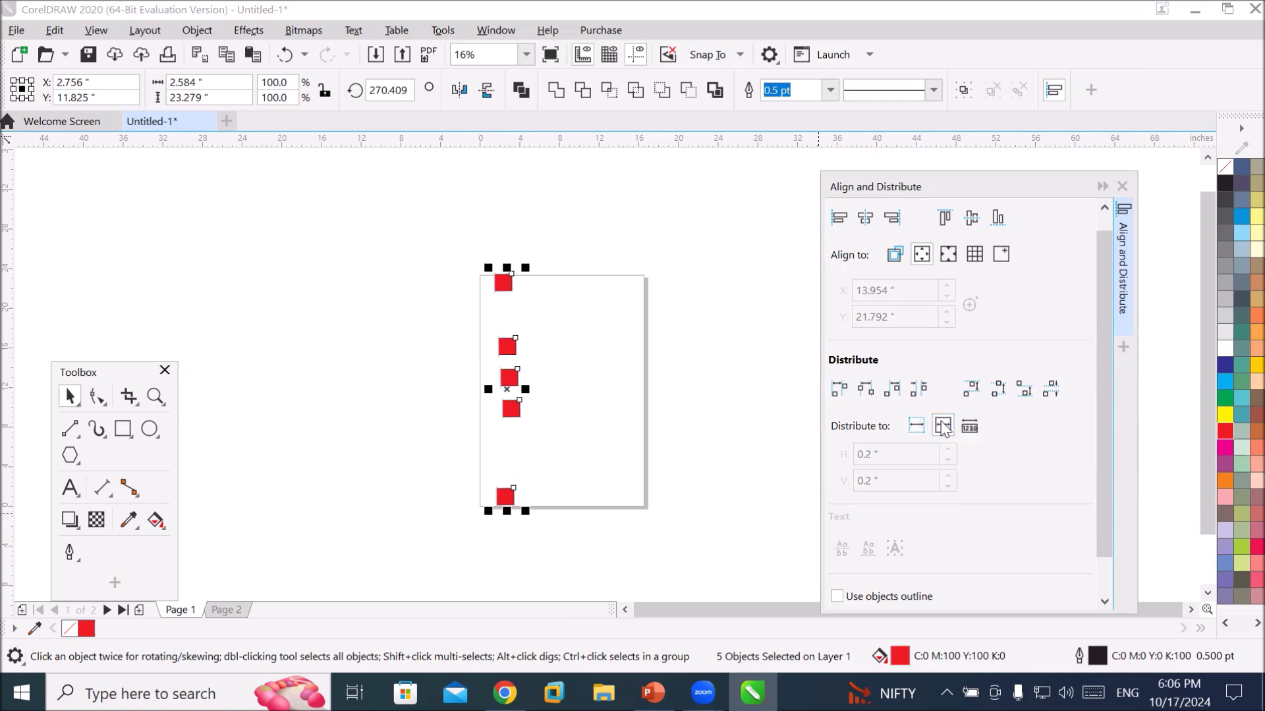
click(970, 389)
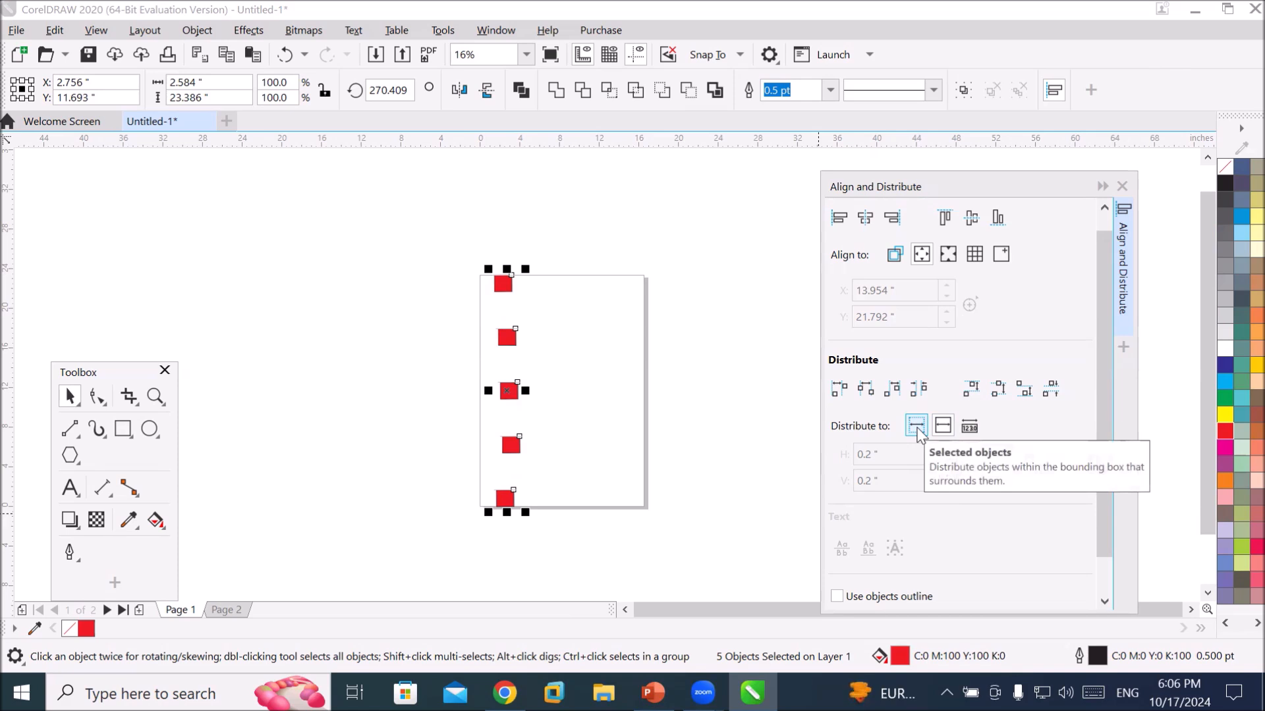
click(943, 426)
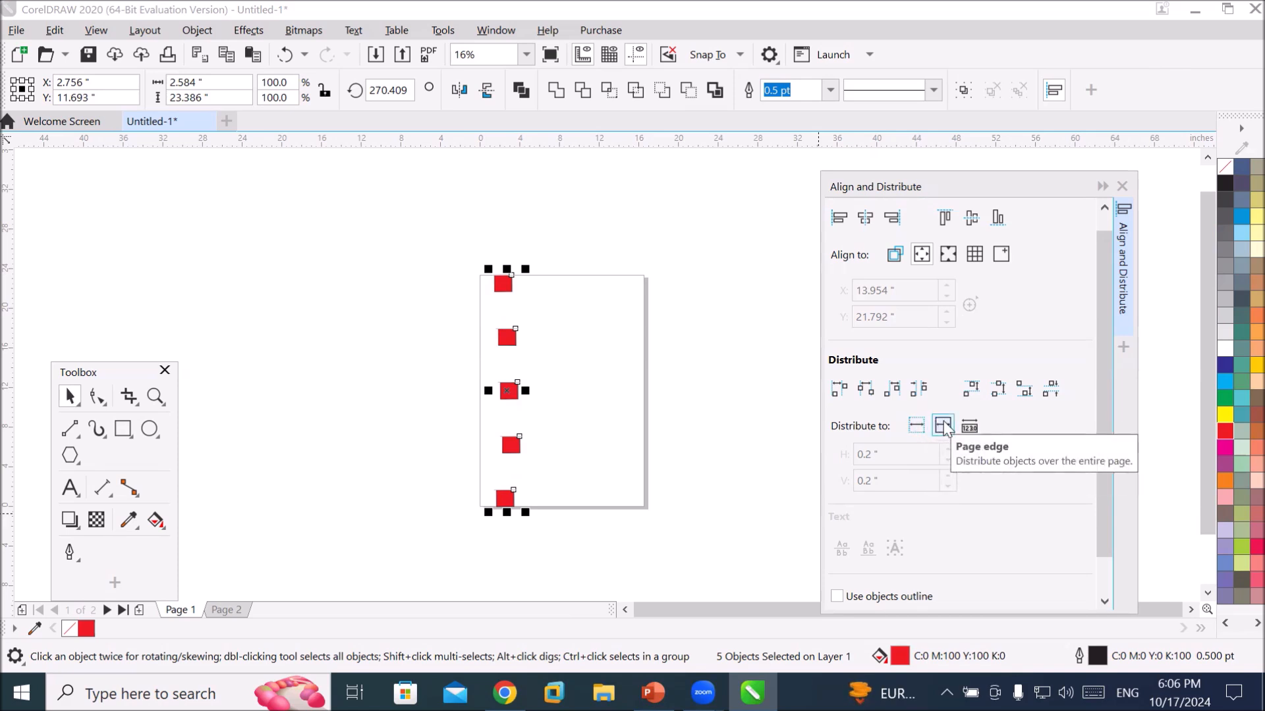
click(944, 427)
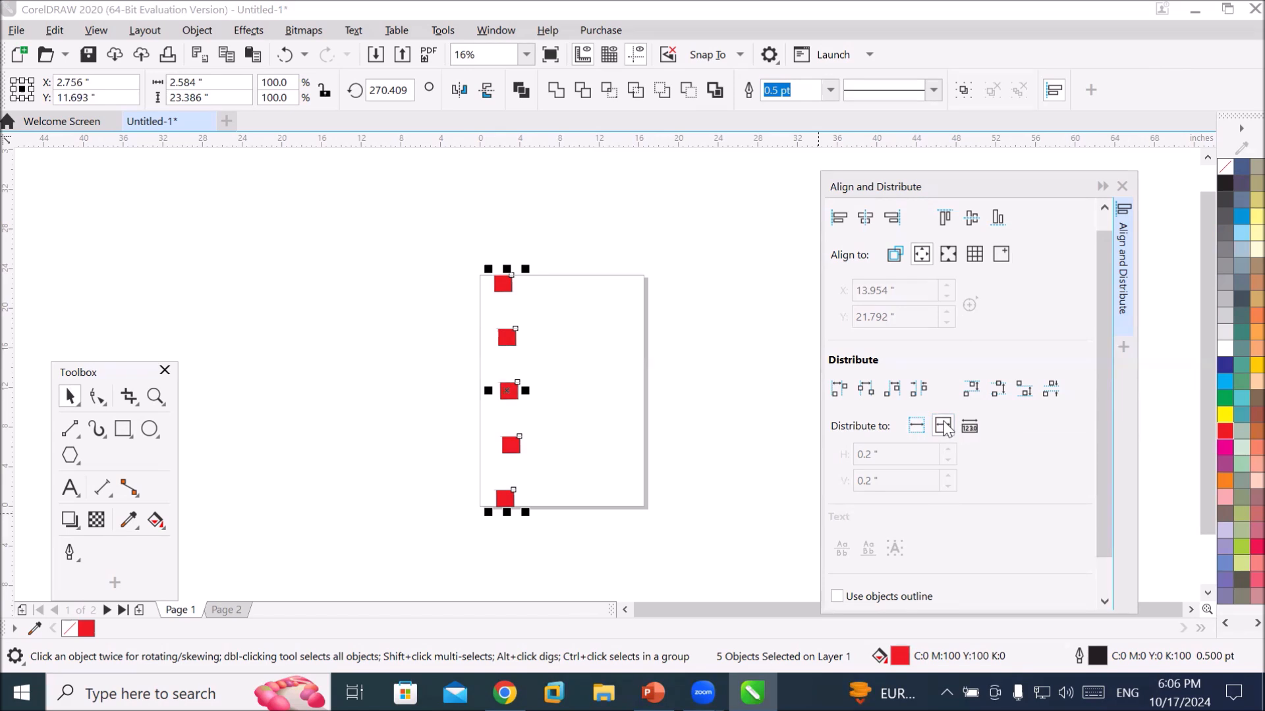
Align the column of squares to the page's left edge and copy it to the middle and right side of the page.
click(840, 219)
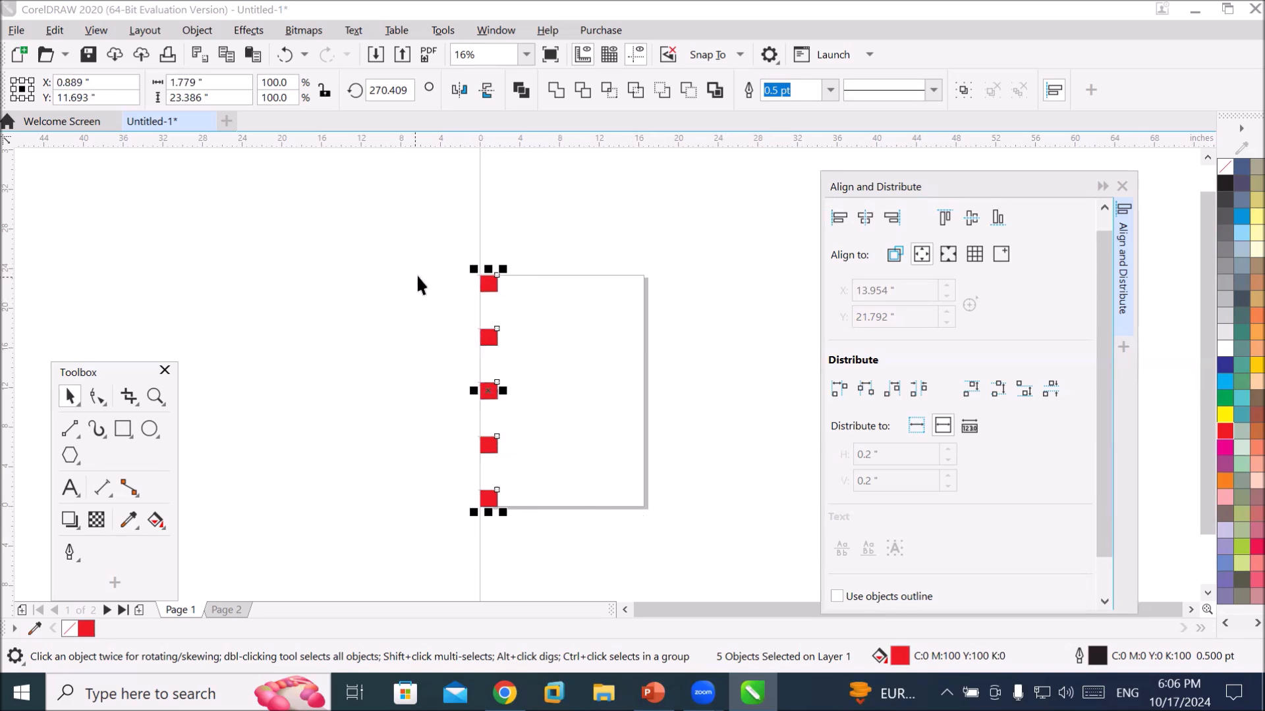
drag(484, 335, 567, 339)
right_click(633, 339)
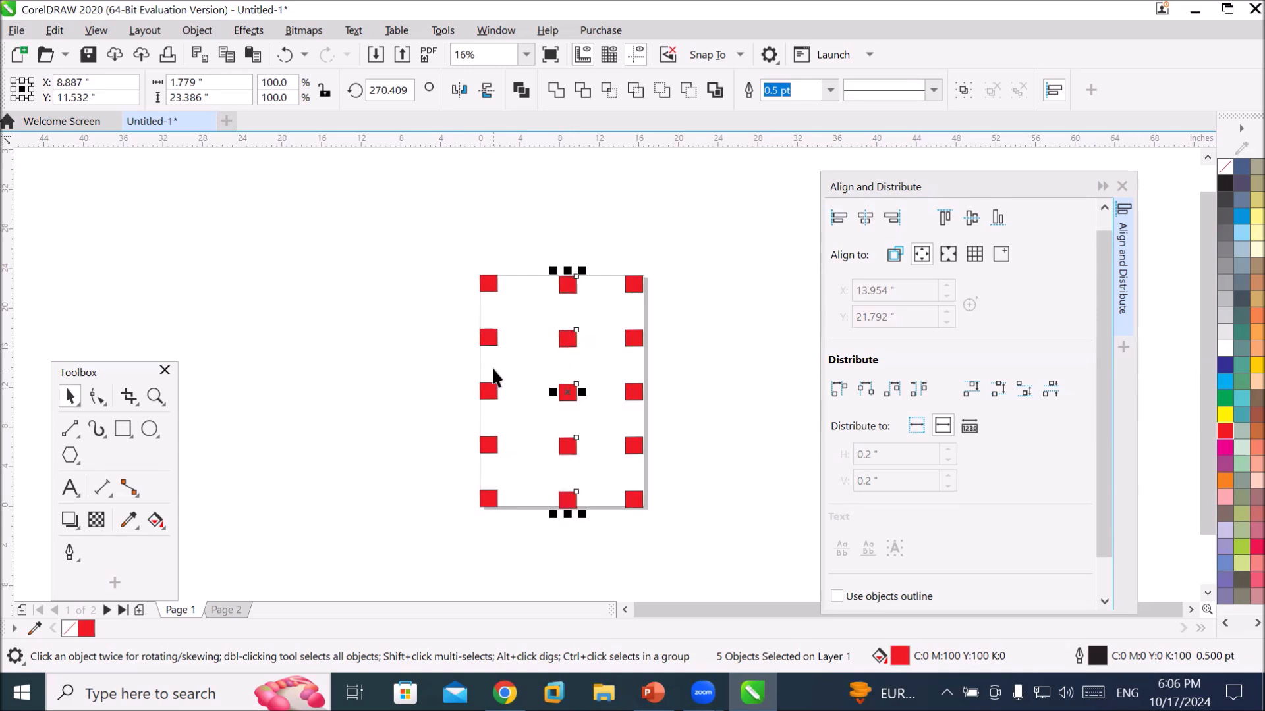
click(408, 373)
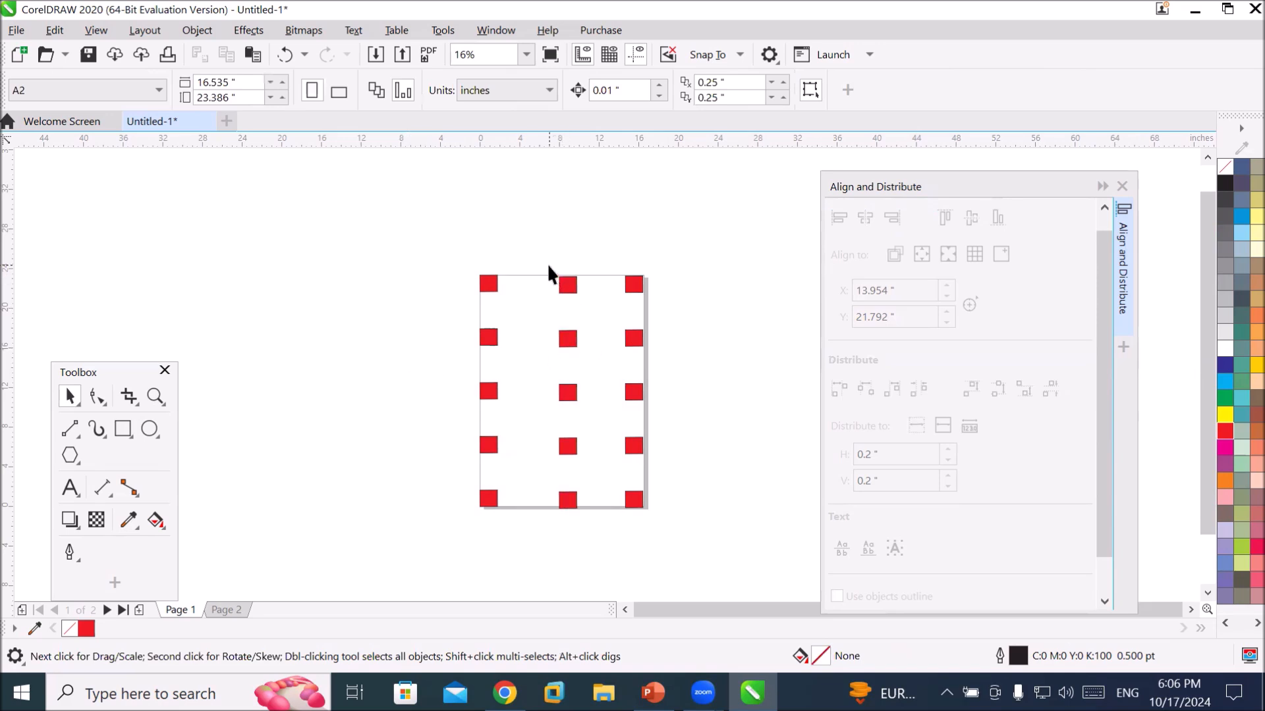
Move the middle column's topmost and bottommost squares inward and select the column's five squares.
drag(570, 295, 565, 312)
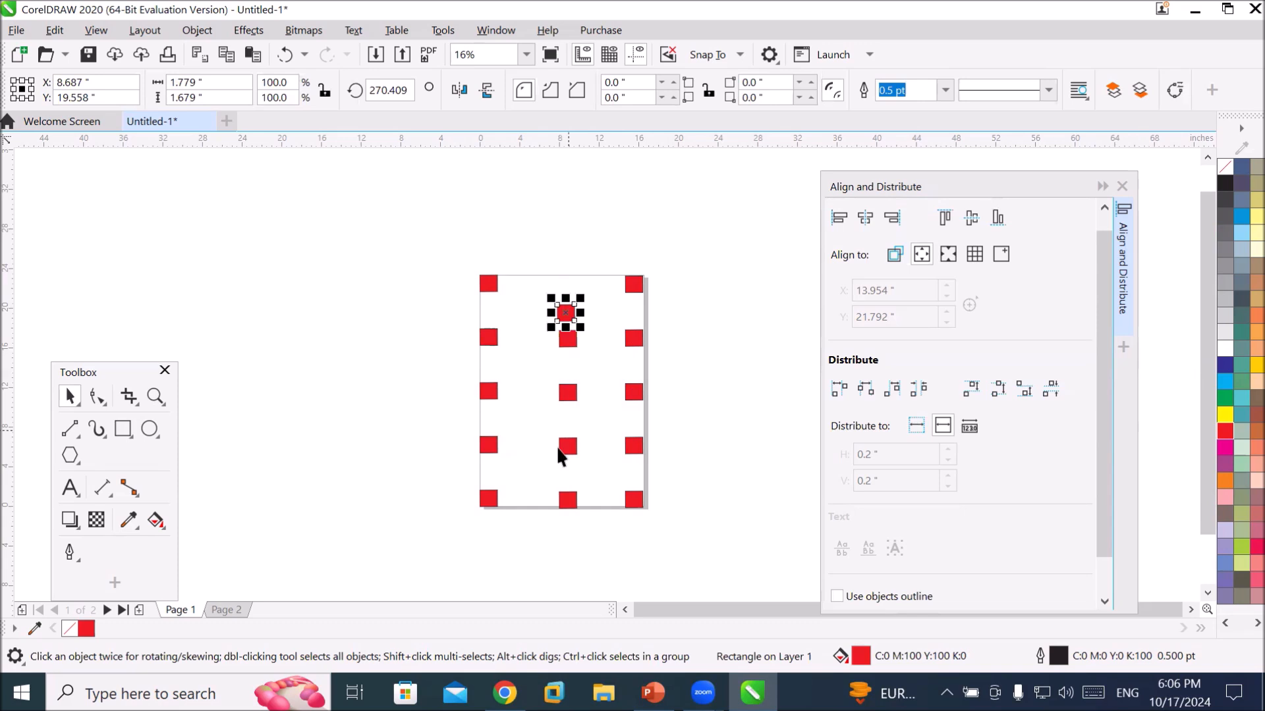
drag(571, 500, 569, 472)
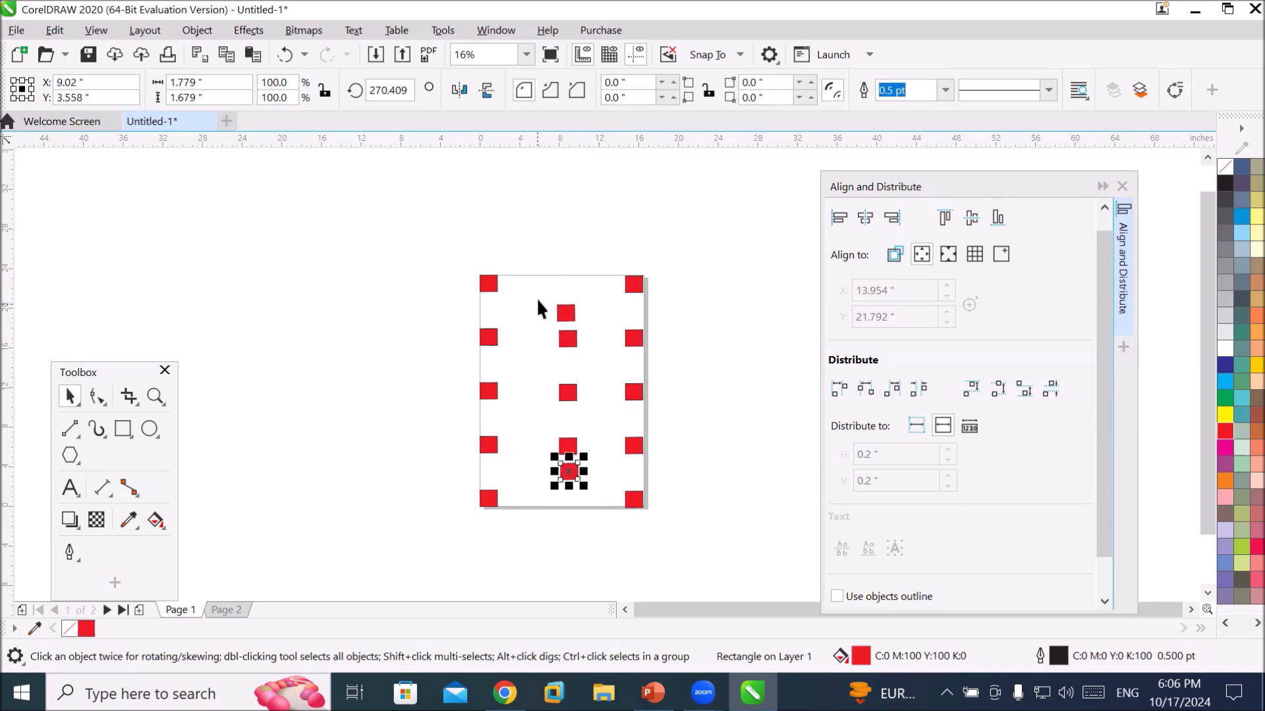
drag(544, 286, 591, 481)
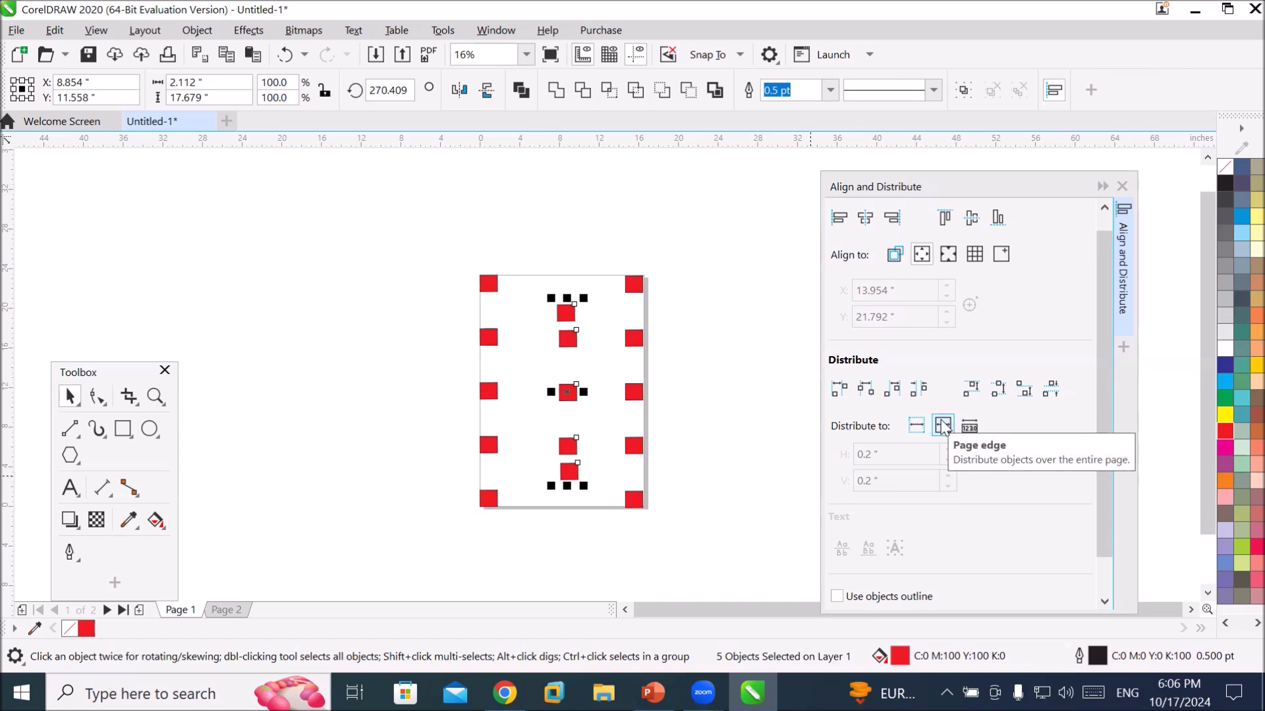
Distribute the middle column's squares evenly from their top edges within the bounds of the selected objects.
click(943, 427)
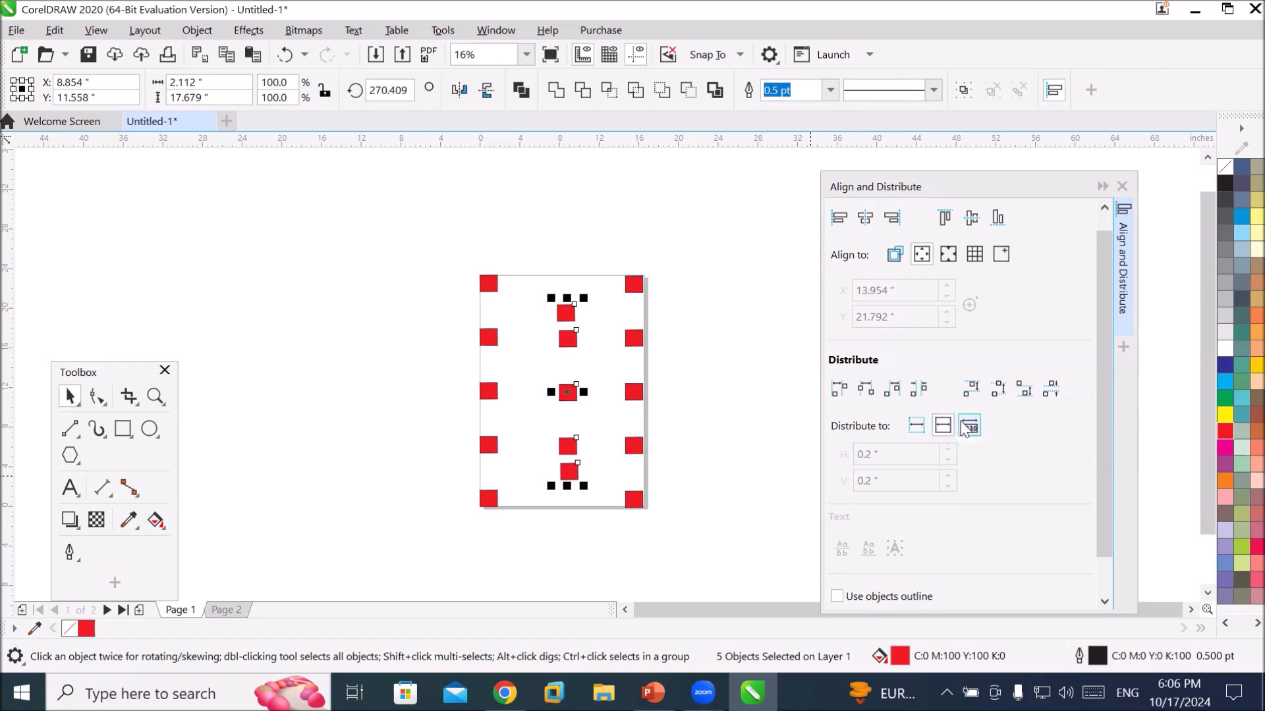
click(916, 428)
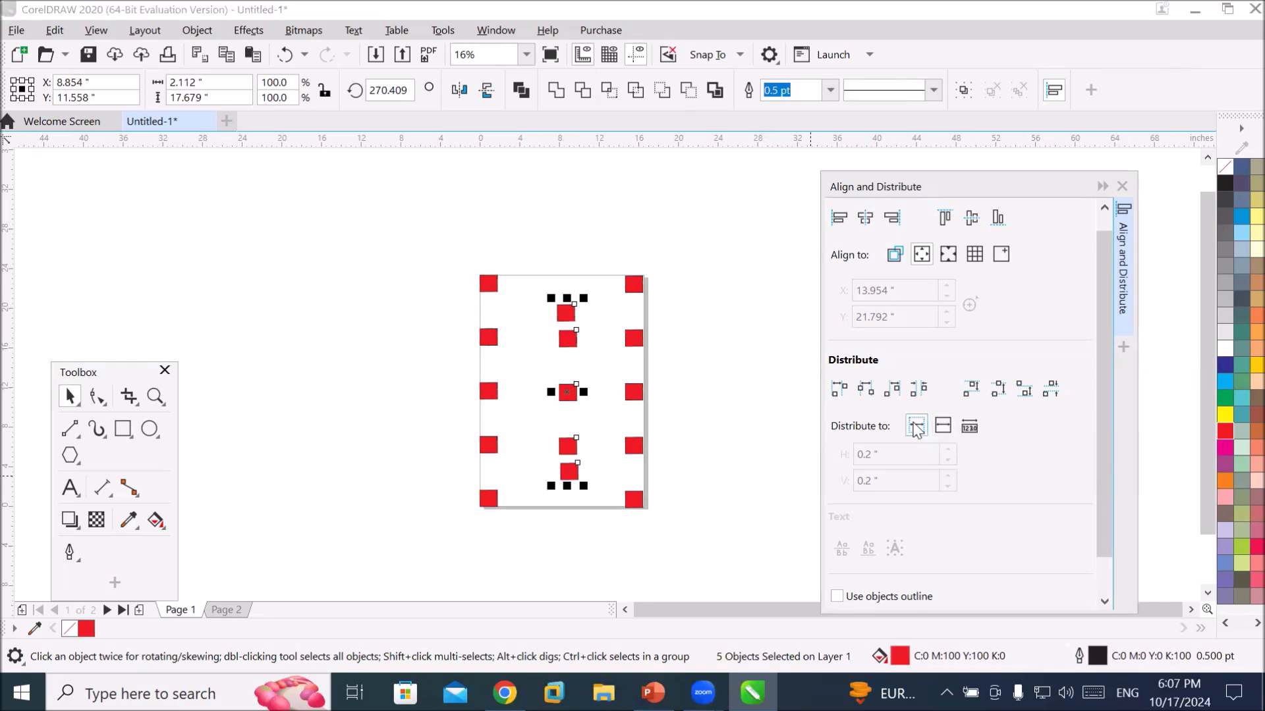
click(971, 392)
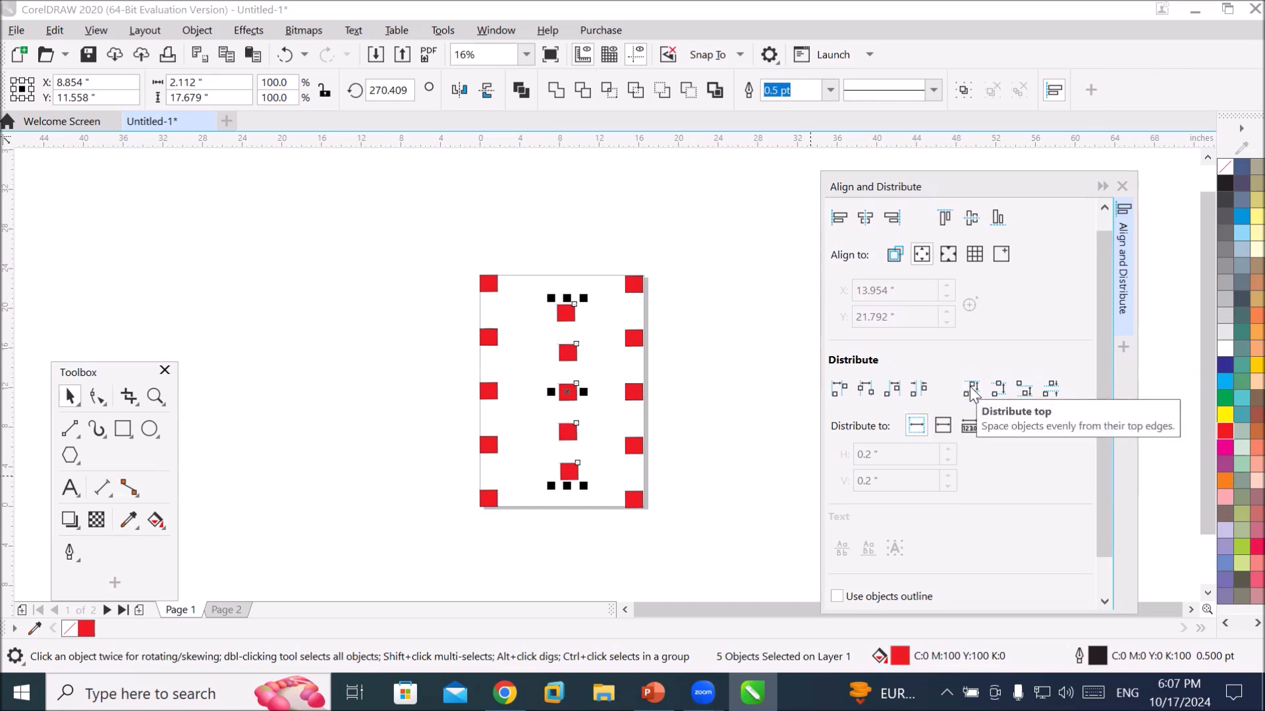
Try distributing the middle column's squares from their top edges over the entire page, and undo it.
click(946, 429)
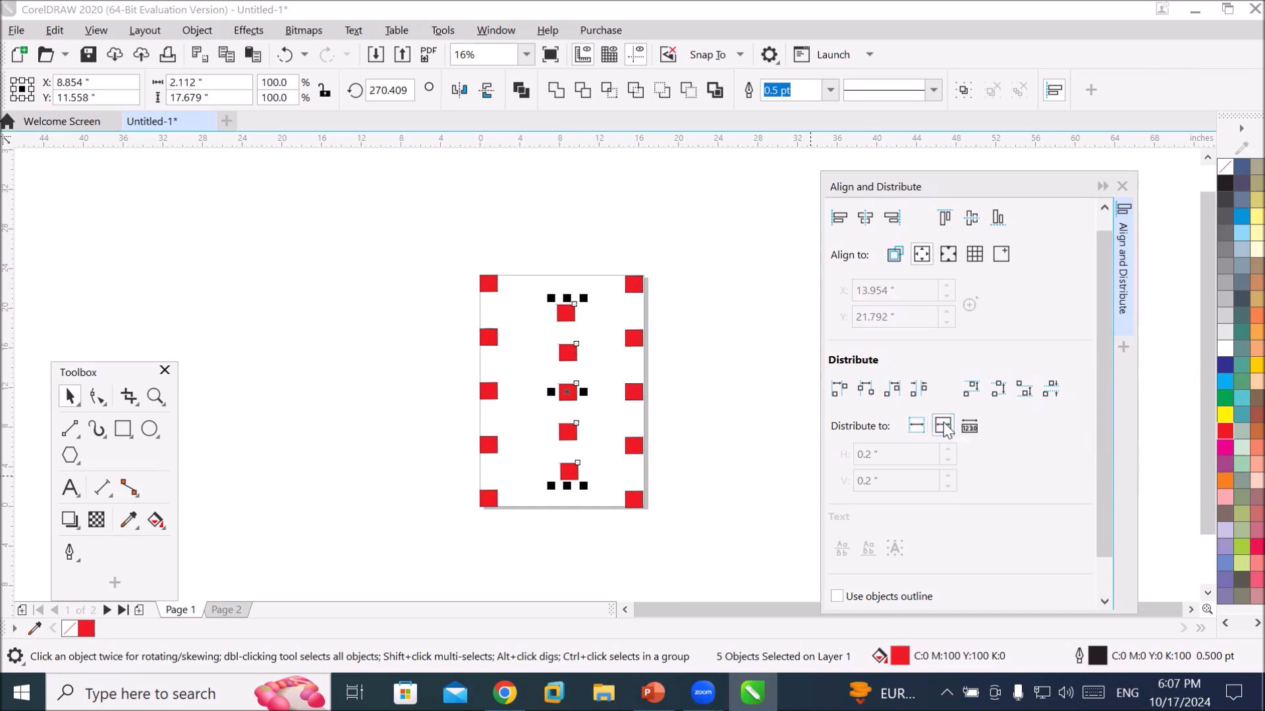
click(972, 390)
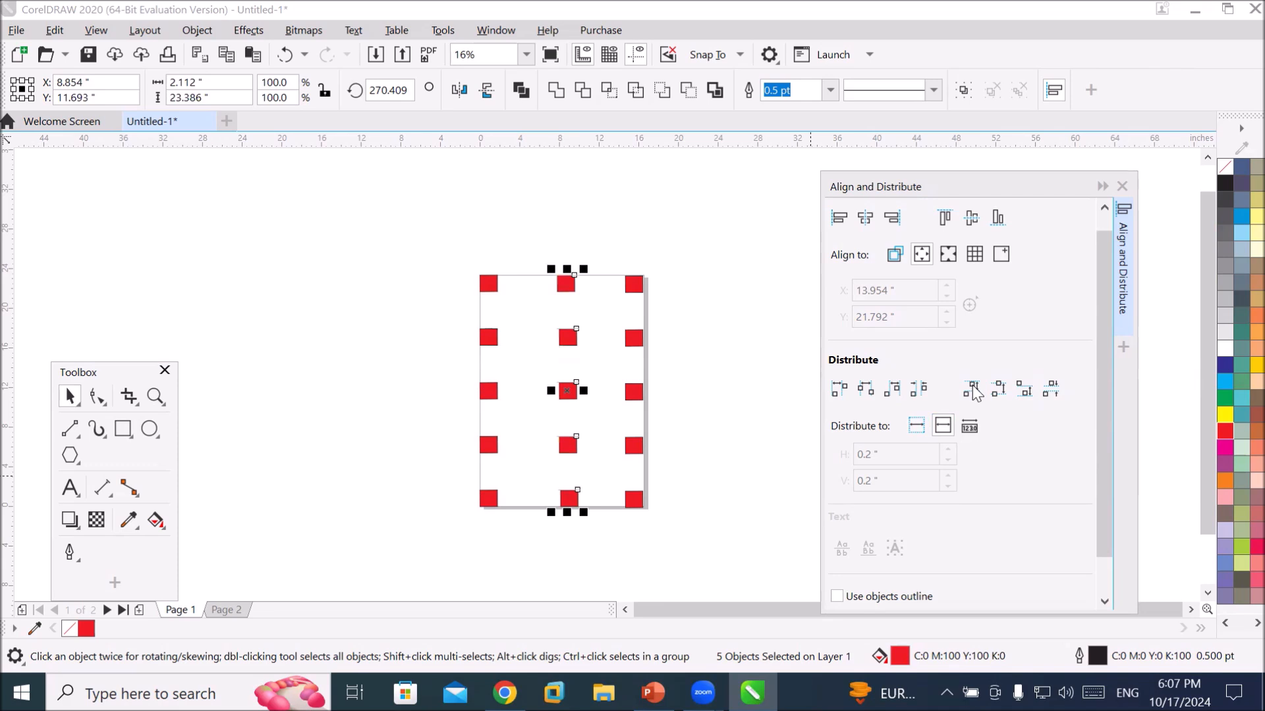
key(ctrl+z)
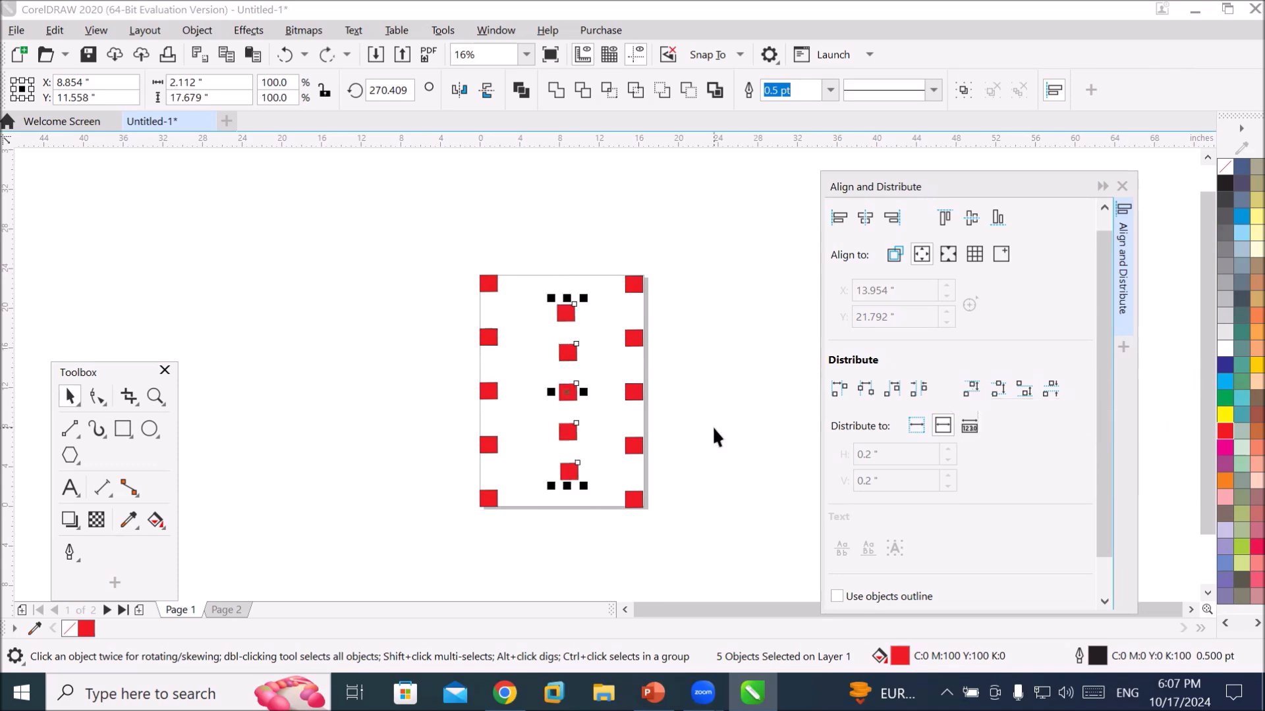
click(713, 428)
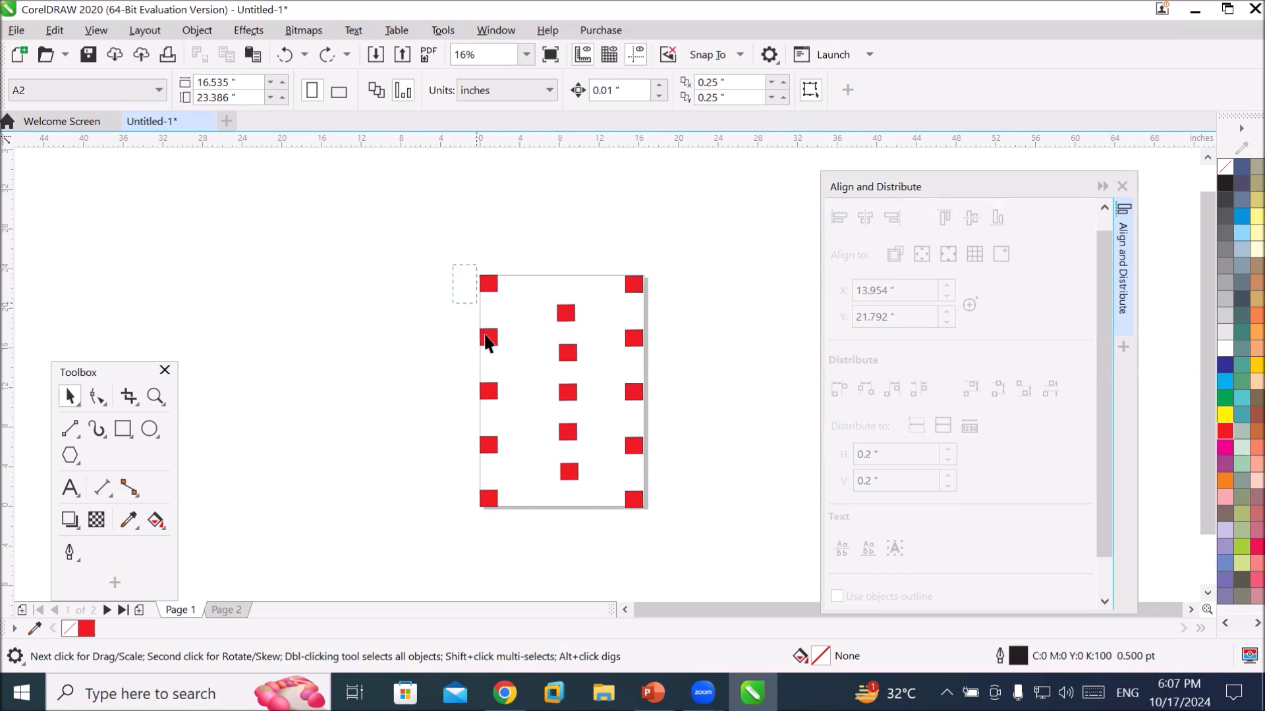
Rotate the left column of squares by about 90° into a horizontal row and move it above the page.
drag(536, 463, 510, 523)
click(488, 506)
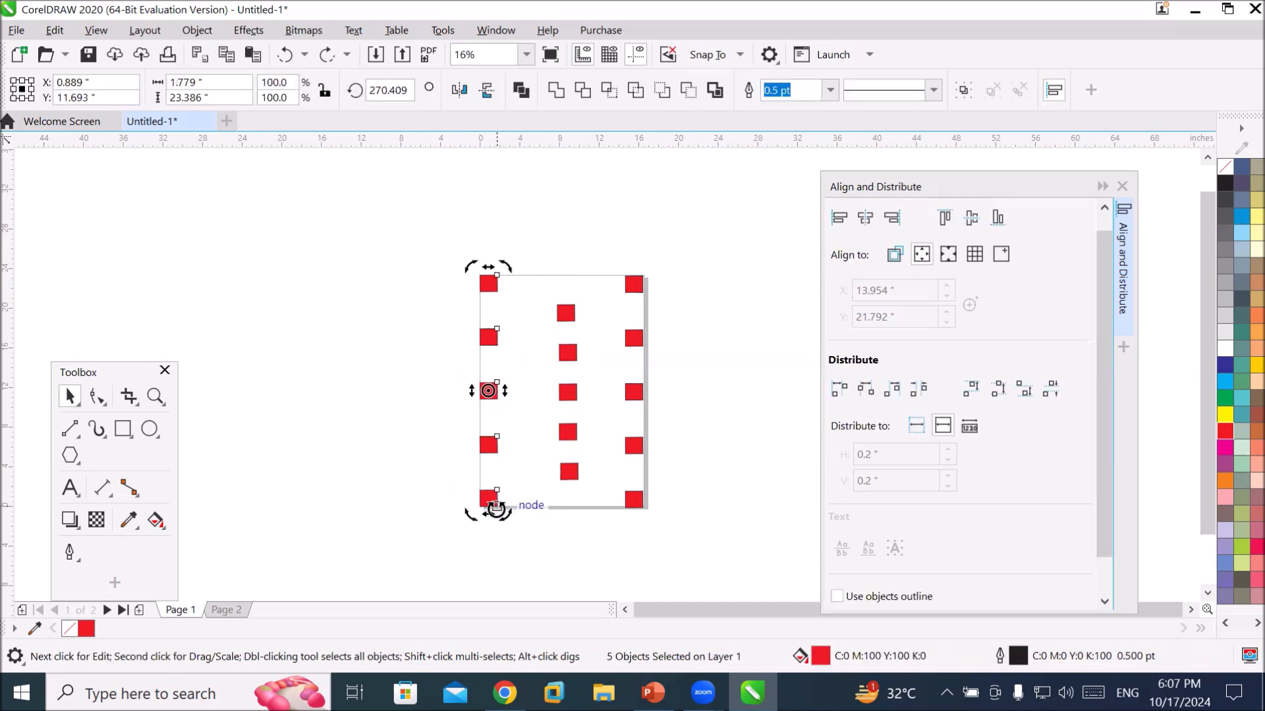
drag(499, 520, 630, 371)
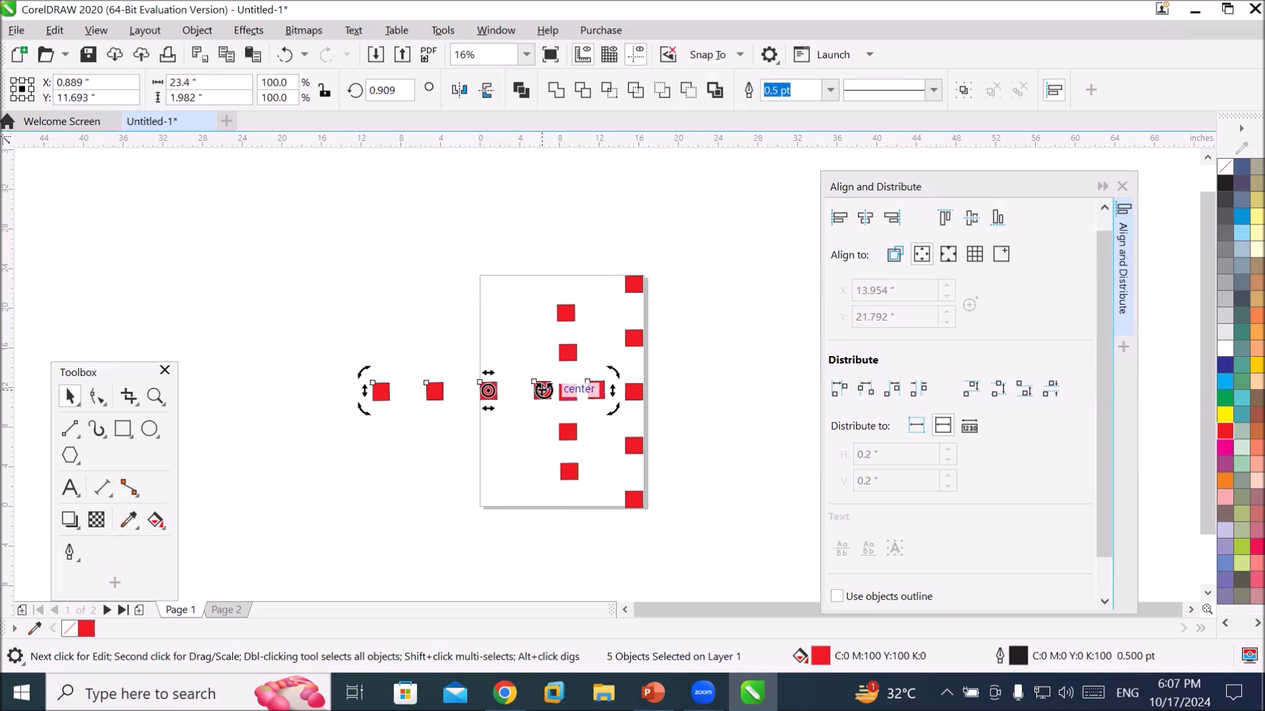
click(385, 386)
drag(382, 373, 390, 202)
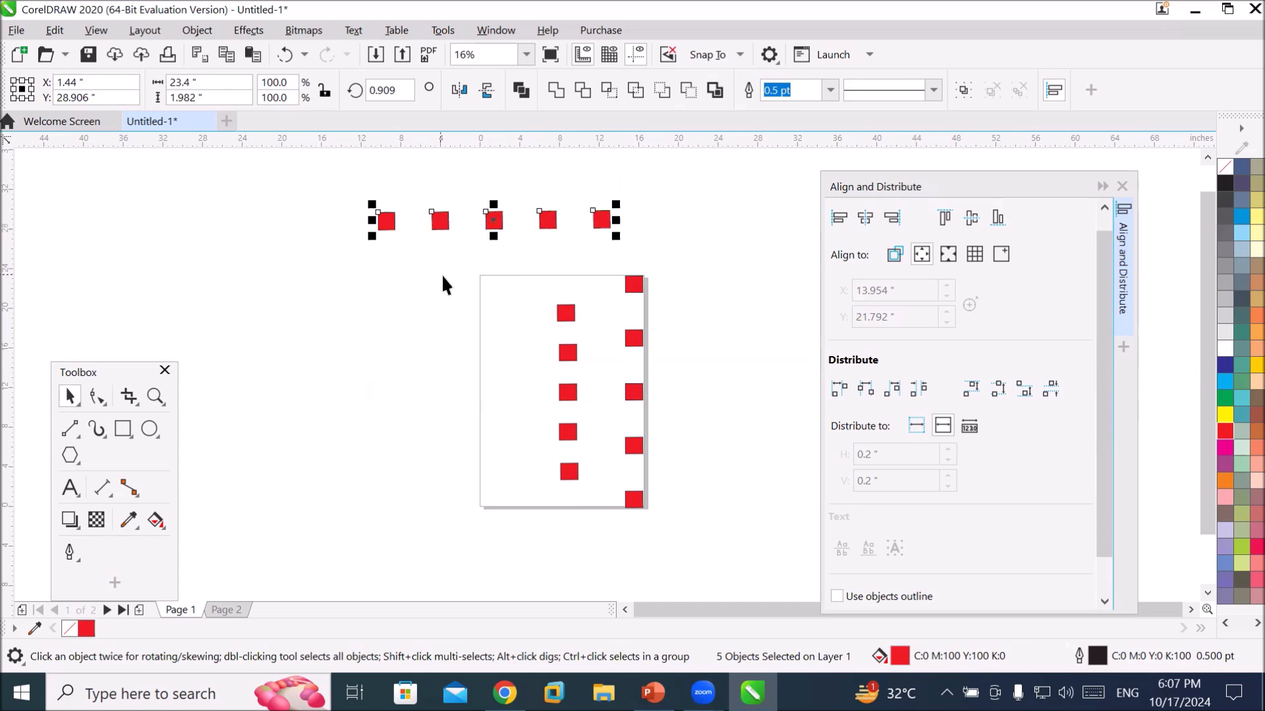
Move all squares of the row except the fourth to uneven spacings and slightly different heights, and select all five.
scroll(637, 209, up, 2)
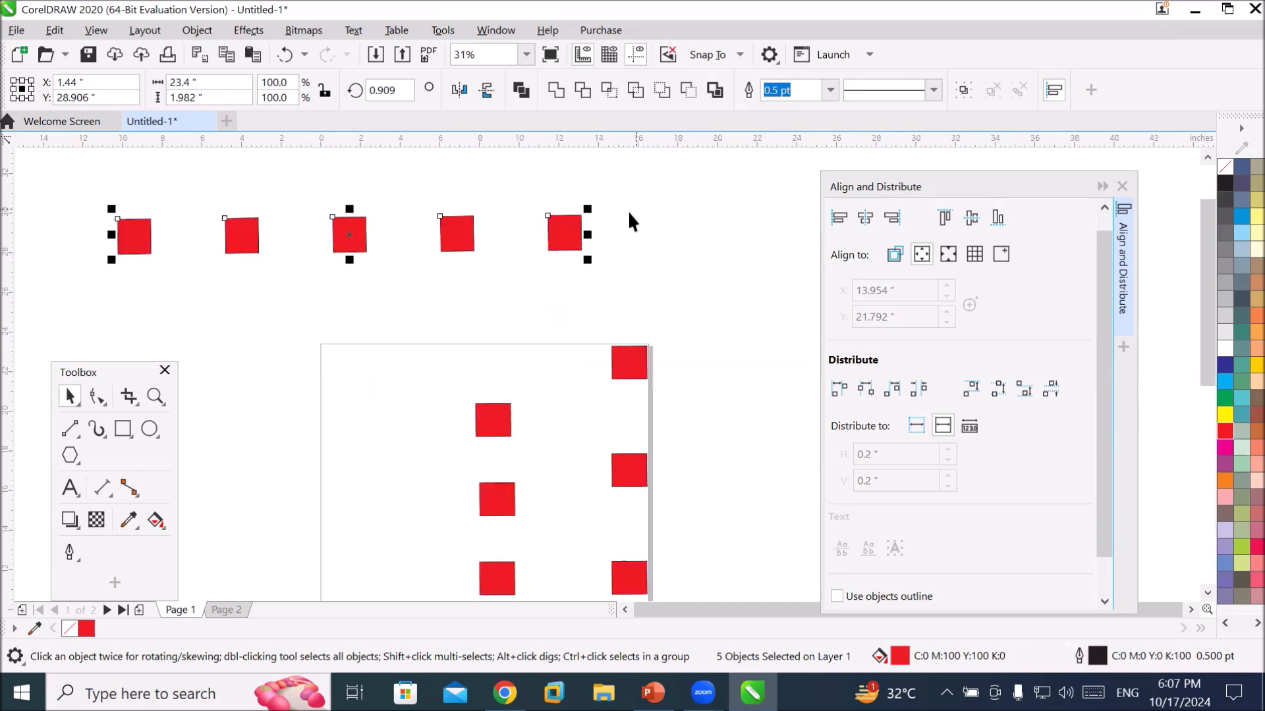
click(546, 256)
drag(545, 251, 493, 248)
drag(366, 241, 420, 241)
drag(240, 236, 362, 237)
drag(129, 243, 257, 225)
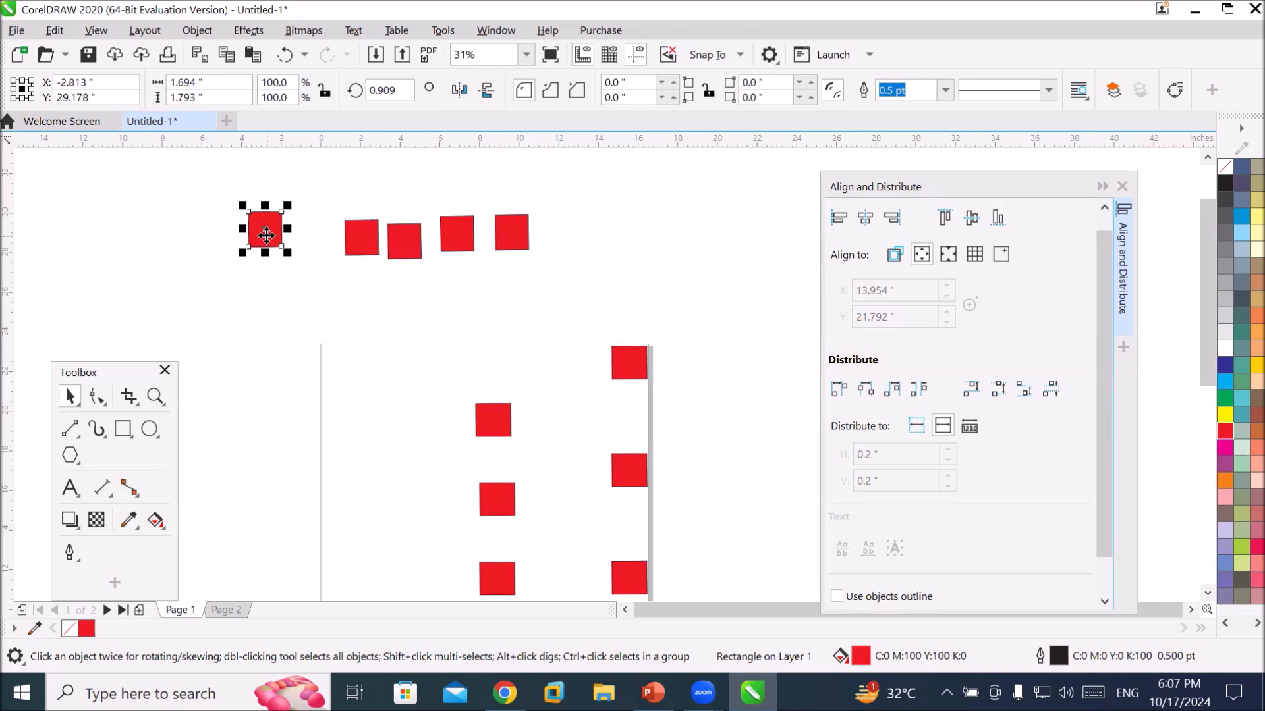
click(403, 248)
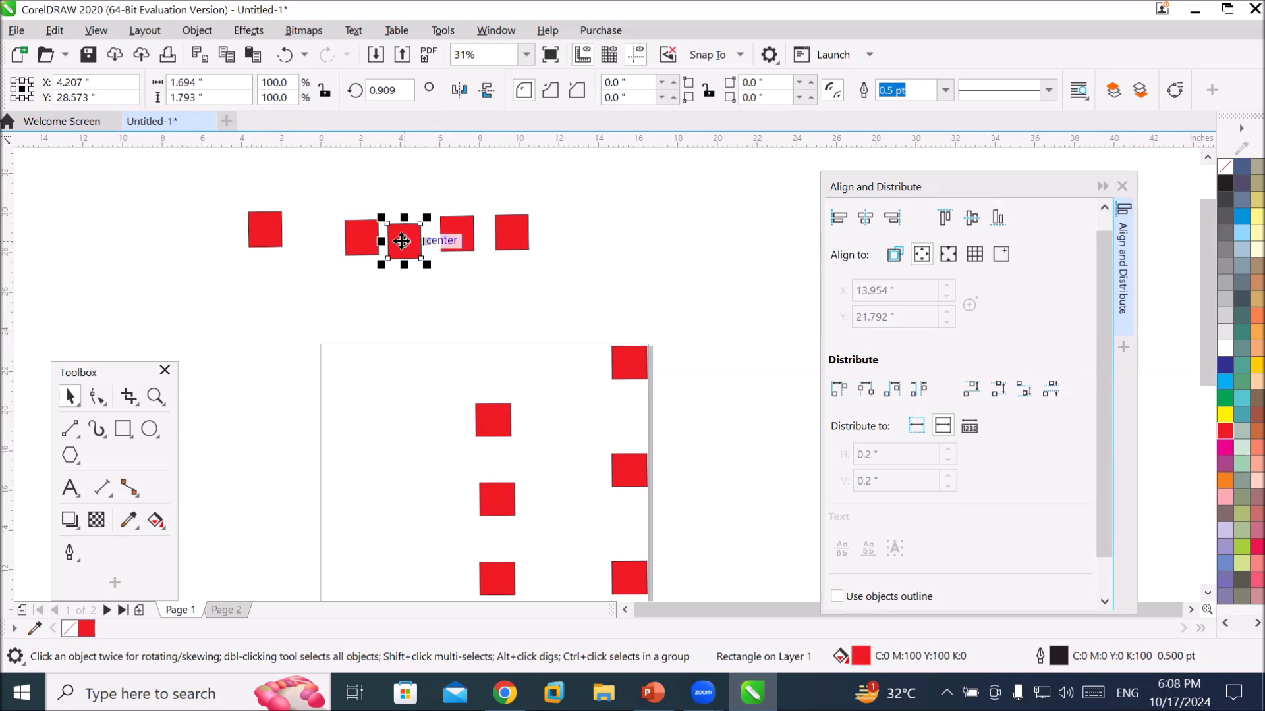
drag(221, 191, 599, 286)
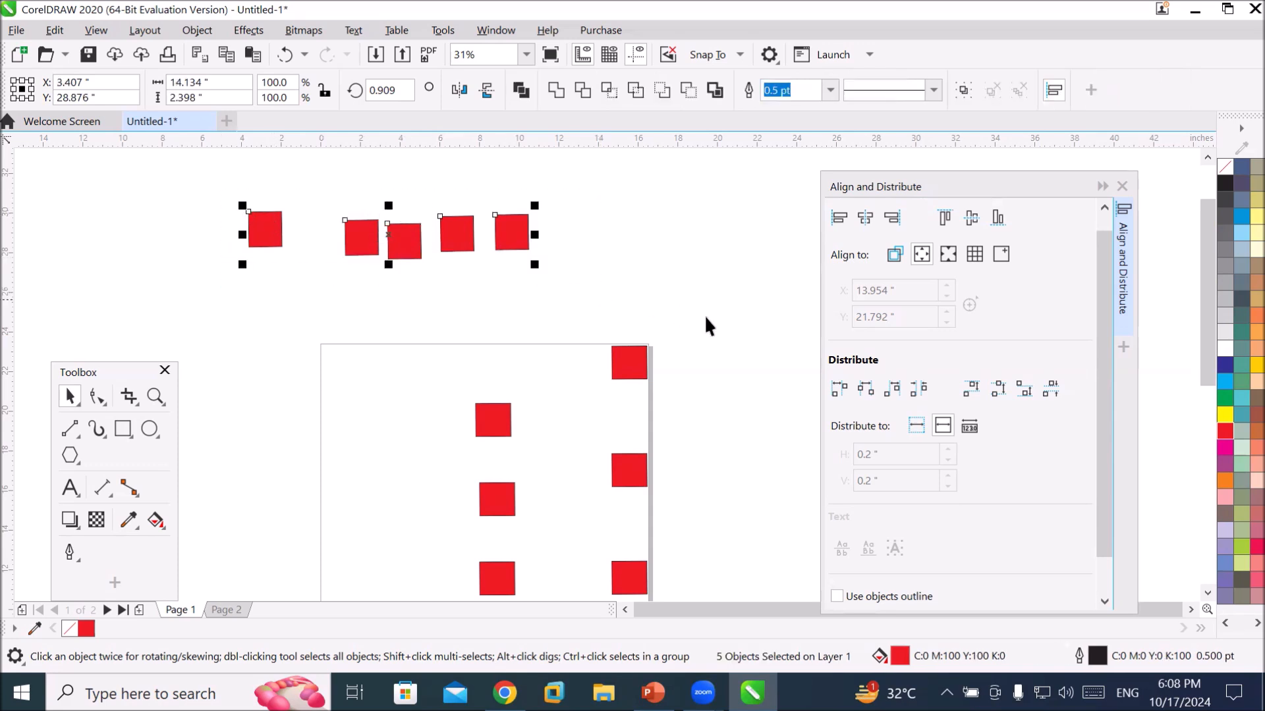
Set the row's distribution mode to a specified spacing and shift the Align and Distribute docker slightly.
click(967, 428)
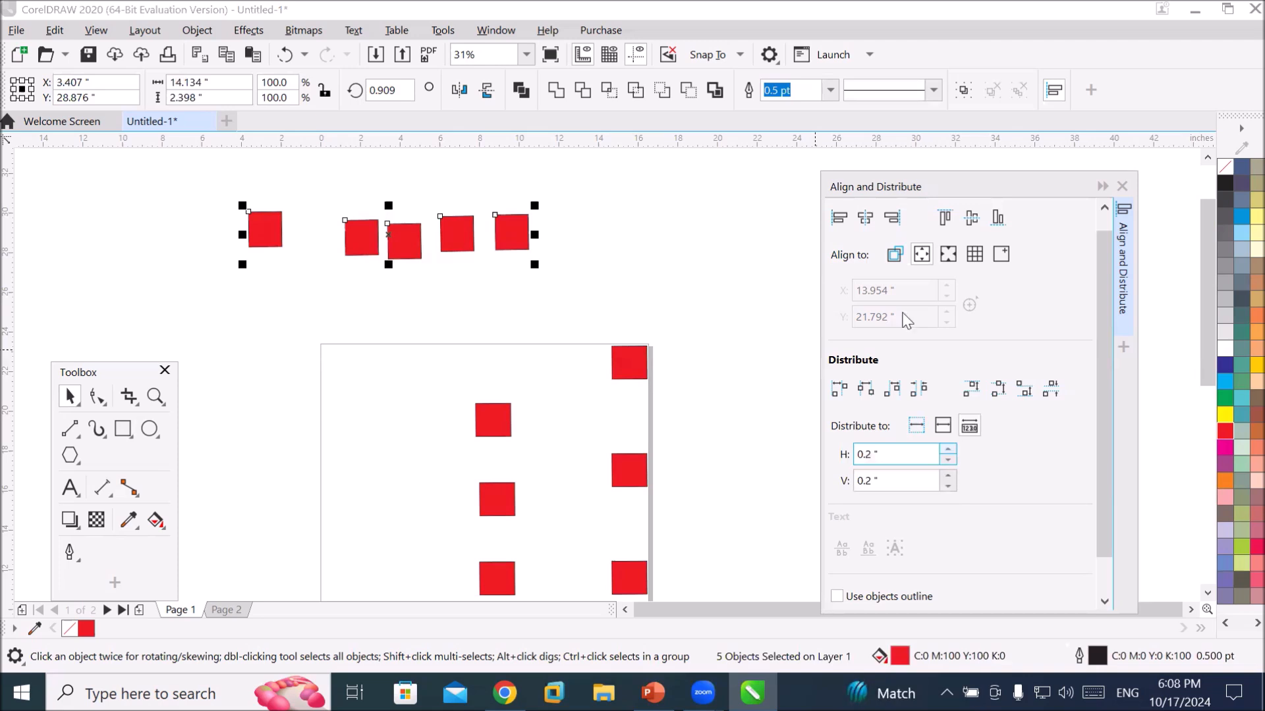
drag(876, 186, 846, 168)
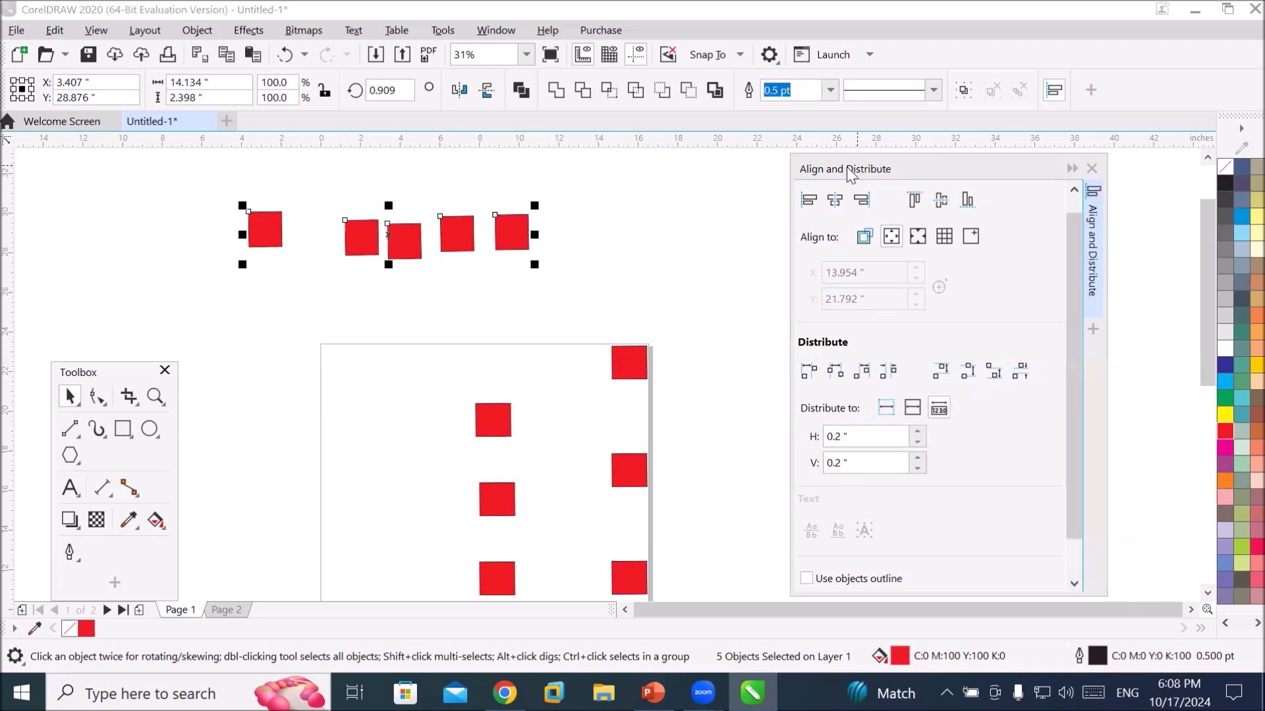
Try distributing the row from its left edges with a horizontal spacing of 0.5", and undo the distribution.
click(918, 432)
click(916, 432)
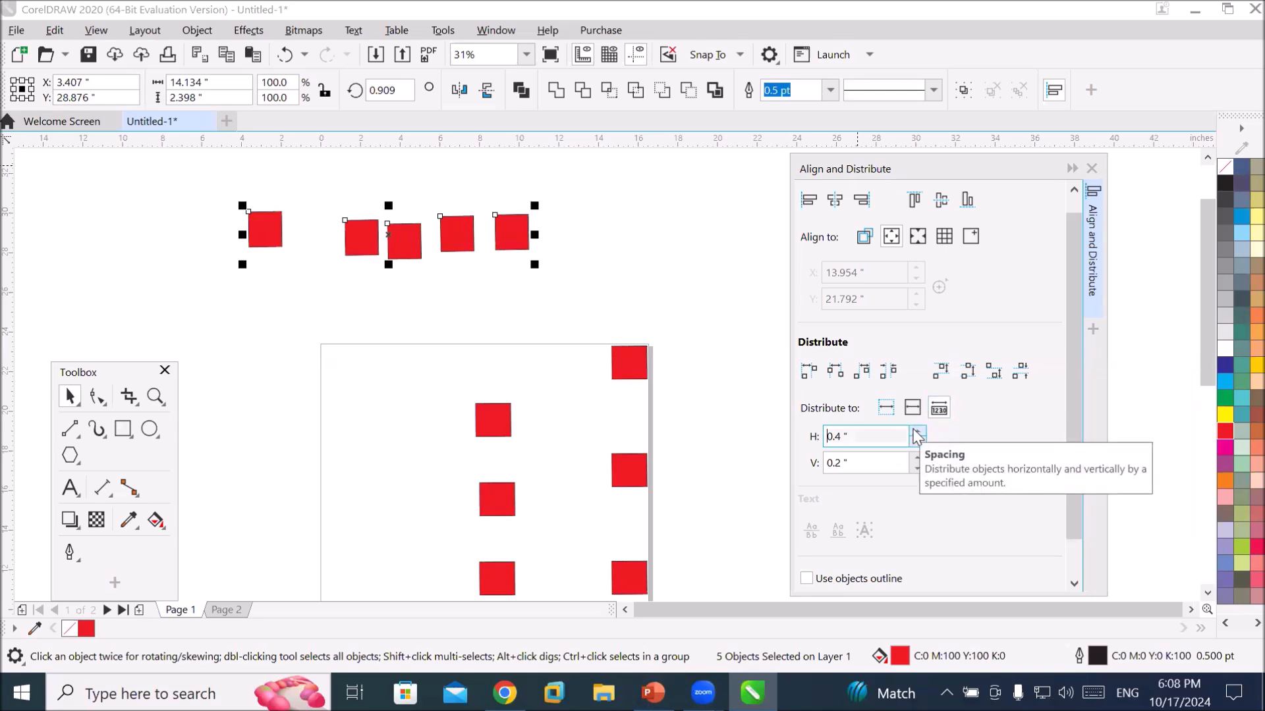
click(916, 432)
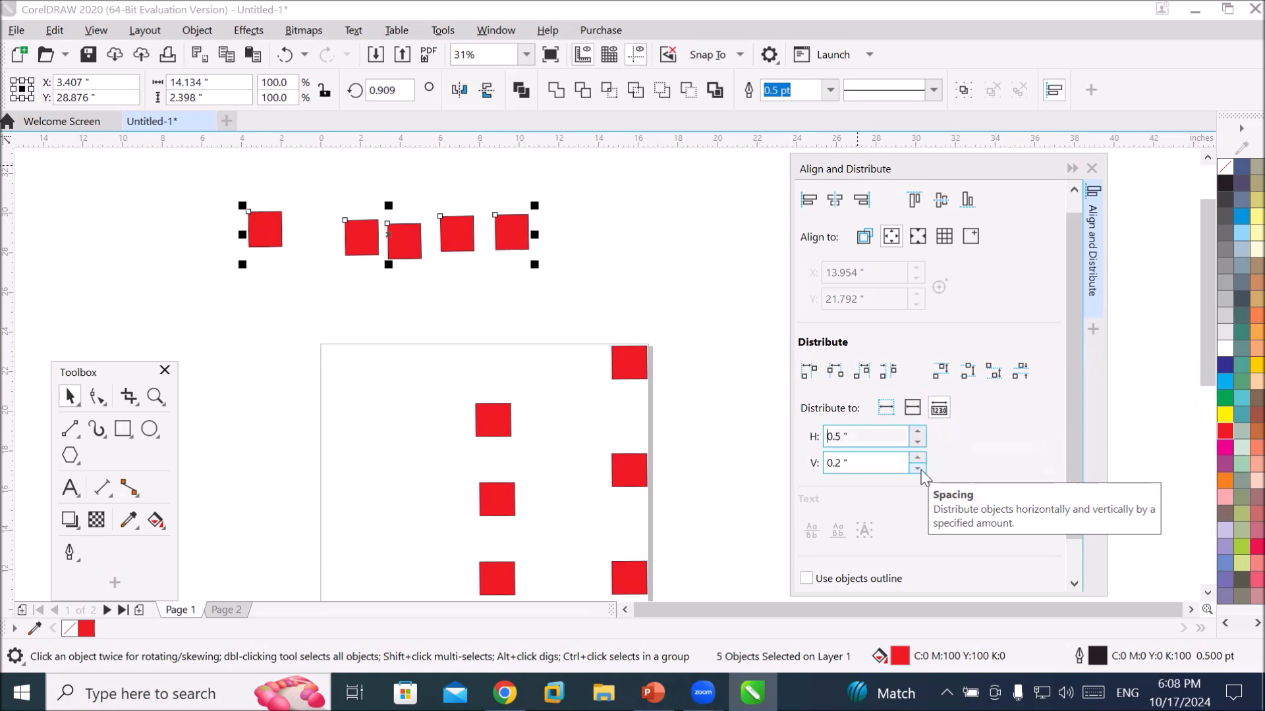
click(808, 376)
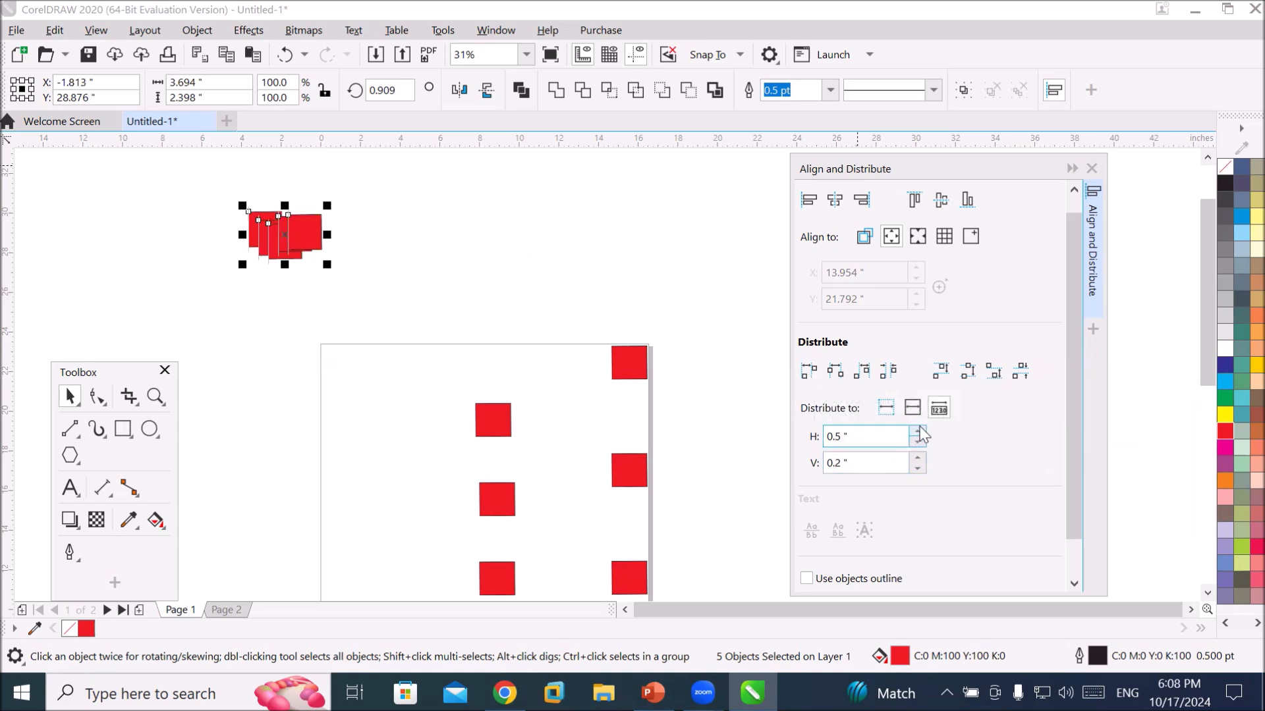
key(ctrl+z)
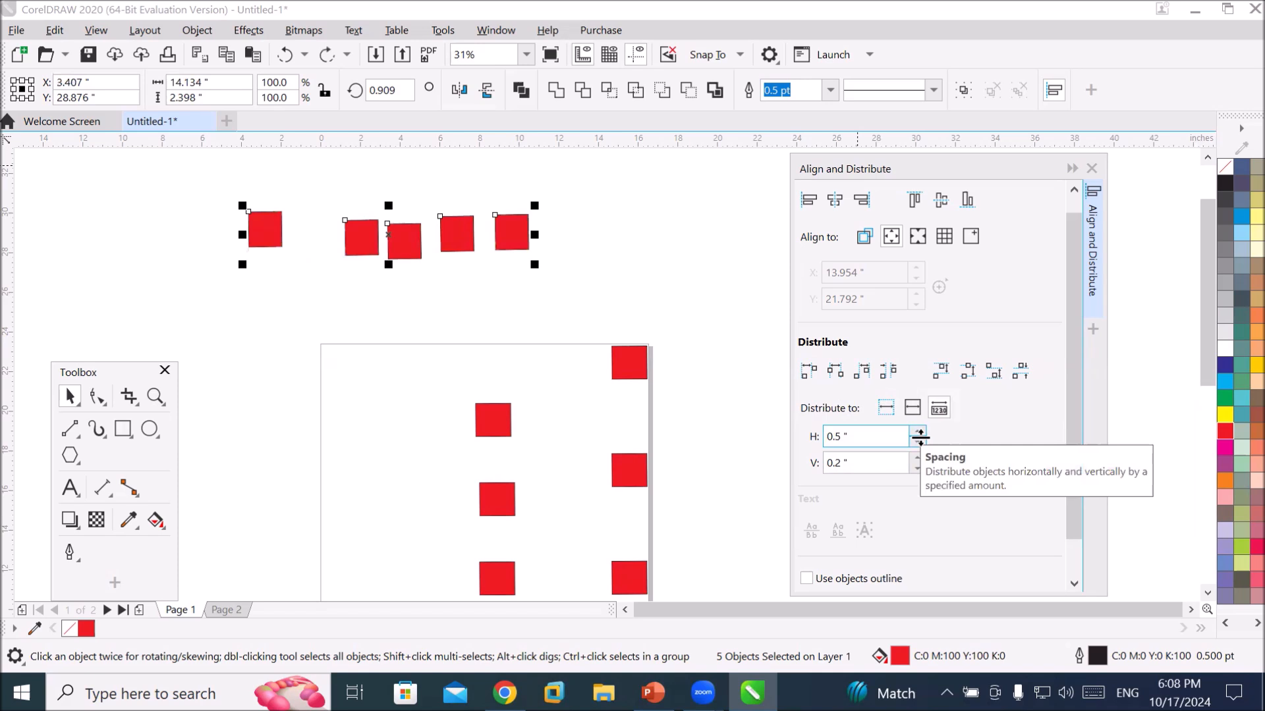
Set the horizontal spacing to 1.0", try distributing the row from its left edges, and undo the distribution.
click(916, 430)
click(916, 430)
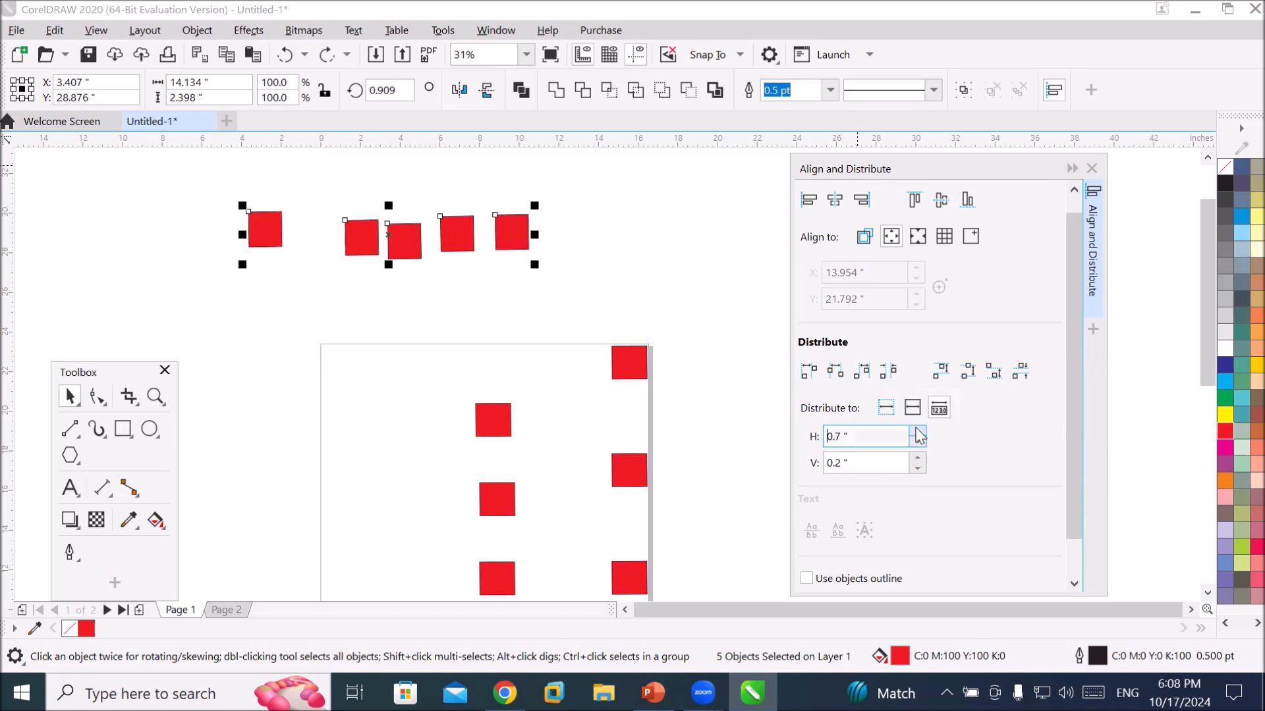
click(916, 430)
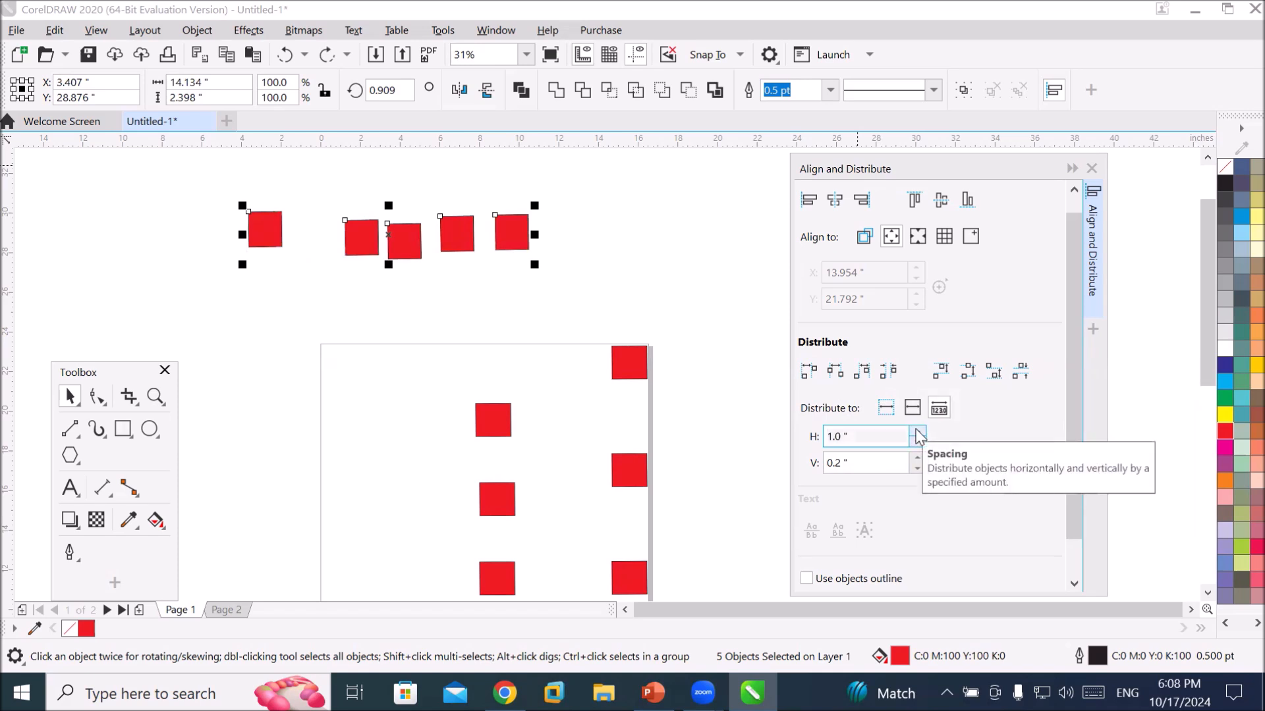
click(808, 371)
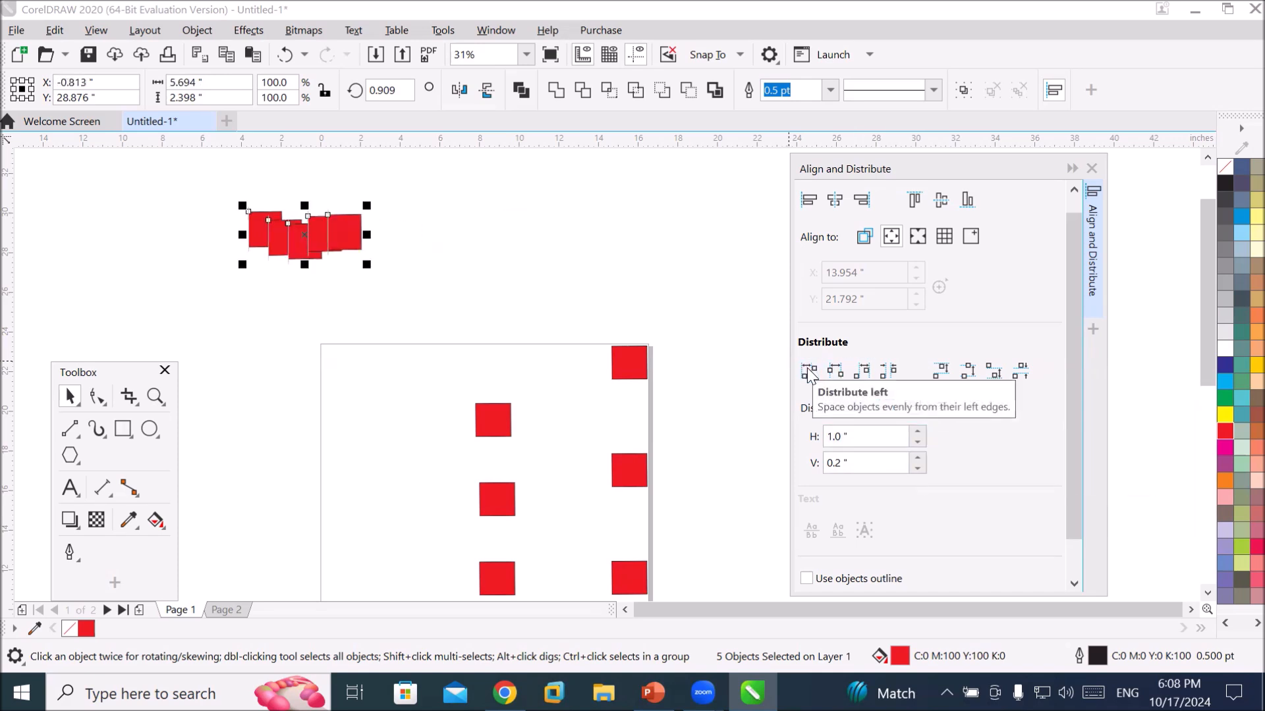
key(ctrl+z)
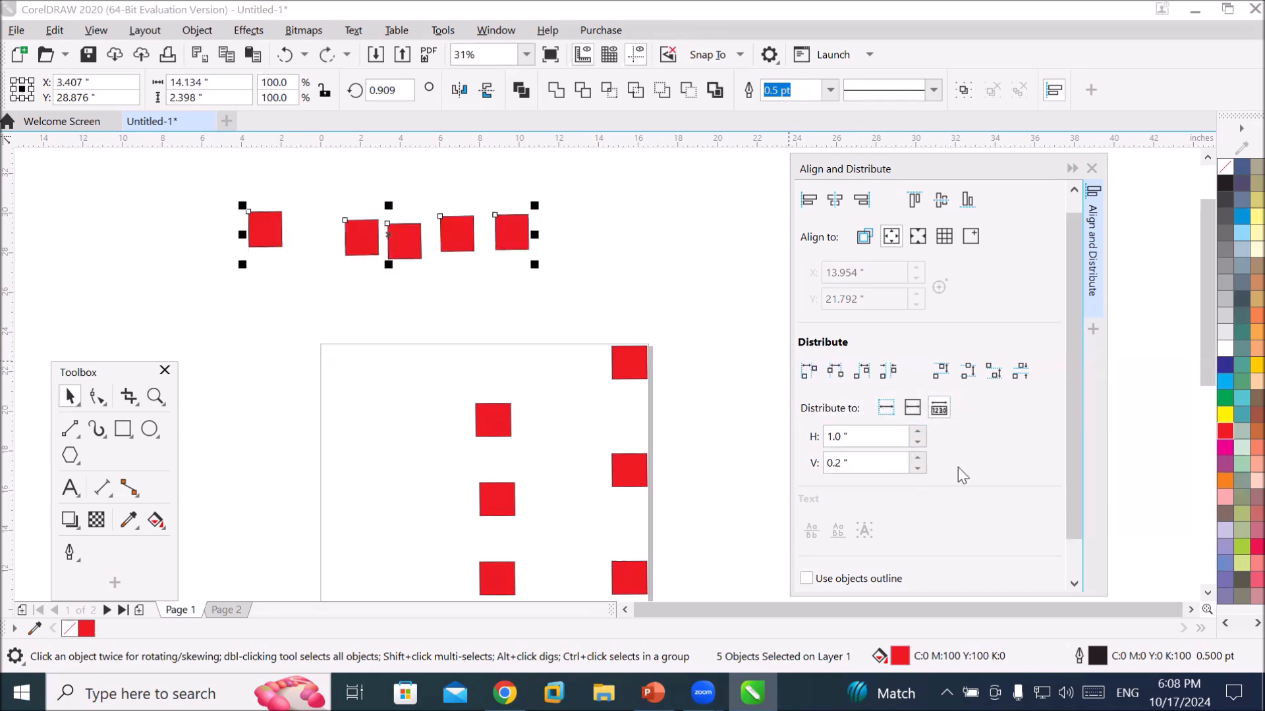
Set the specified spacing to 2.0" horizontally and 1.5" vertically, and distribute the row from its left edges.
click(916, 431)
click(916, 431)
click(917, 432)
click(916, 432)
click(916, 432)
click(917, 458)
click(918, 458)
click(918, 457)
click(917, 457)
click(917, 457)
click(917, 457)
click(918, 457)
click(918, 457)
click(918, 457)
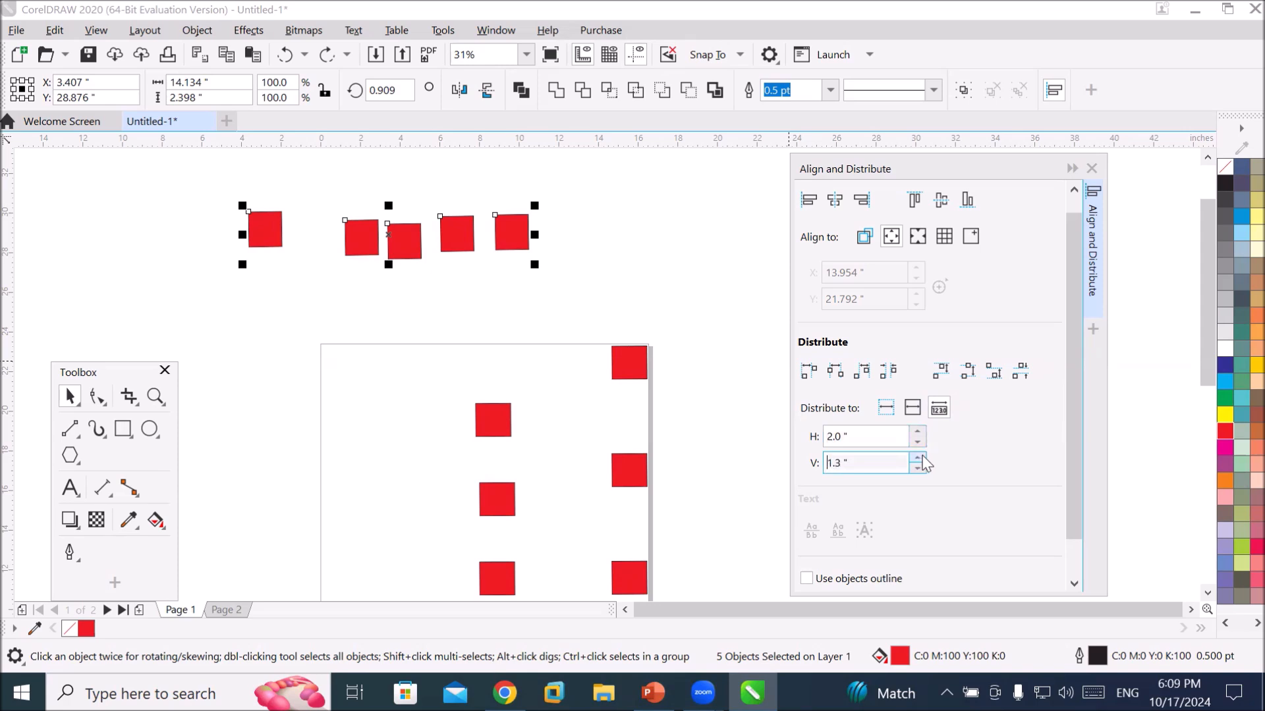
click(809, 371)
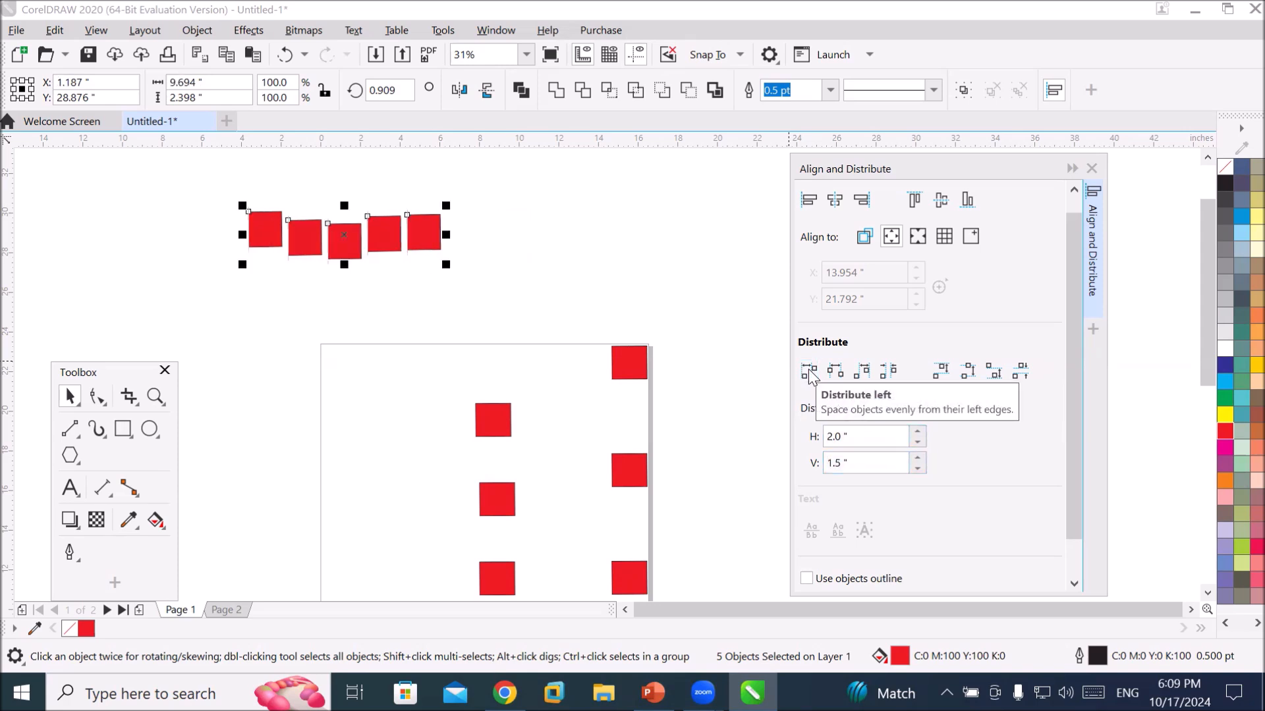
Try distributing the row vertically from the squares' centers, and undo the distribution.
click(967, 372)
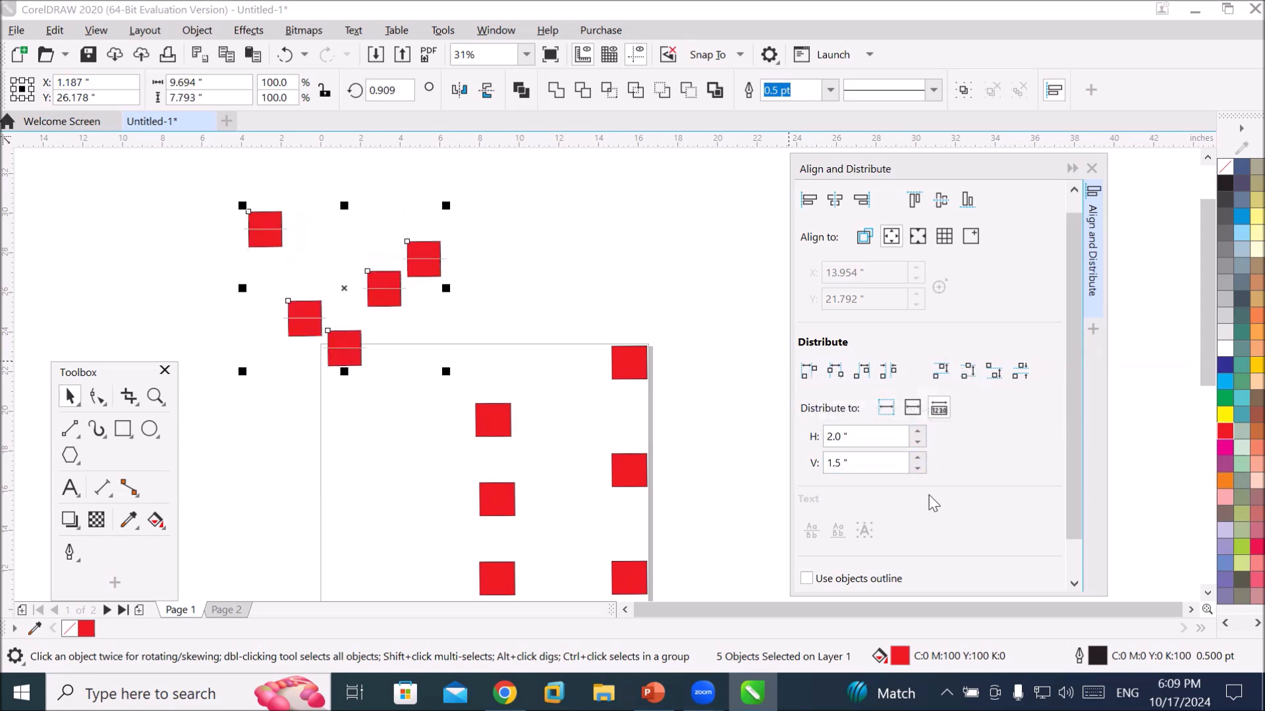
key(ctrl+z)
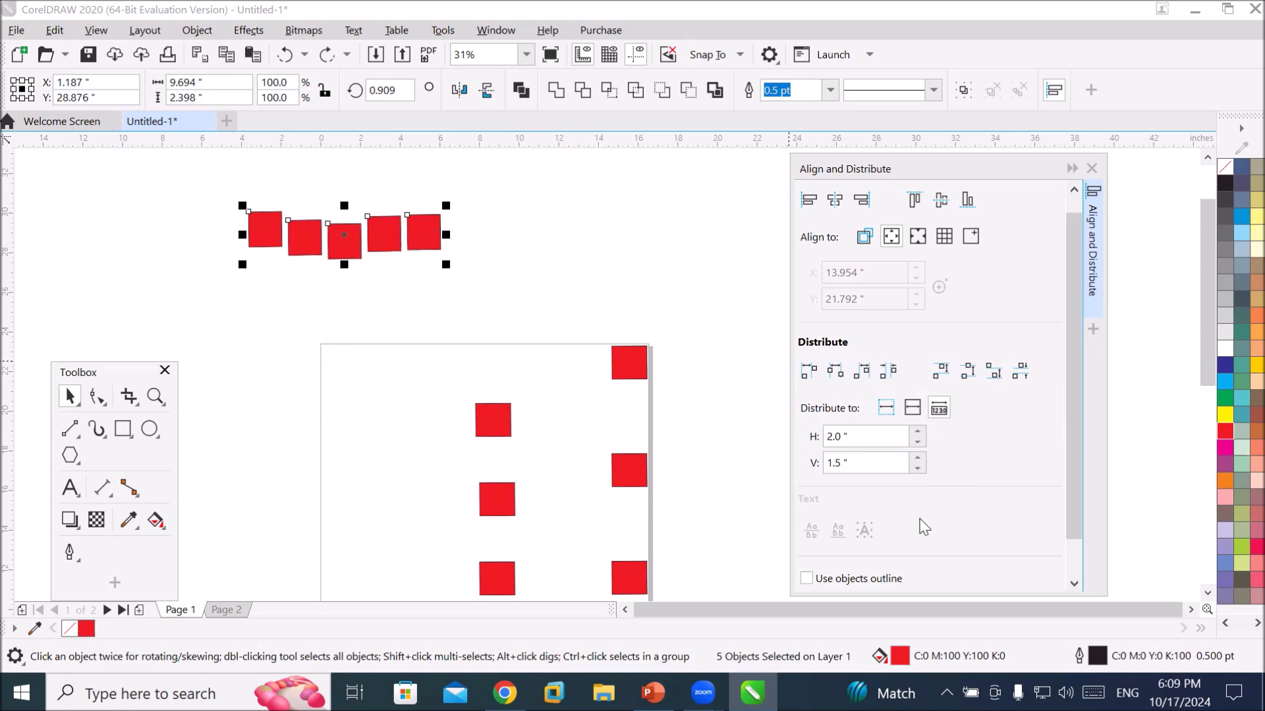
scroll(958, 492, down, 1)
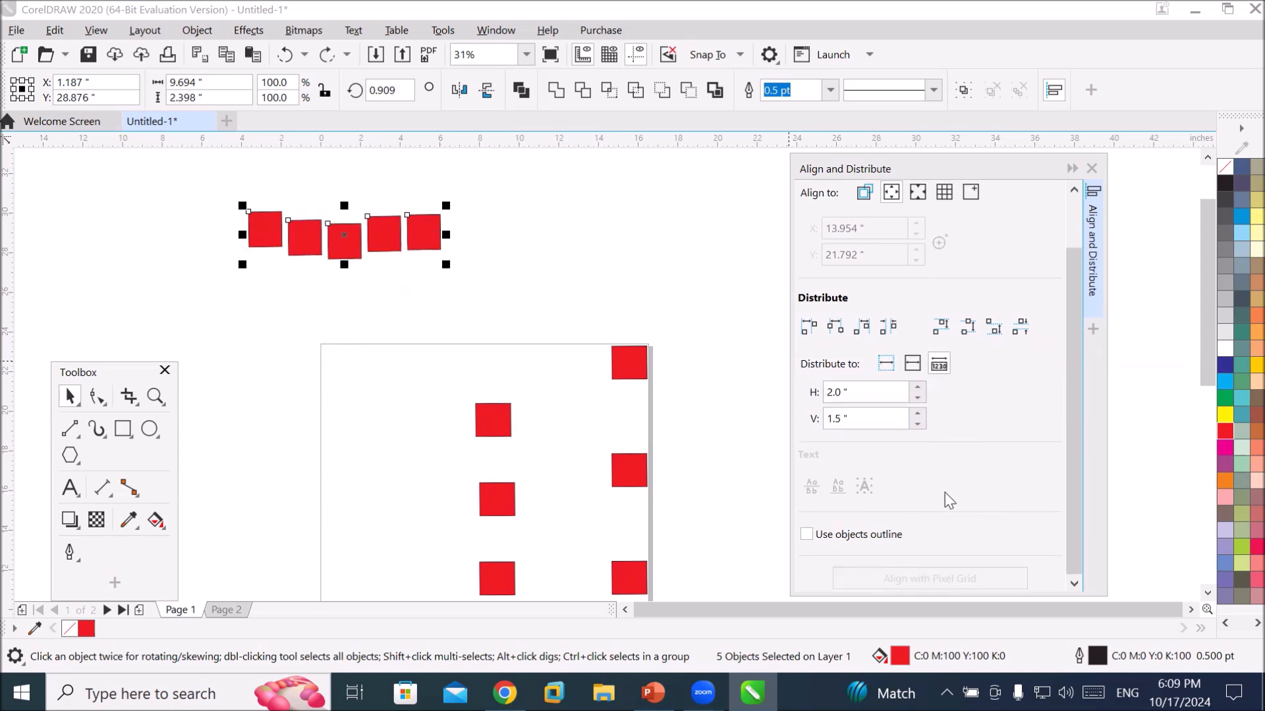
scroll(944, 499, up, 2)
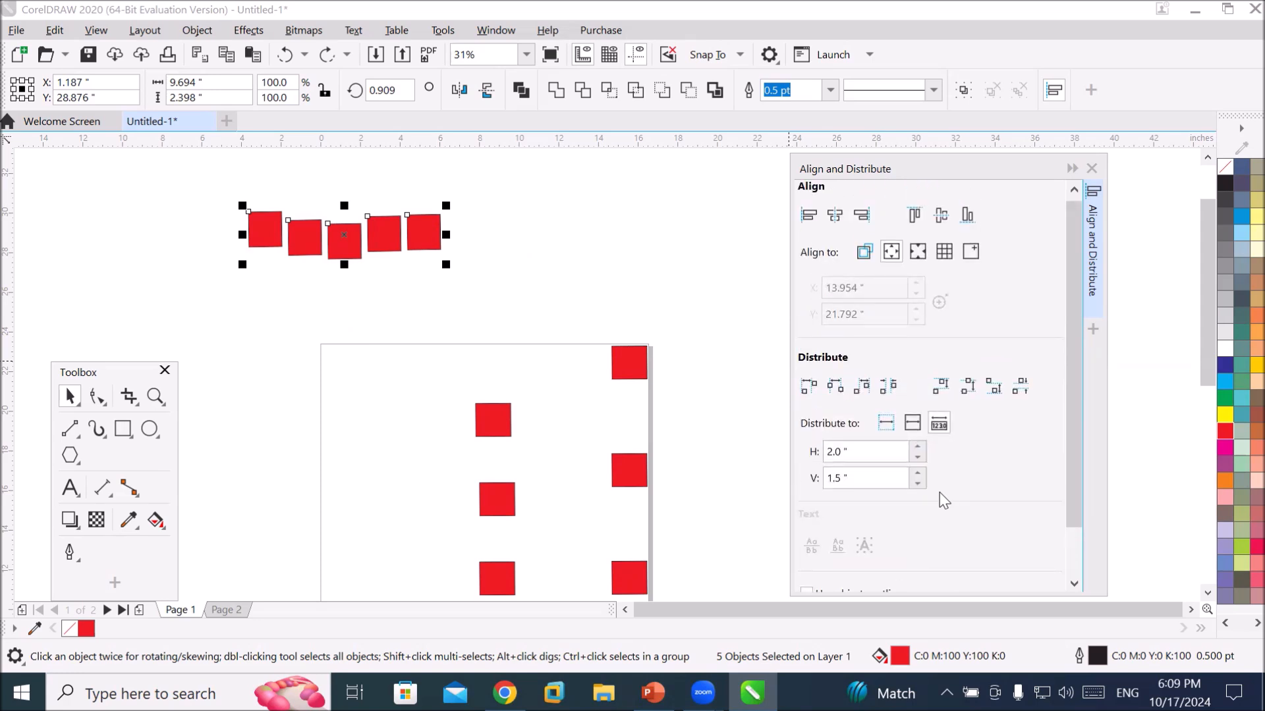
Delete all squares on and above the page, and move the Align and Distribute docker closer to the page.
click(627, 252)
scroll(612, 260, down, 4)
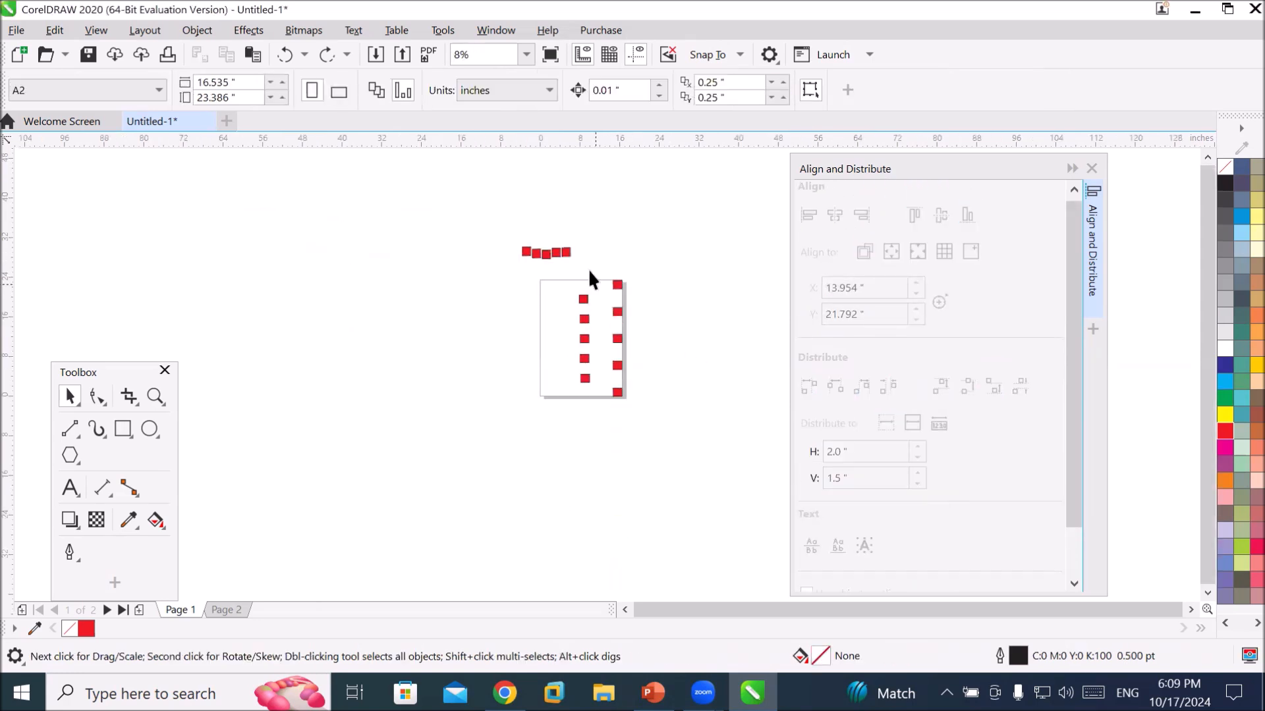
drag(484, 227, 667, 426)
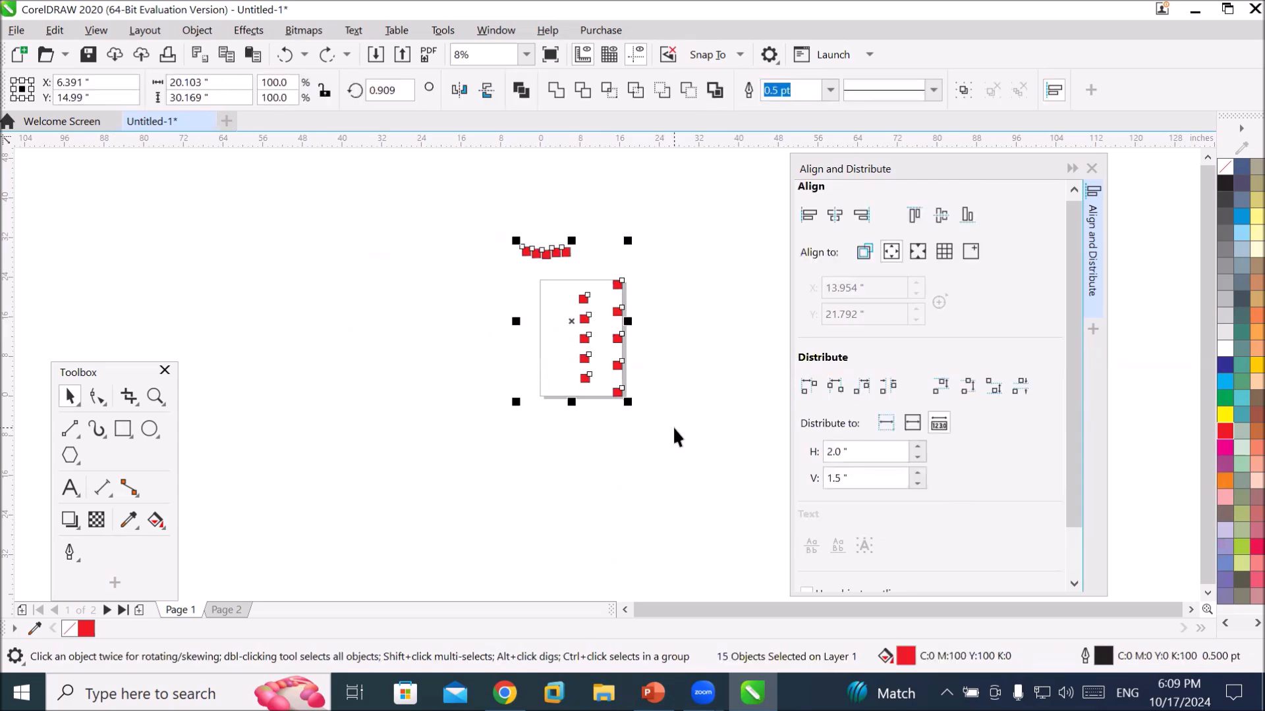
key(Delete)
scroll(615, 279, up, 2)
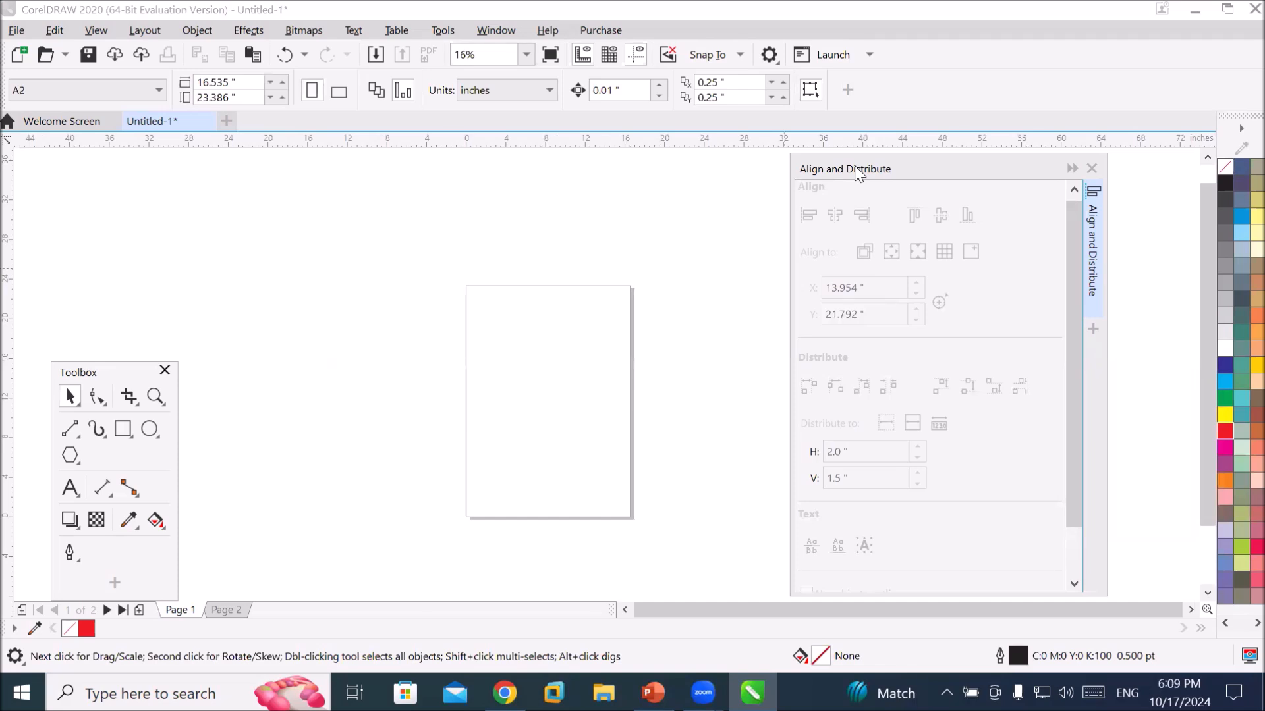
drag(854, 164, 757, 216)
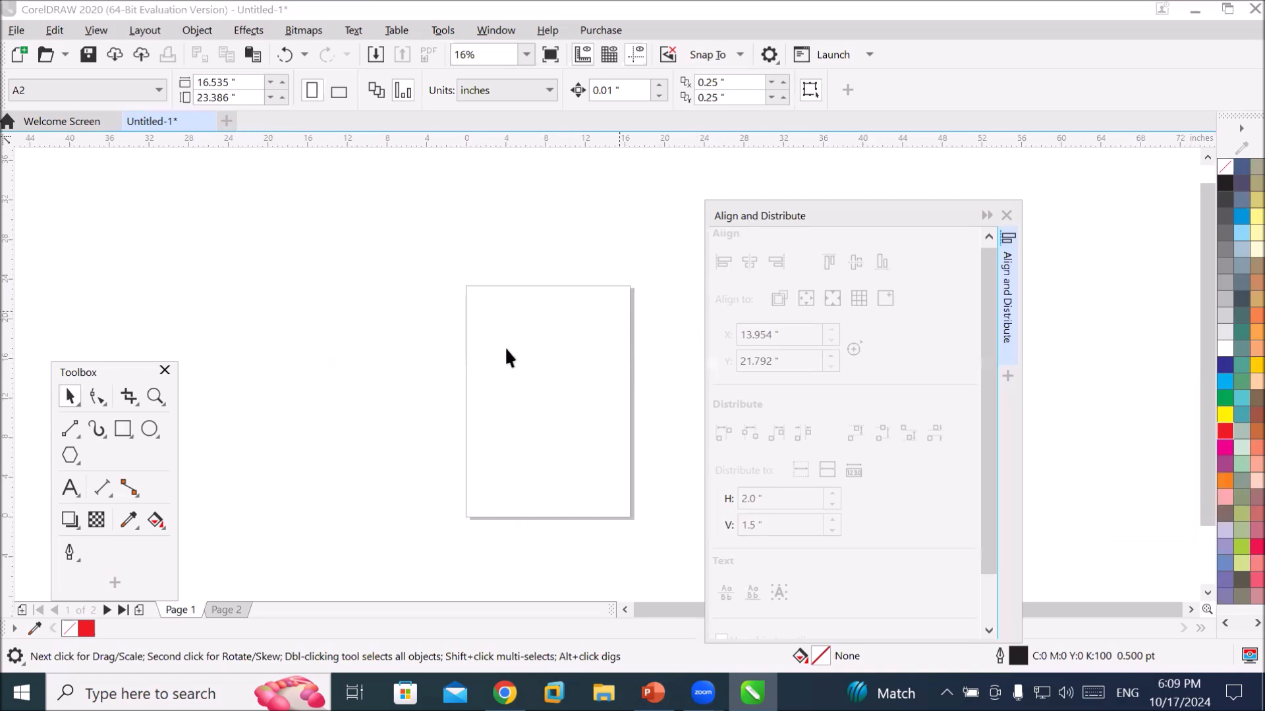
scroll(653, 364, up, 2)
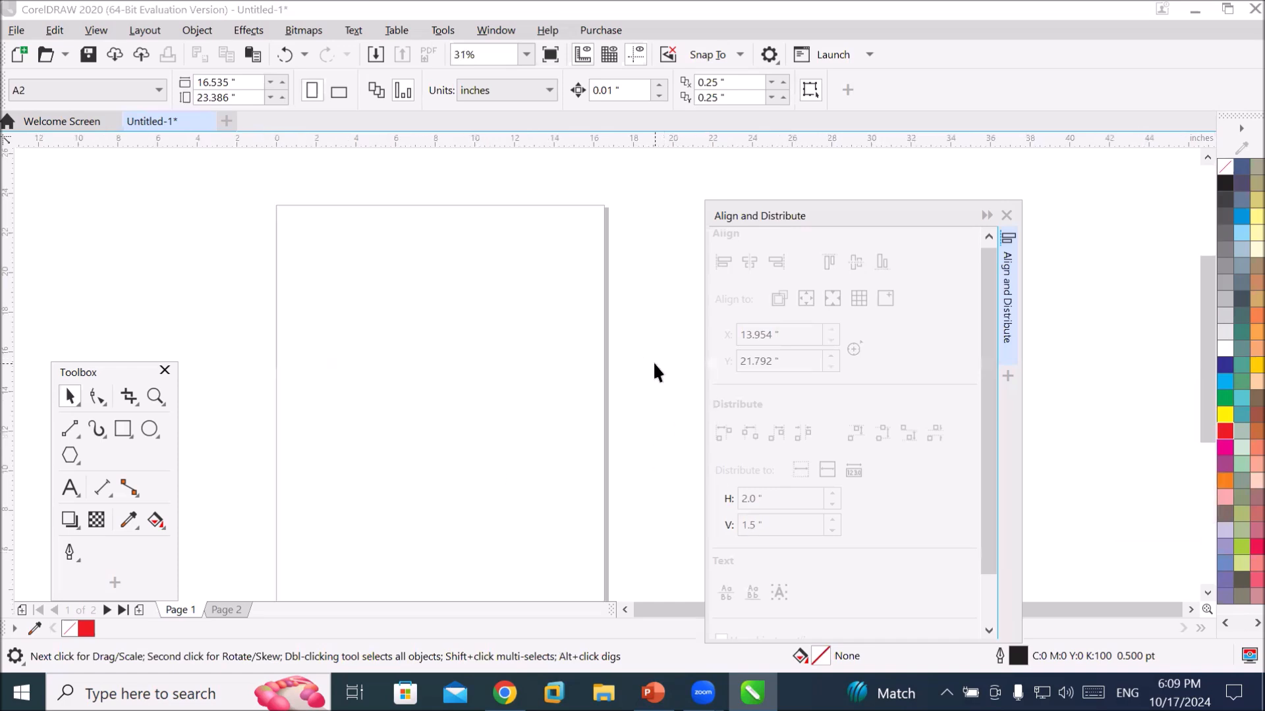
Create a page-sized rectangle as a page frame, try a green fill on it, and undo the fill.
click(155, 521)
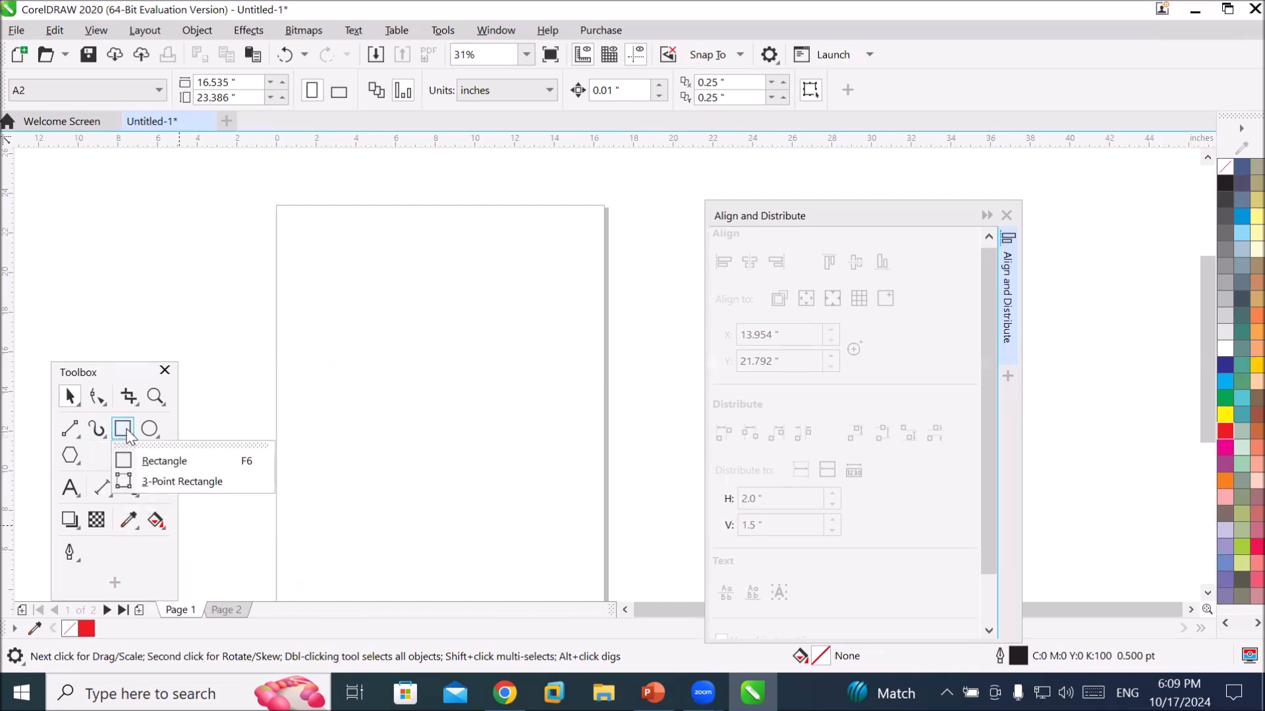
click(128, 434)
double_click(128, 434)
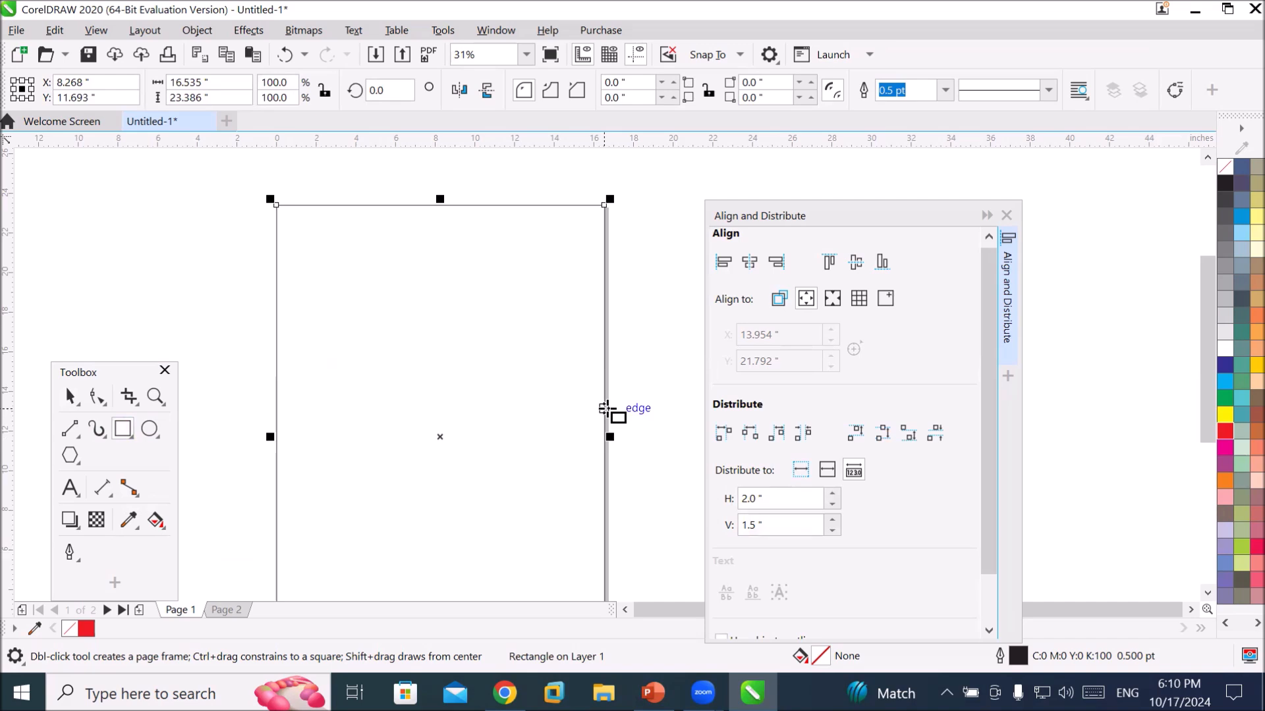
click(1223, 402)
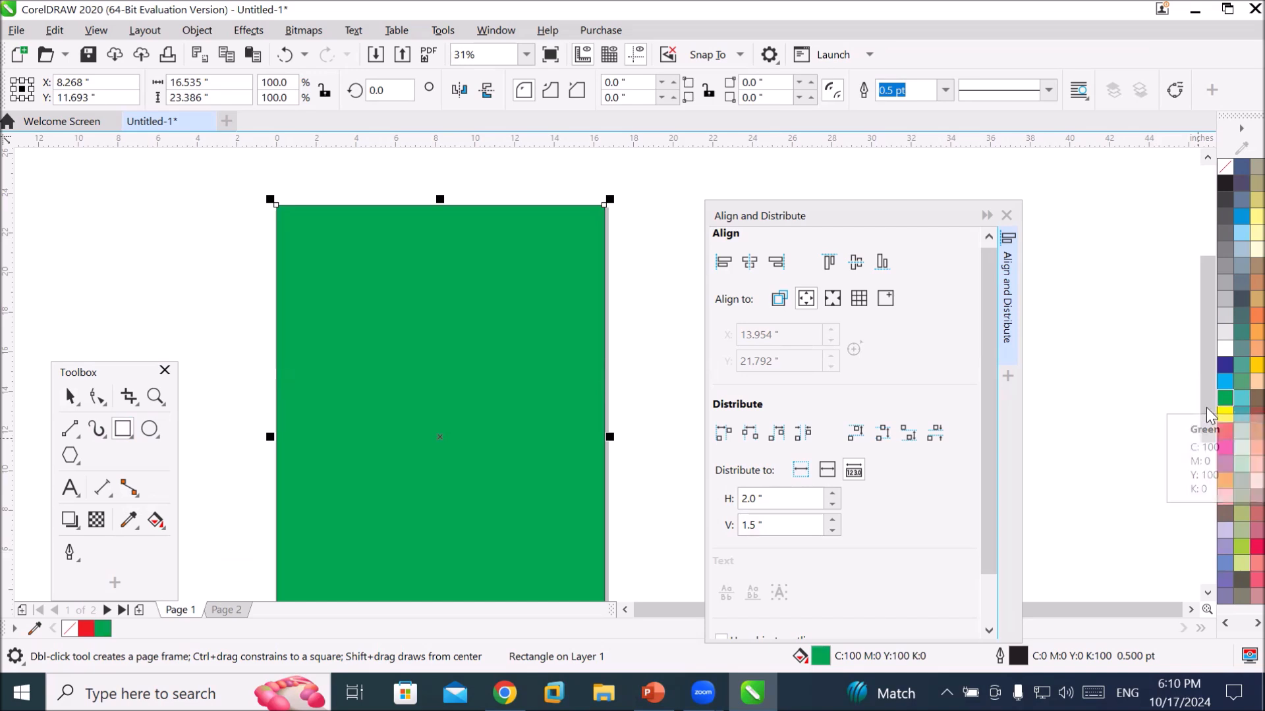
key(ctrl+z)
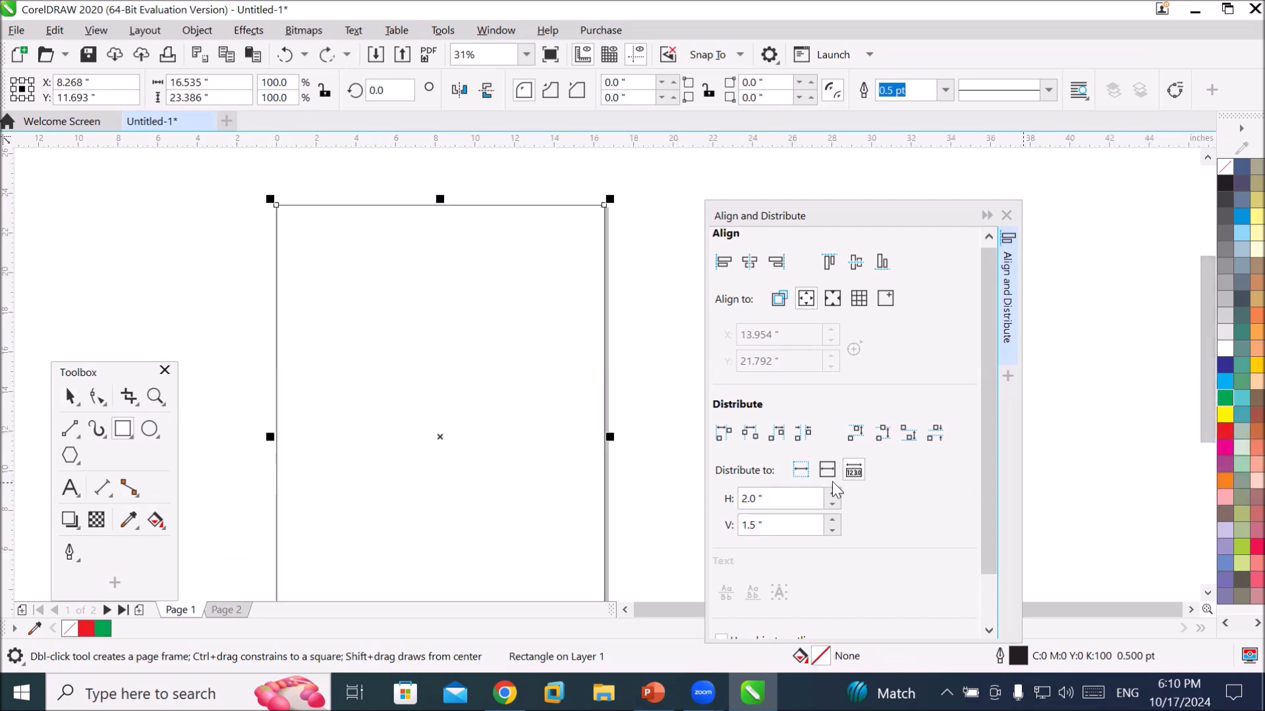
Apply a rectangular Mesh Fill with a 2 by 2 grid to the page-sized rectangle.
click(161, 522)
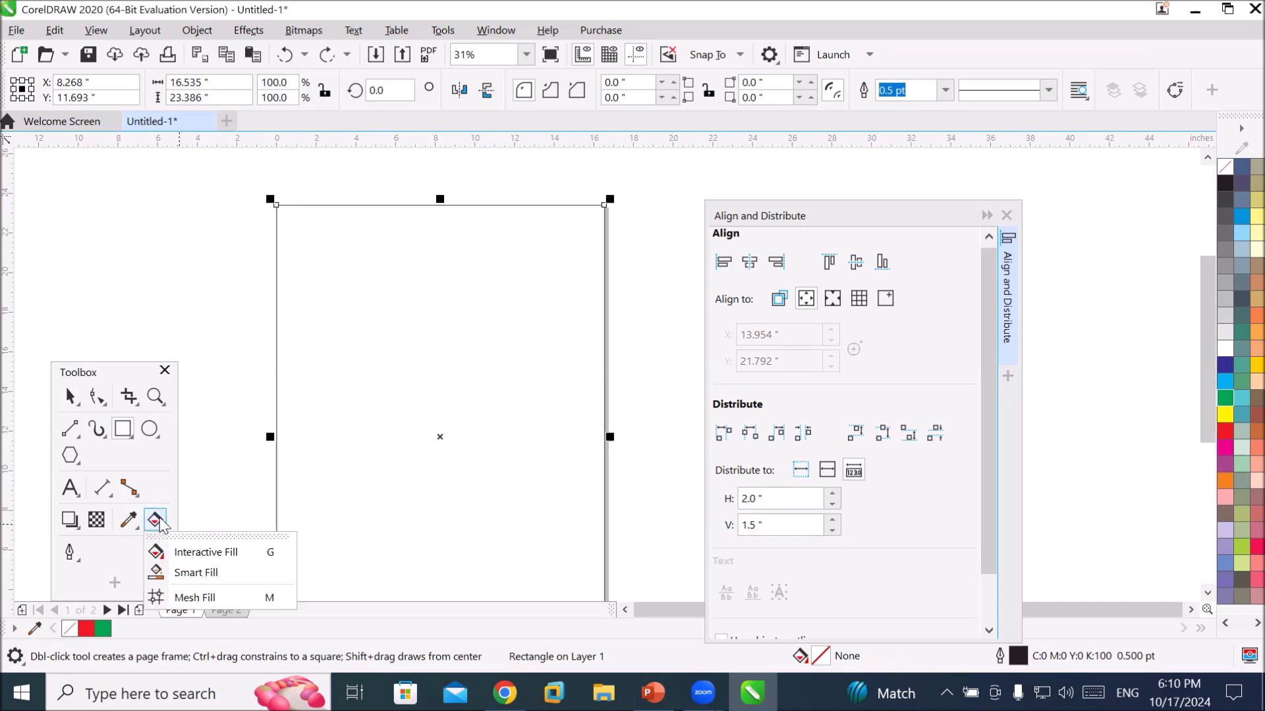
click(195, 598)
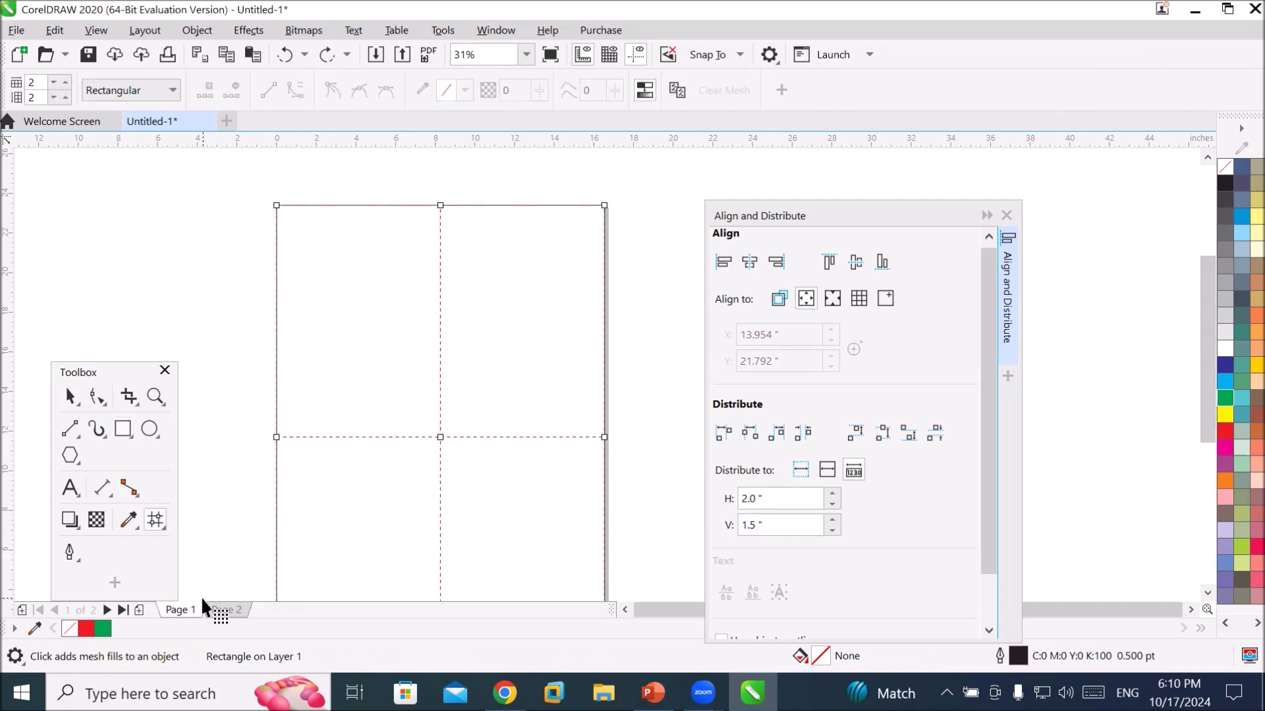
click(1208, 591)
click(1207, 590)
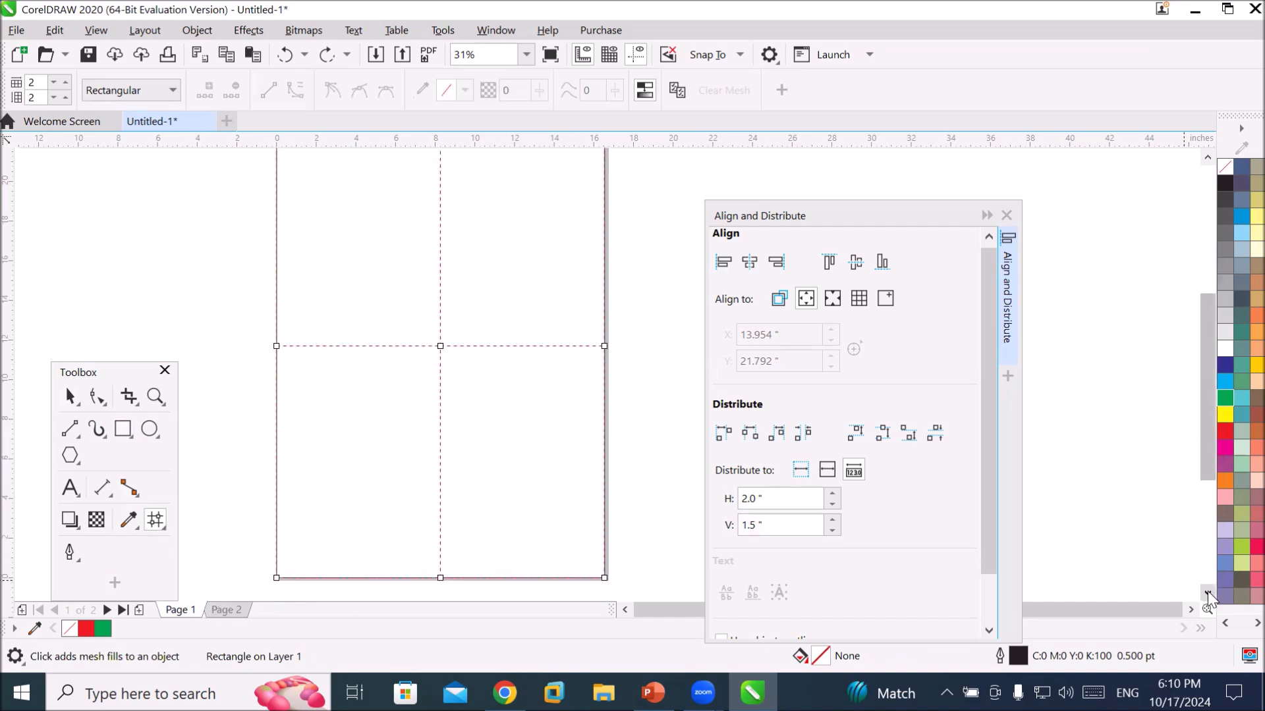
scroll(386, 323, down, 2)
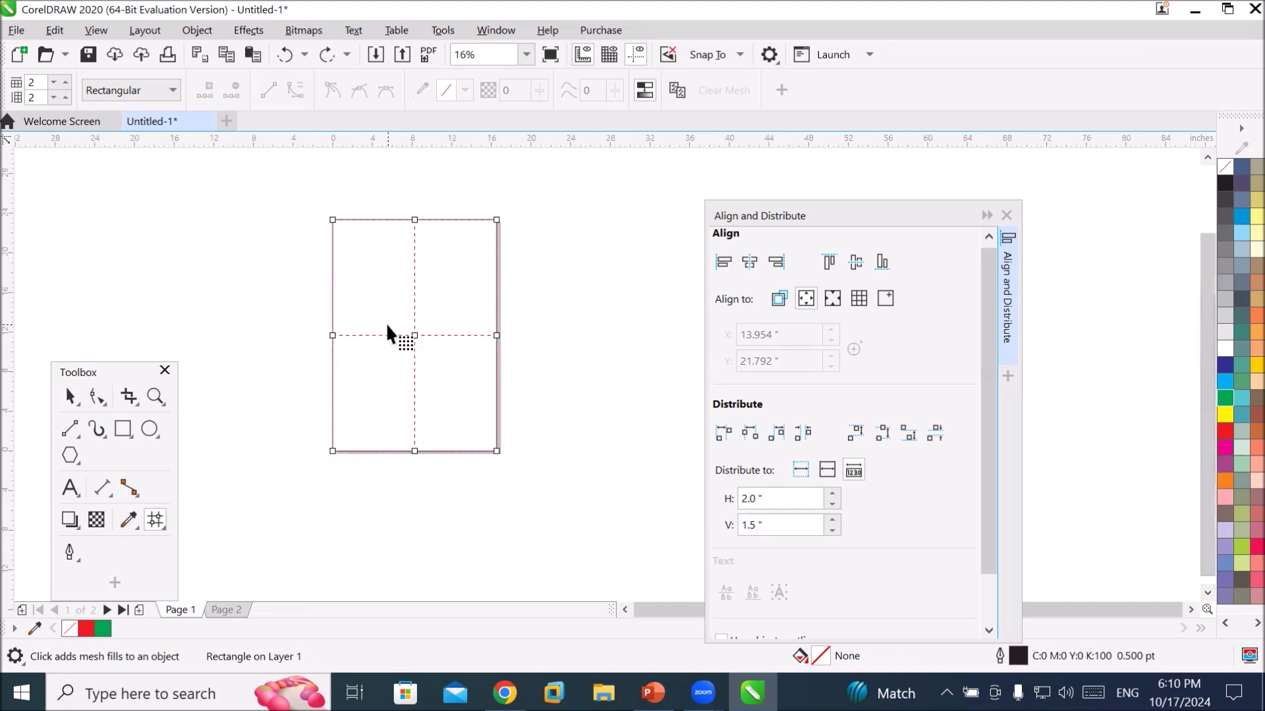
scroll(374, 269, up, 2)
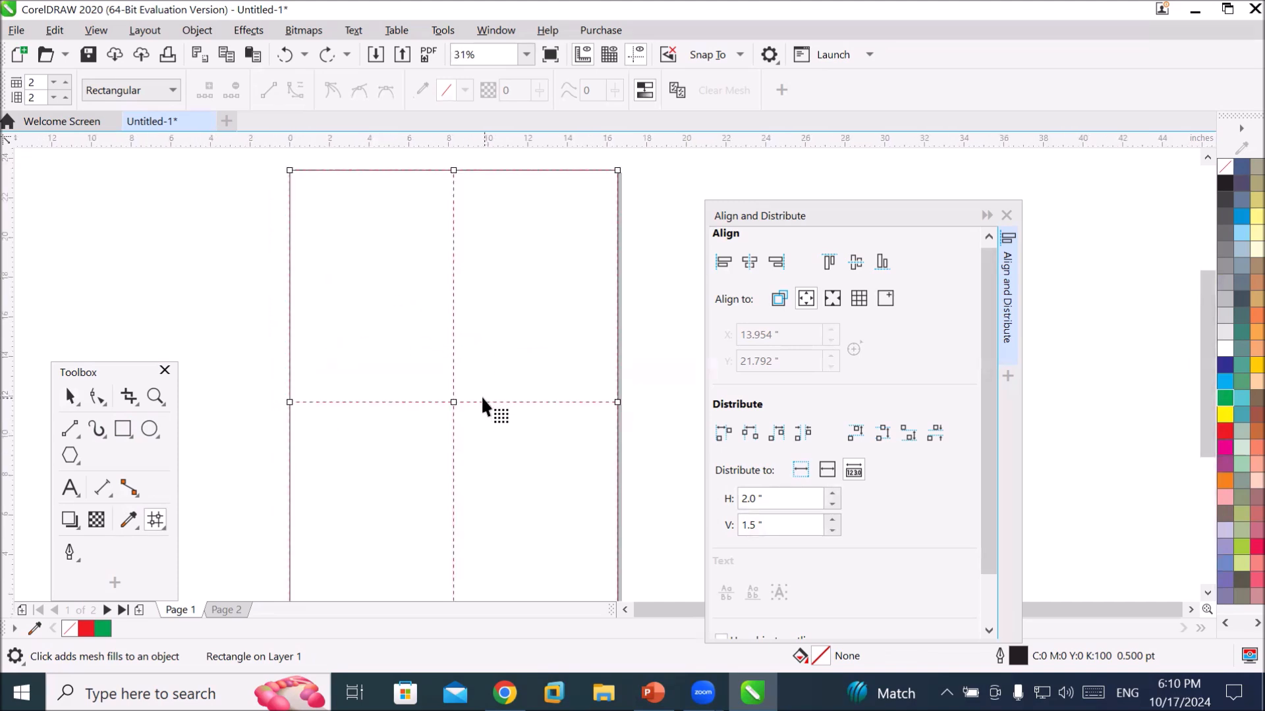
Color the central mesh node cyan and the middle nodes on the rectangle's left and right edges blue.
click(453, 402)
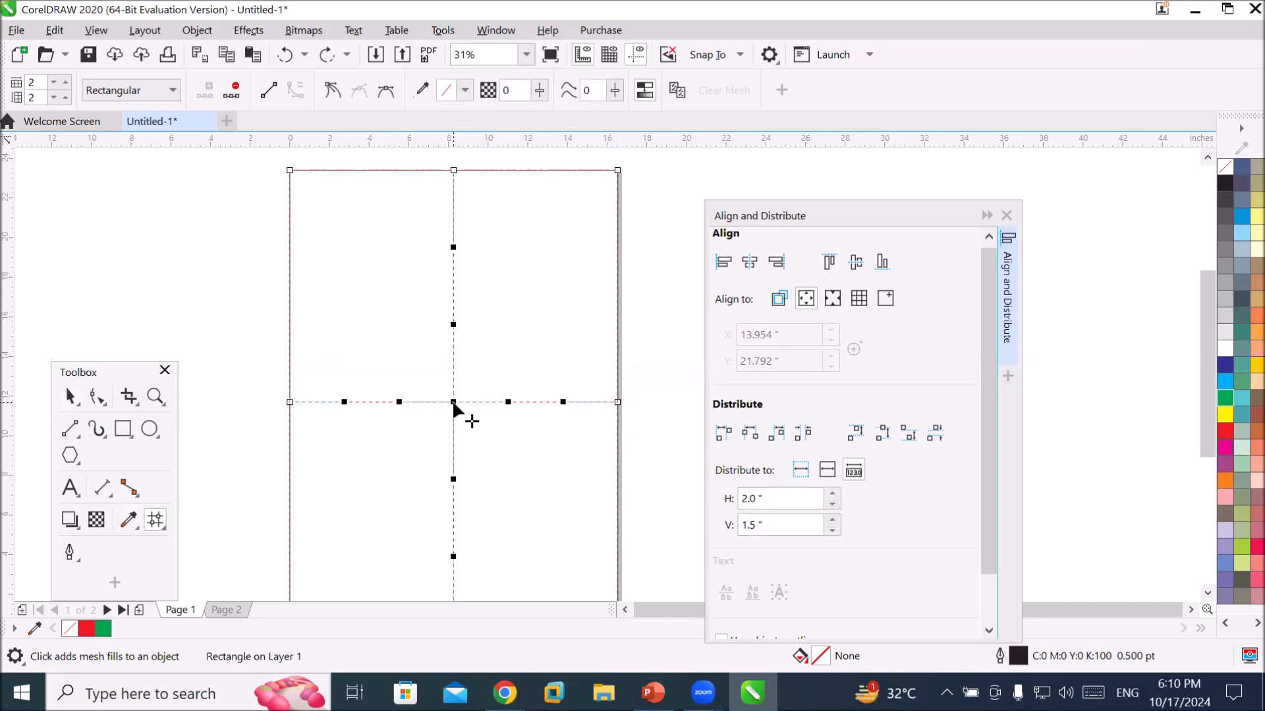
click(1225, 377)
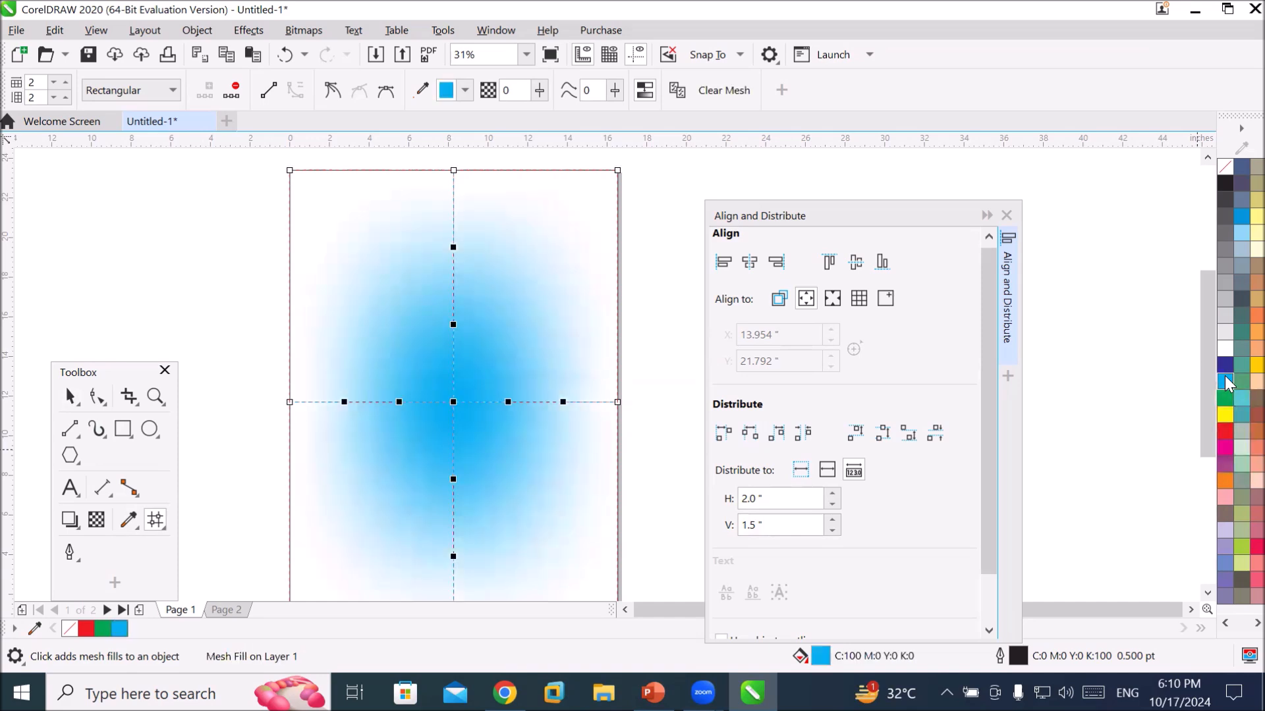
click(287, 401)
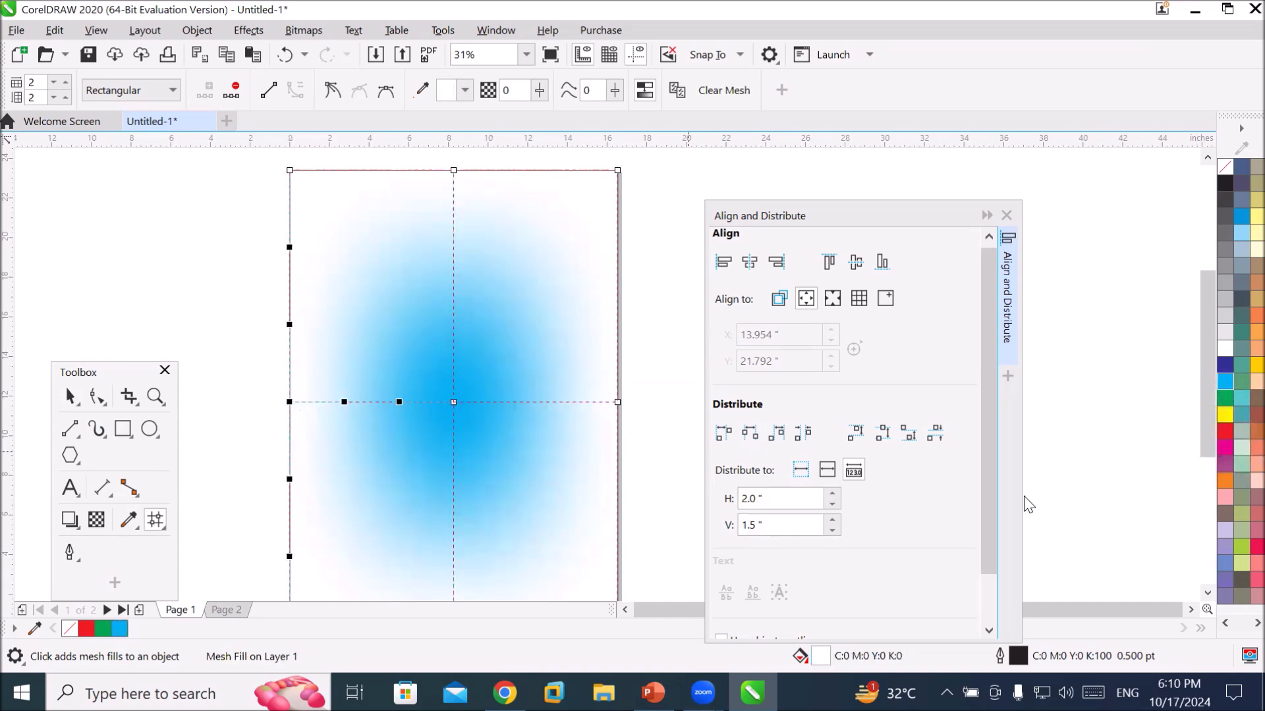
click(1227, 366)
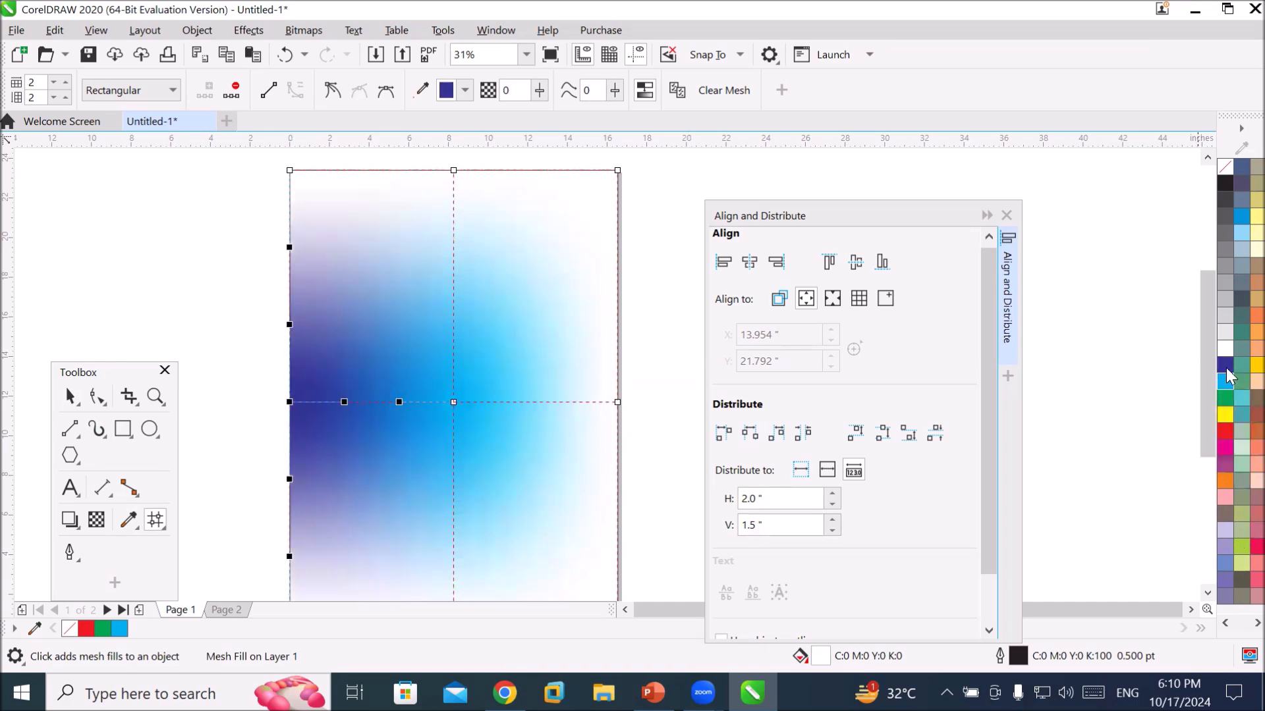
click(614, 402)
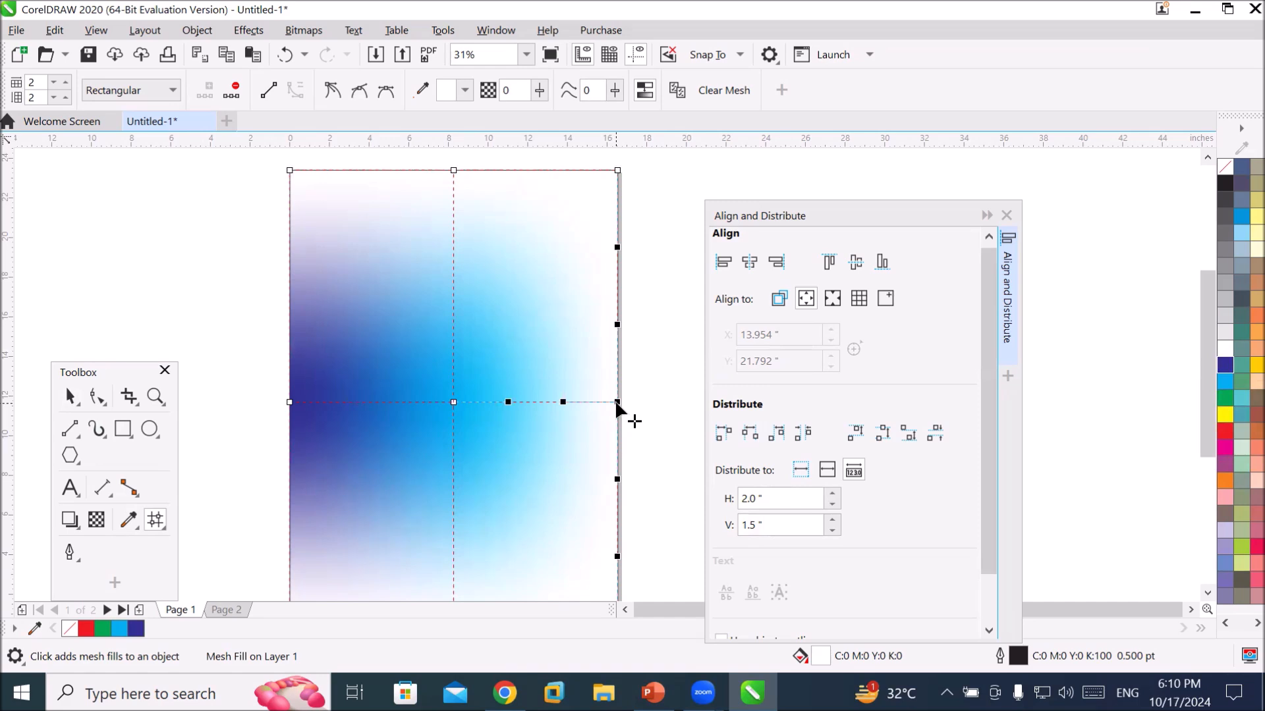
click(1226, 366)
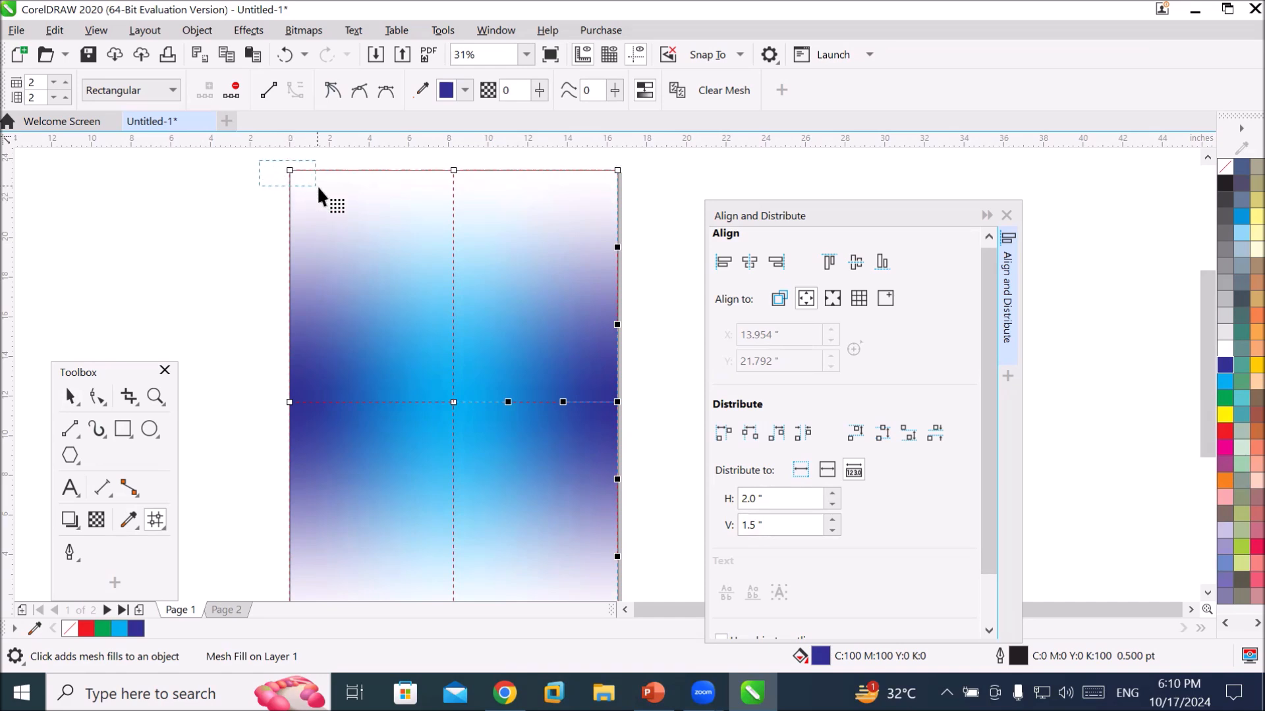
Color the three mesh nodes along the rectangle's top edge and the three along its bottom edge red.
drag(466, 209, 669, 204)
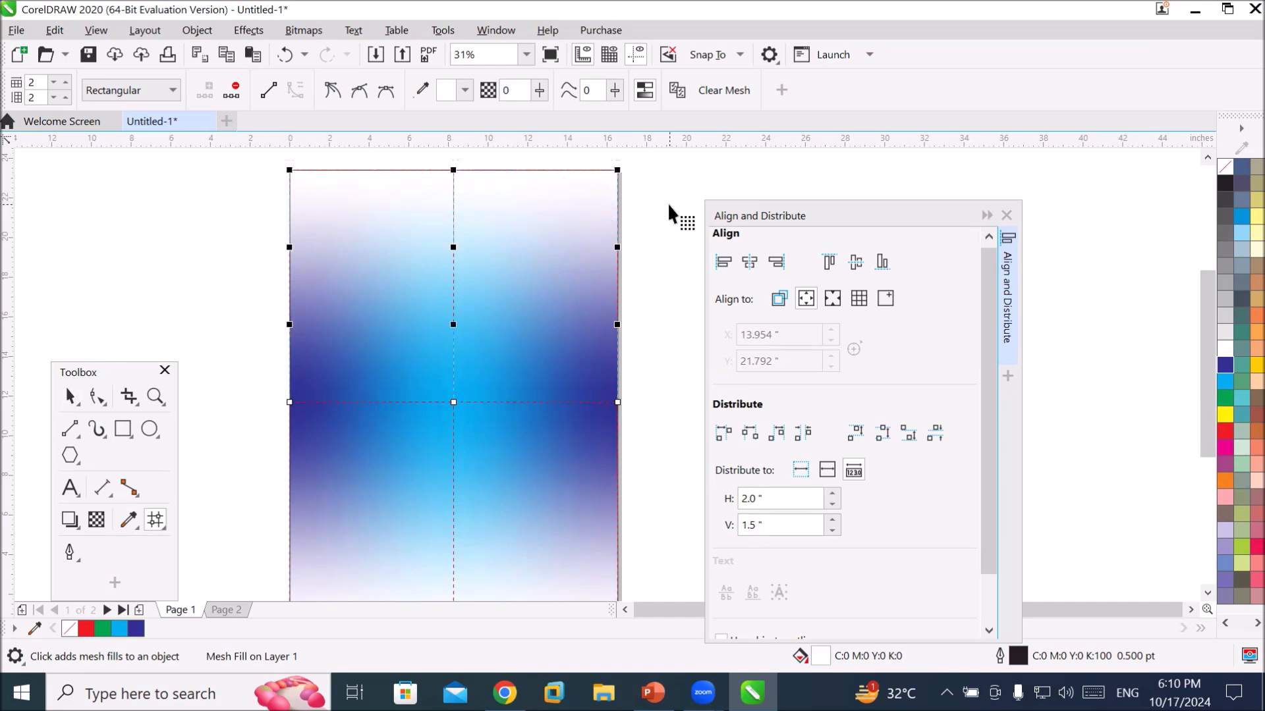
click(1225, 431)
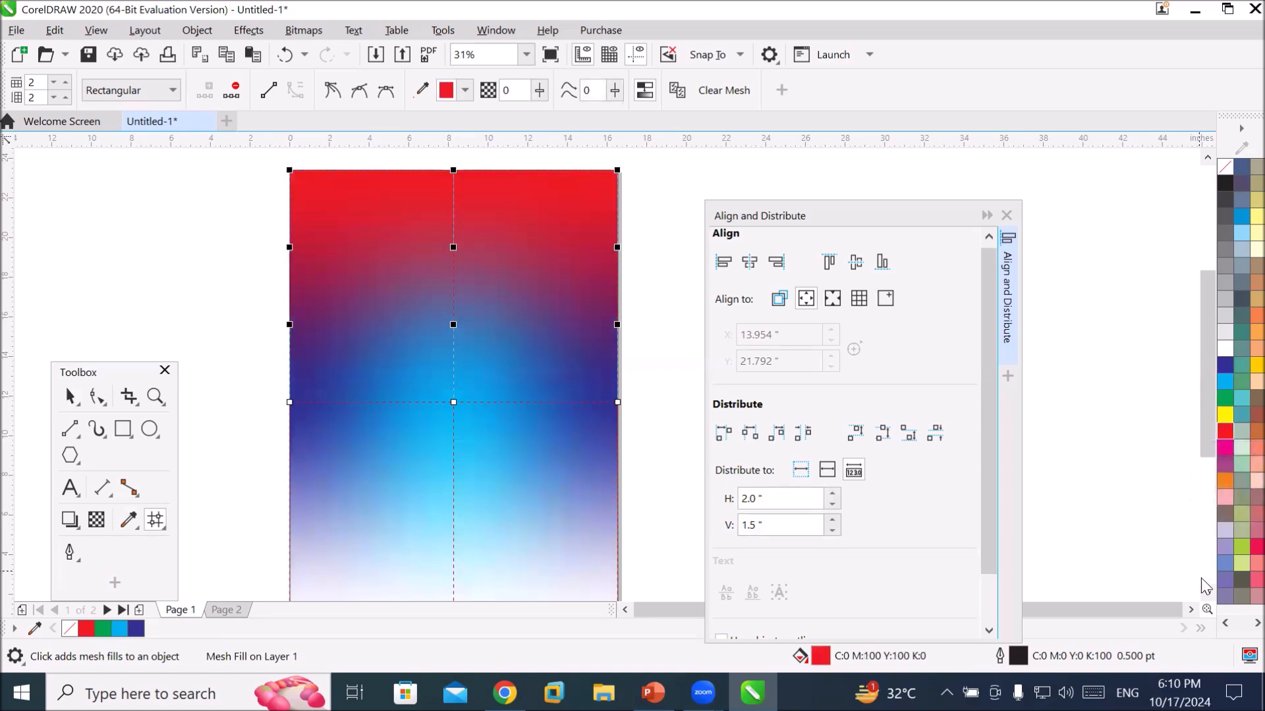
click(1205, 594)
click(1204, 594)
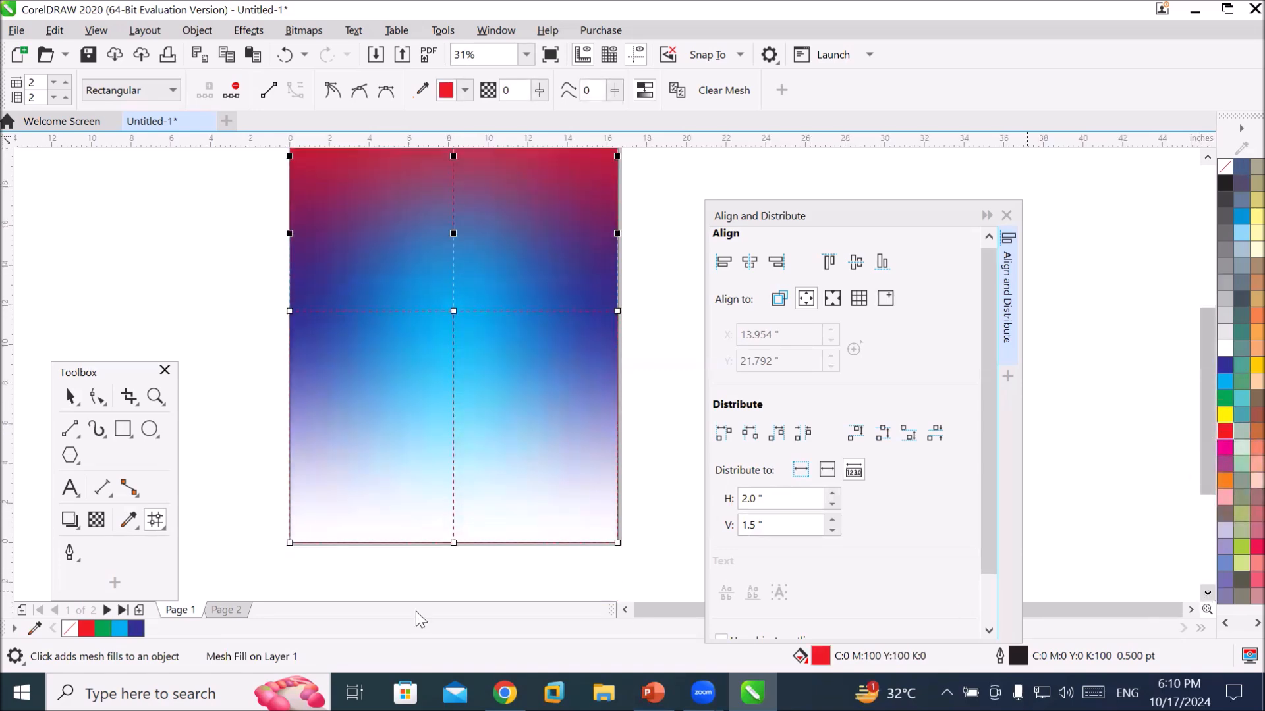
drag(240, 530, 640, 565)
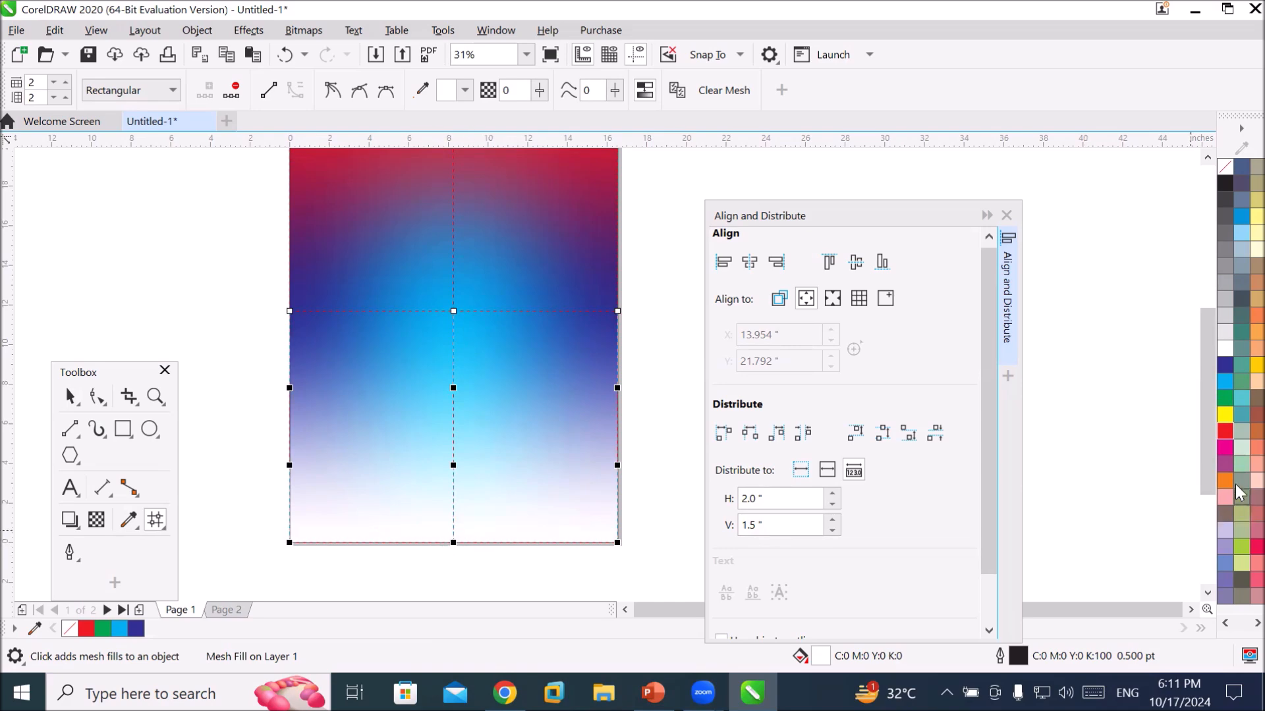
click(1223, 434)
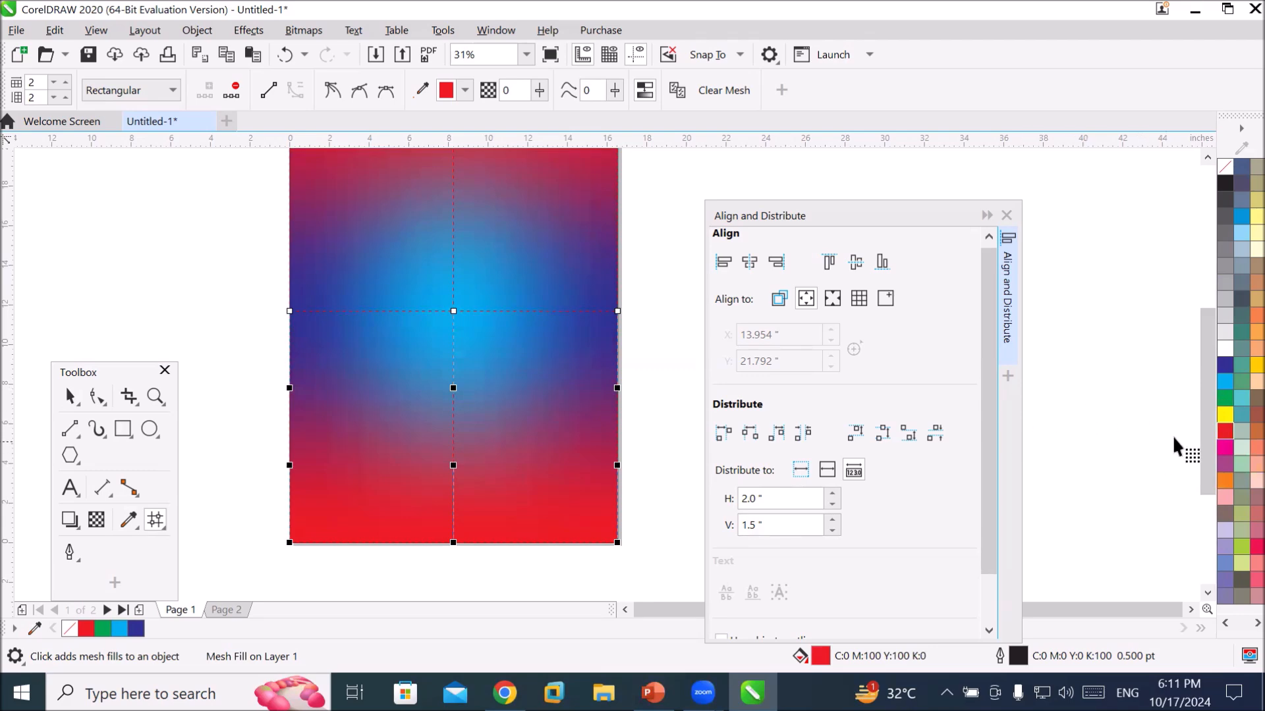
Move the central mesh node about 4" upward and add a node on the vertical mesh line about 6" below it.
drag(1200, 404, 1206, 398)
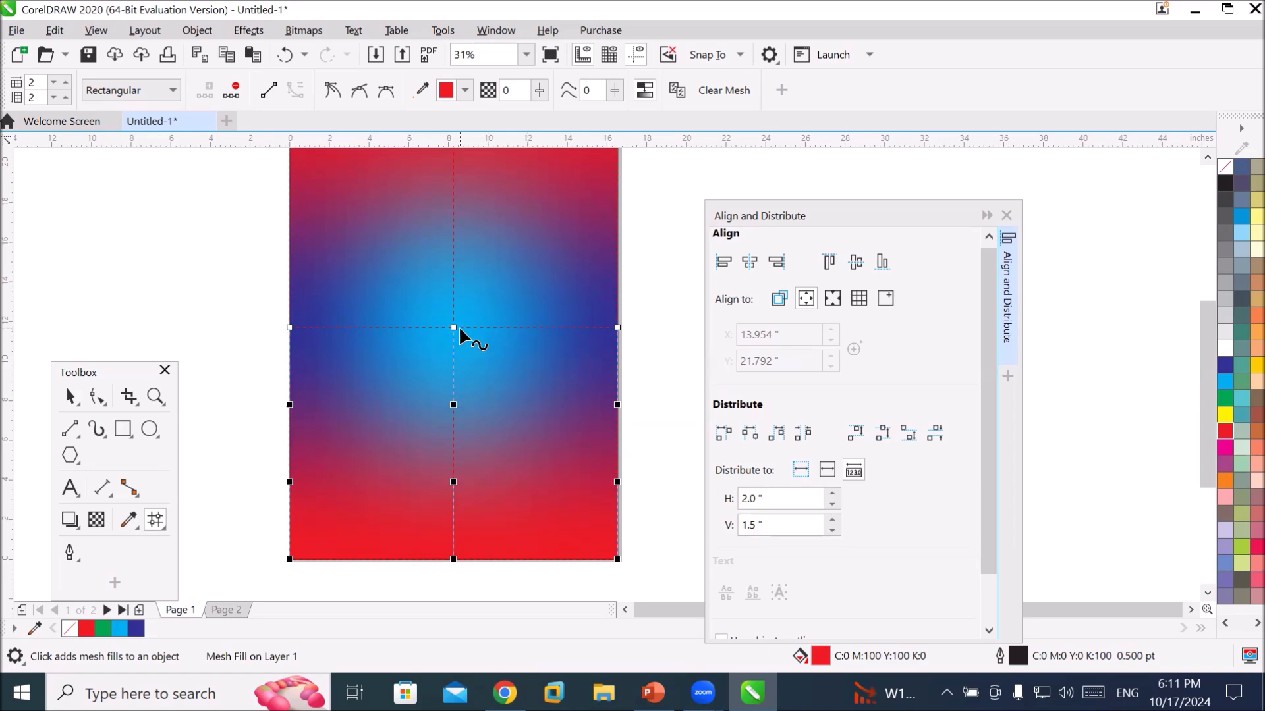
drag(453, 327, 453, 243)
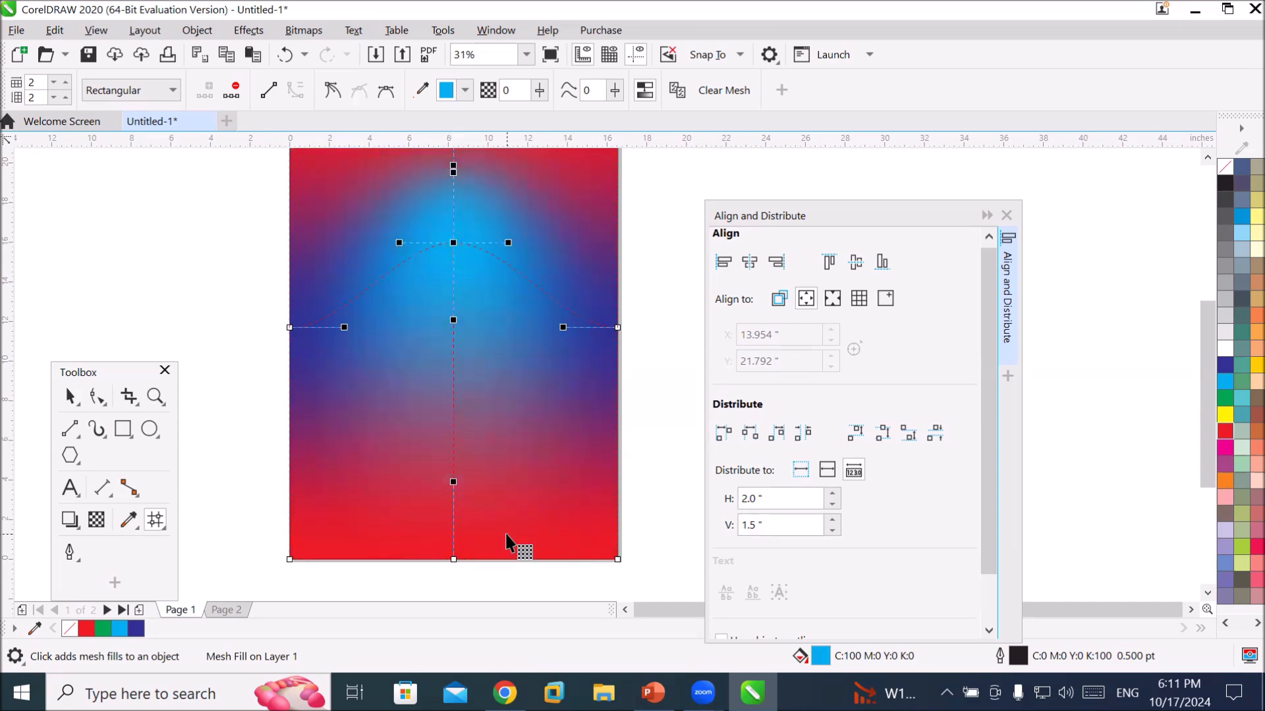
click(453, 357)
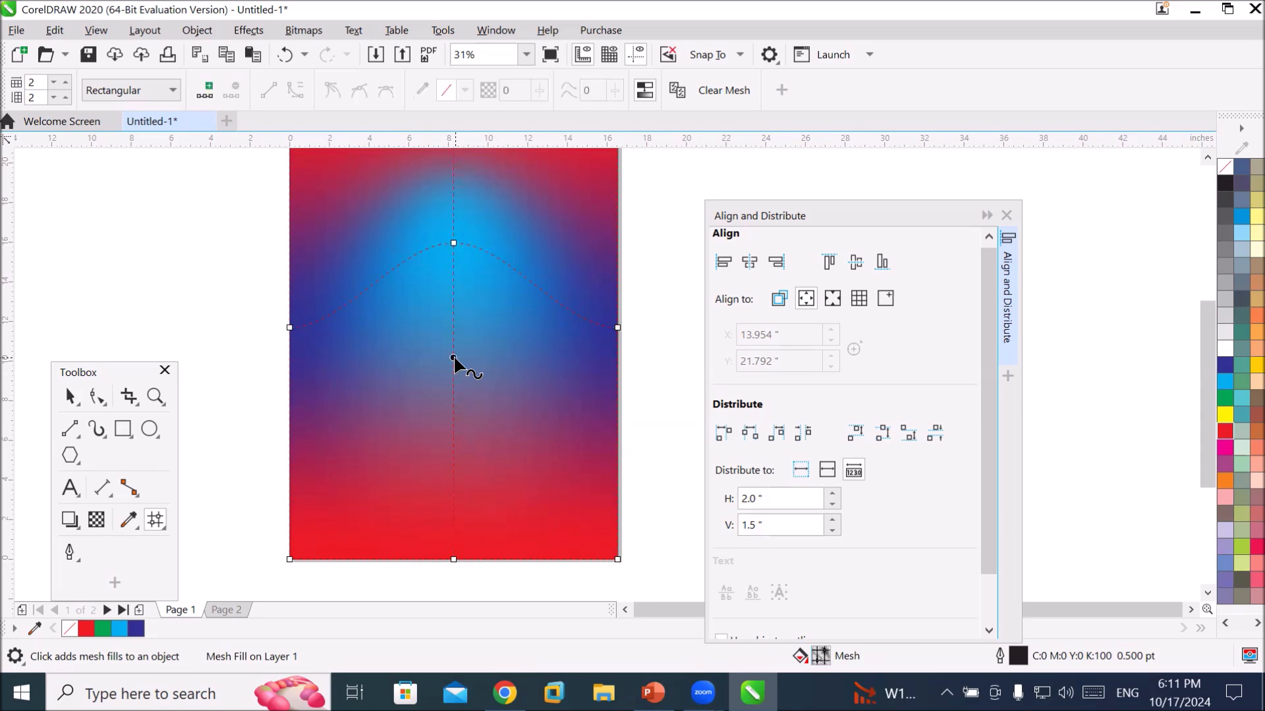
double_click(453, 358)
click(453, 361)
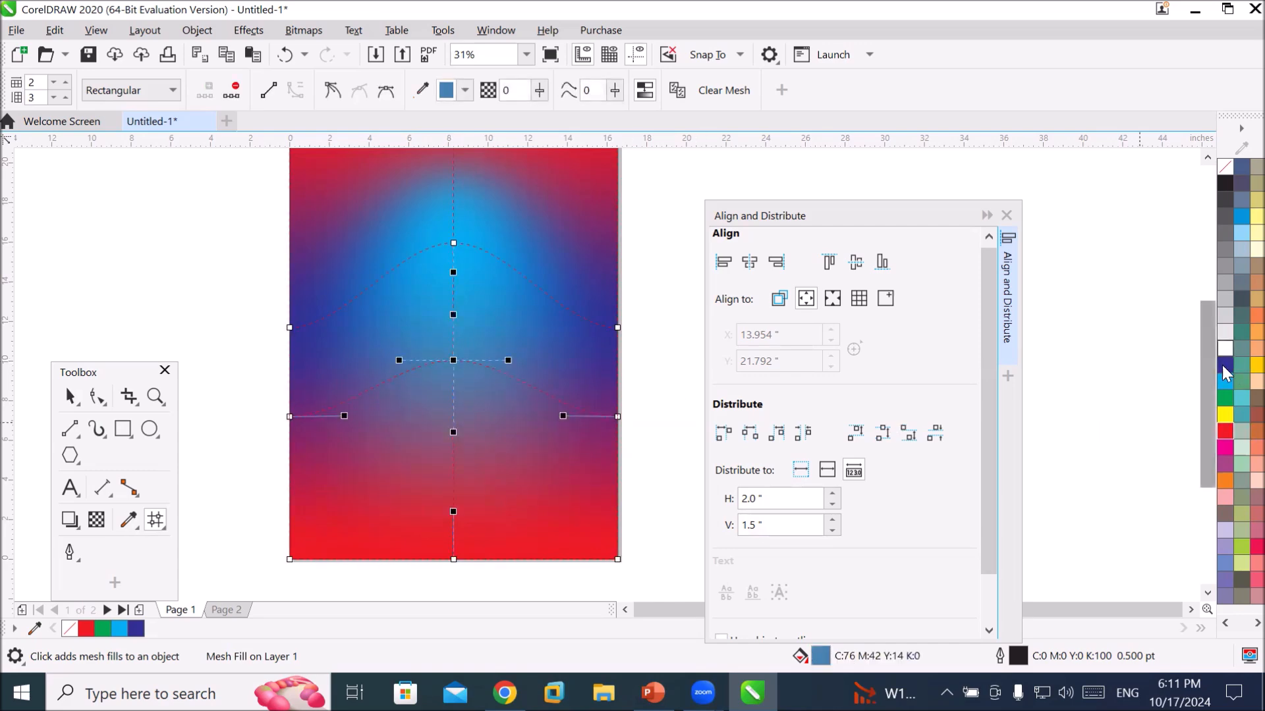
Color the node below the cyan one teal (C60 M0 Y40 K40), and add a yellow node about 5" beneath it.
click(1238, 335)
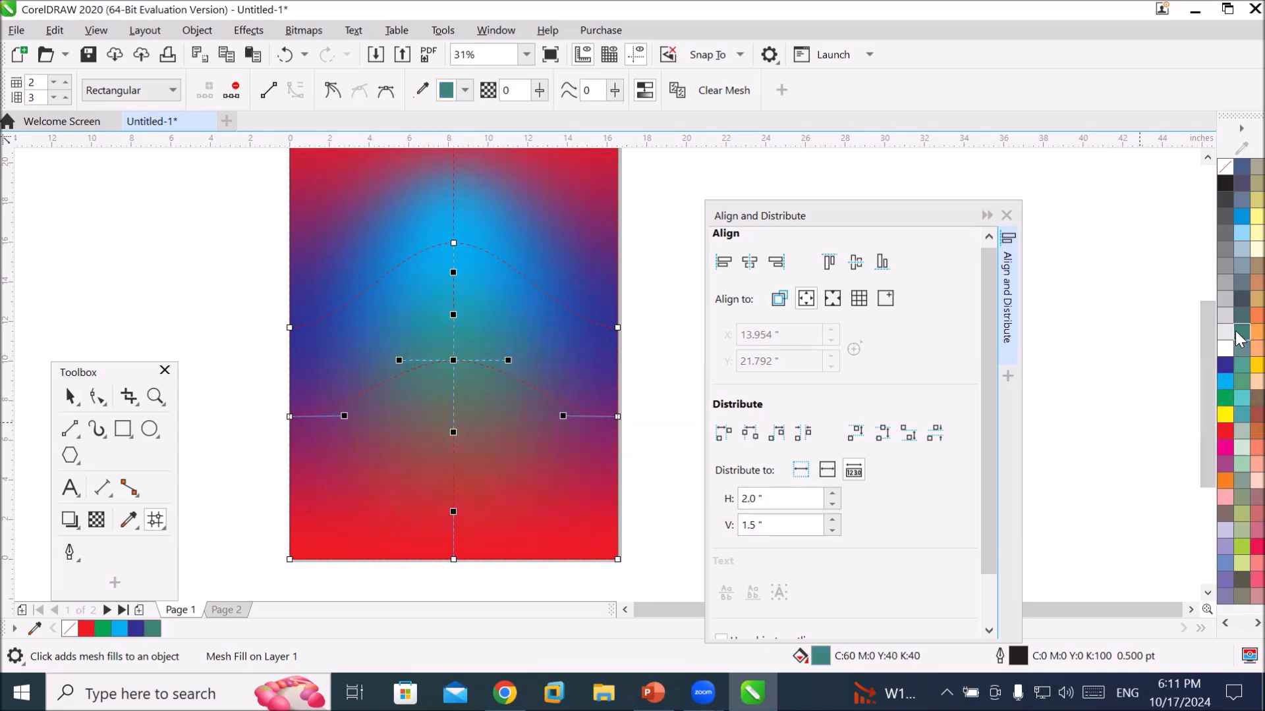
double_click(453, 465)
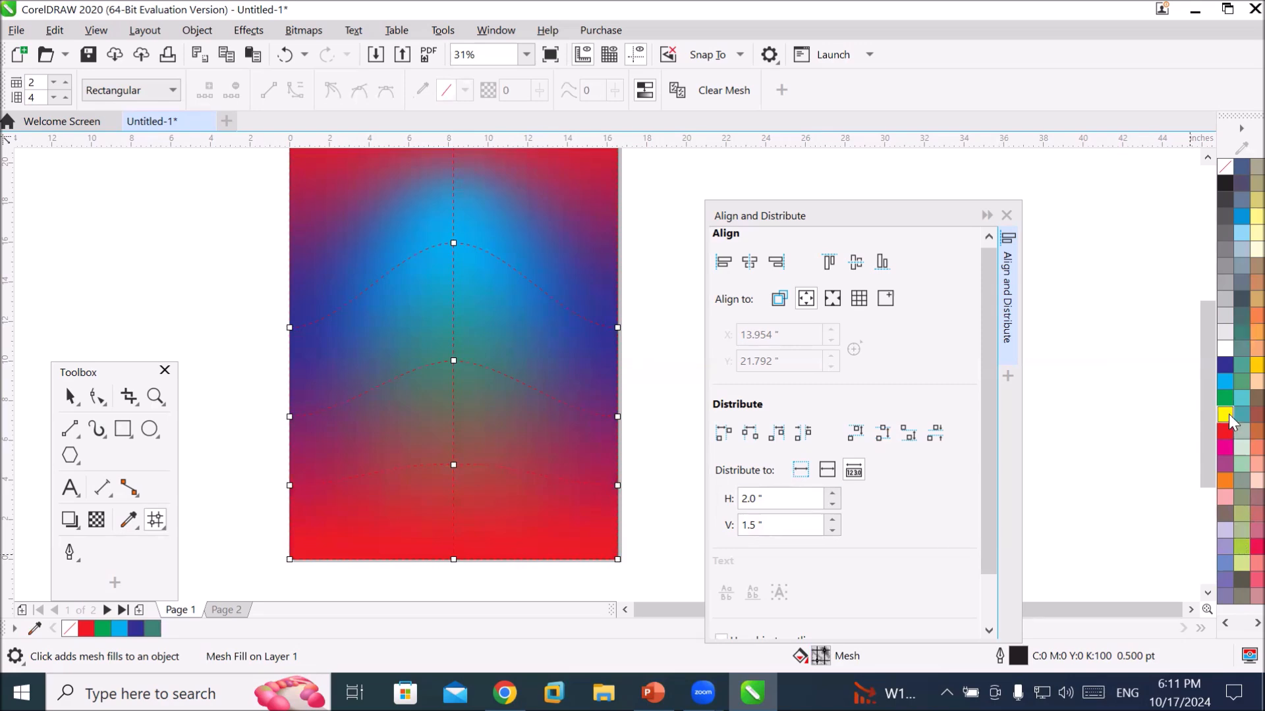
click(453, 465)
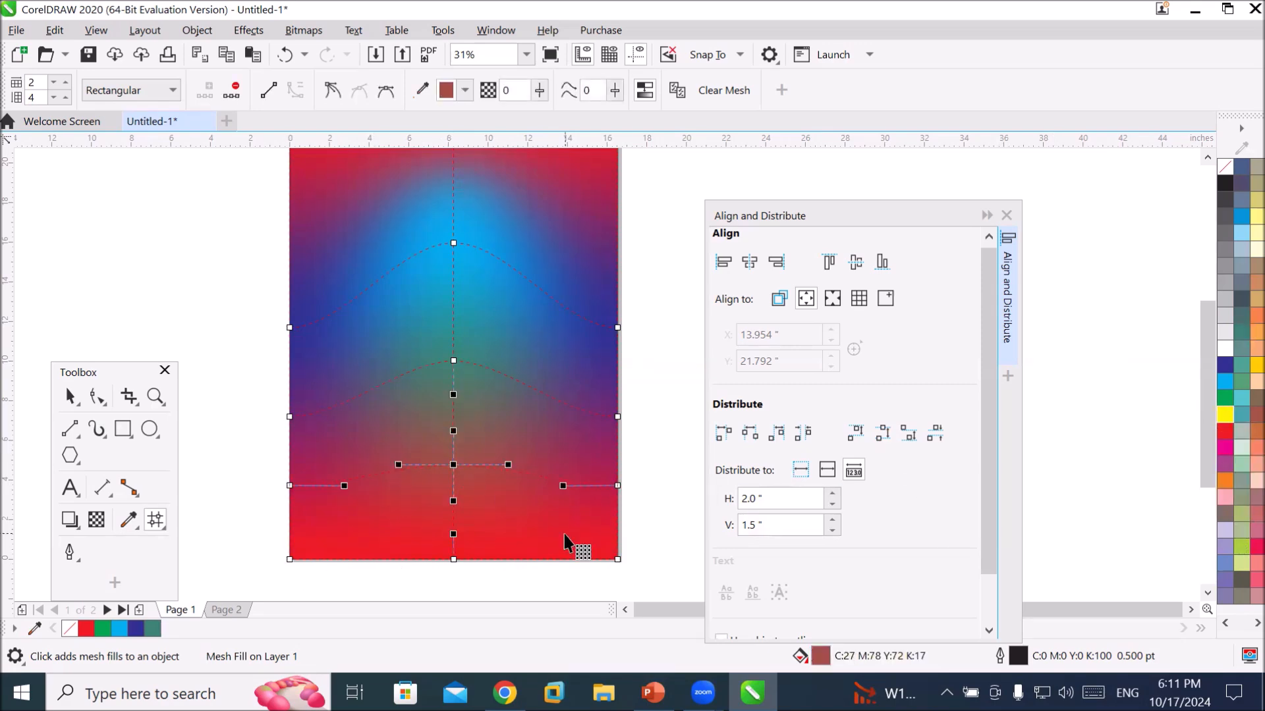
click(1225, 414)
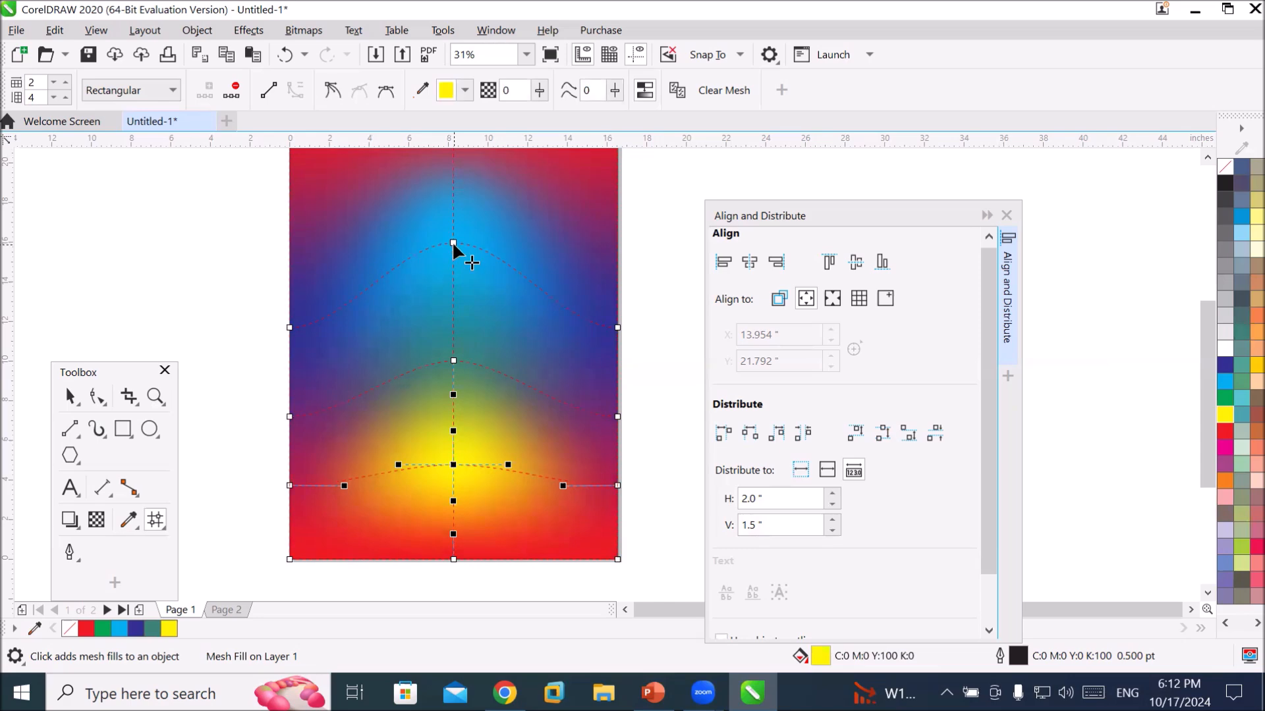
Move the cyan node and its lower handle upward, and raise the teal node about 3.4" along the vertical mesh line.
drag(454, 243, 454, 210)
drag(455, 317, 455, 266)
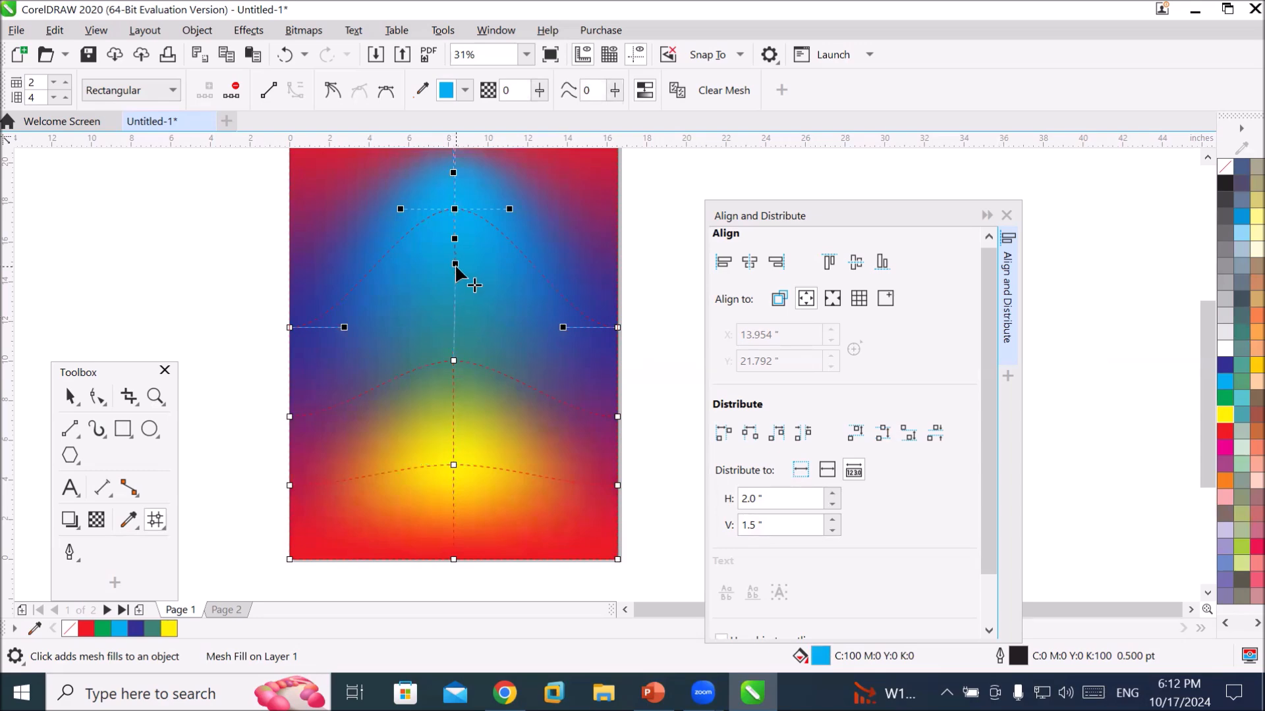
drag(451, 358, 451, 291)
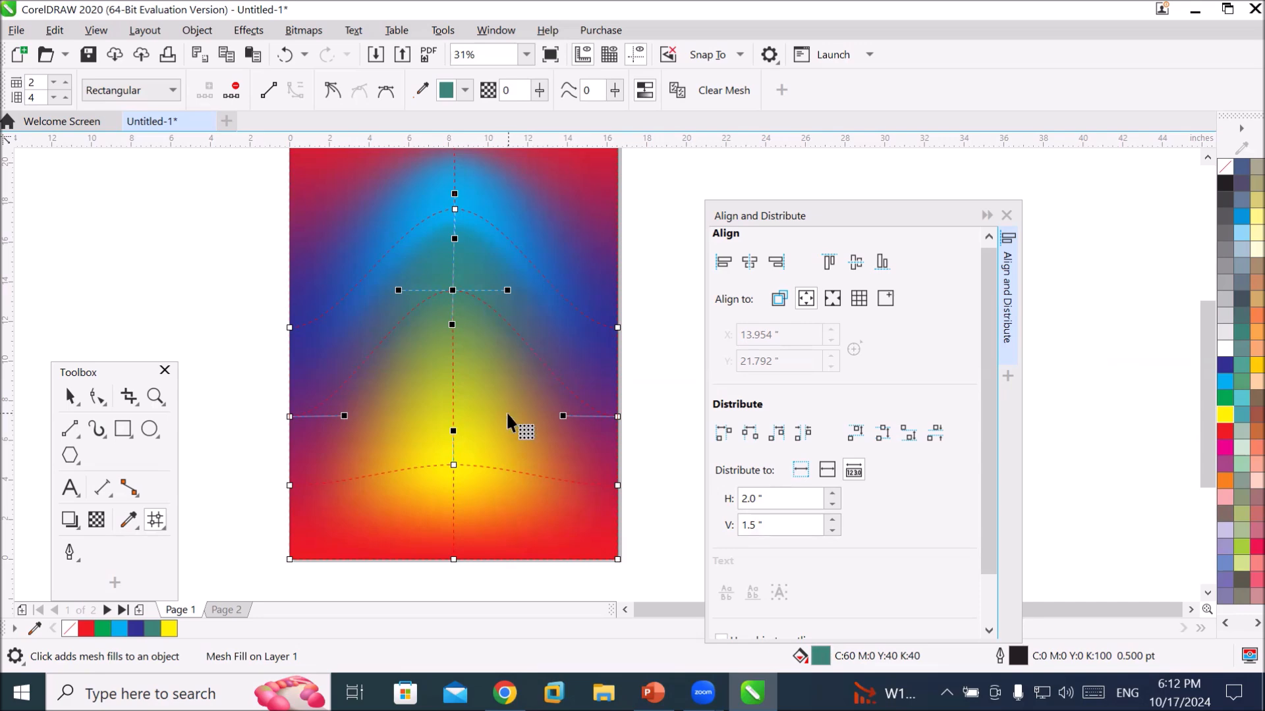
Add a mesh node on the central vertical line between the teal and yellow nodes and color it white.
double_click(455, 362)
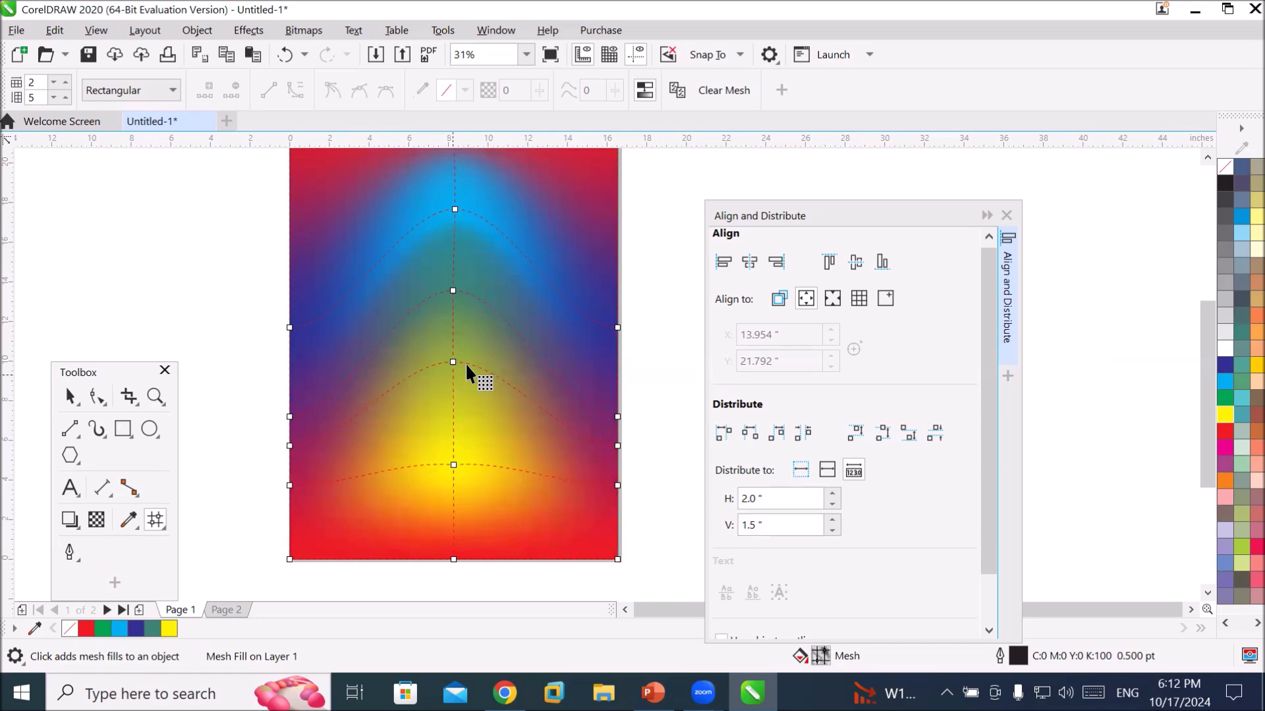
click(450, 360)
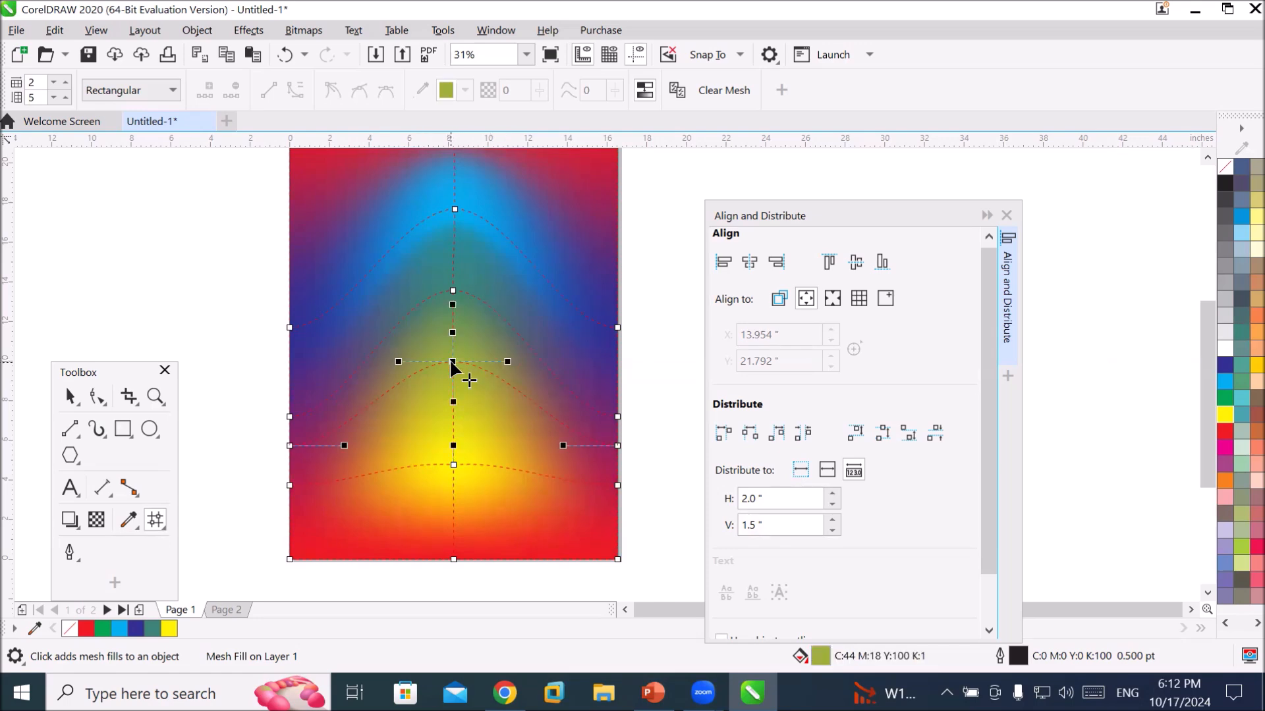
click(1223, 346)
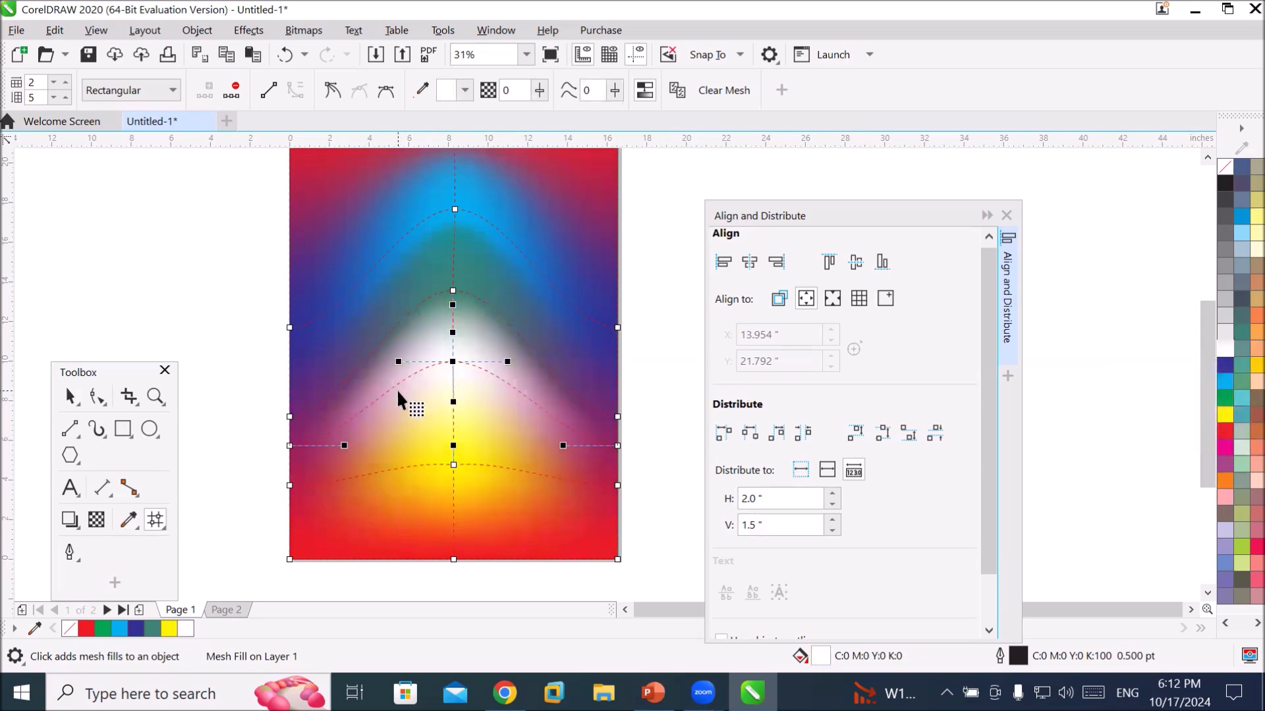
Add a mesh node on the central line between the white and yellow nodes and color it blue (C100 M20 Y0 K0).
double_click(452, 430)
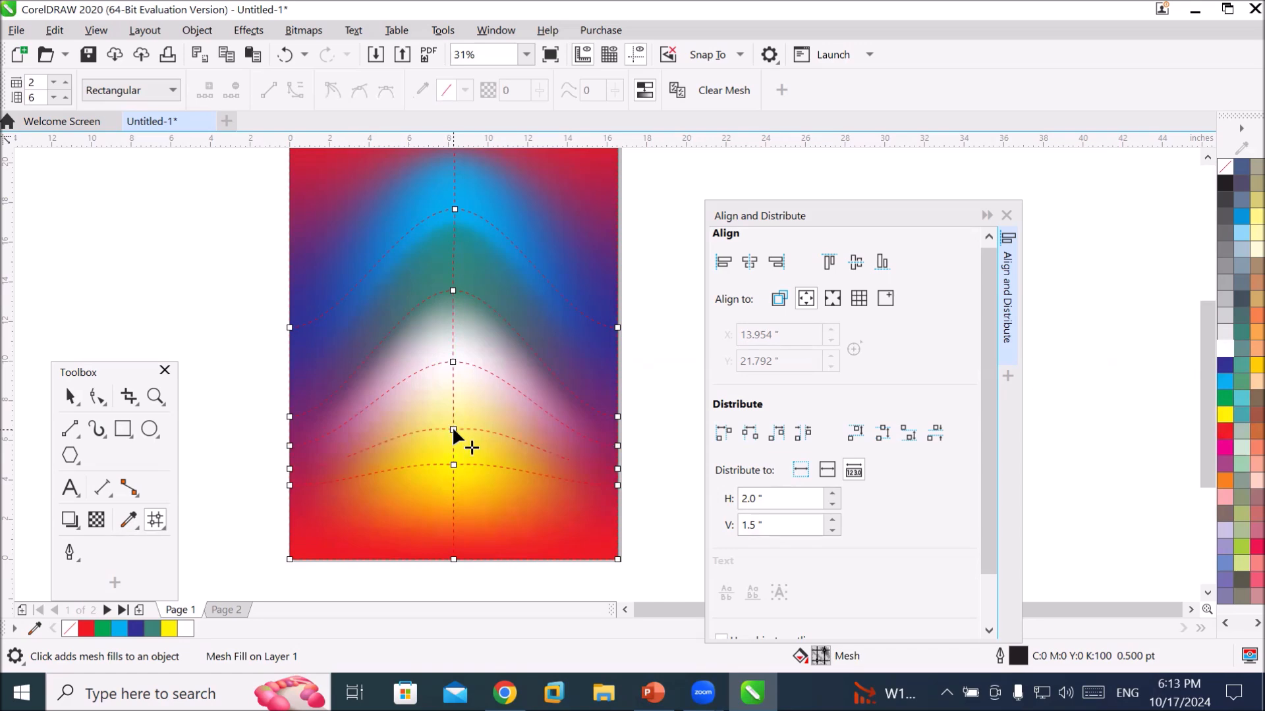
click(453, 430)
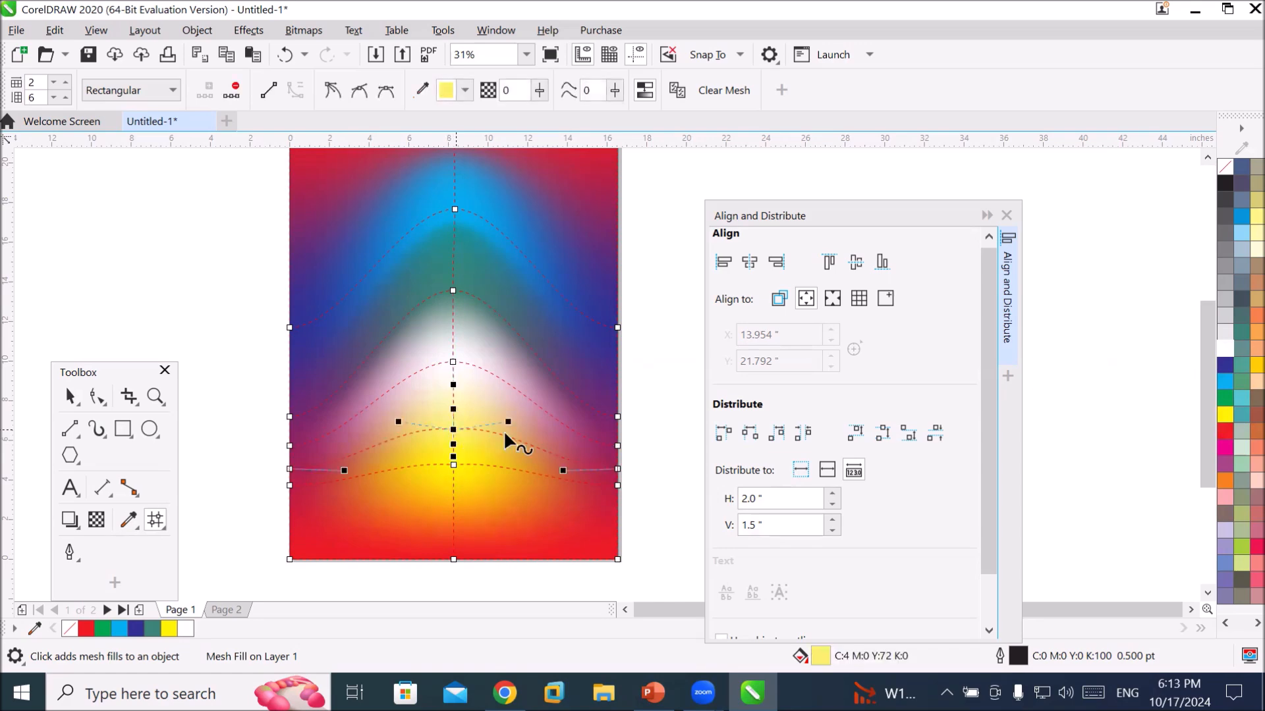
click(1226, 495)
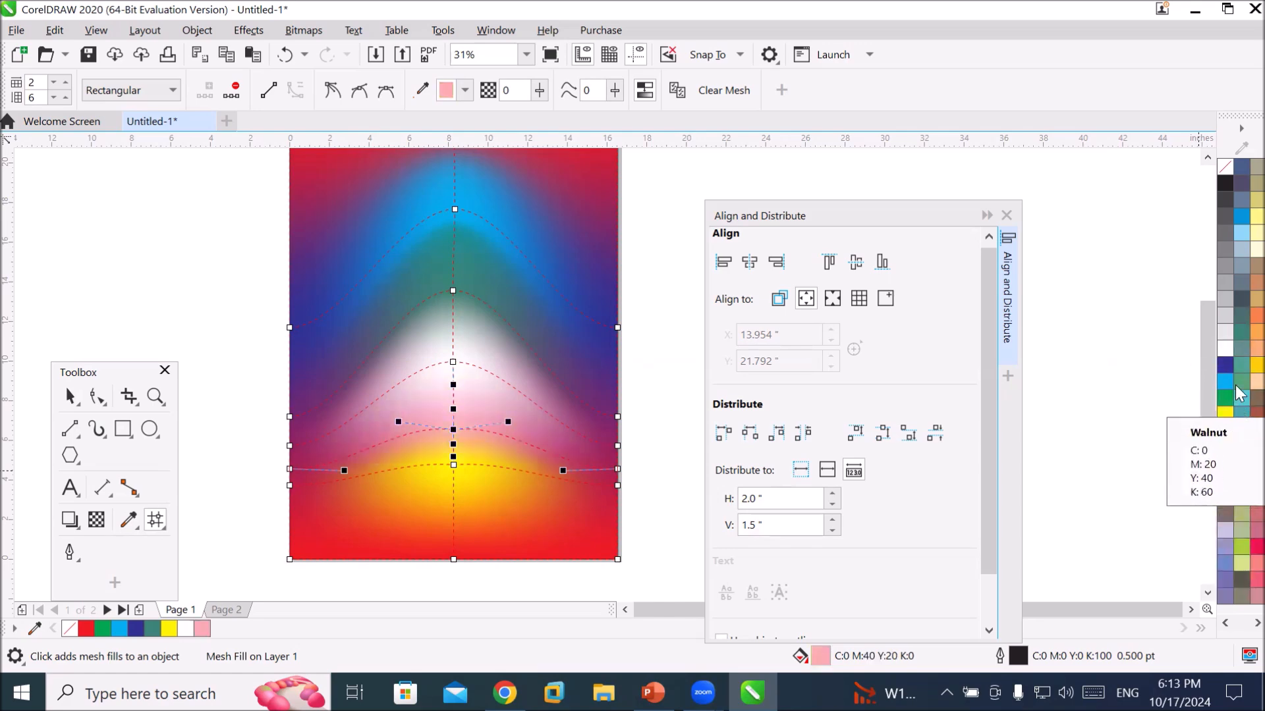
click(1255, 380)
click(1238, 359)
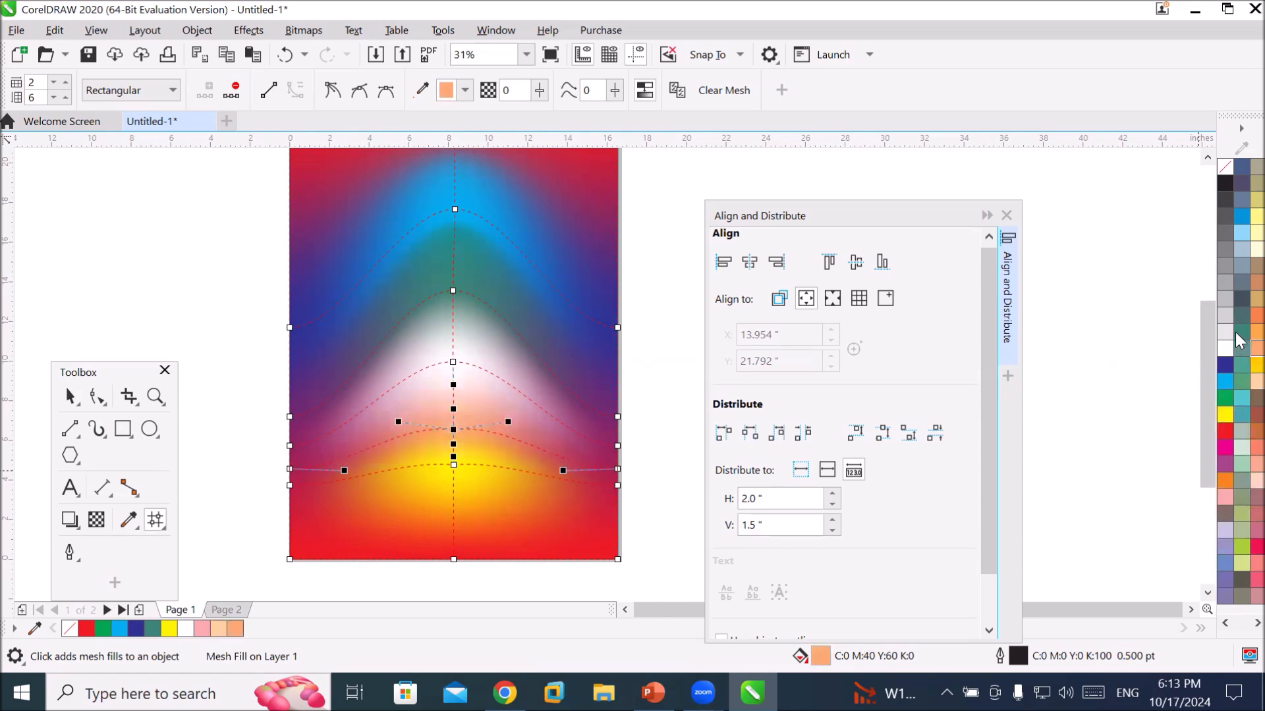
click(1241, 218)
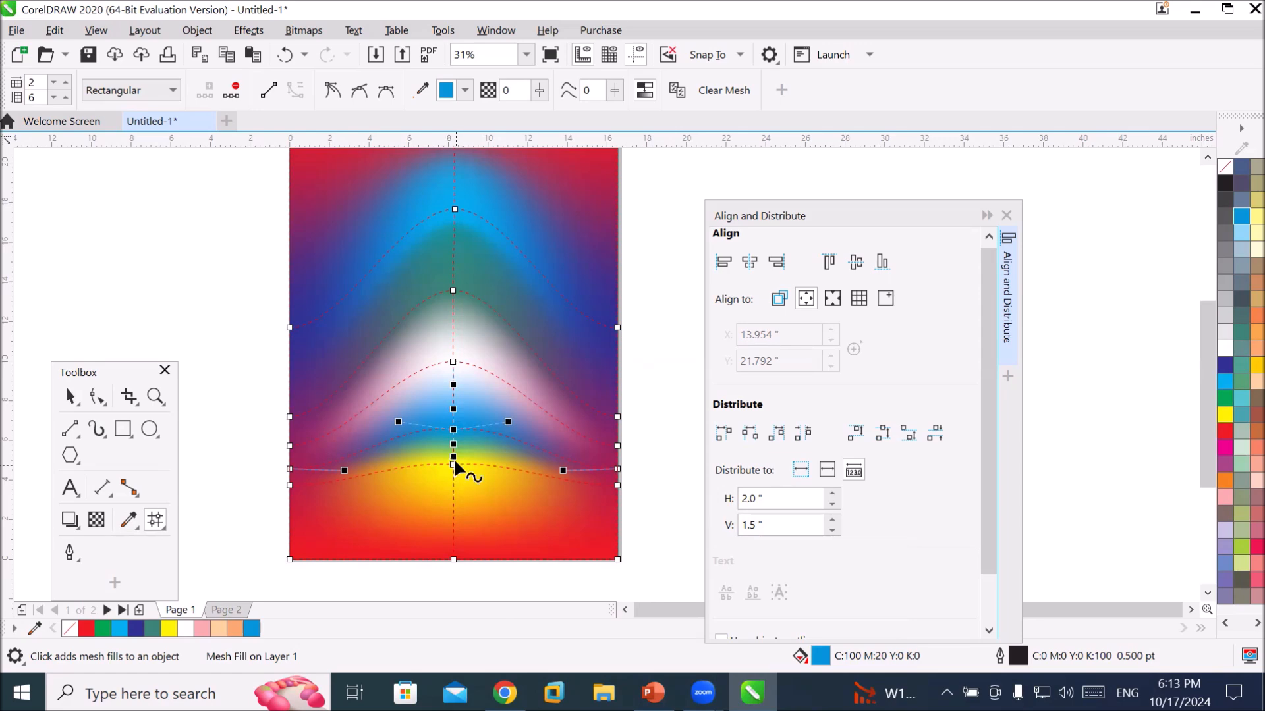
Add a vertical mesh line on each side of the central line and color all nodes on both new lines black.
double_click(377, 262)
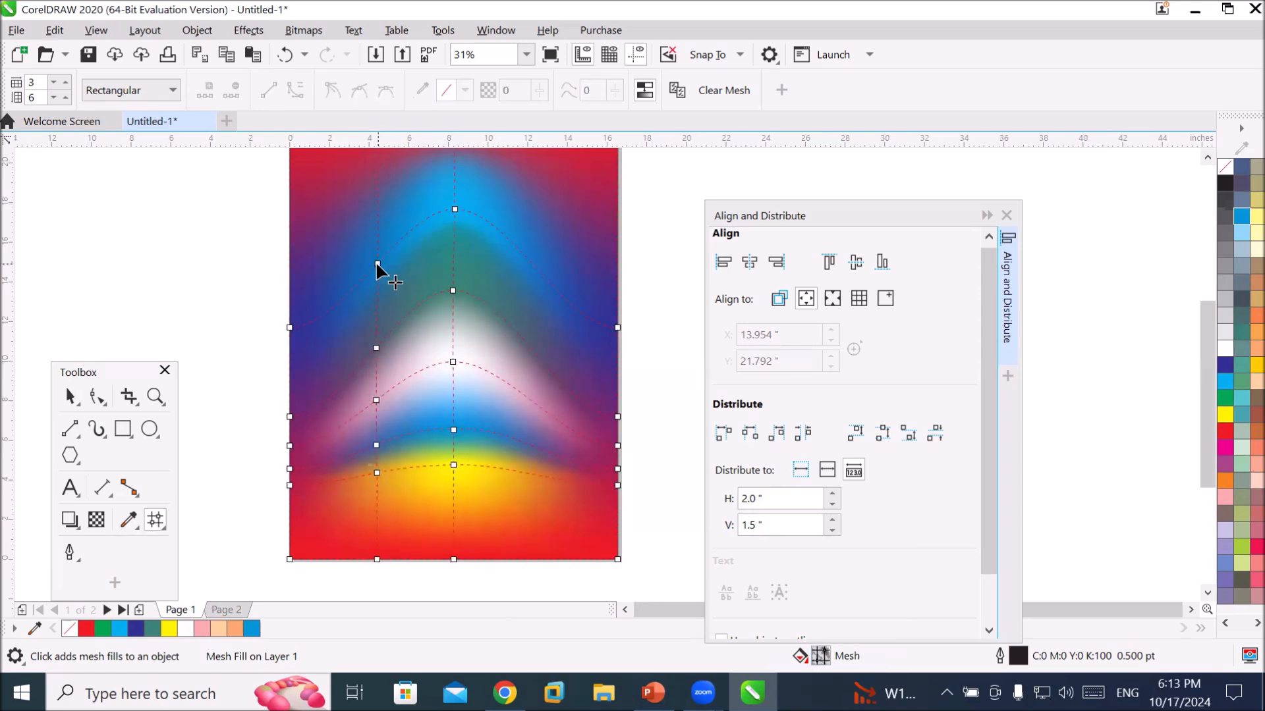
double_click(523, 256)
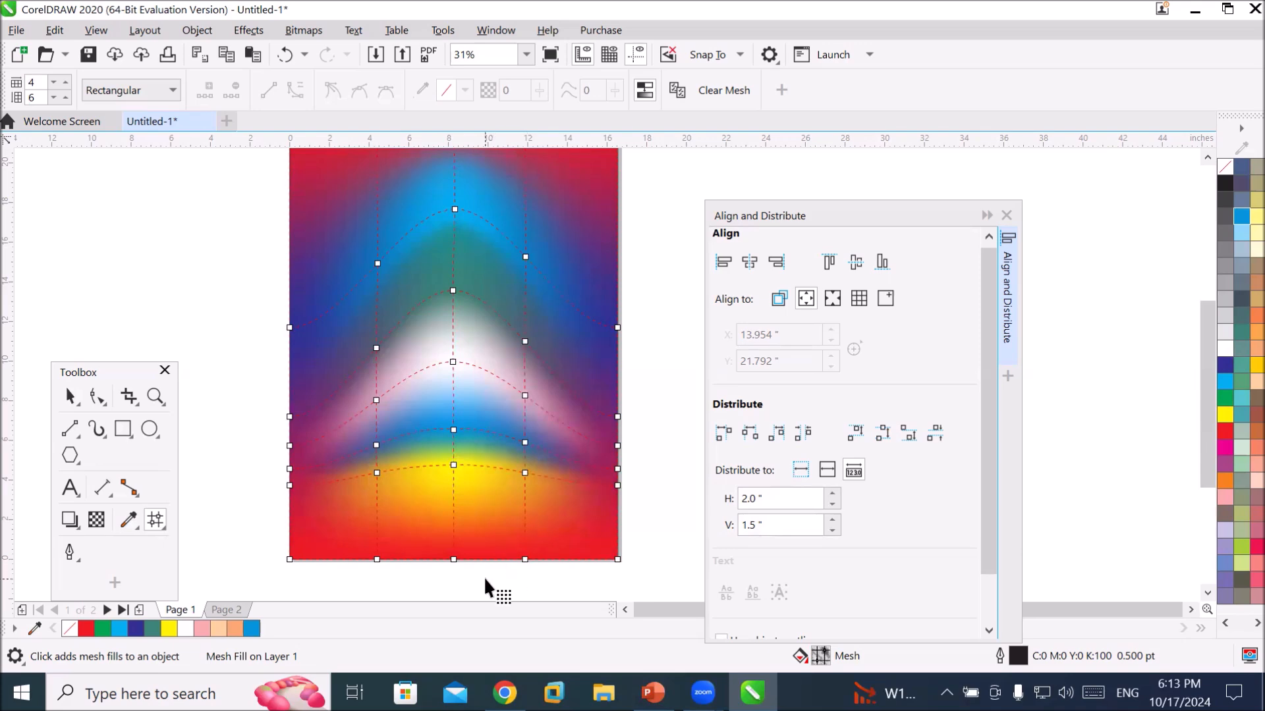
scroll(373, 226, down, 3)
mouse_move(364, 140)
mouse_down()
mouse_move(366, 189)
mouse_move(382, 144)
mouse_up()
drag(393, 405, 373, 200)
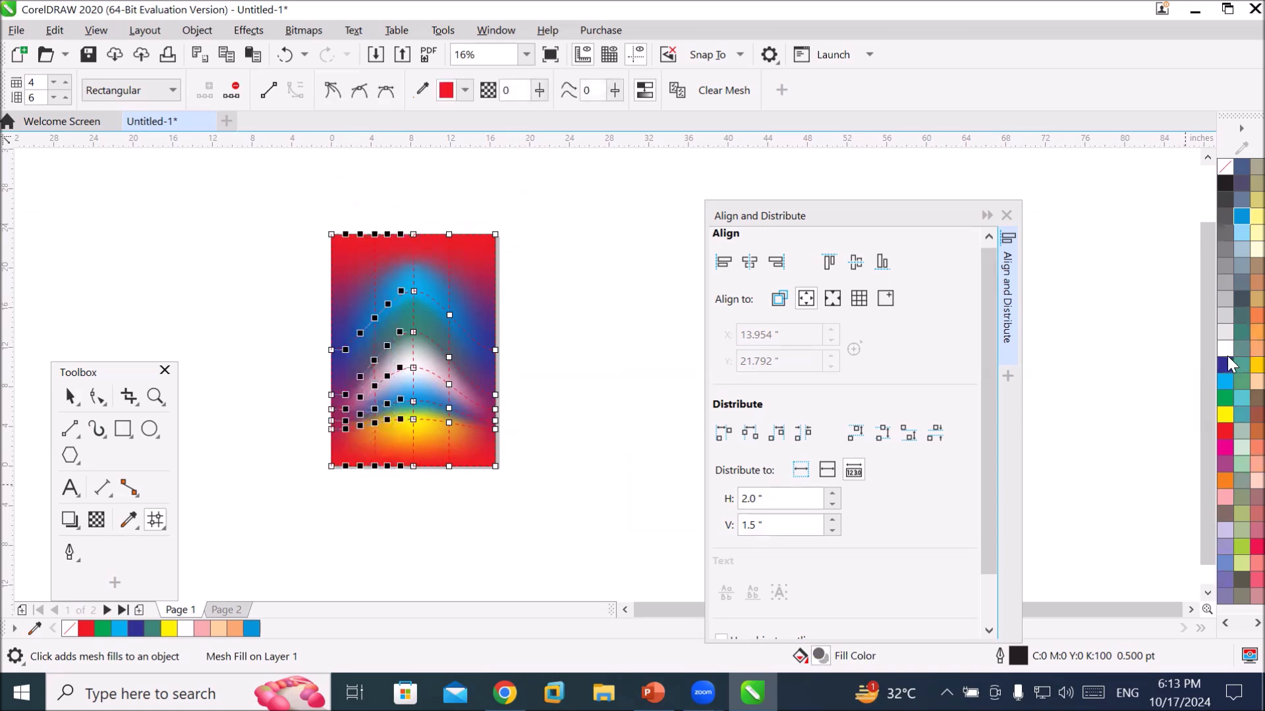
click(1227, 179)
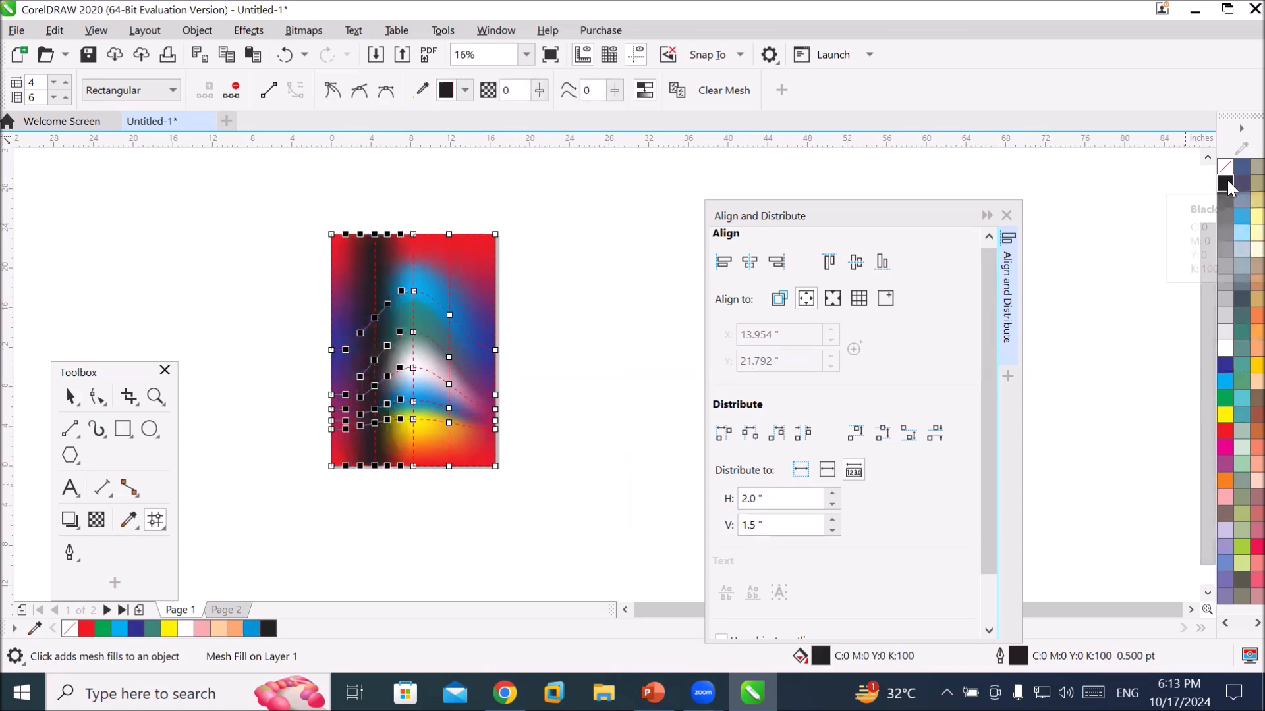
drag(439, 214, 463, 484)
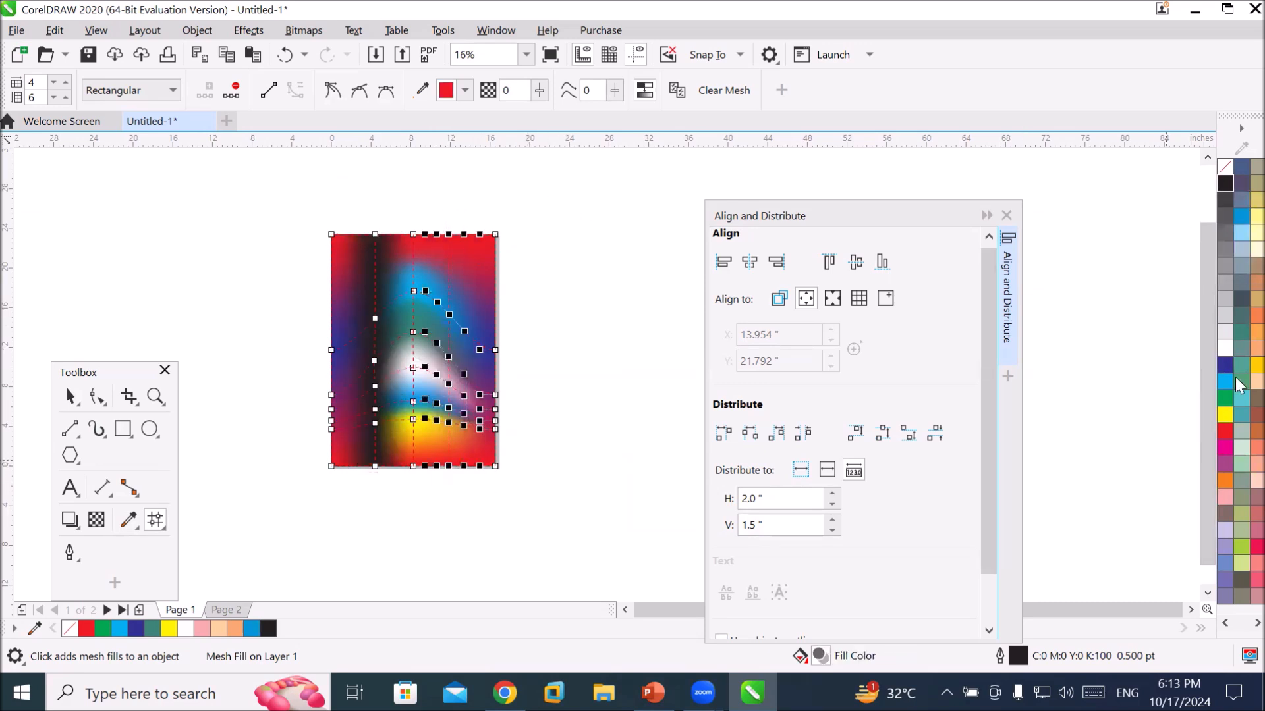
click(1224, 182)
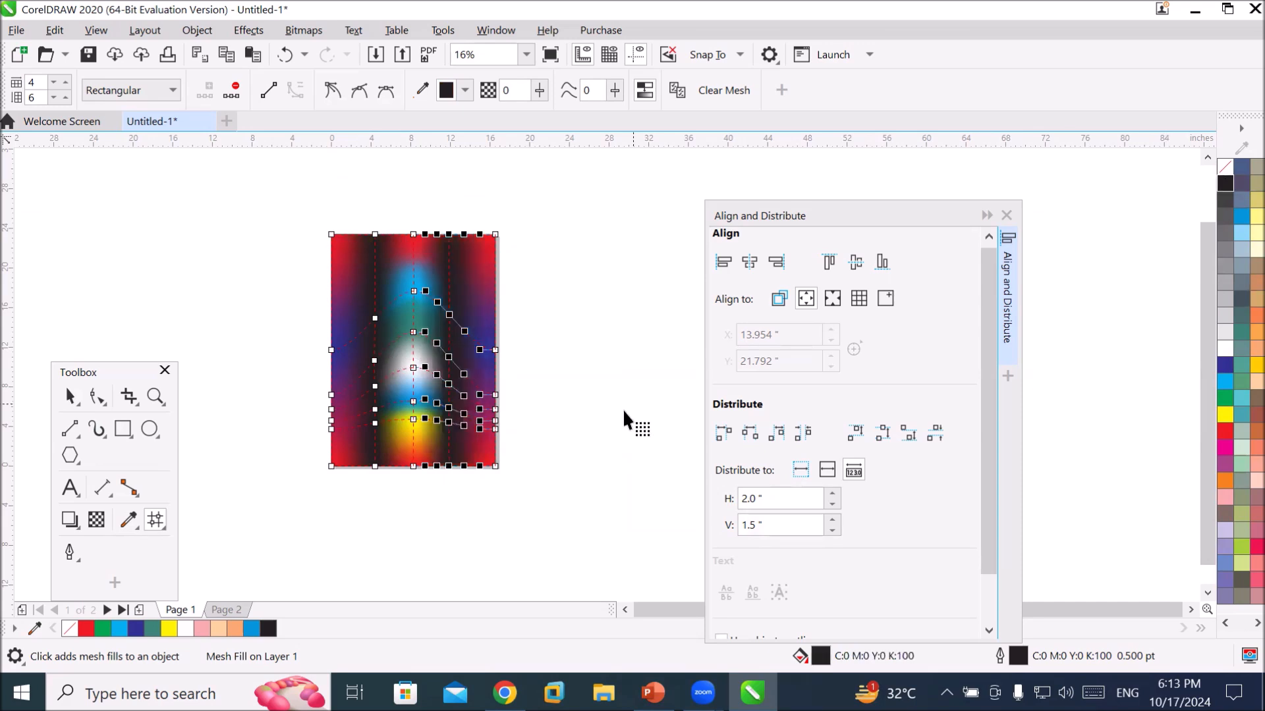
click(523, 515)
click(69, 396)
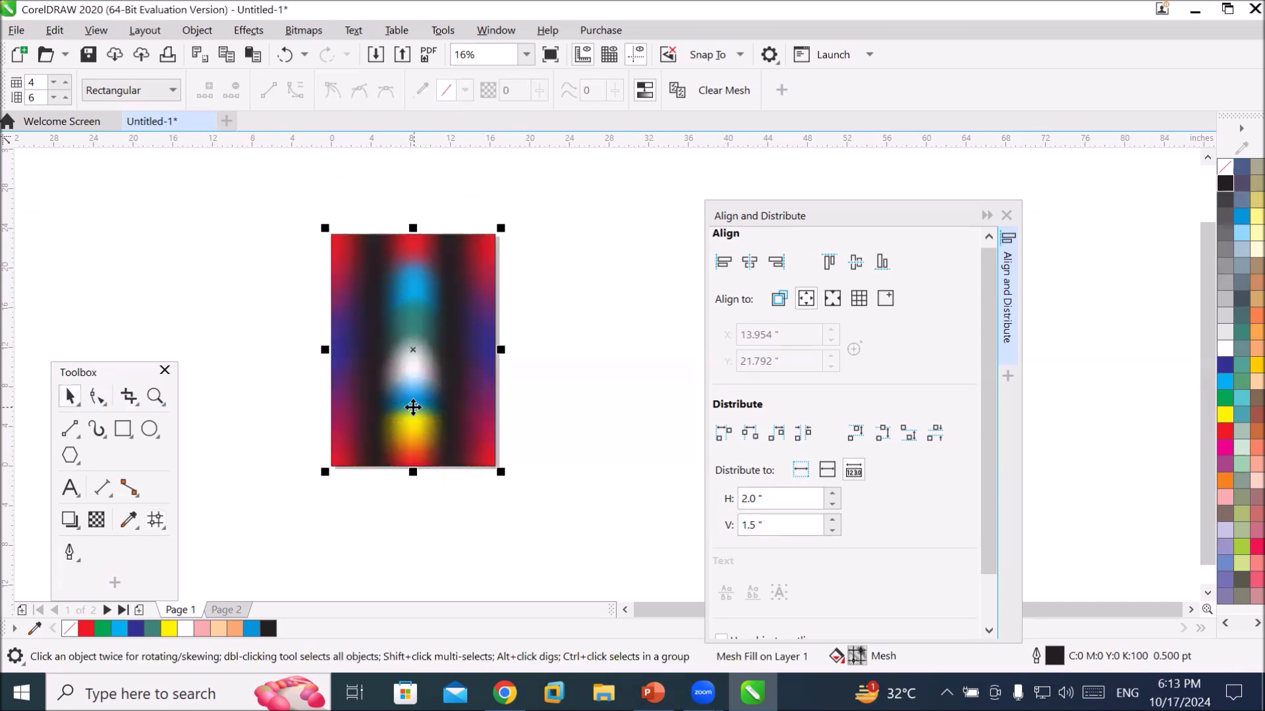
scroll(446, 268, up, 2)
scroll(445, 281, down, 2)
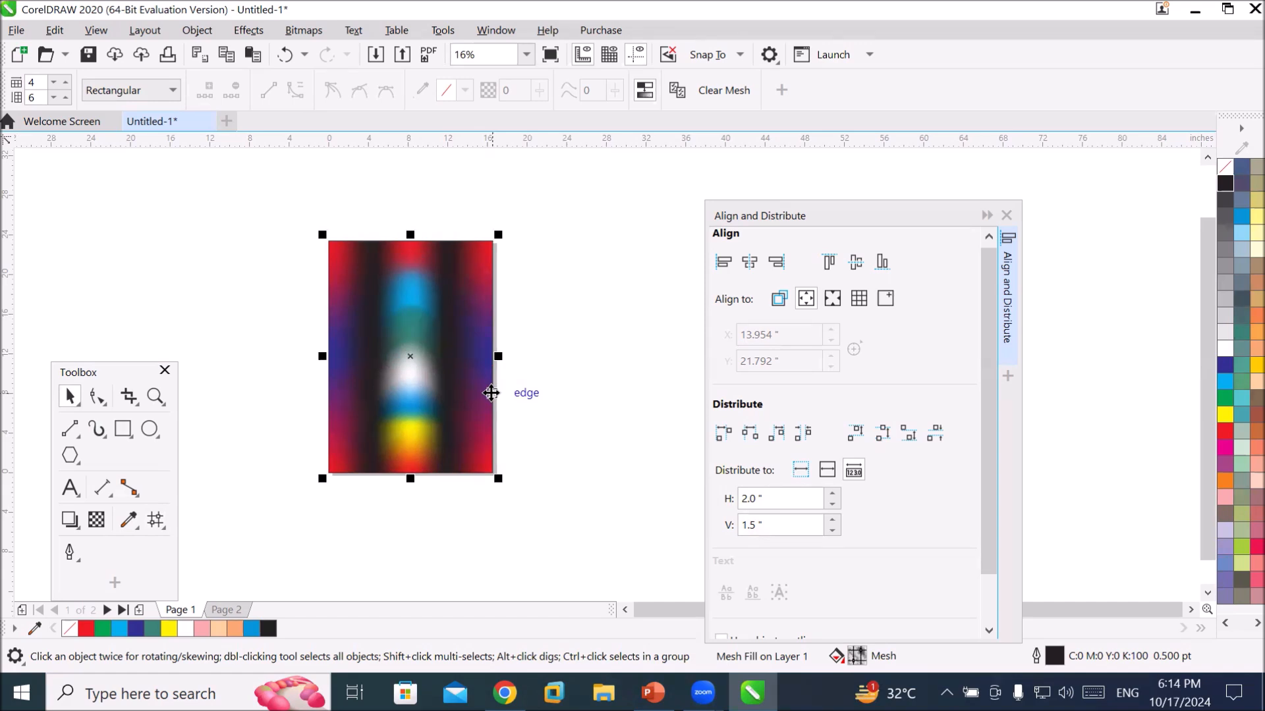
Draw an upright ellipse about 12.1" wide and 18.6" high in the middle of Page 2.
click(227, 609)
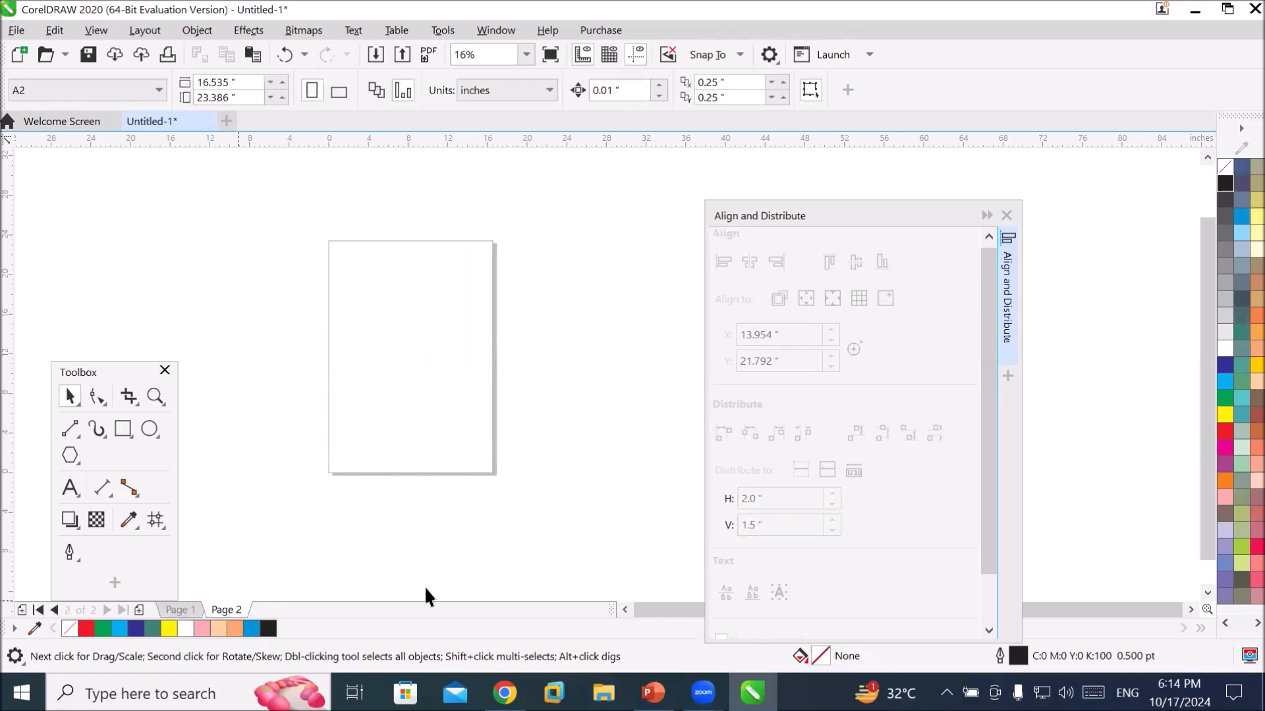
click(150, 429)
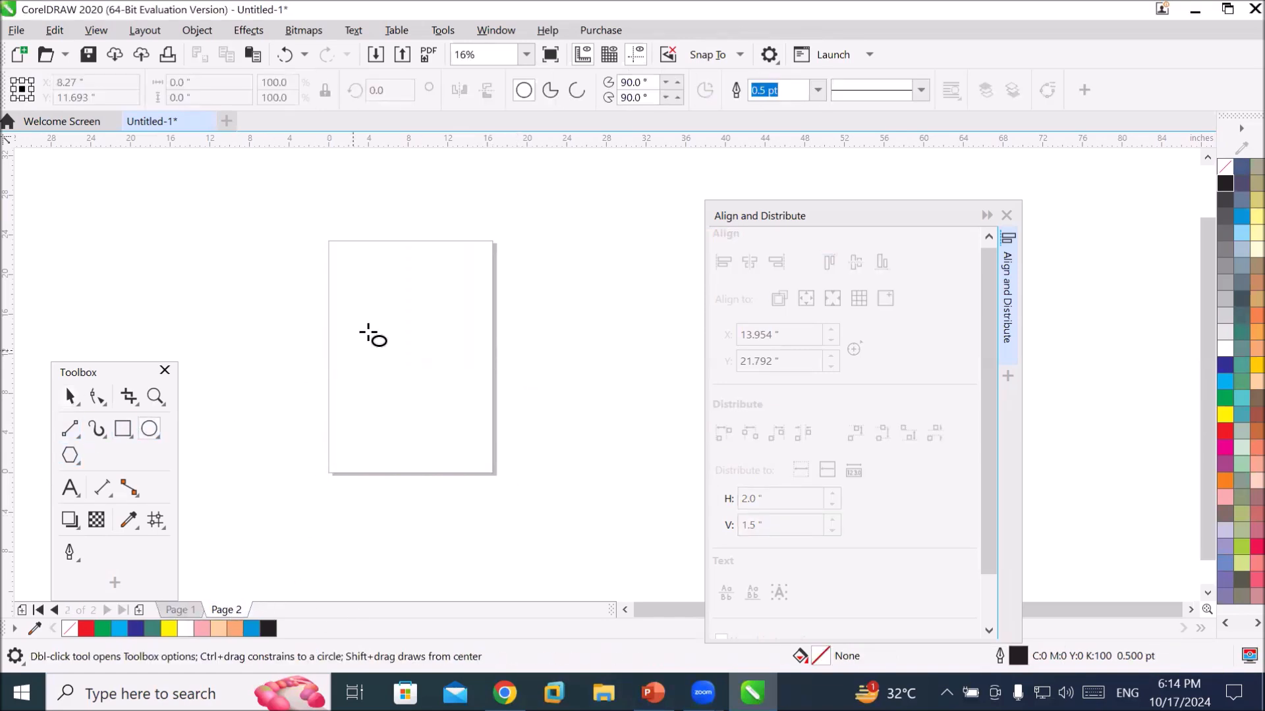
drag(350, 271, 470, 456)
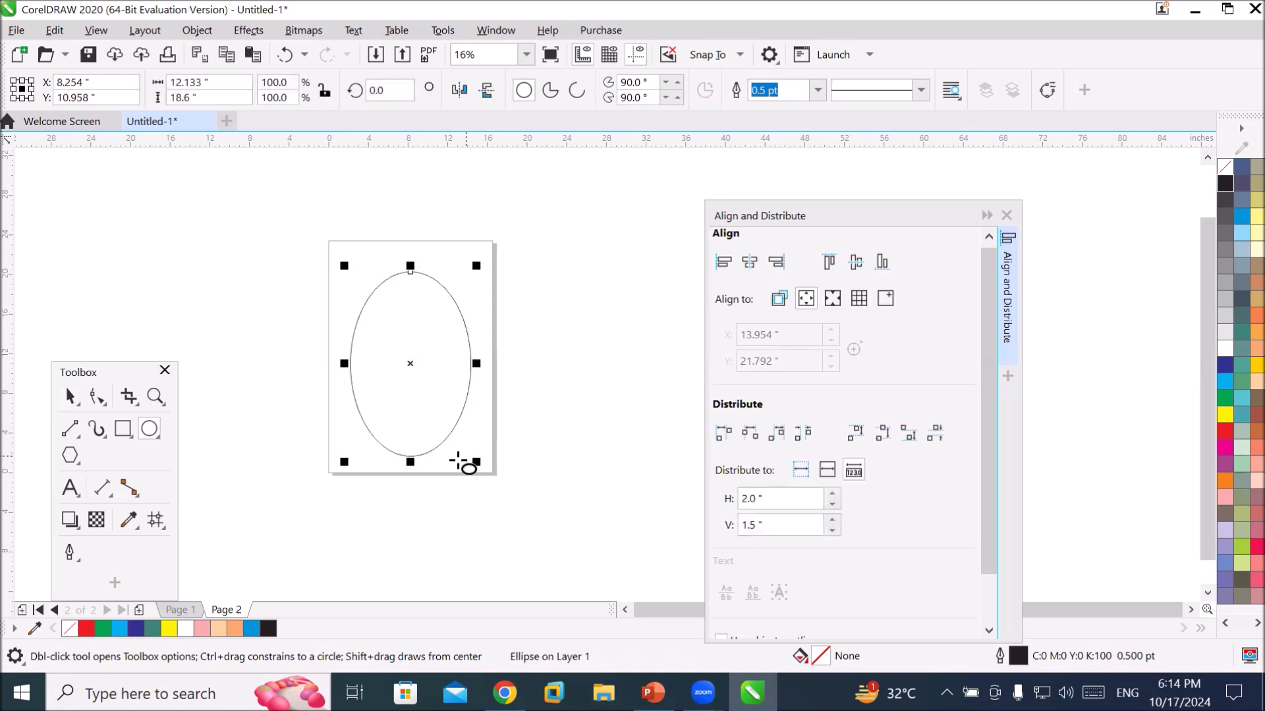
Convert the ellipse to curves and move its two side nodes about 3.8" up and 1" right to form an egg shape.
click(99, 399)
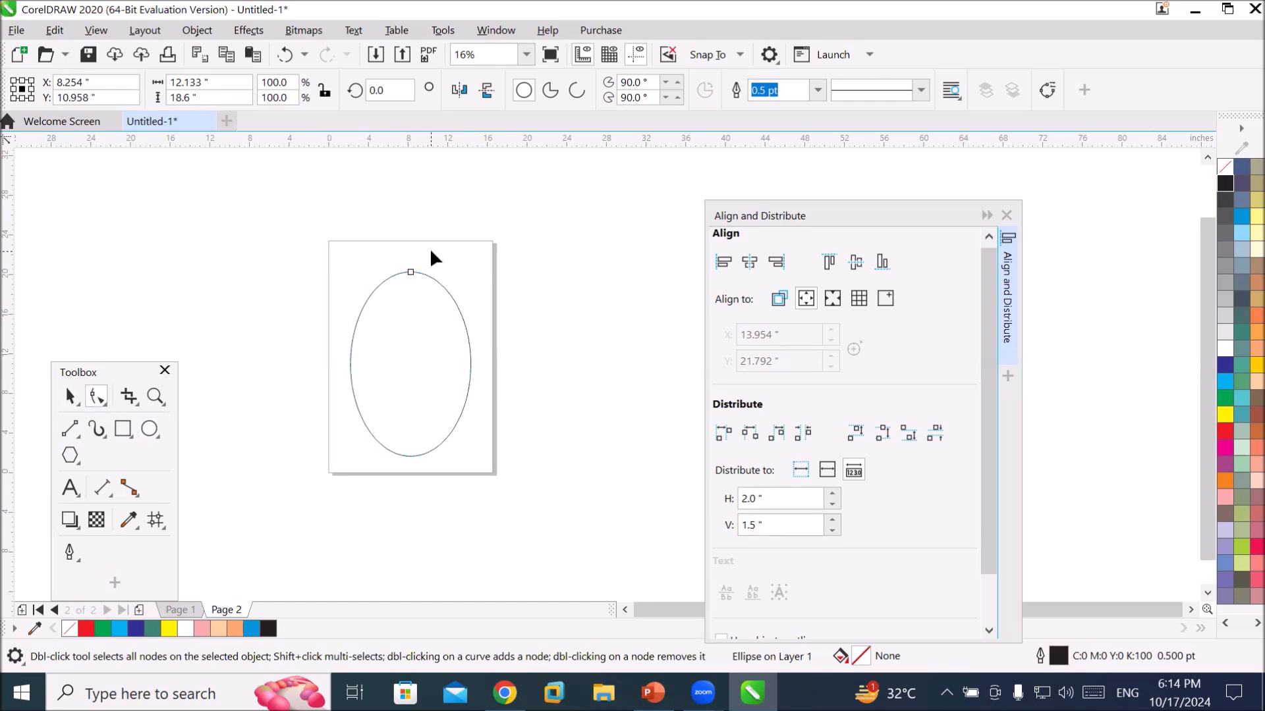
right_click(428, 272)
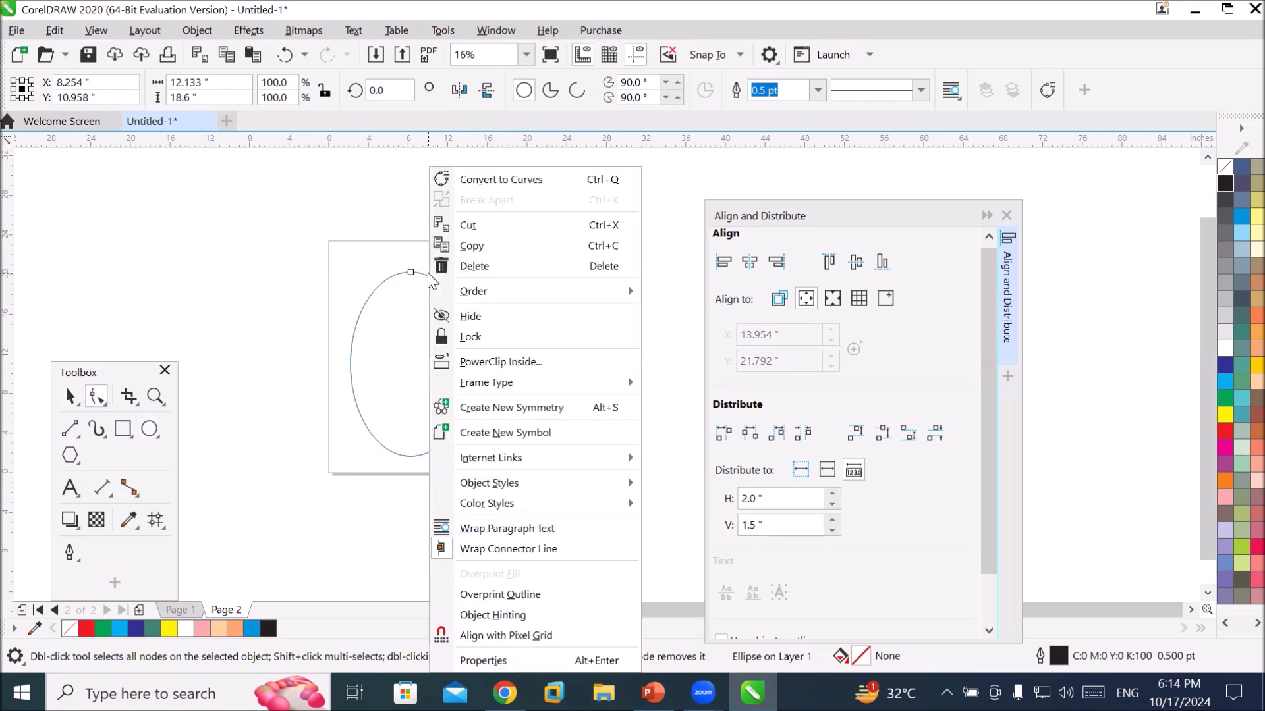
click(502, 189)
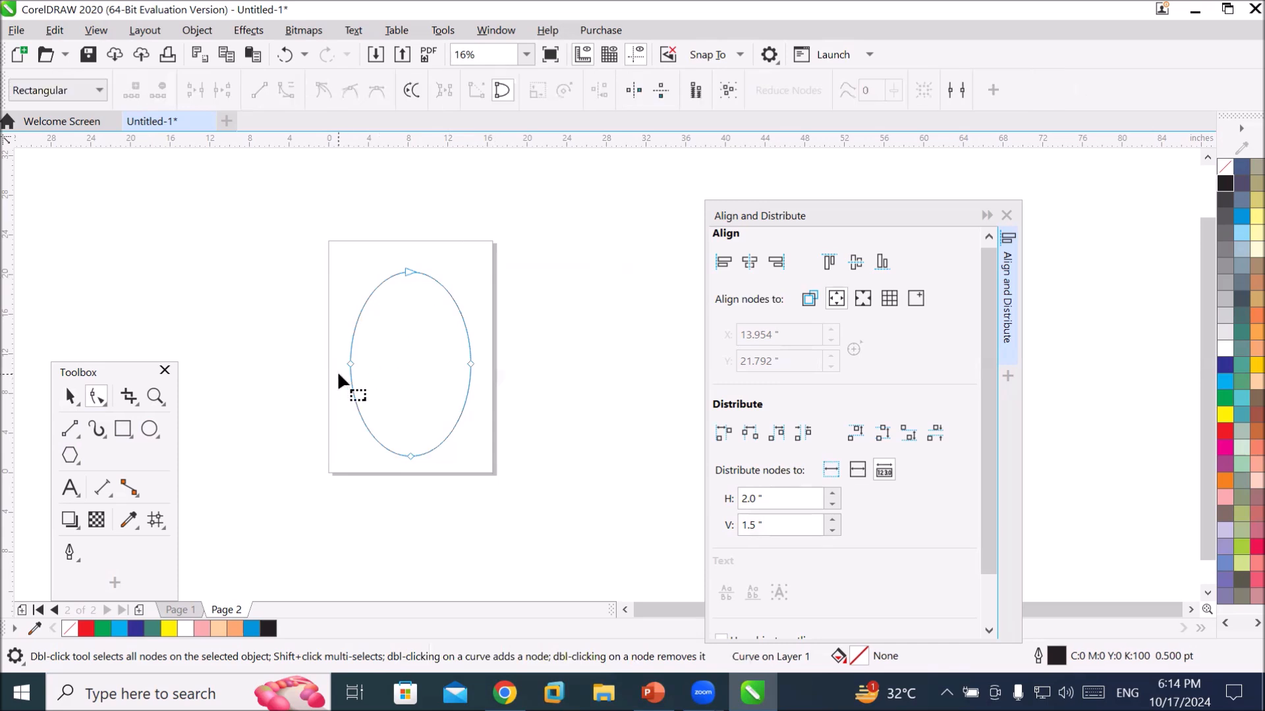
drag(428, 387, 481, 326)
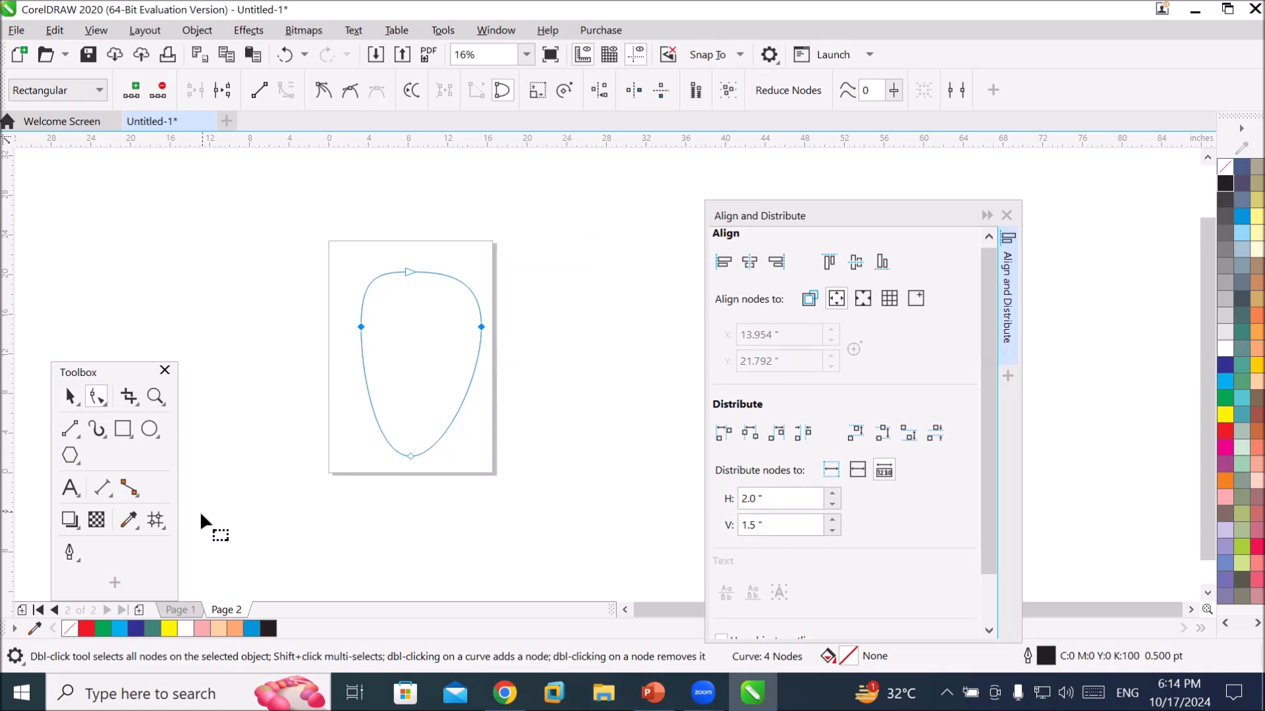
click(158, 526)
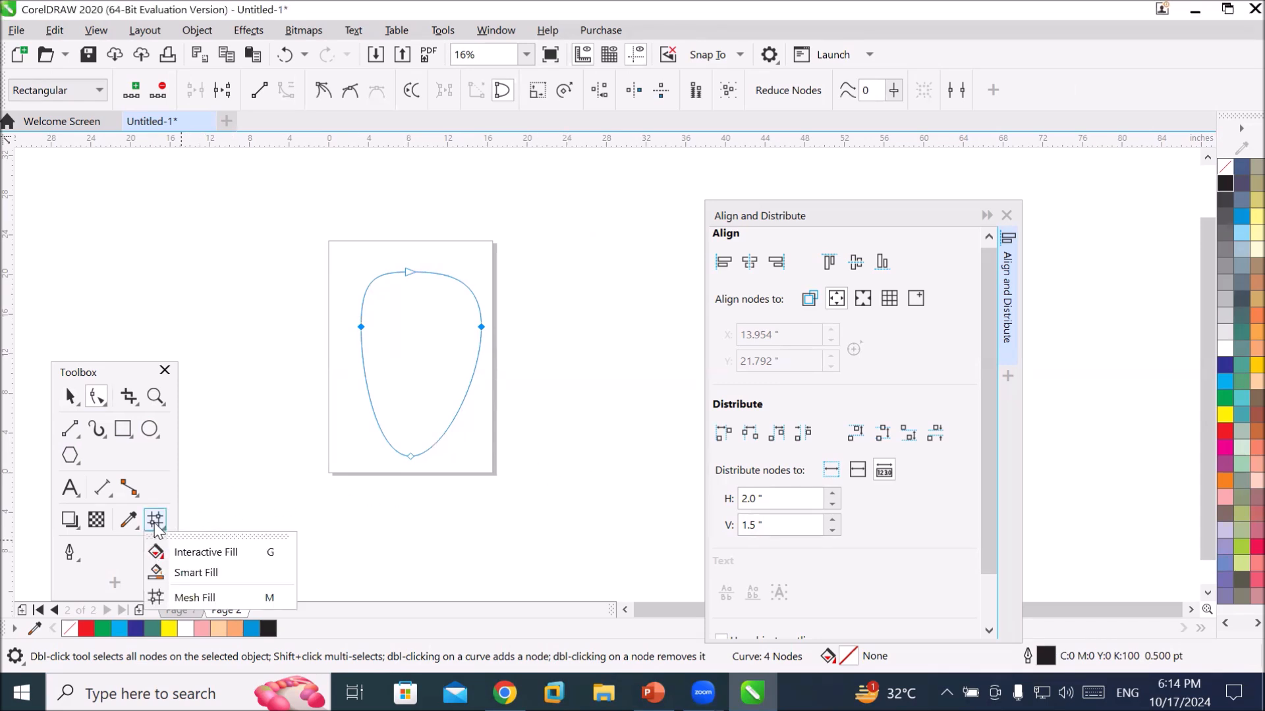
click(194, 590)
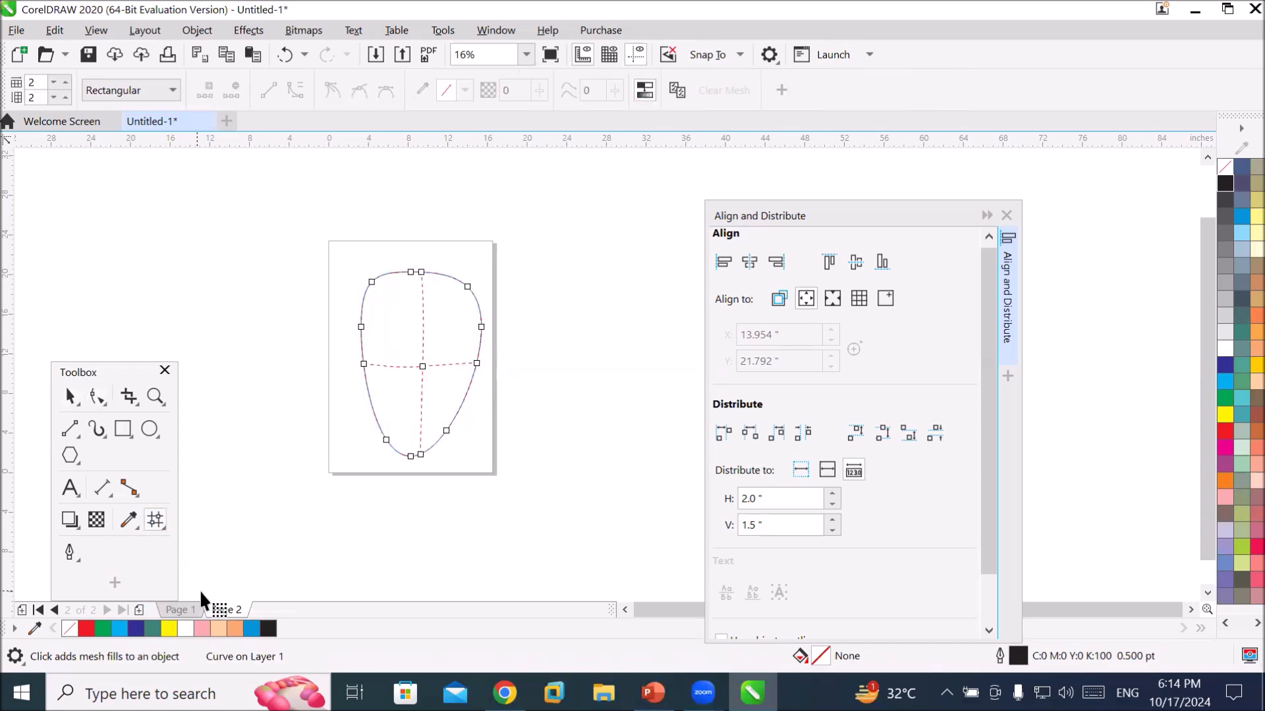
scroll(537, 304, up, 1)
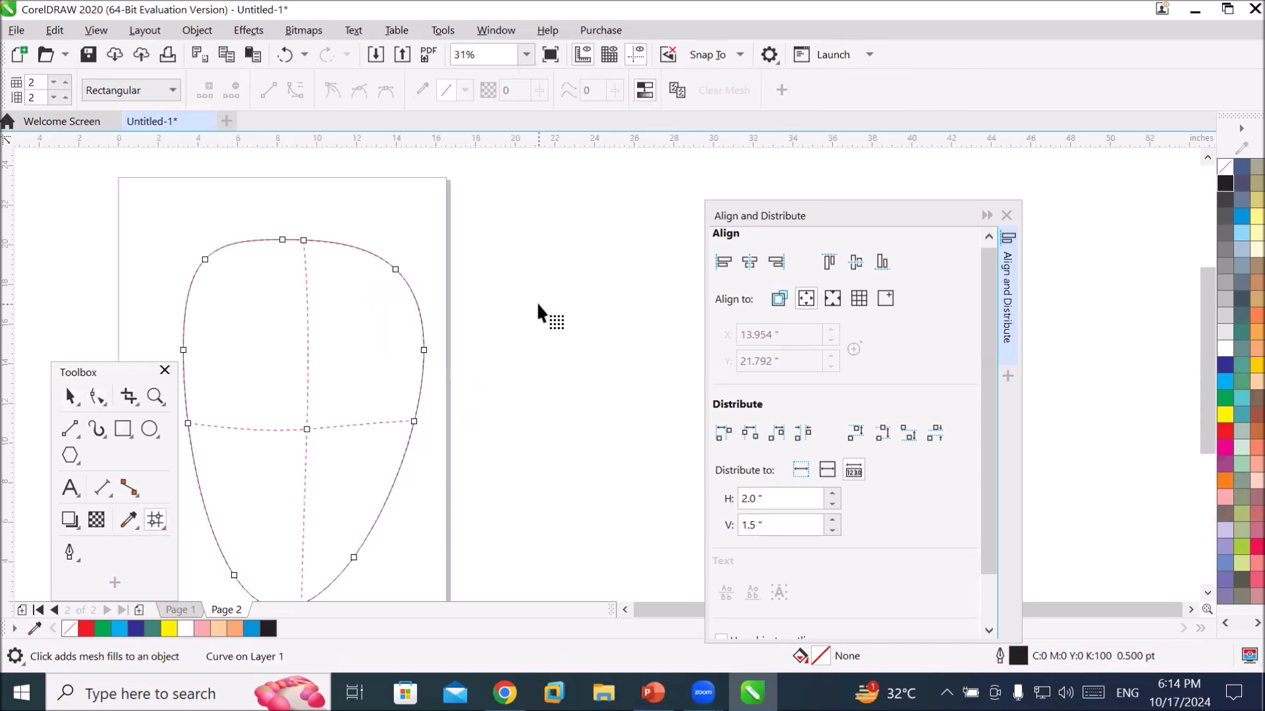
scroll(538, 305, down, 1)
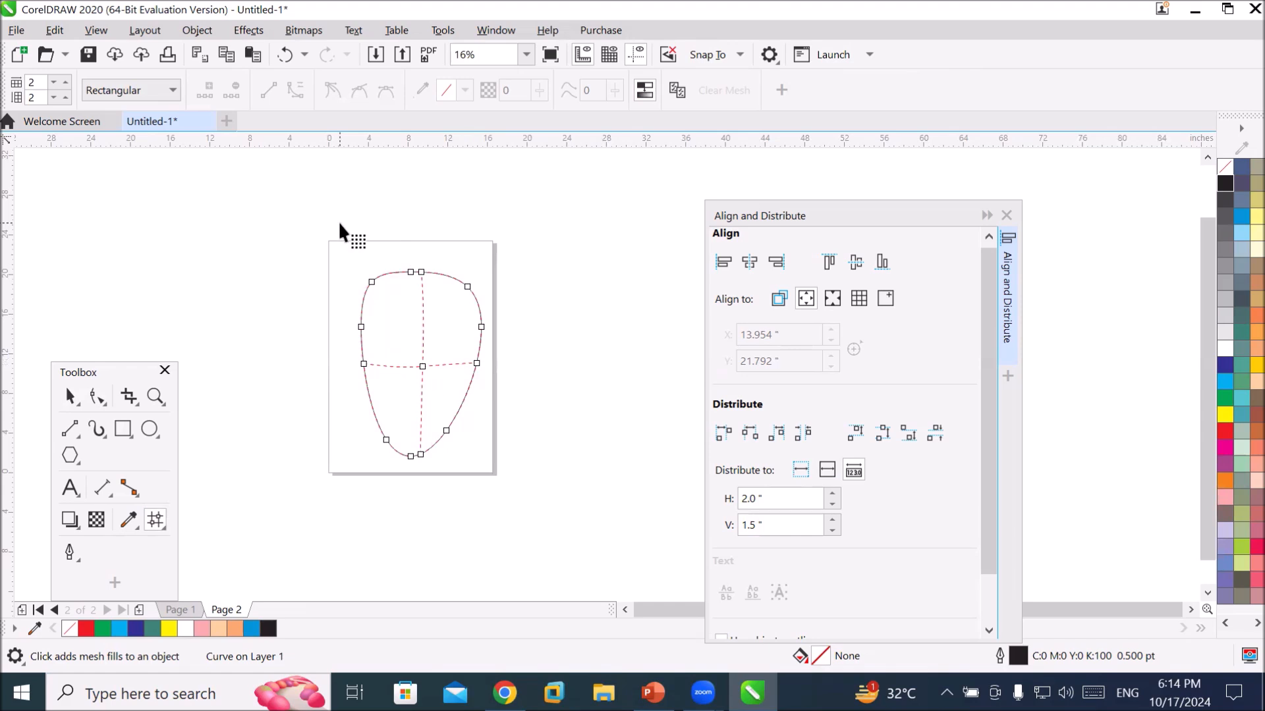
scroll(342, 240, up, 1)
scroll(454, 312, down, 1)
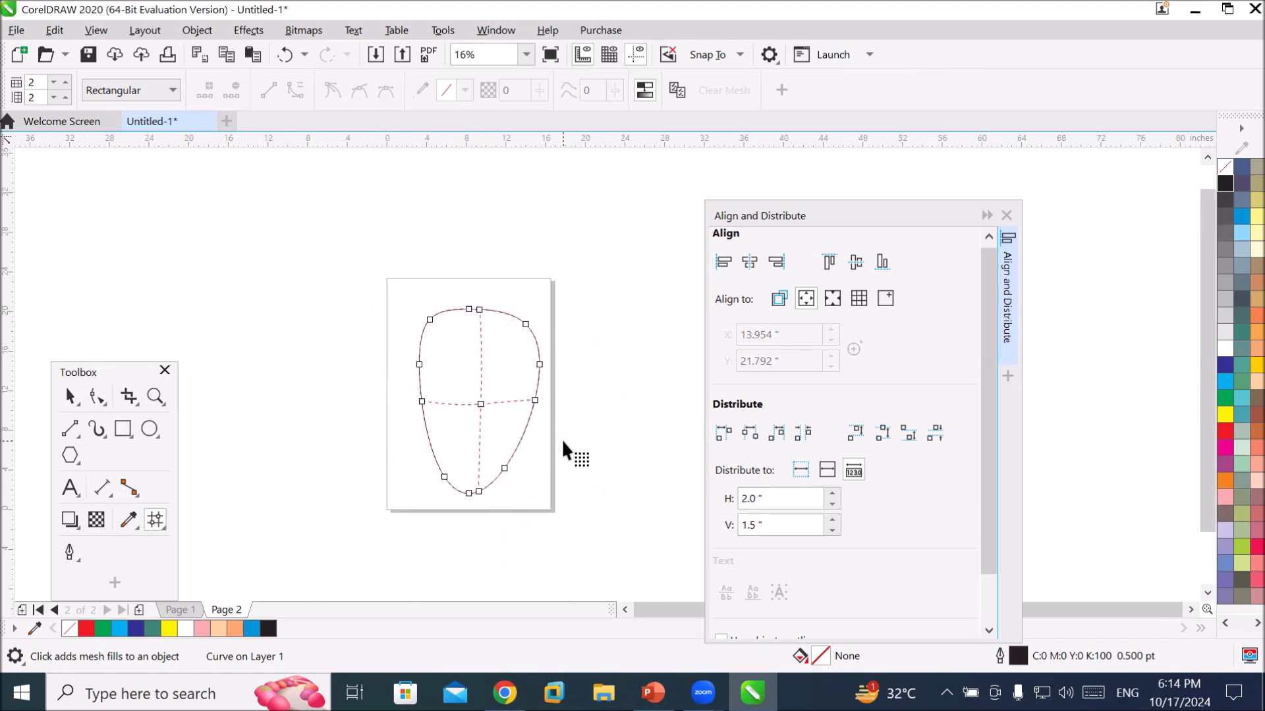
click(70, 396)
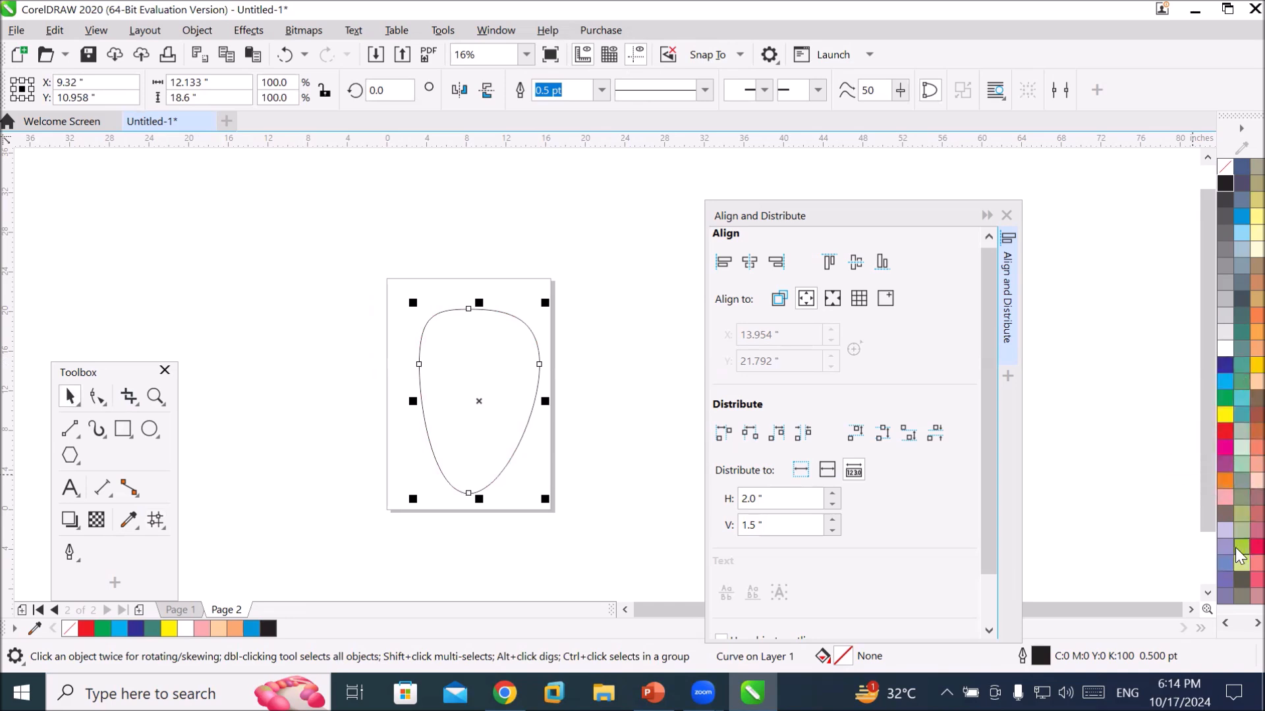
Fill the egg shape with grayish teal (C40 M0 Y20 K40) and apply a Mesh Fill grid to it.
click(1241, 348)
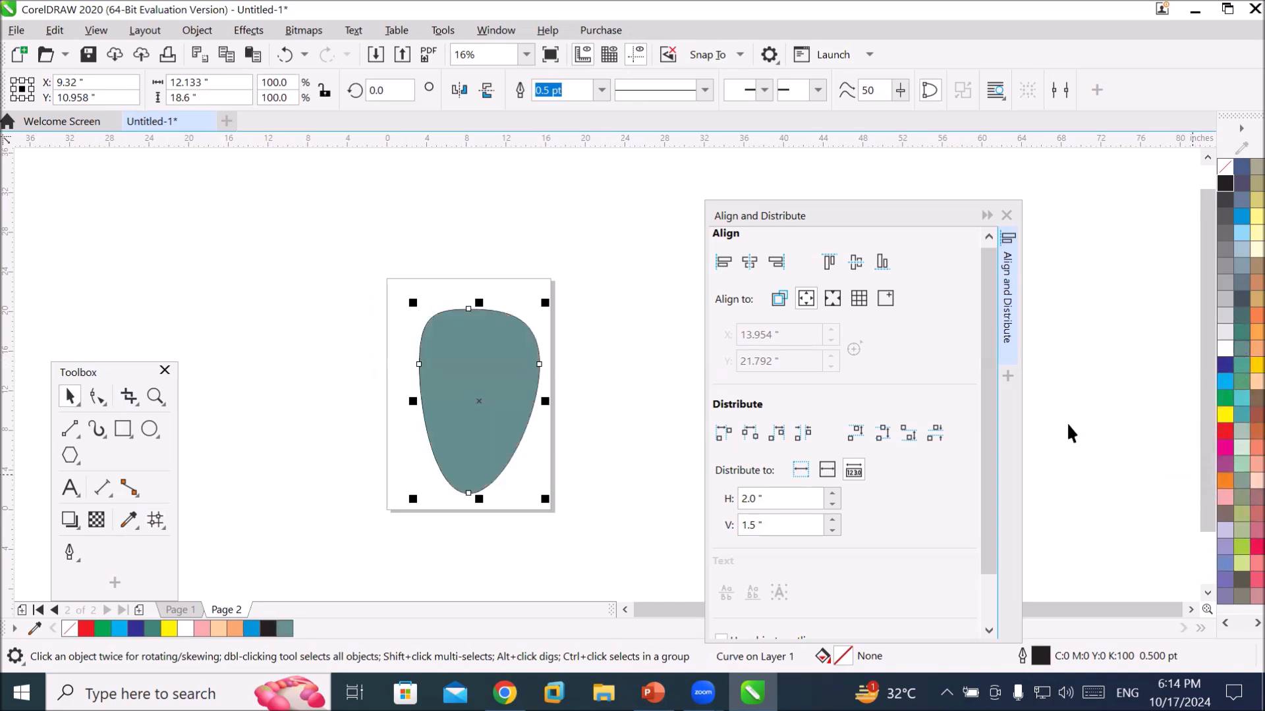
click(155, 519)
scroll(578, 488, up, 1)
scroll(578, 487, down, 1)
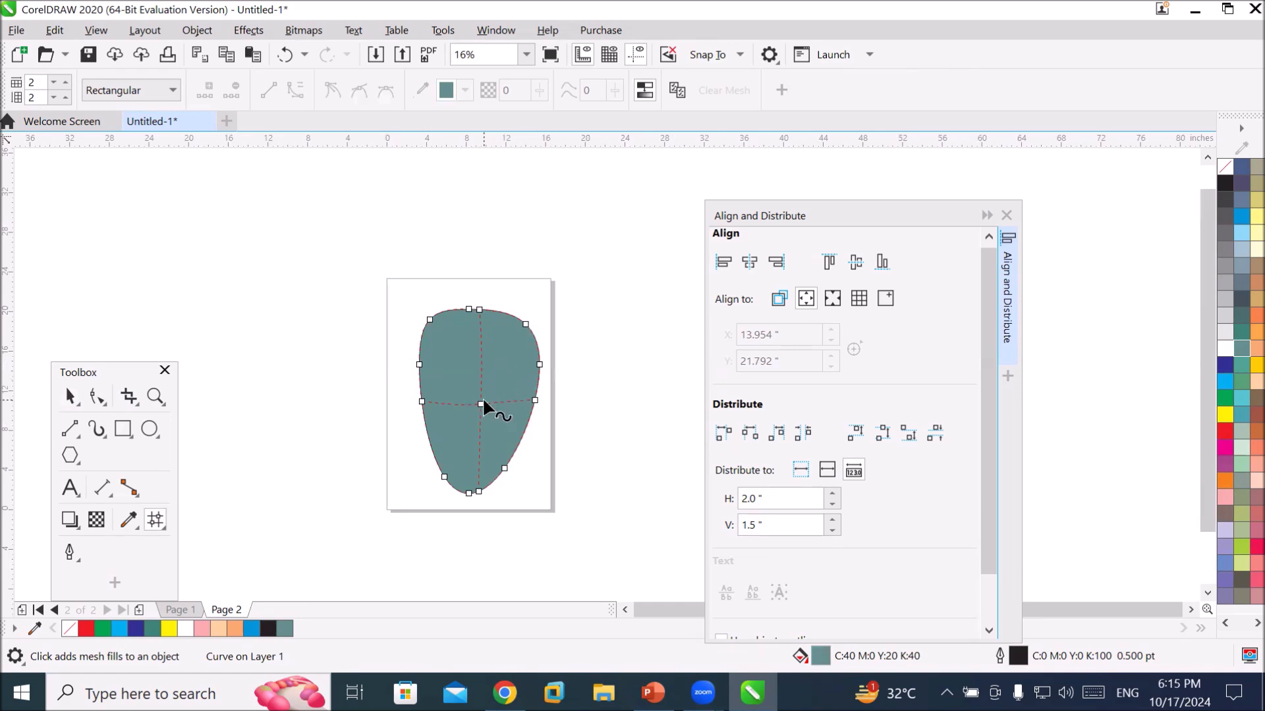
Add a mesh node in the upper-left part of the egg and color it white.
click(449, 348)
double_click(450, 351)
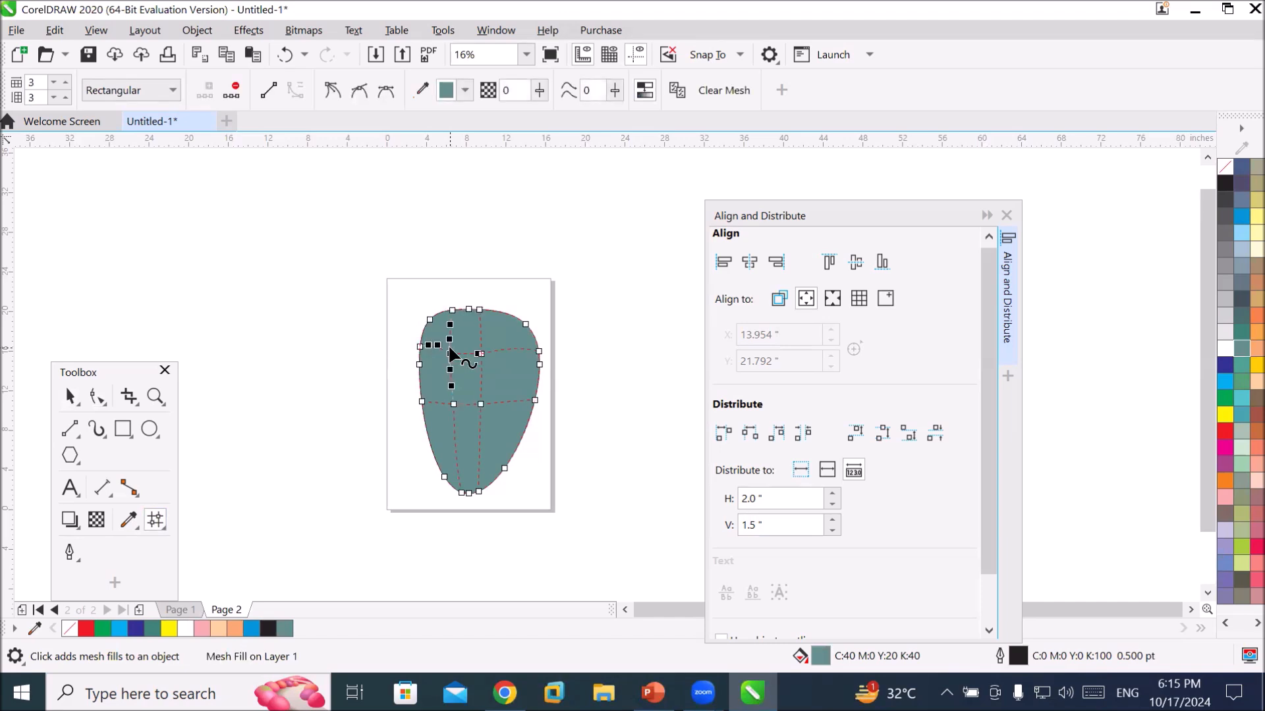
click(1223, 348)
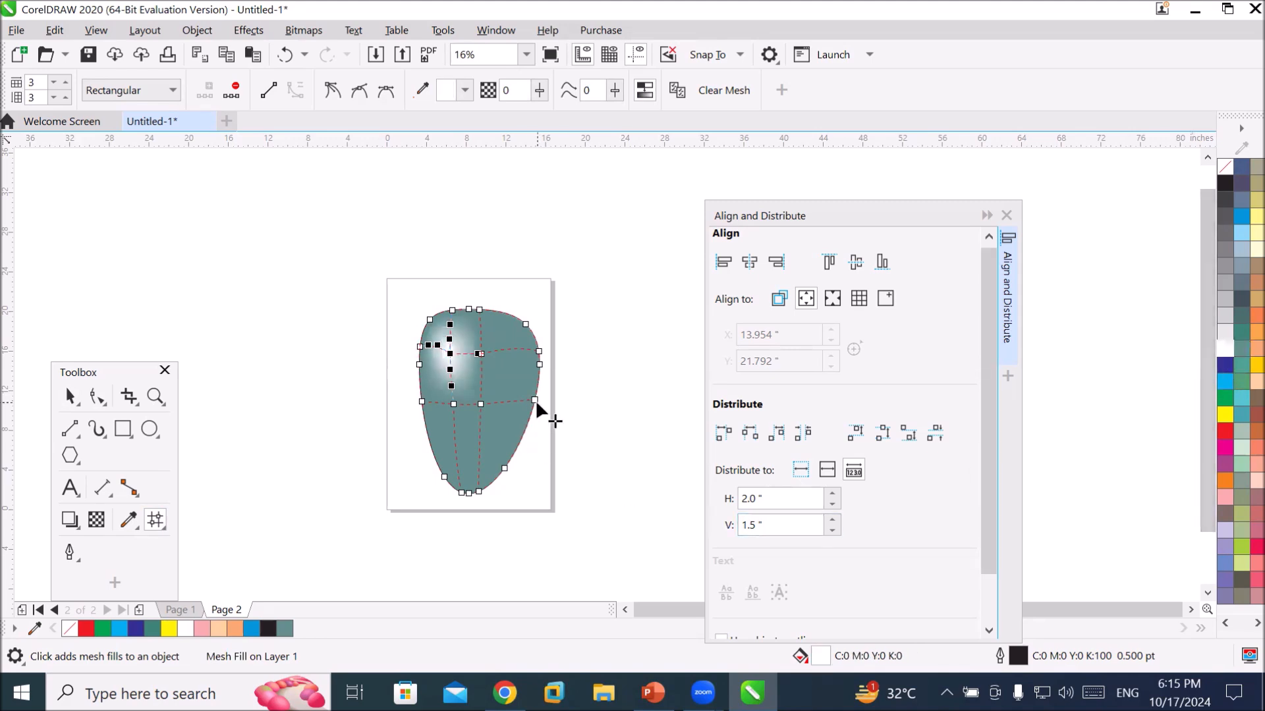
Select the five mesh nodes along the egg's right edge and color them yellow (C0 M0 Y100 K0).
scroll(534, 399, up, 2)
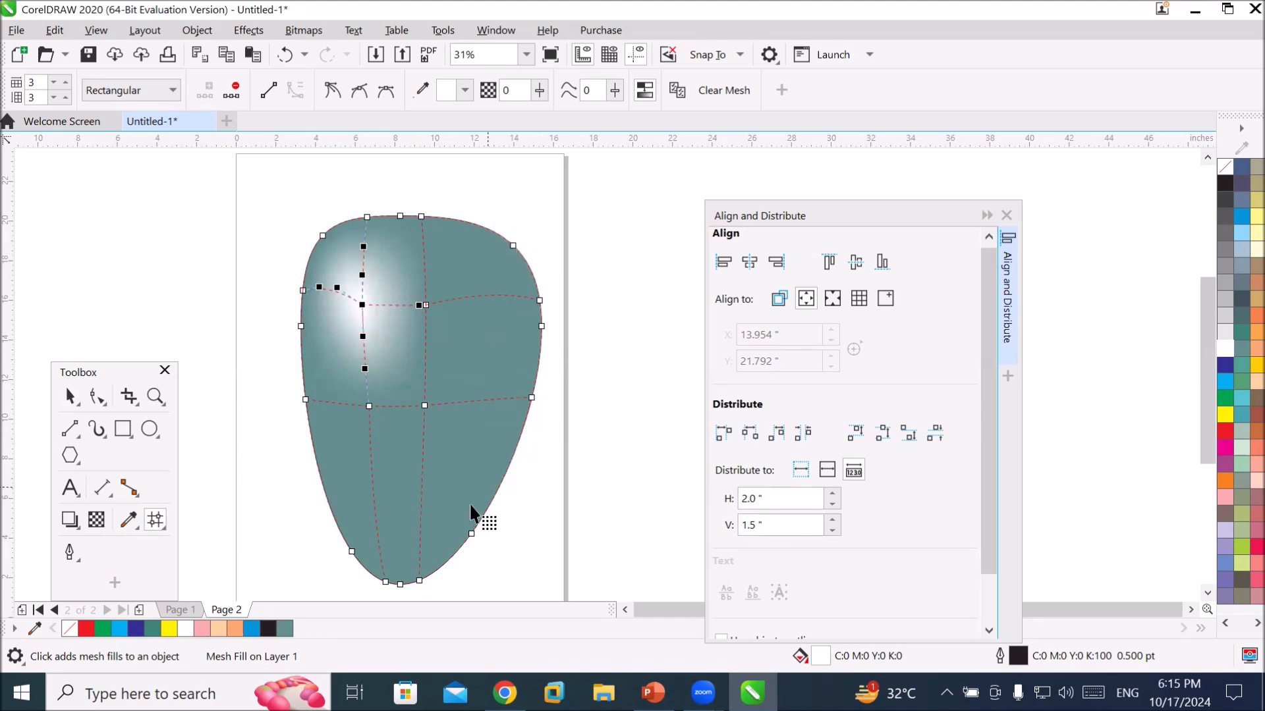
click(514, 246)
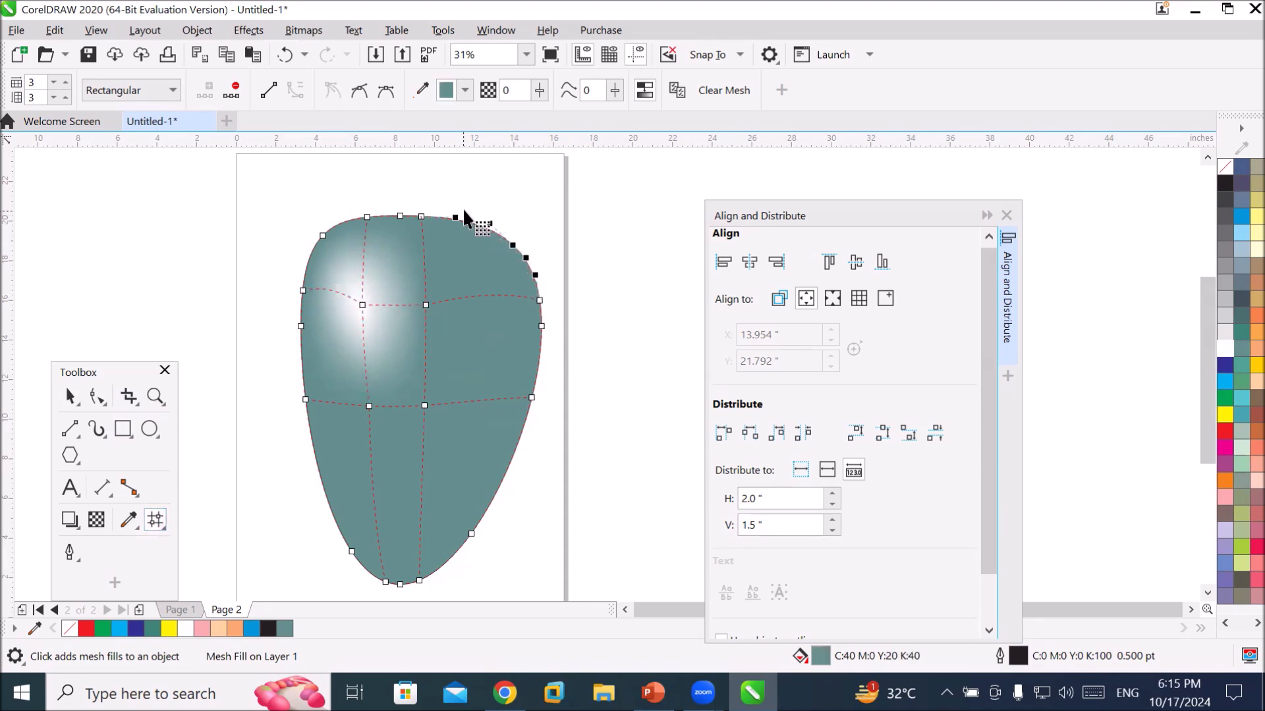
drag(483, 184, 544, 395)
drag(568, 492, 554, 574)
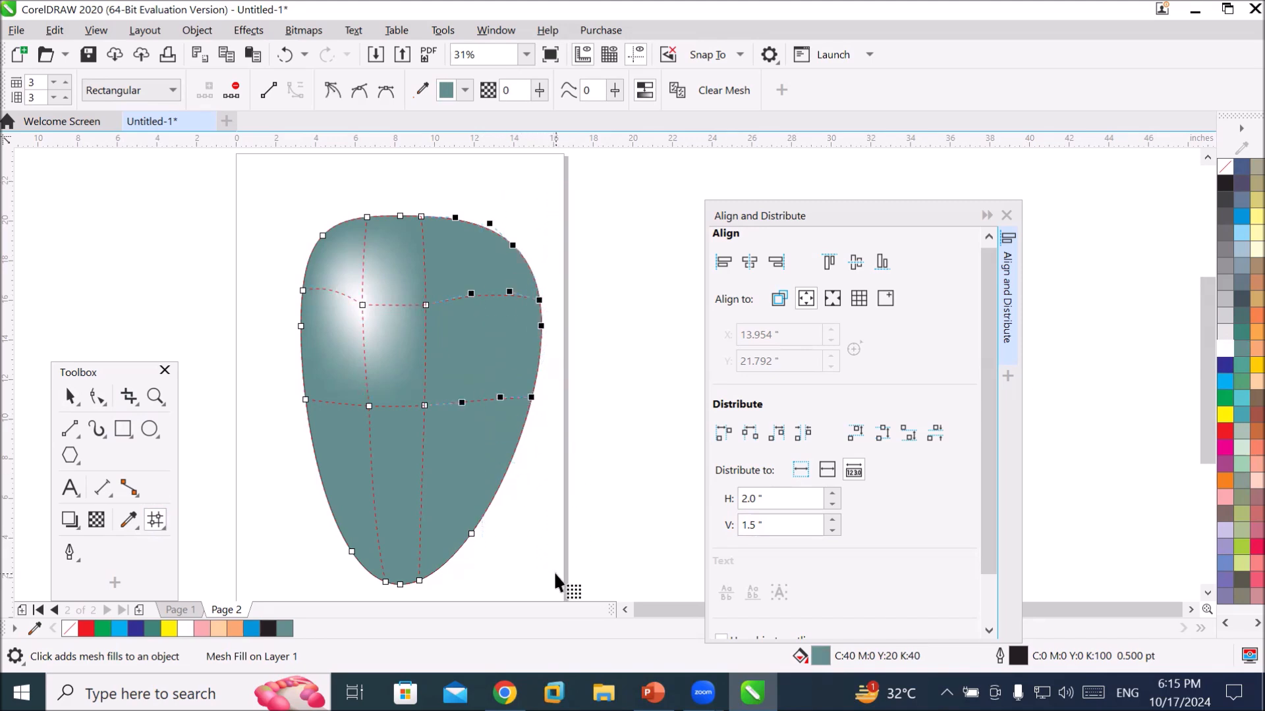
click(470, 532)
click(1225, 366)
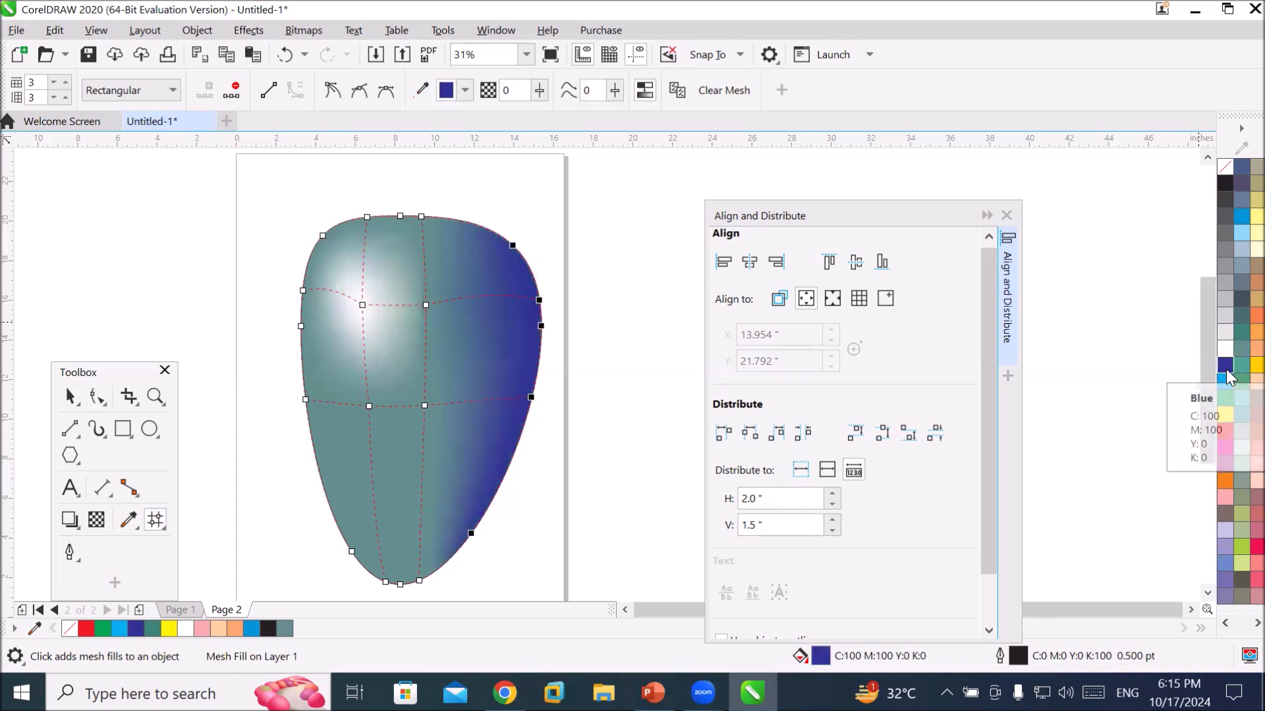
click(1241, 300)
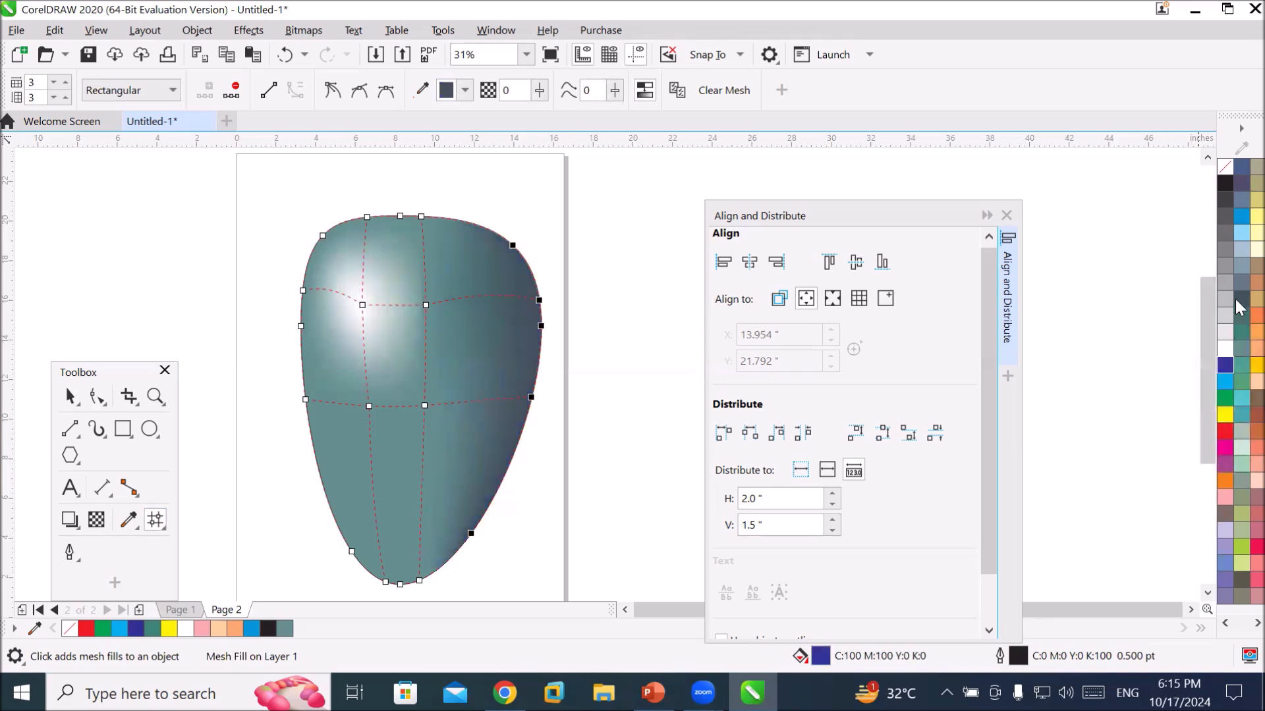
click(1238, 466)
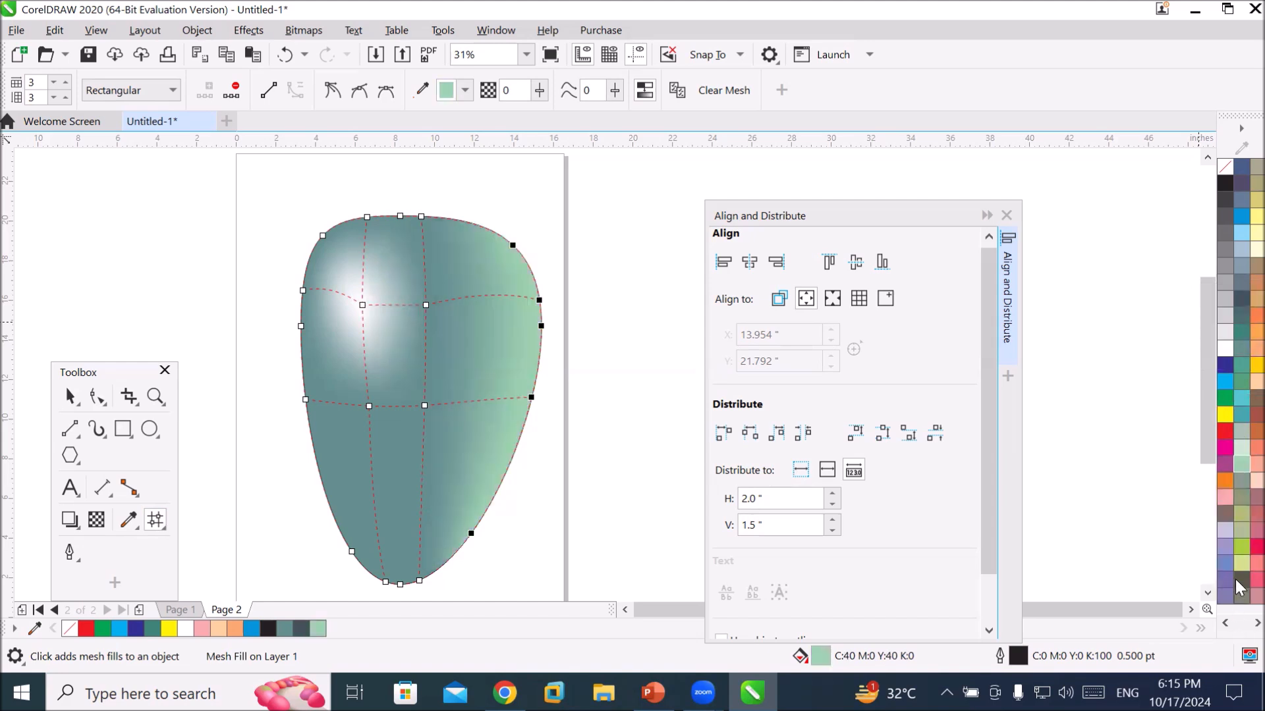
click(1238, 565)
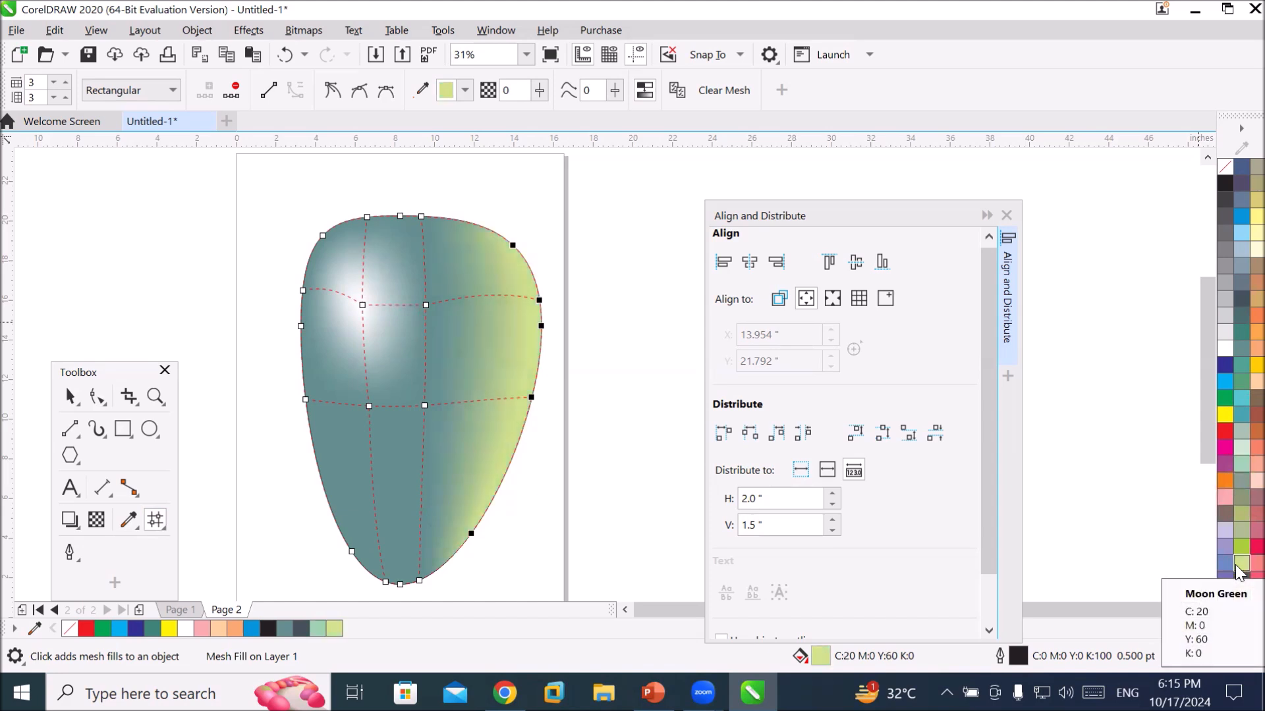
click(1224, 418)
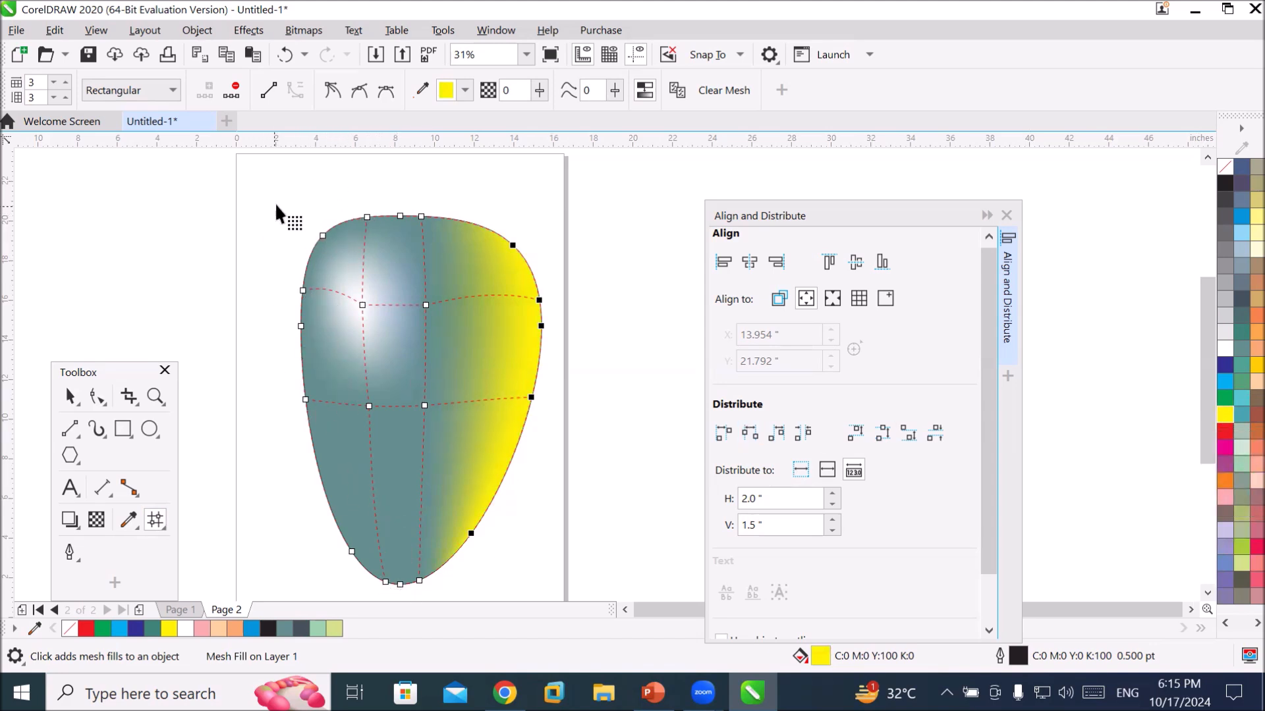
Select the mesh nodes along the egg's left edge in Freehand selection mode and color them yellow (C0 M0 Y100 K0).
drag(314, 393, 355, 573)
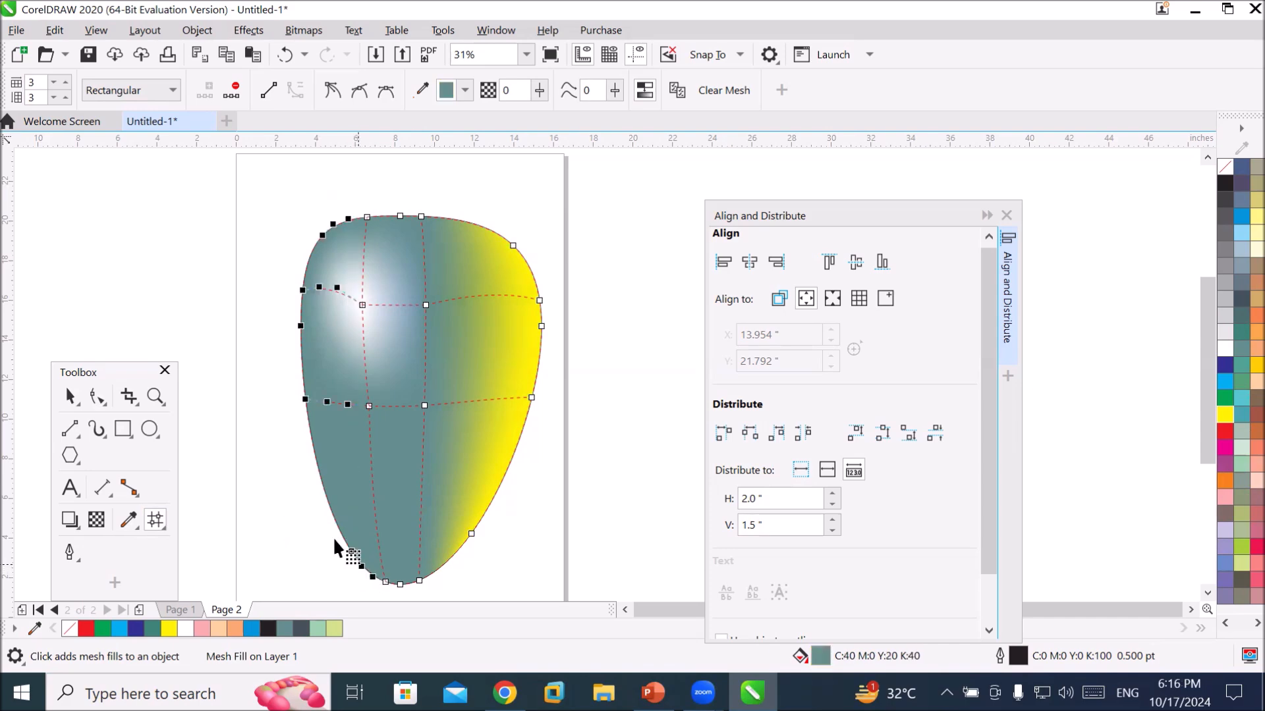
click(169, 91)
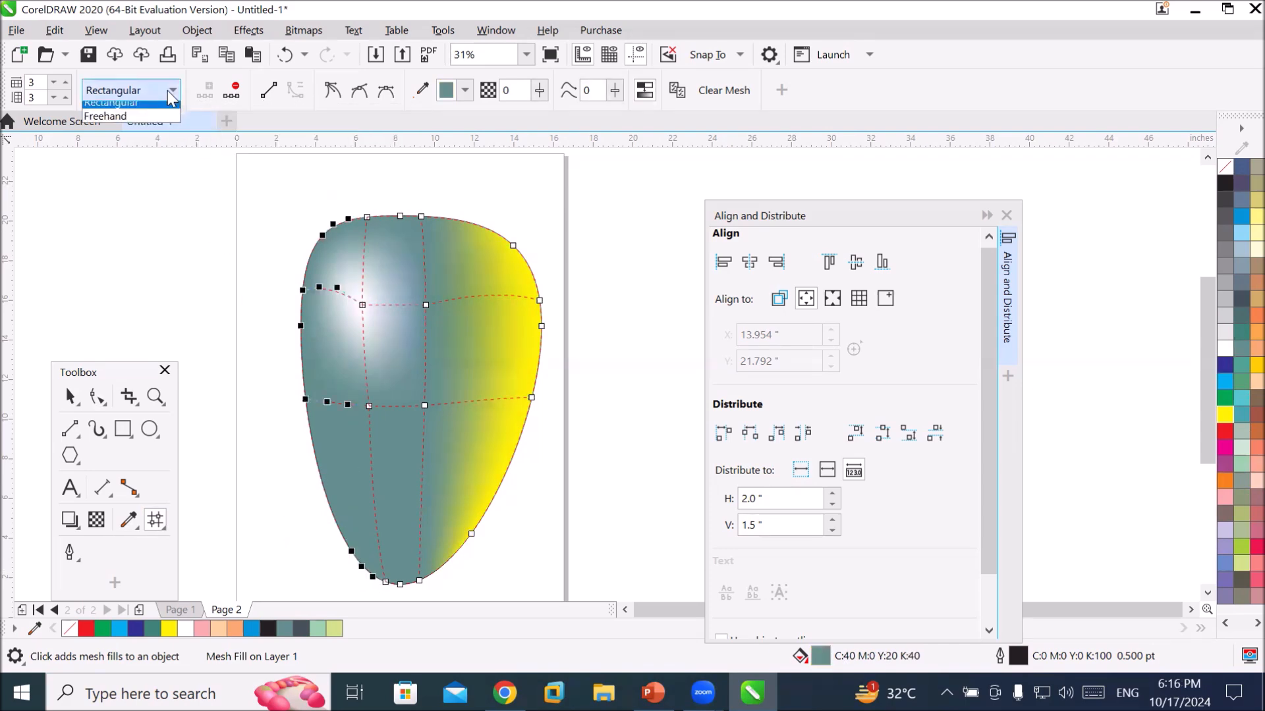
click(135, 125)
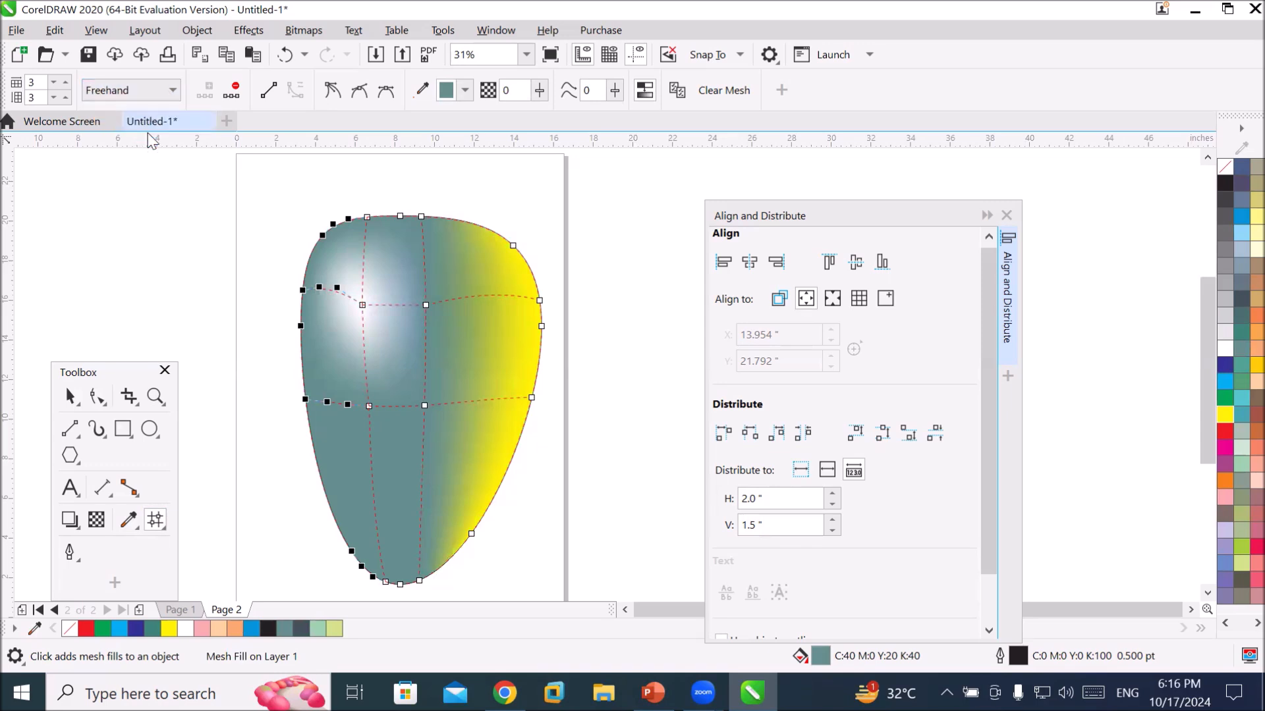
click(266, 231)
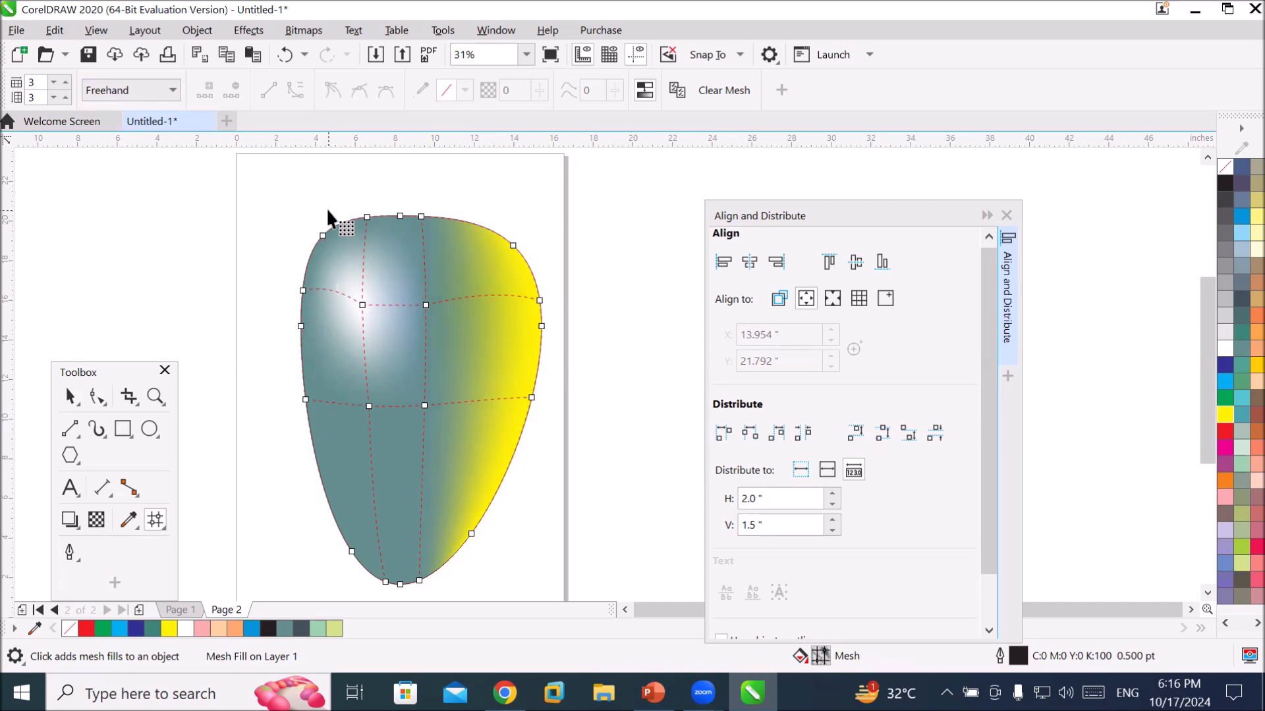
mouse_move(262, 360)
mouse_down()
mouse_move(254, 431)
mouse_move(270, 477)
mouse_up()
mouse_move(322, 540)
mouse_down()
mouse_move(365, 556)
mouse_move(375, 515)
mouse_move(357, 452)
mouse_up()
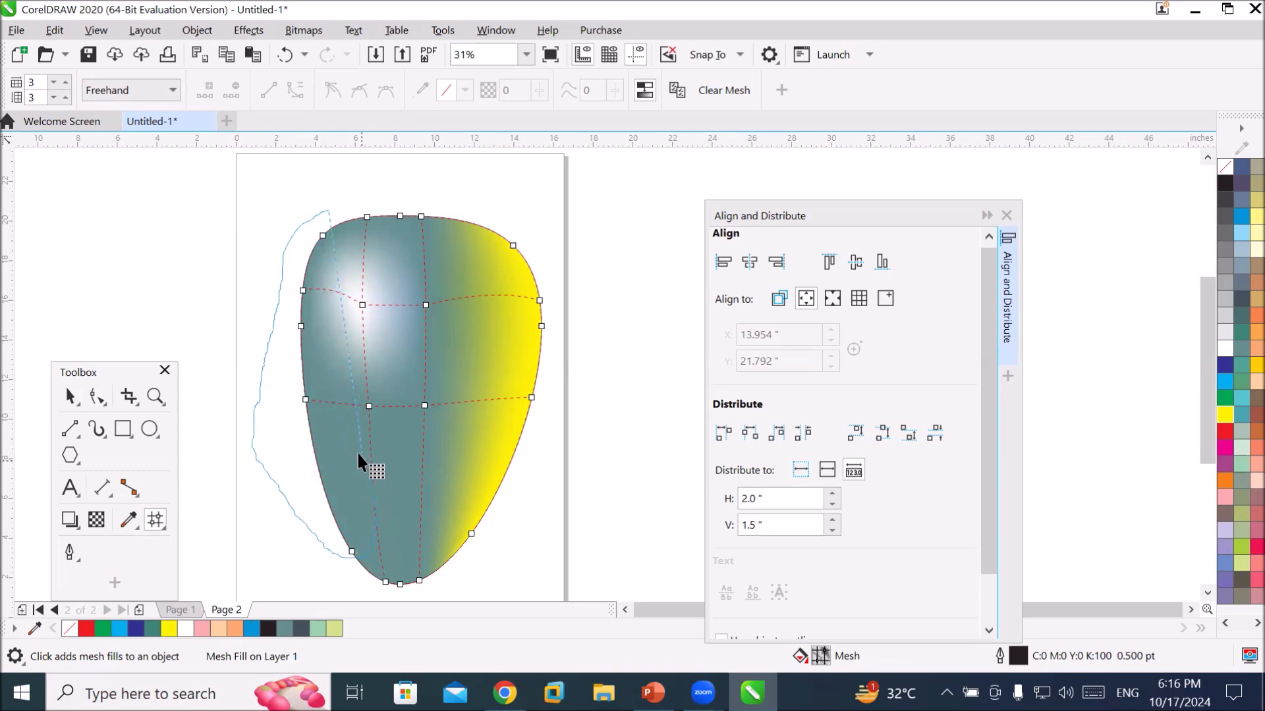
drag(342, 265, 343, 239)
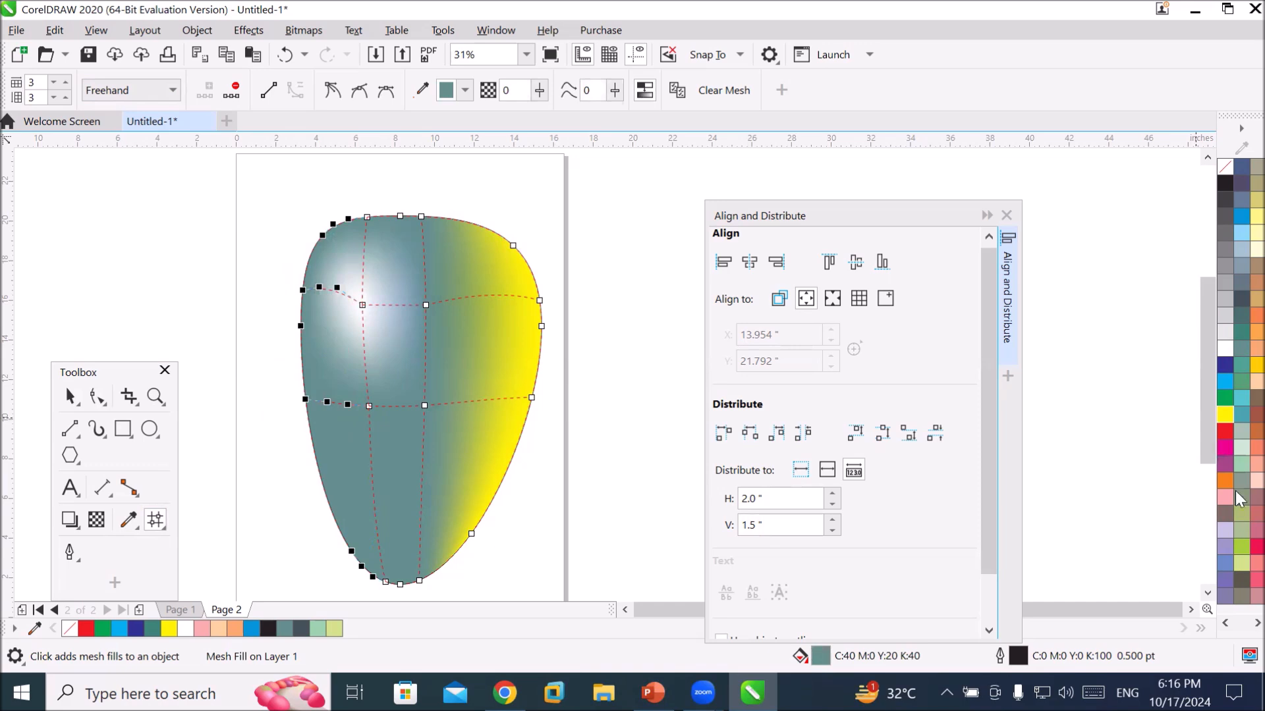
click(1222, 415)
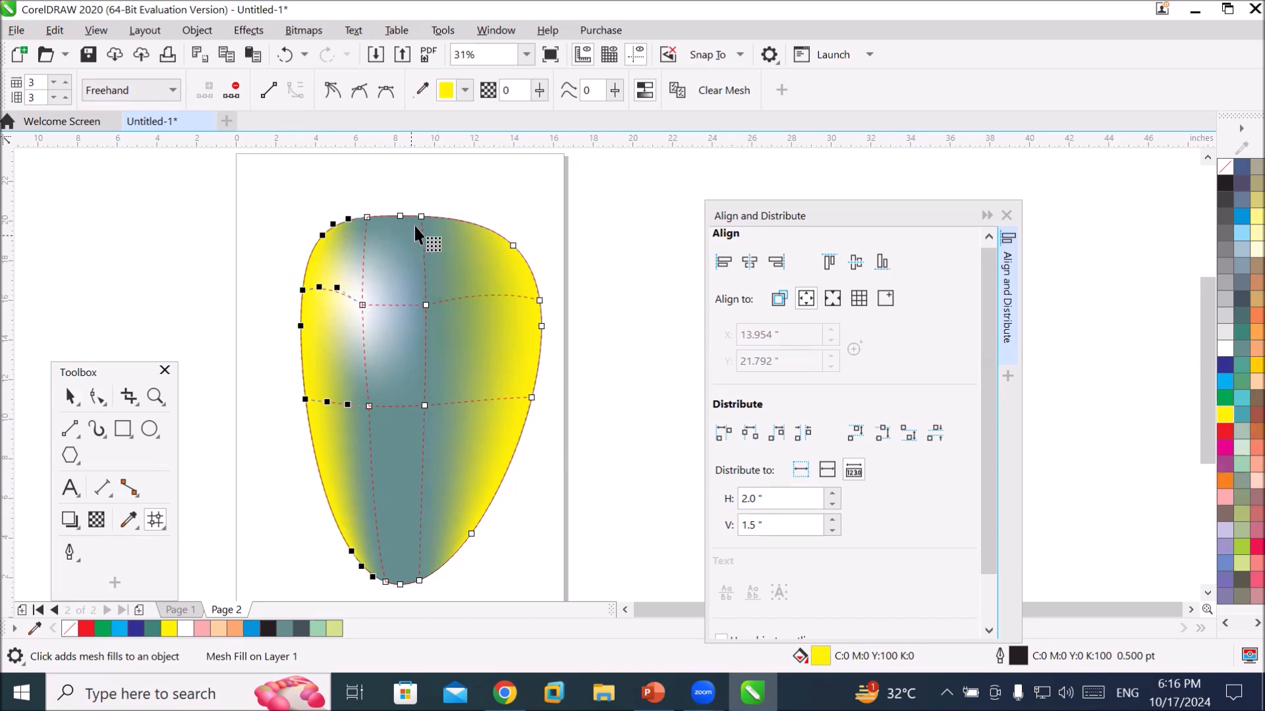
Select the upper three nodes of the egg's right inner vertical mesh line in Rectangular mode and color them dark slate (C20 M0 Y0 K80).
drag(436, 336, 439, 348)
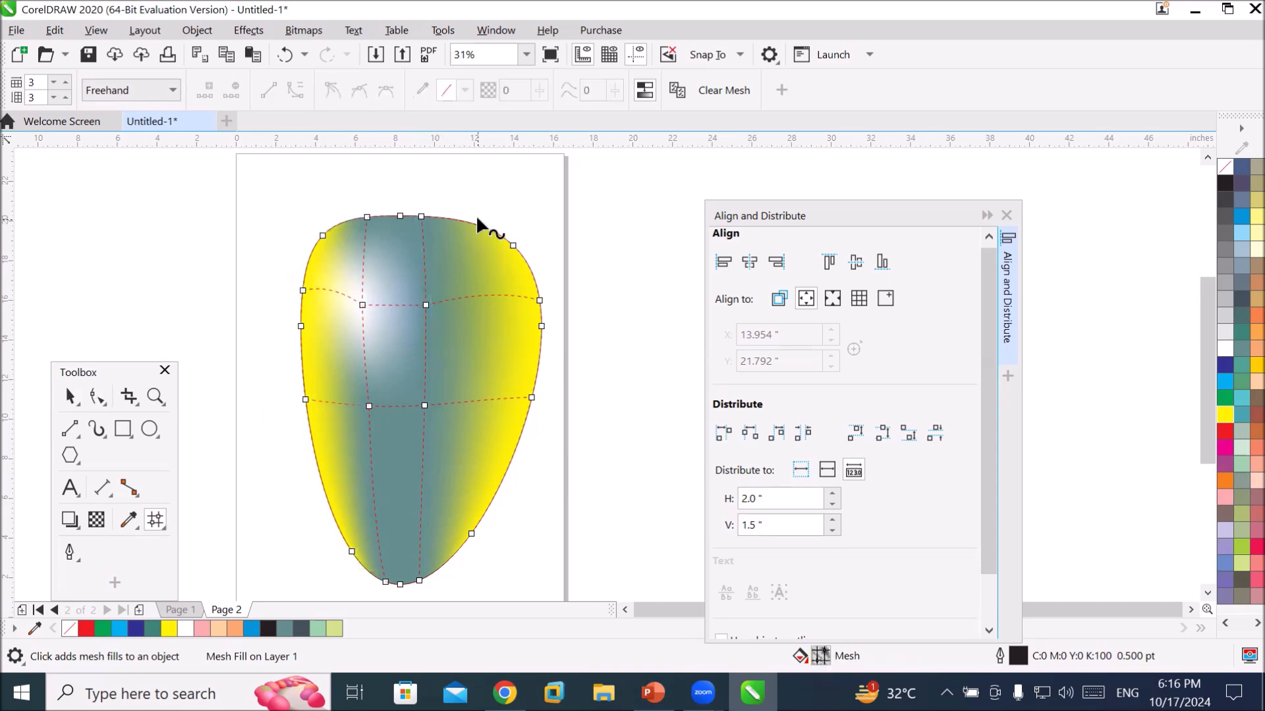
click(140, 90)
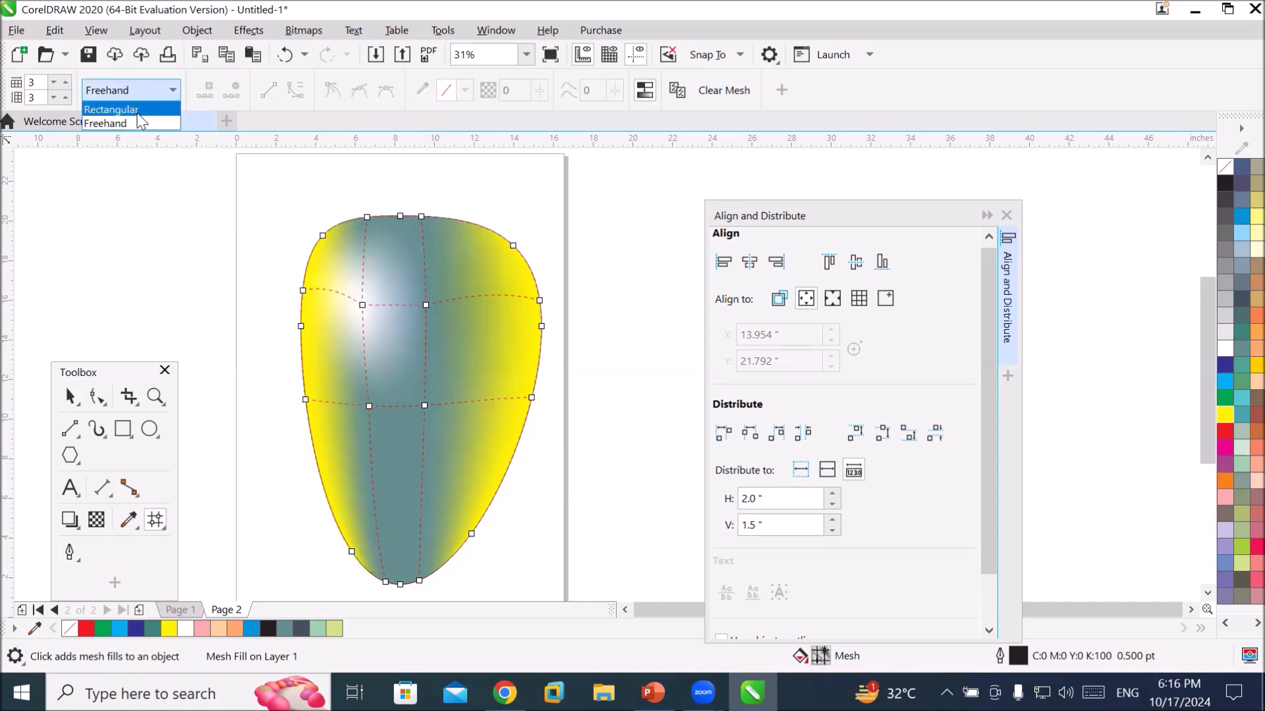
click(138, 111)
drag(422, 258, 432, 313)
drag(445, 369, 447, 438)
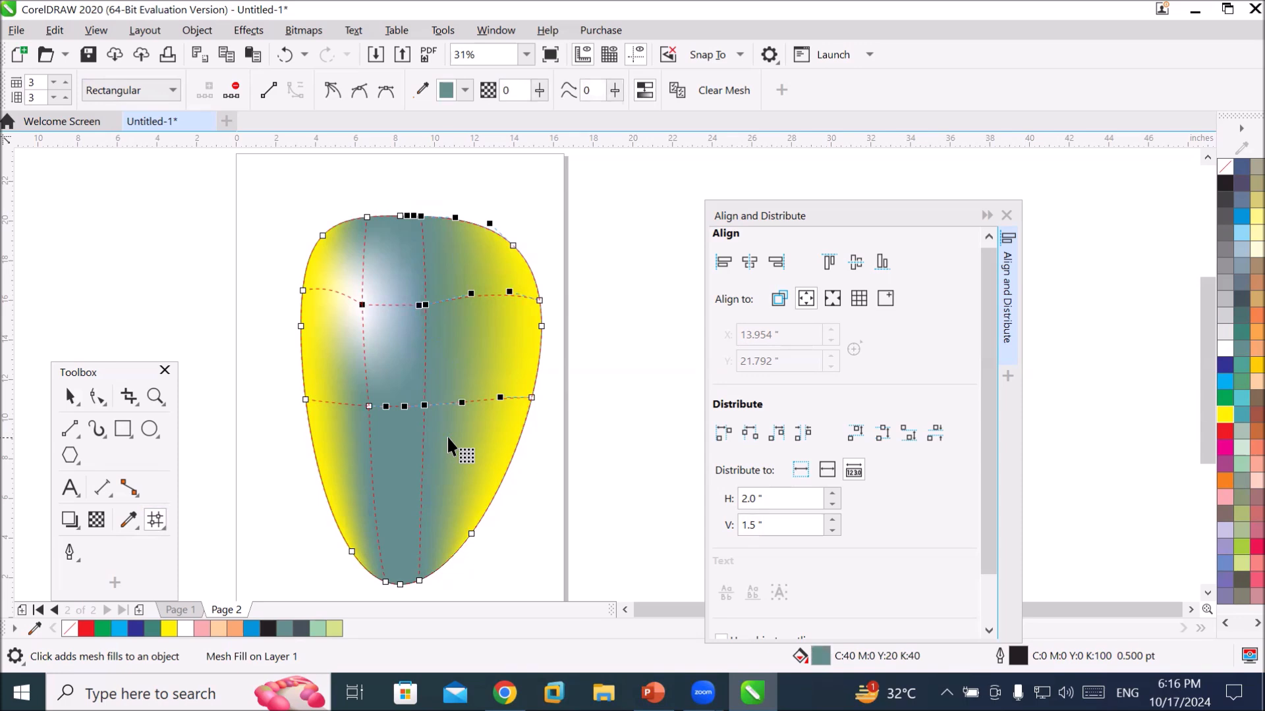
click(1225, 382)
click(1225, 349)
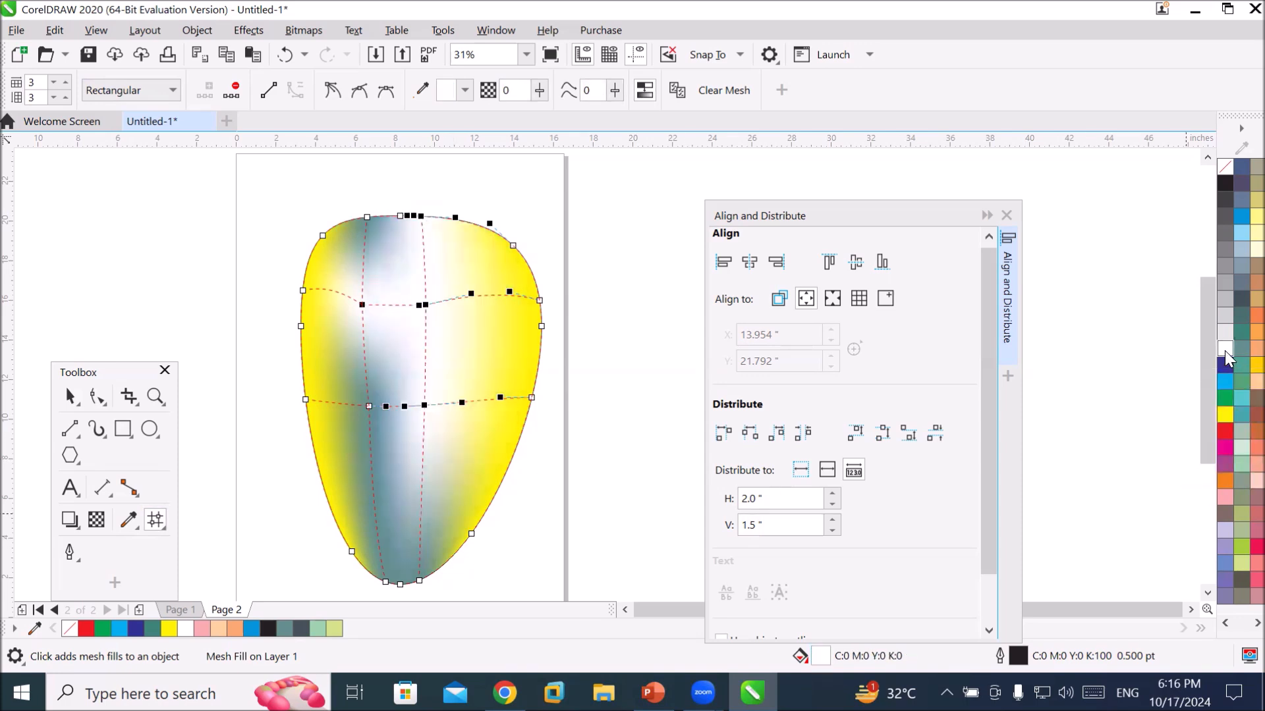
click(1241, 221)
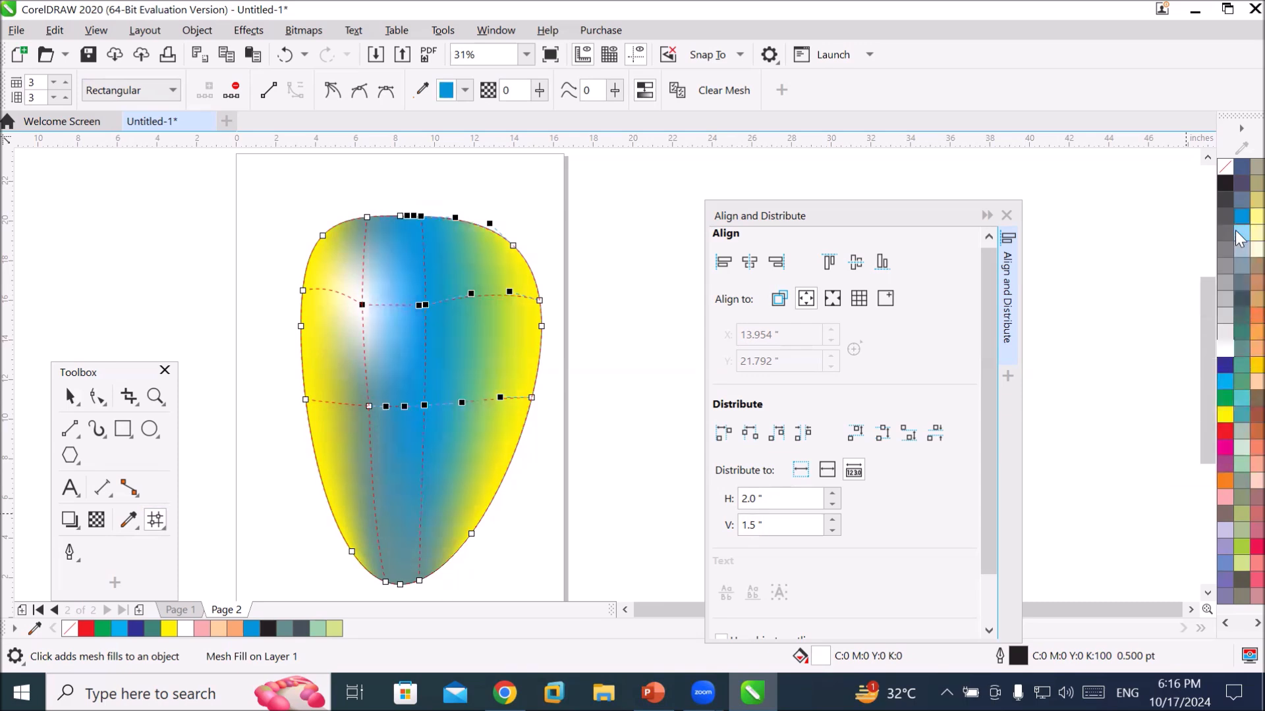
click(1237, 301)
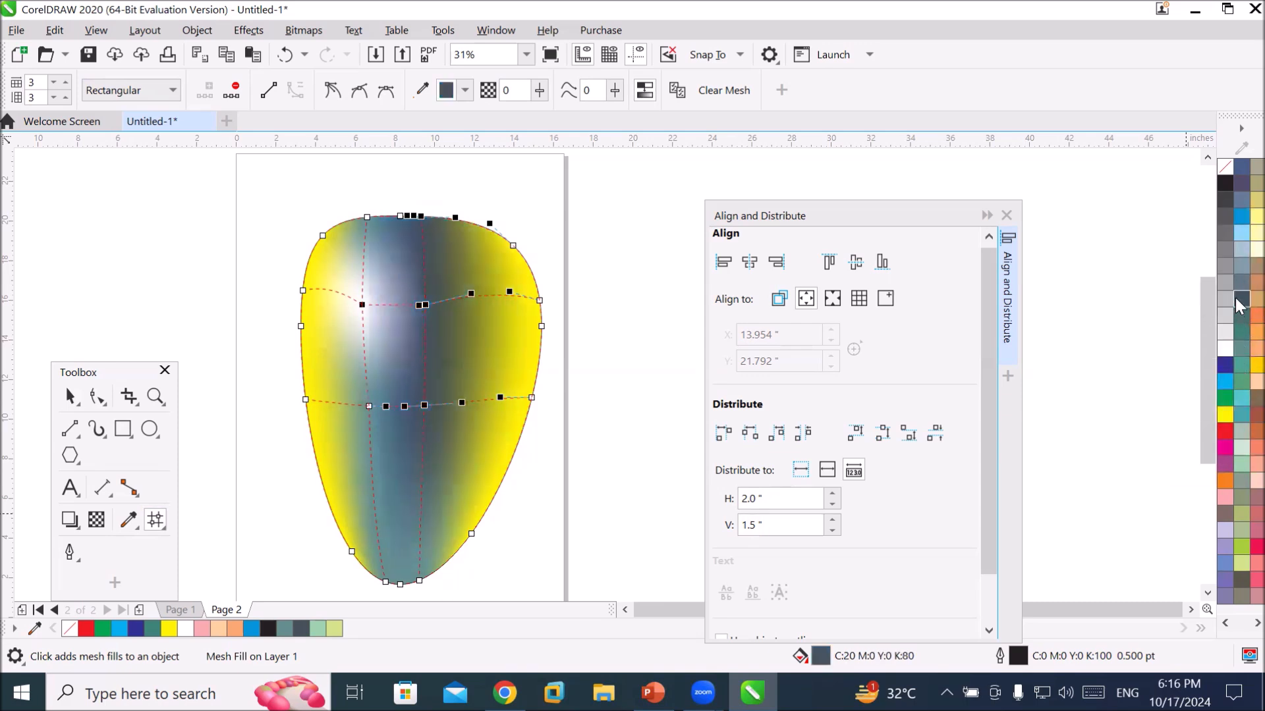
Deselect the mesh-filled egg and close the Align and Distribute docker.
click(70, 396)
click(309, 451)
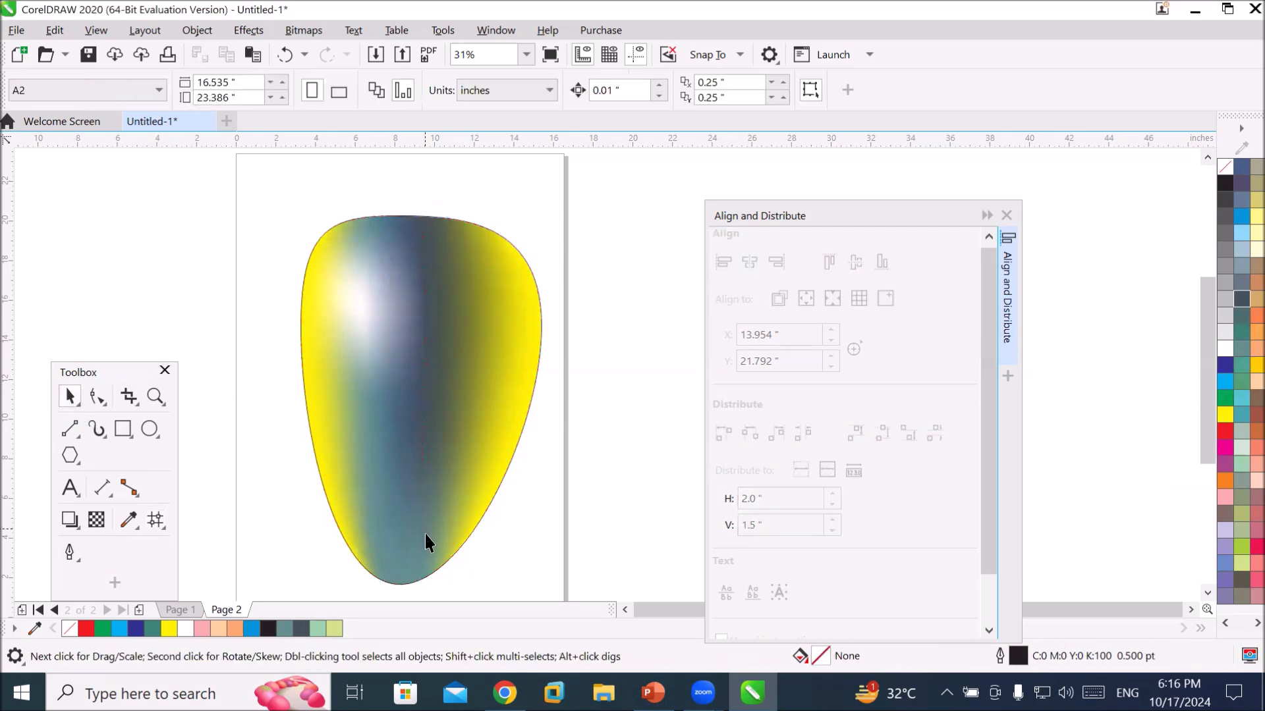
mouse_move(1204, 347)
mouse_down()
mouse_move(1211, 310)
mouse_move(1211, 330)
mouse_up()
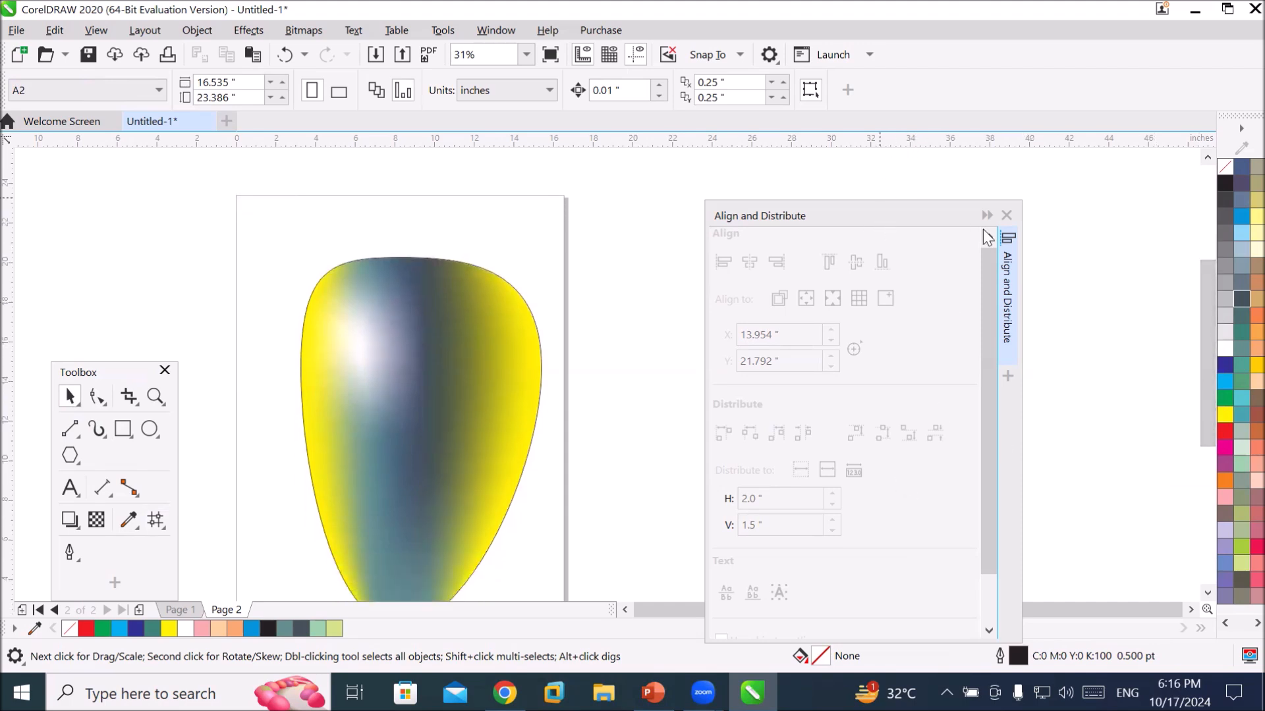
click(1005, 214)
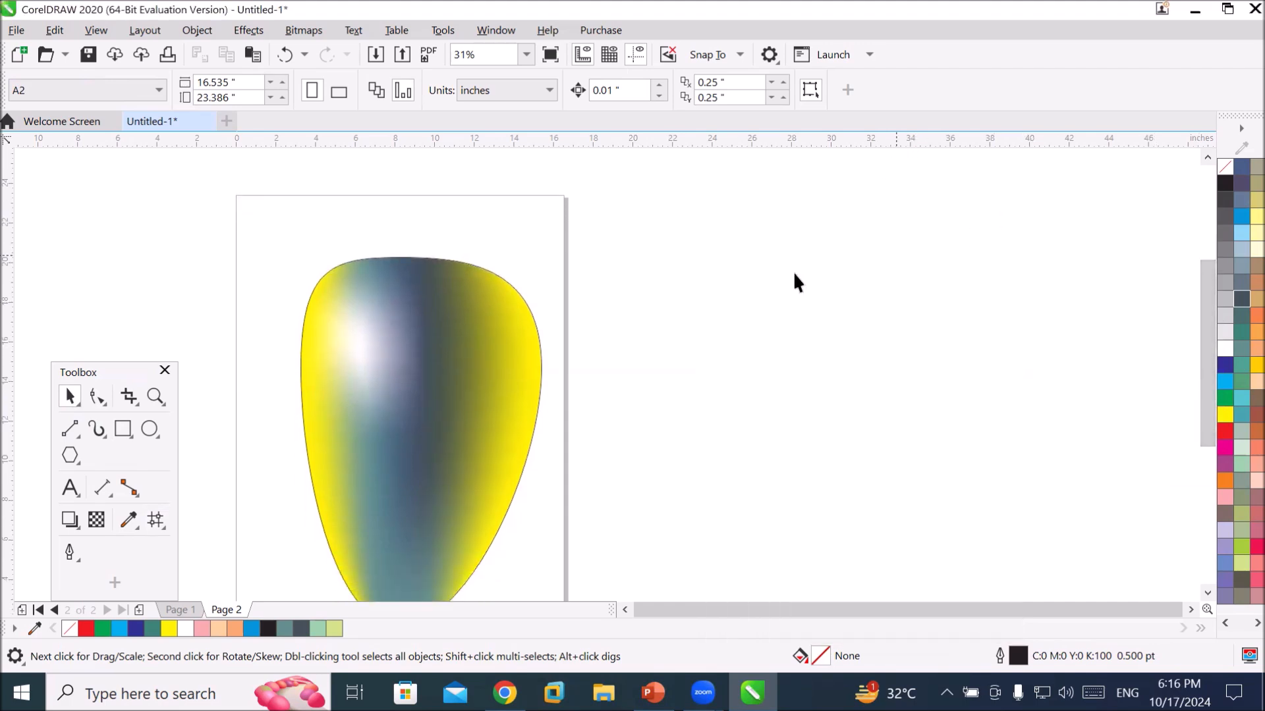
Draw a near-circle about 9.9" wide and 10" high right of the page and place an overlapping copy about 7.4" to its right.
click(149, 430)
drag(671, 280, 869, 480)
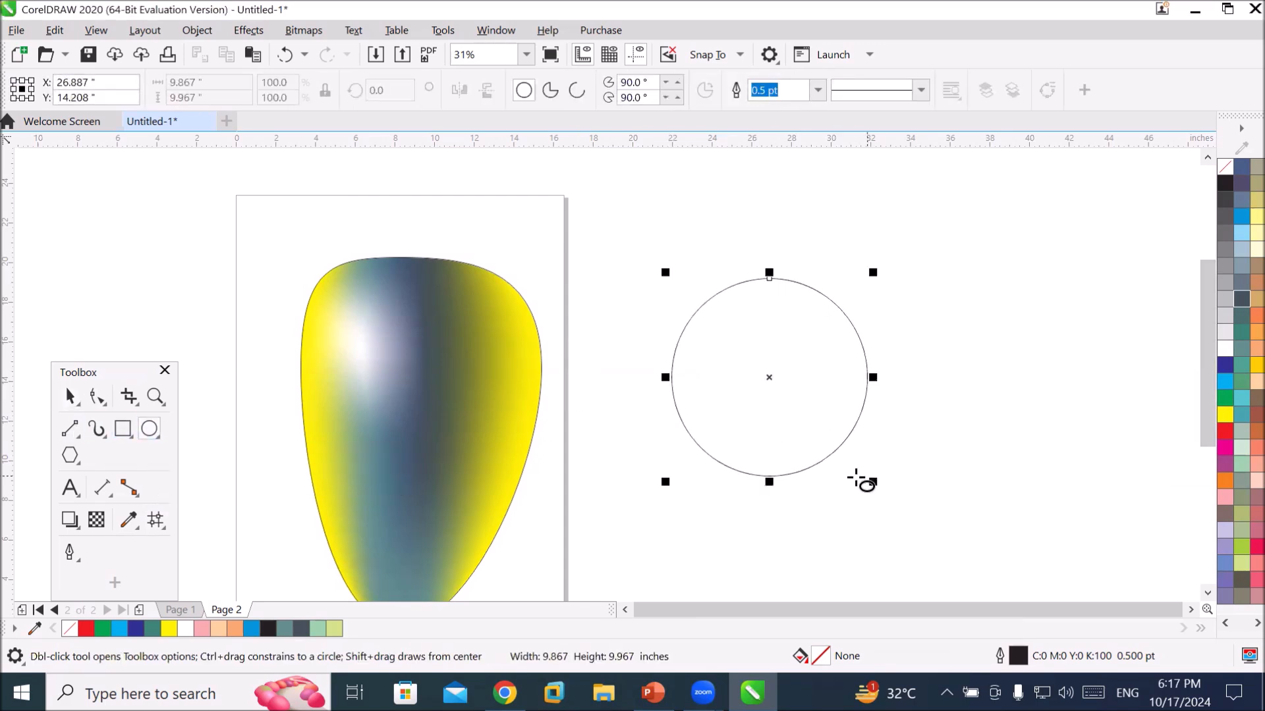
click(70, 396)
drag(755, 429, 903, 435)
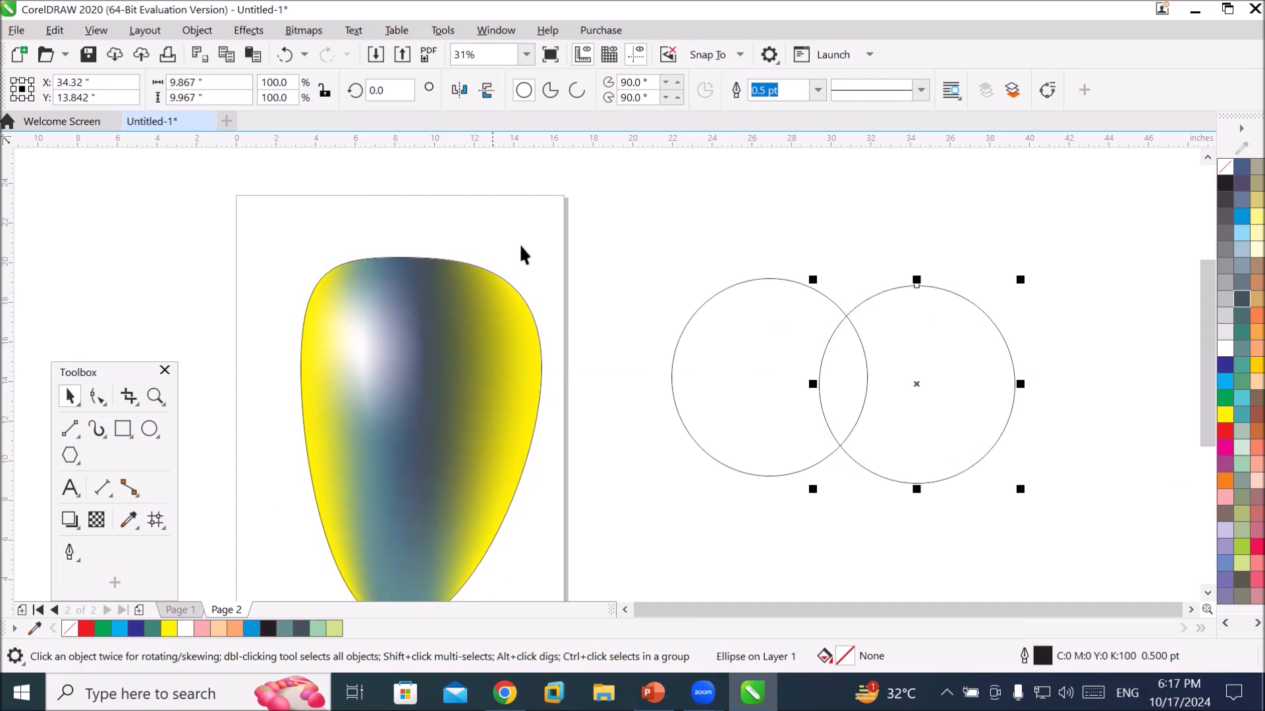
Use Smart Fill to fill the overlap of the two circles with blue (C87 M78 Y0 K0) and a 1.0 pt yellow outline.
drag(620, 220, 1061, 517)
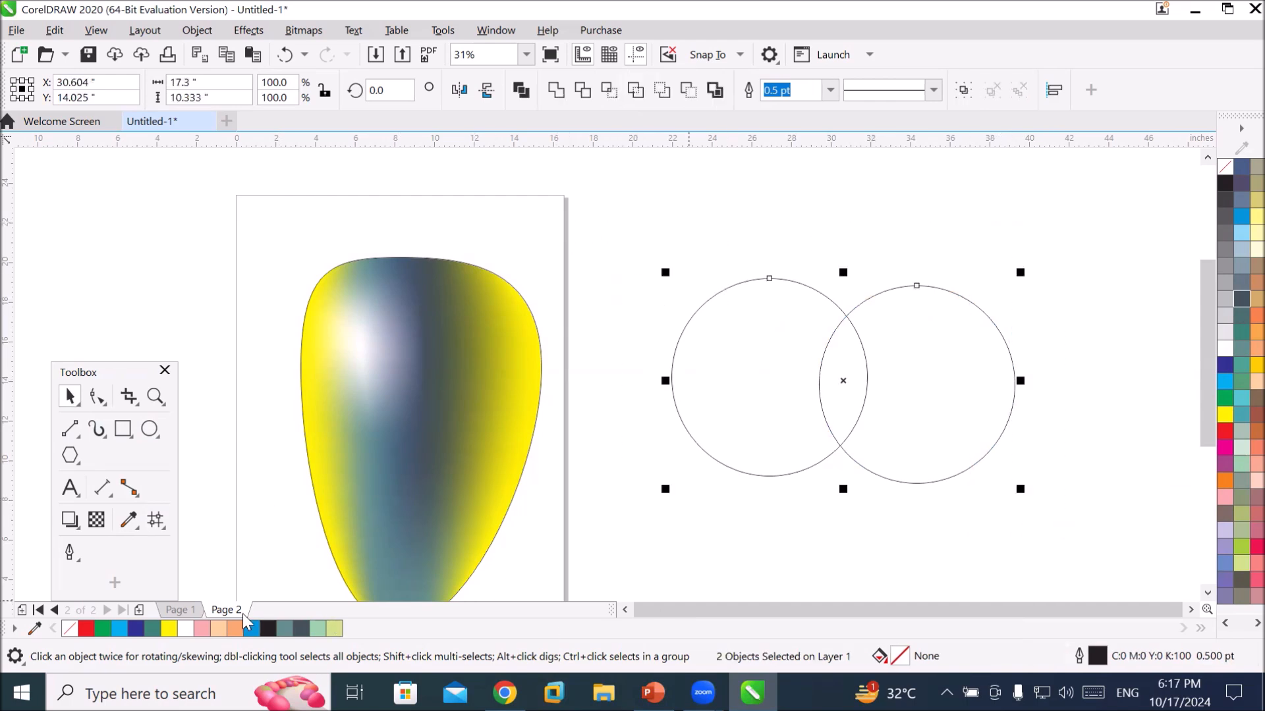
click(155, 522)
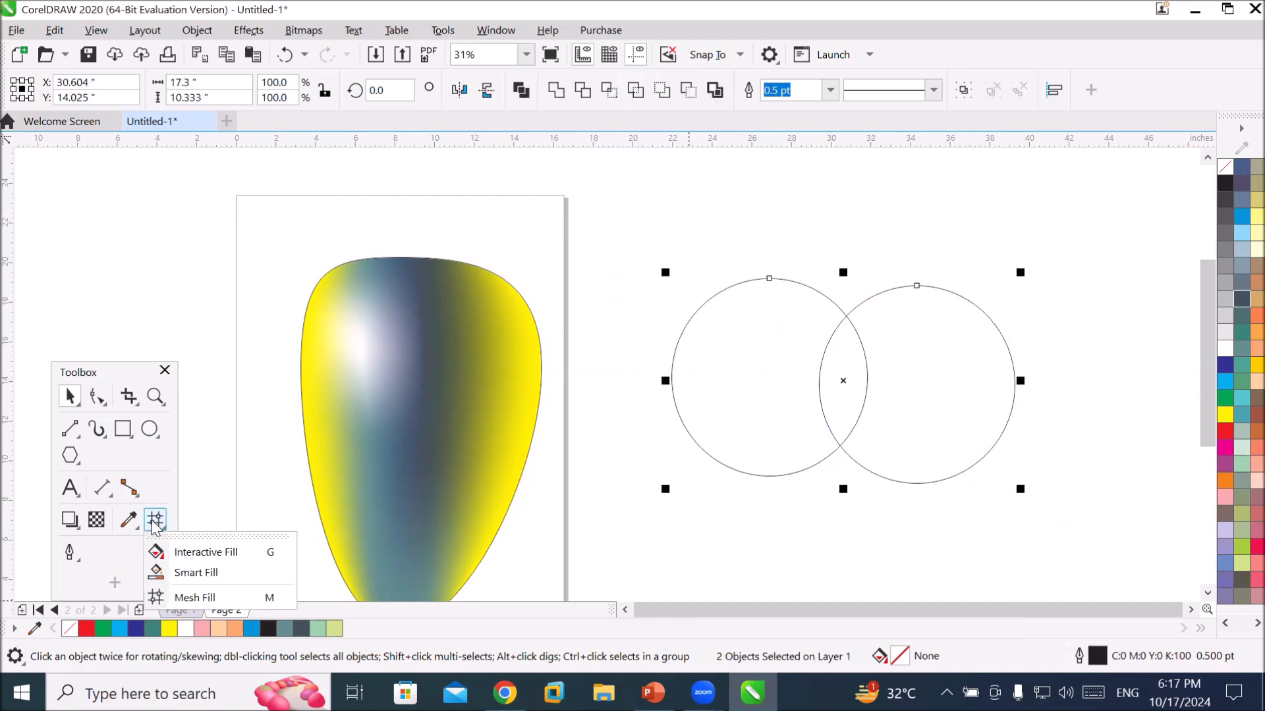
click(197, 572)
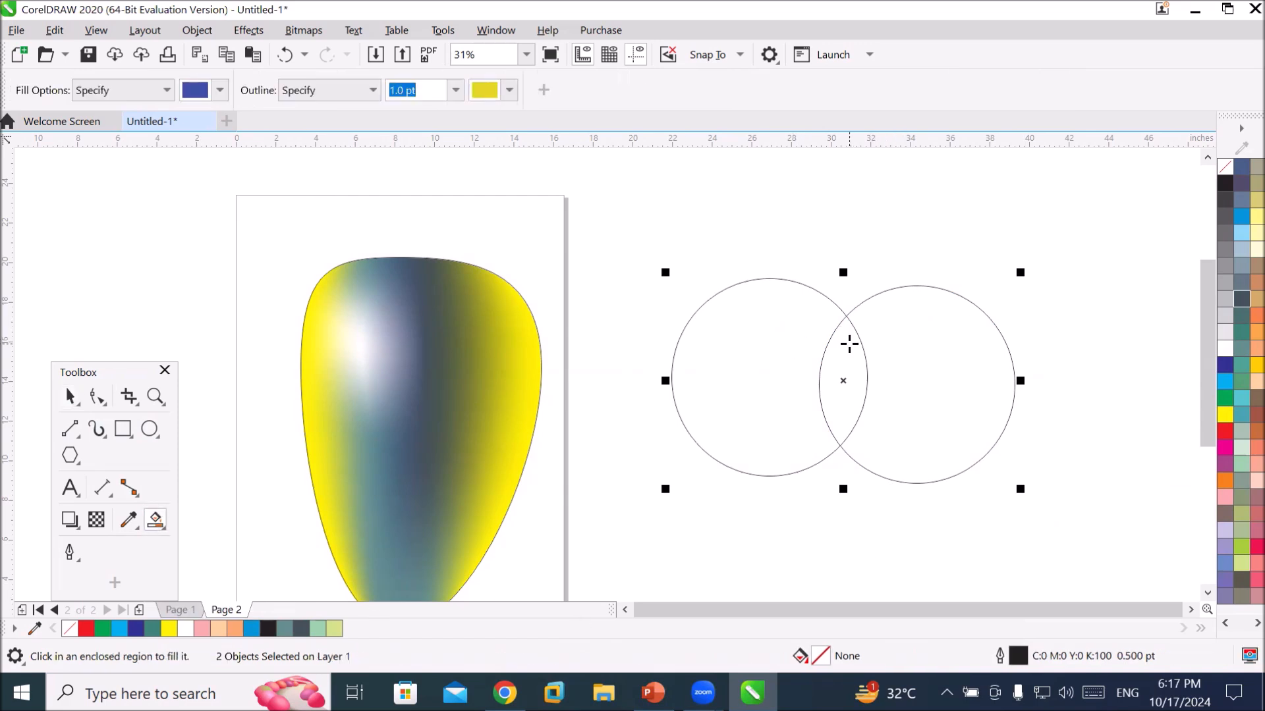
click(849, 343)
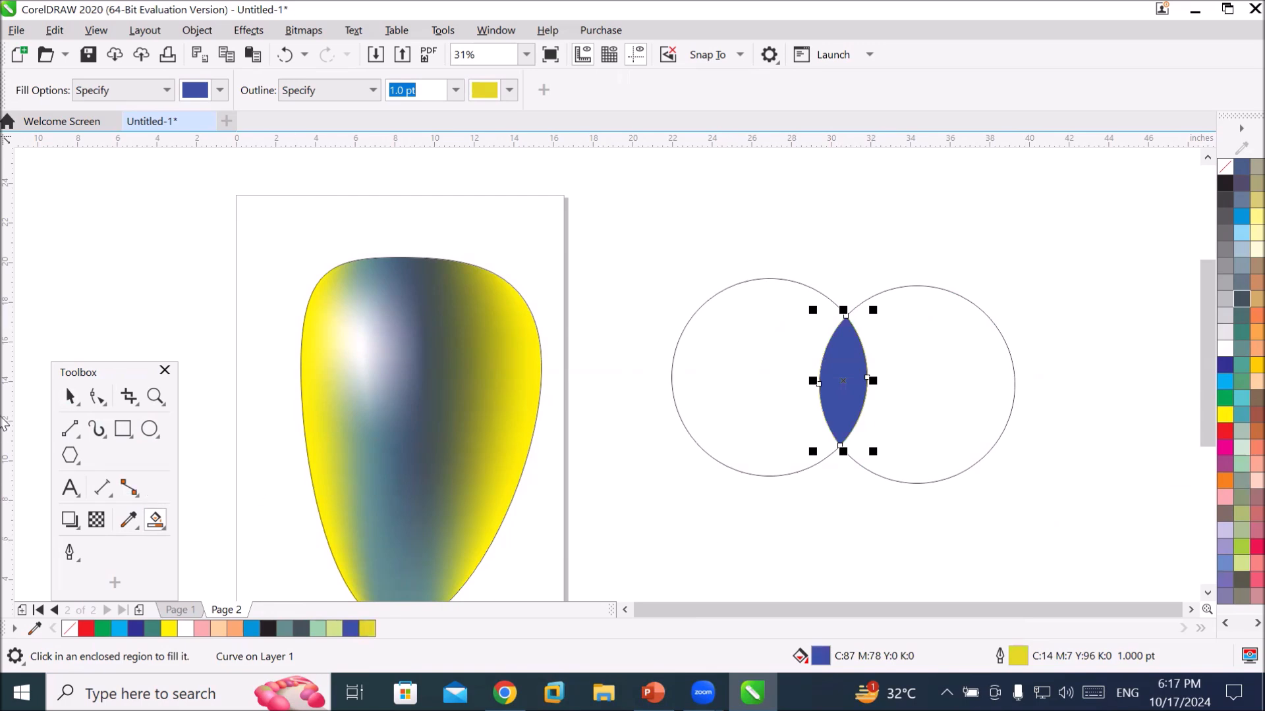
click(72, 397)
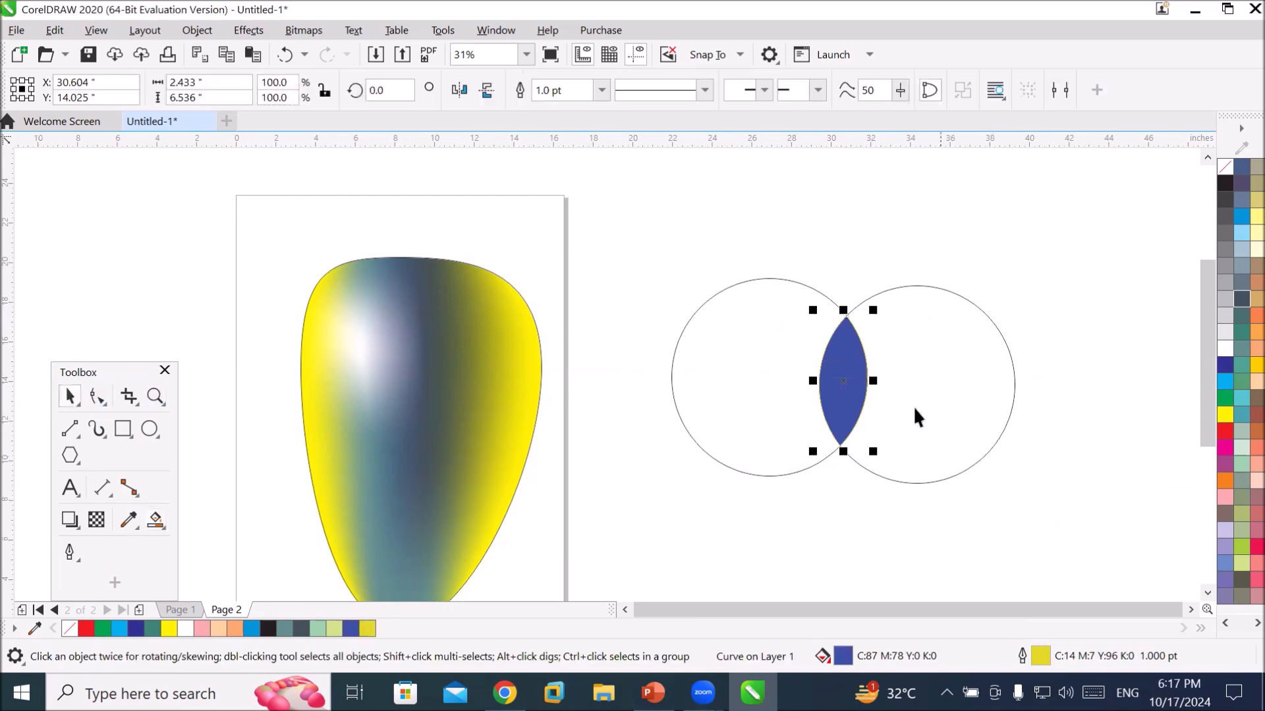
Move the blue lens shape onto the egg's top at X 9.97", Y 22.025" and recolor it dark teal (C40 M0 Y20 K60).
drag(838, 387, 421, 228)
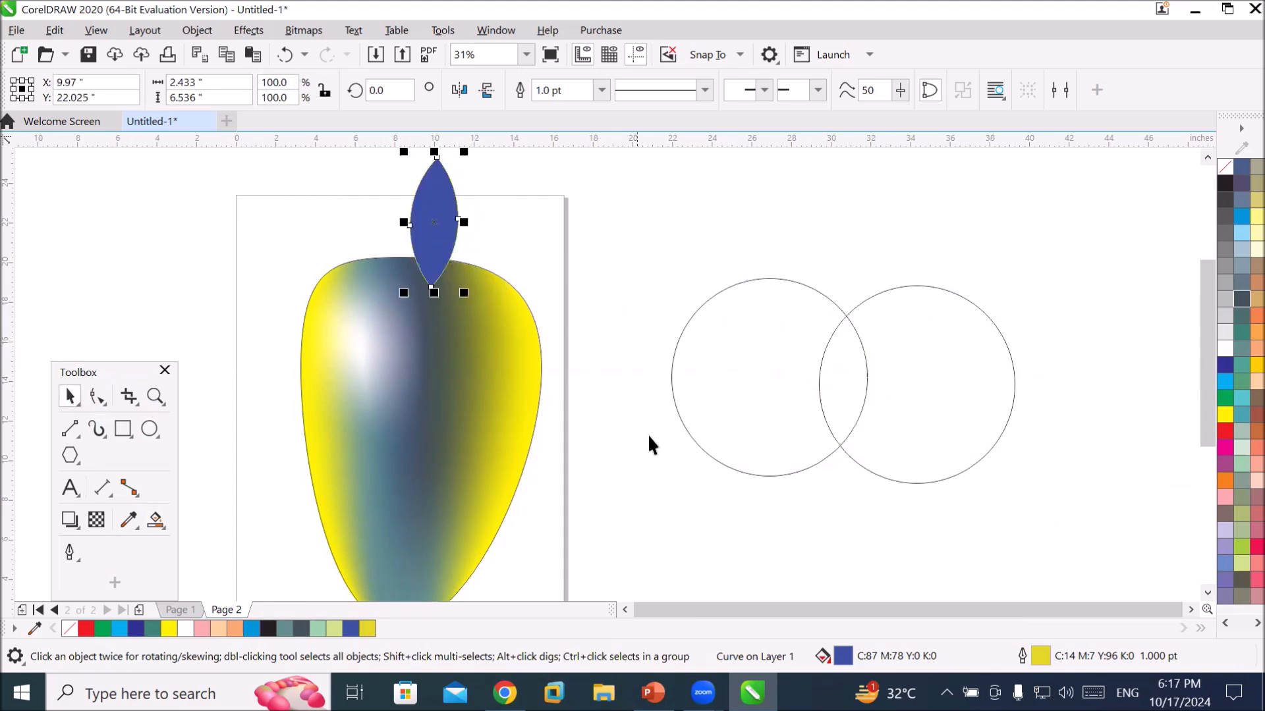
click(1238, 319)
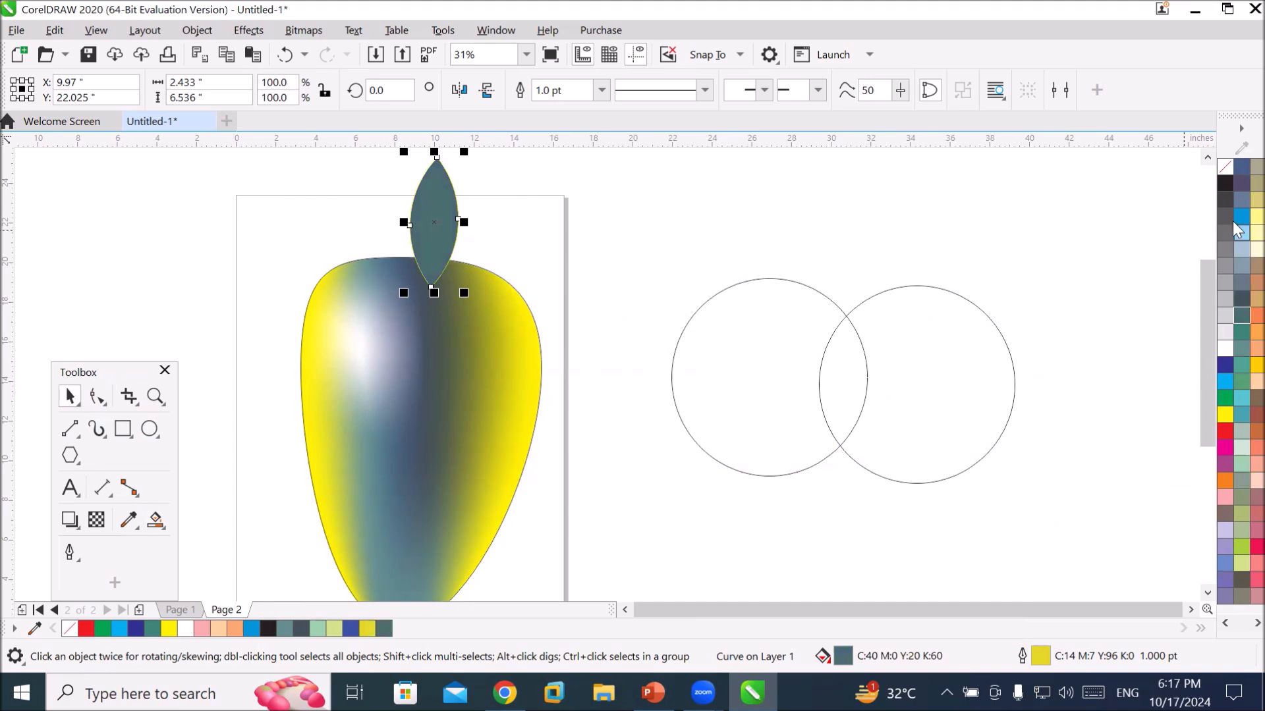
drag(1198, 267, 1199, 253)
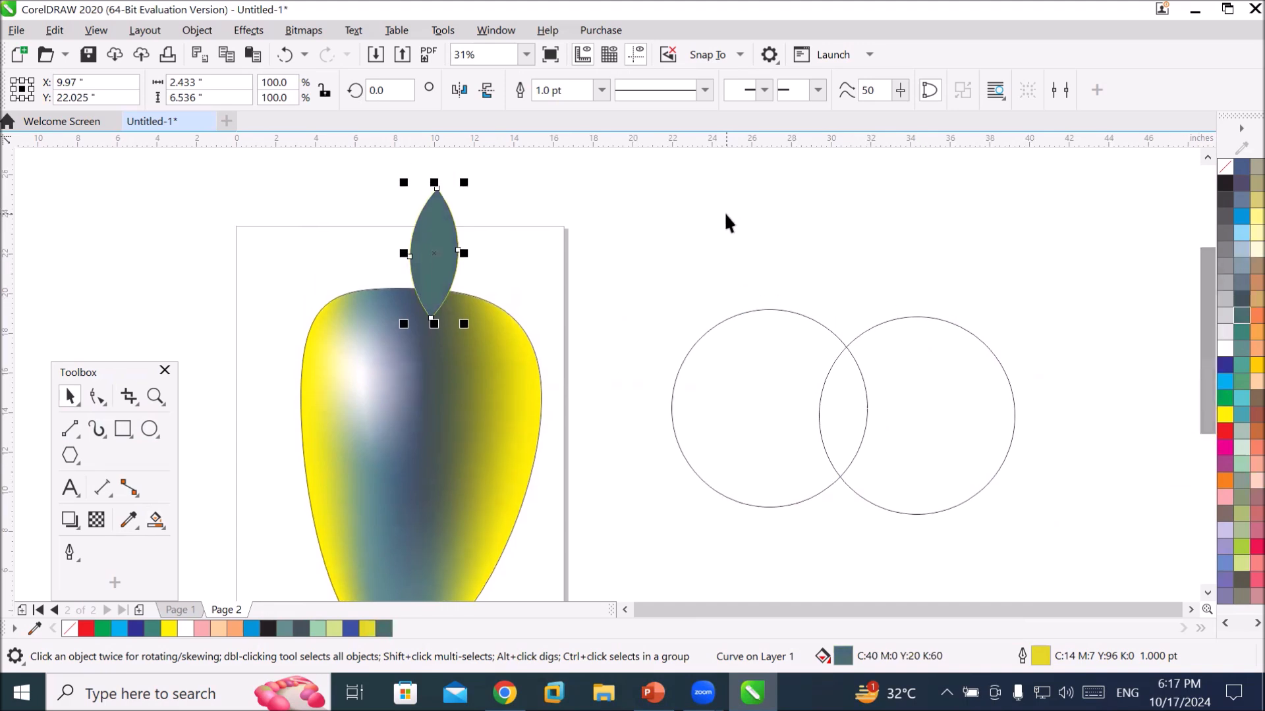
click(555, 206)
scroll(497, 225, up, 2)
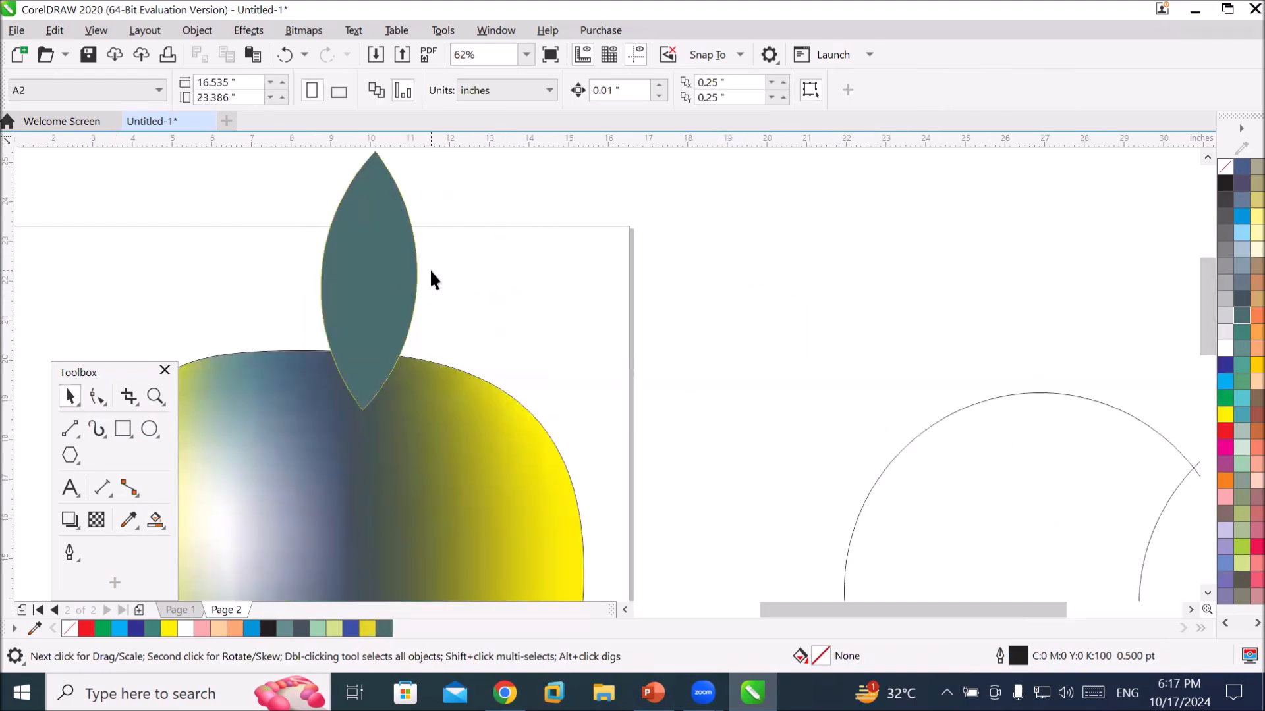
scroll(328, 168, up, 2)
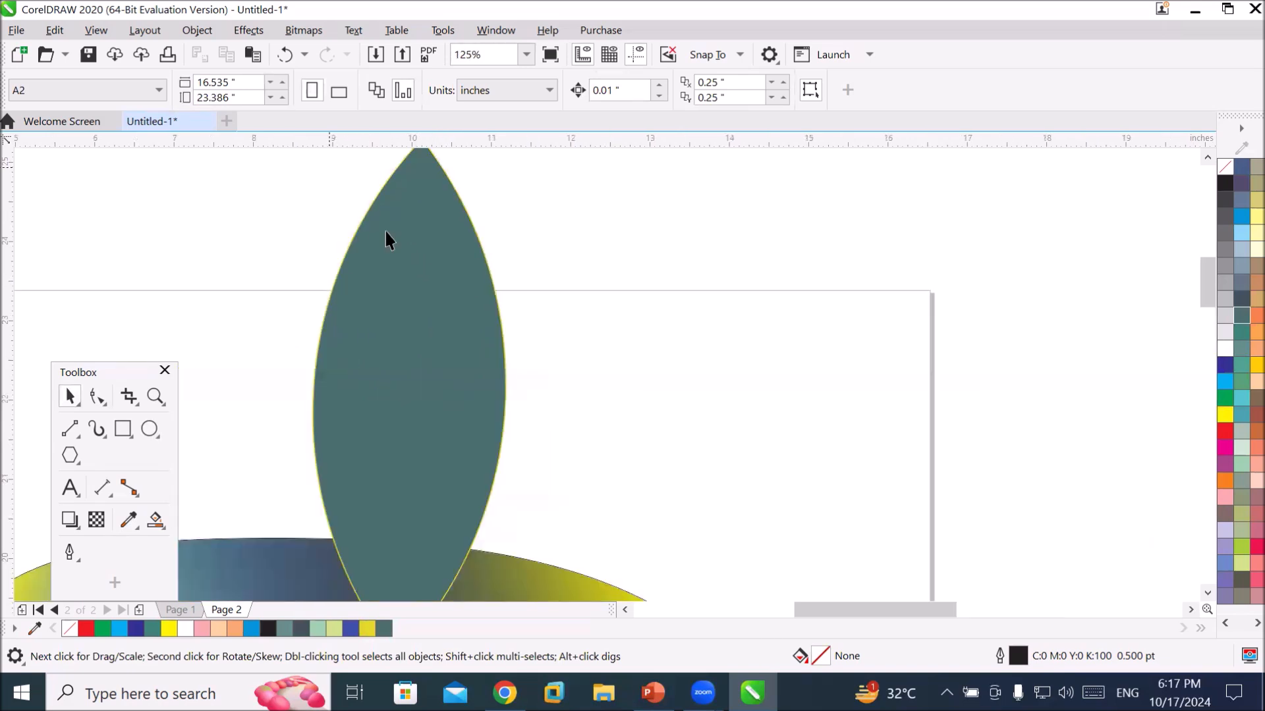
scroll(520, 281, down, 2)
Apply a rectangular Mesh Fill to the teal leaf and add one vertical mesh line on each side of its center line.
click(490, 332)
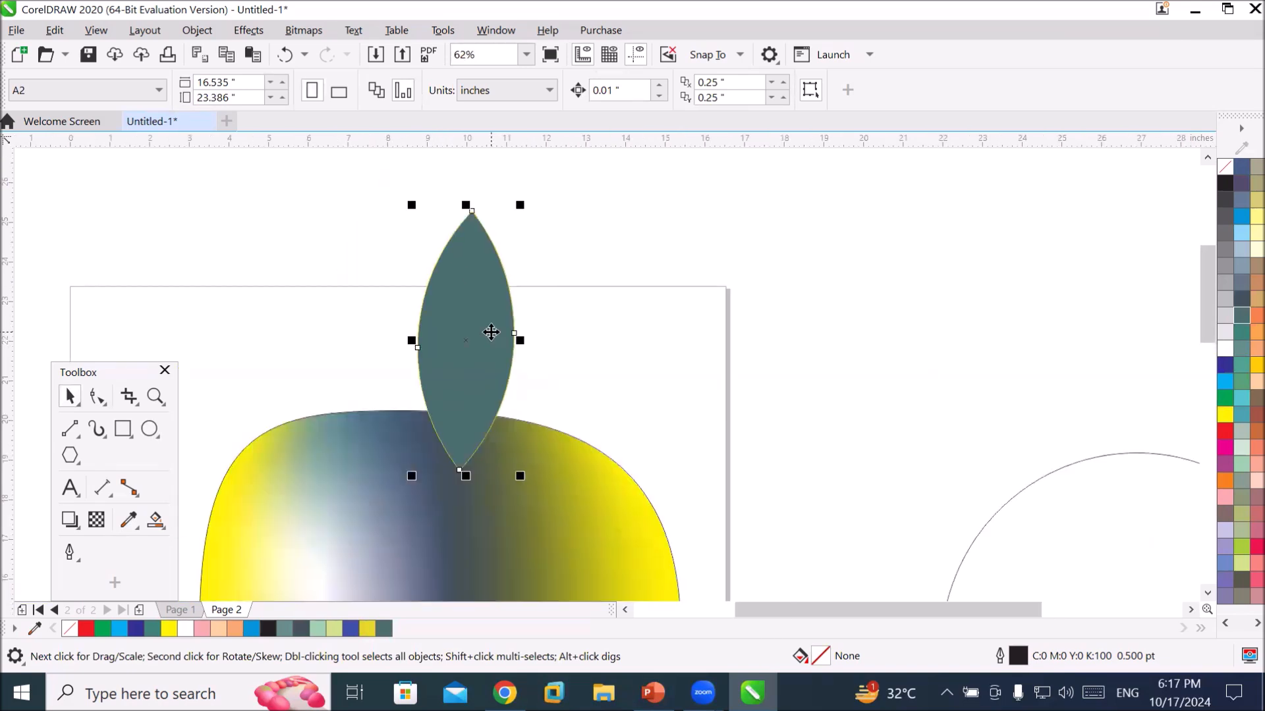
click(157, 523)
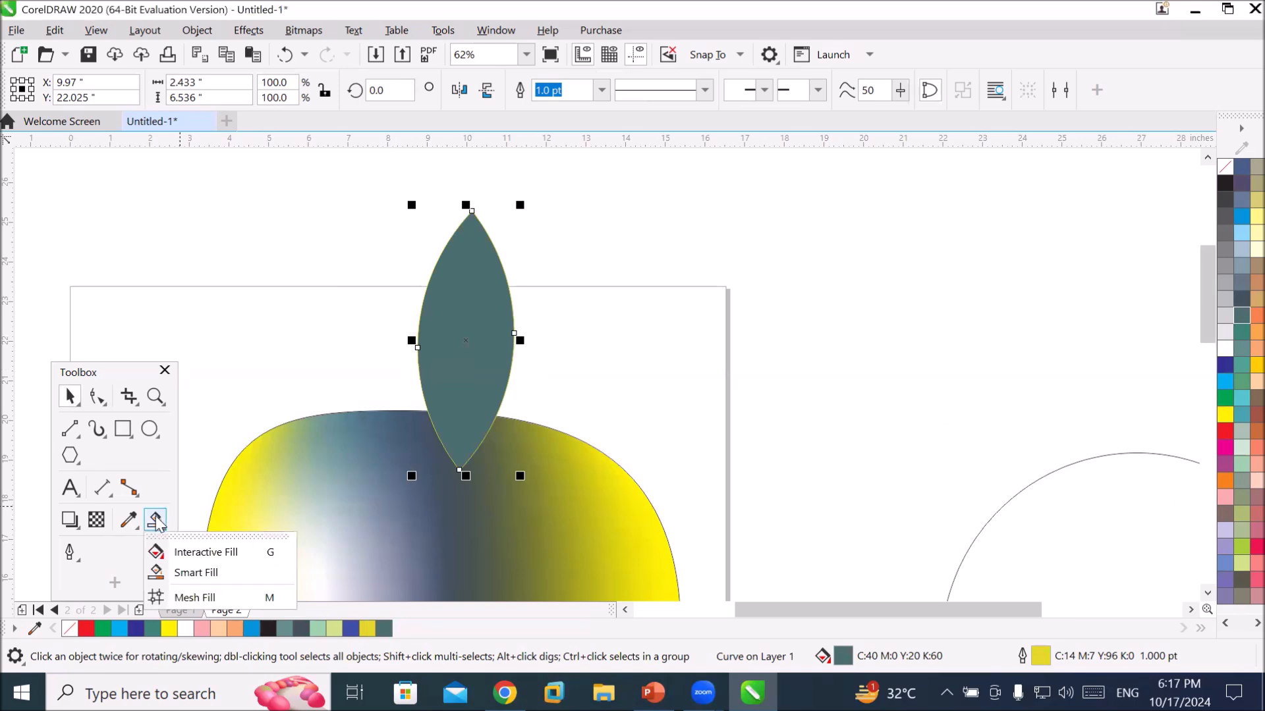
click(197, 597)
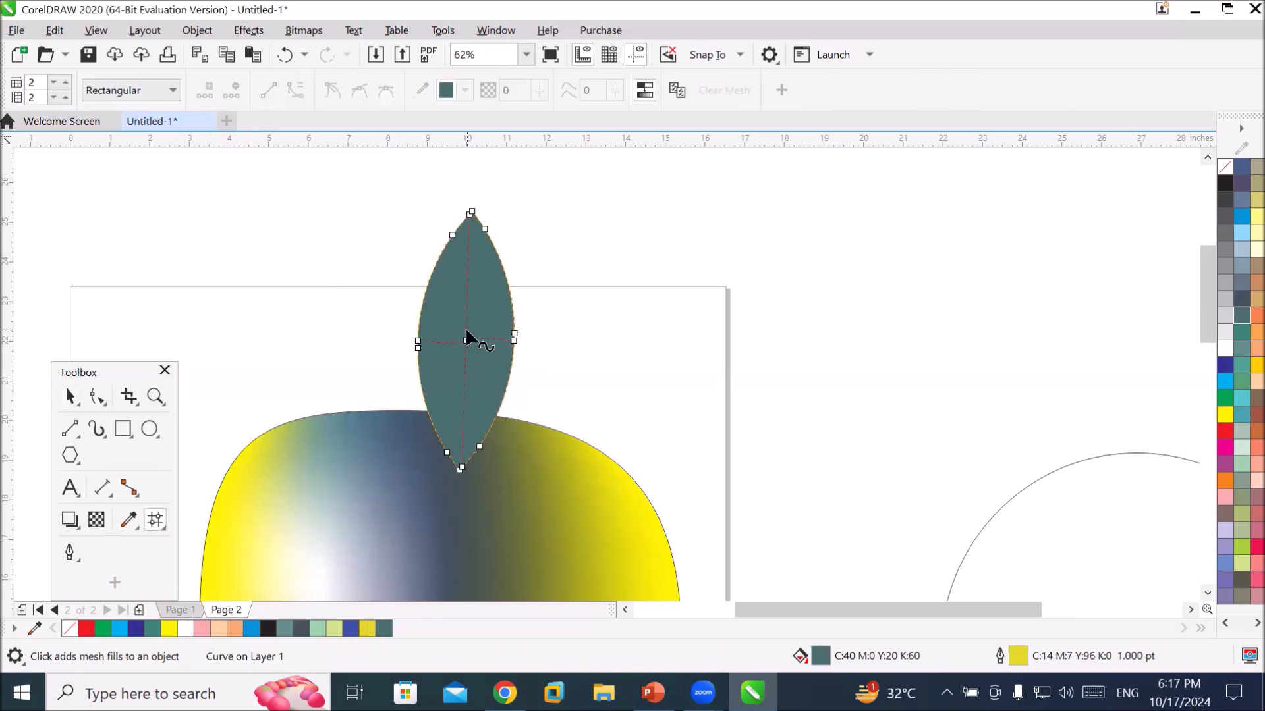
scroll(536, 253, up, 1)
scroll(537, 253, down, 1)
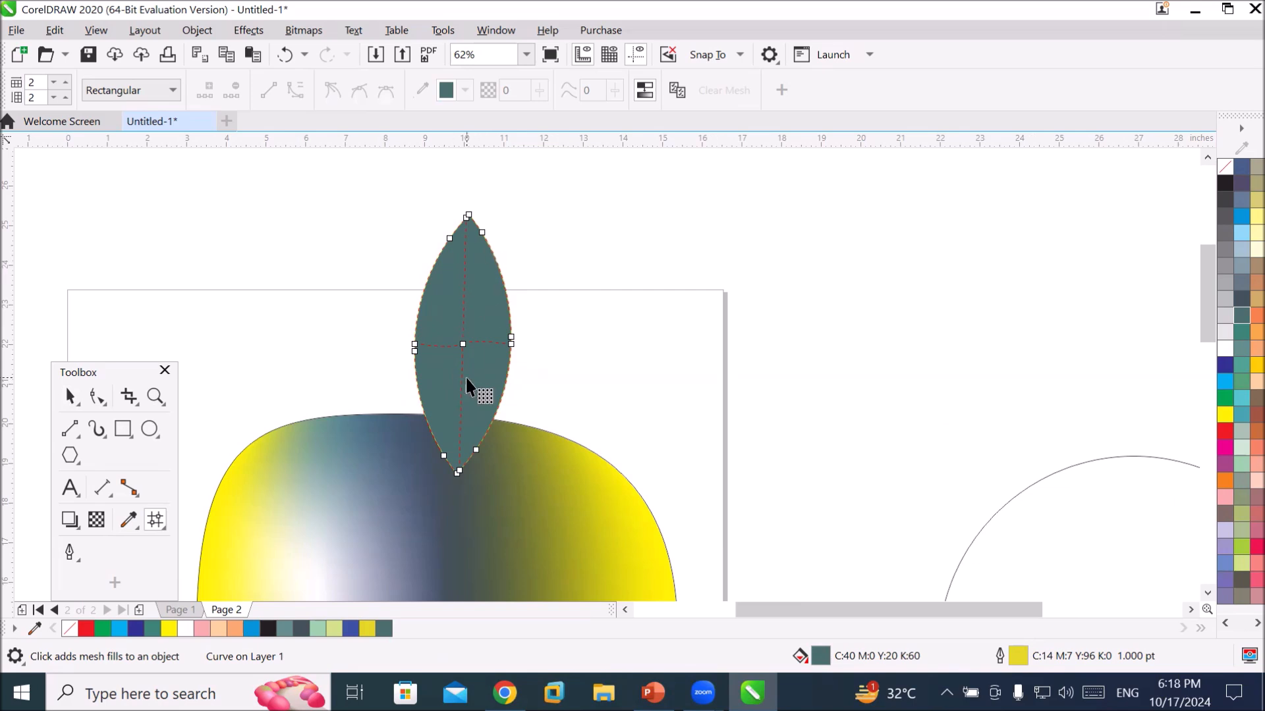
double_click(439, 348)
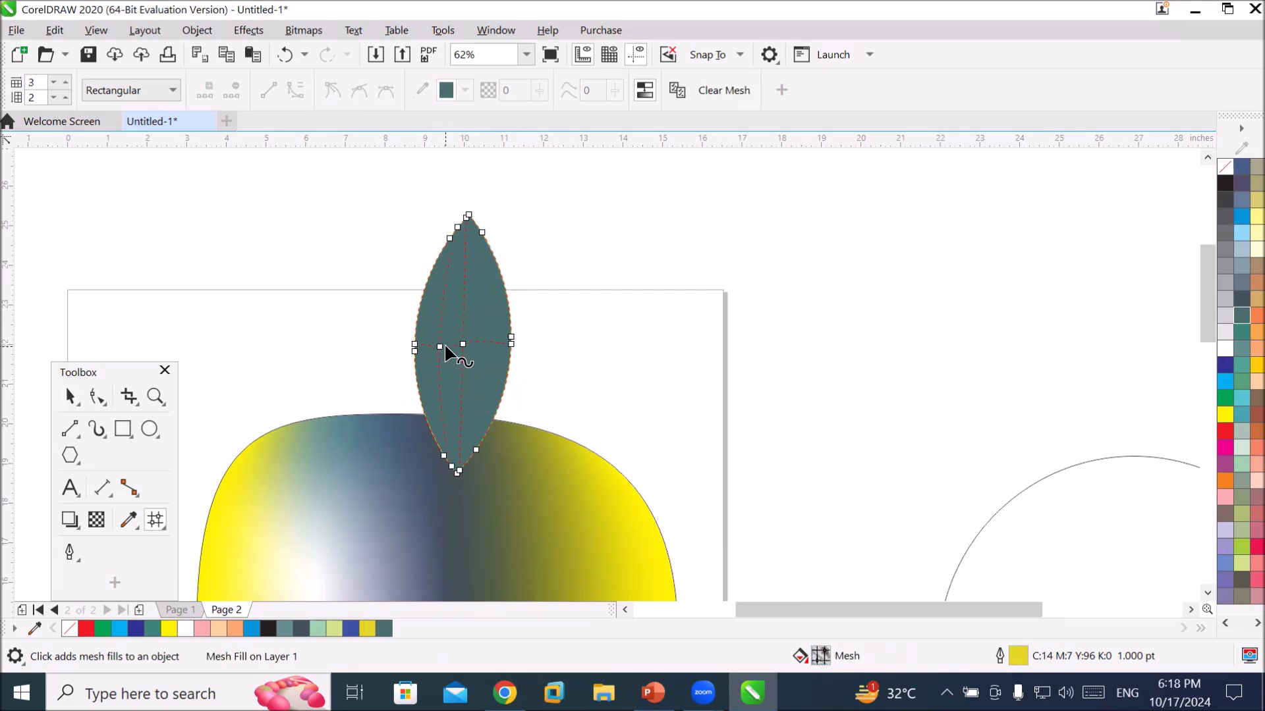
double_click(490, 344)
click(469, 491)
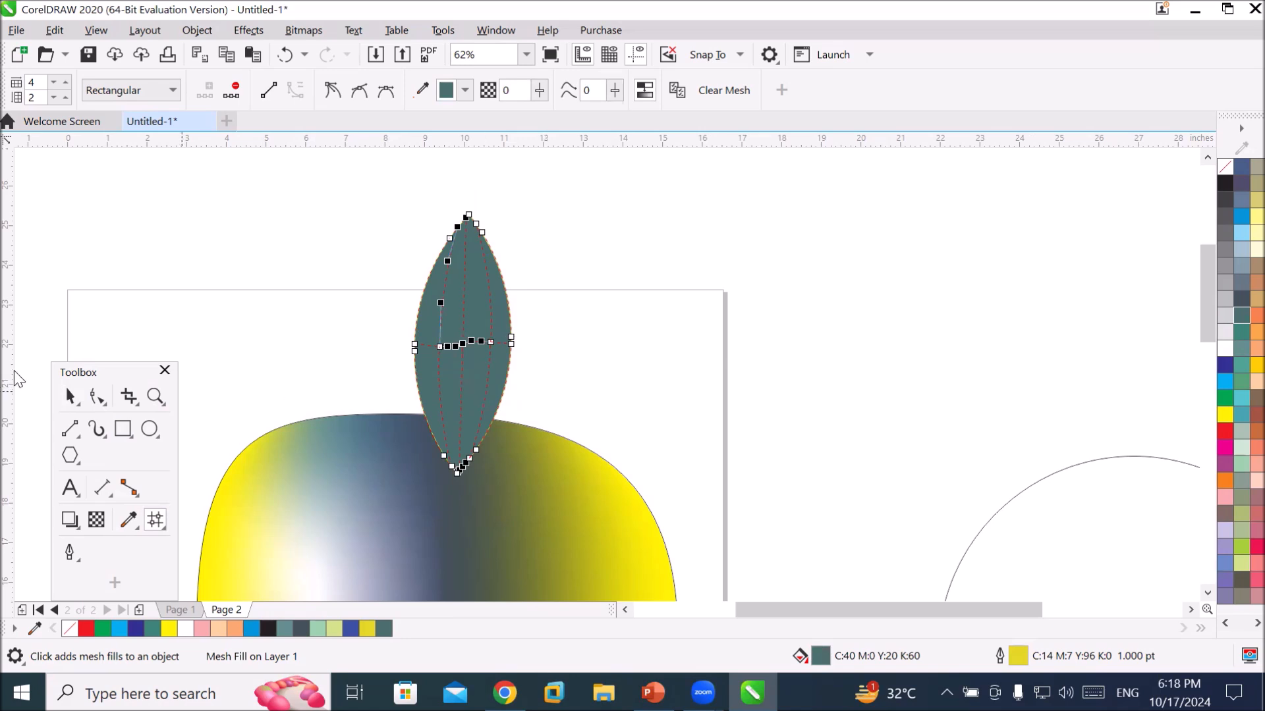
Move the meshed leaf off the egg to the empty area just right of the page.
click(70, 396)
drag(437, 347, 928, 336)
scroll(951, 319, up, 1)
scroll(951, 318, down, 1)
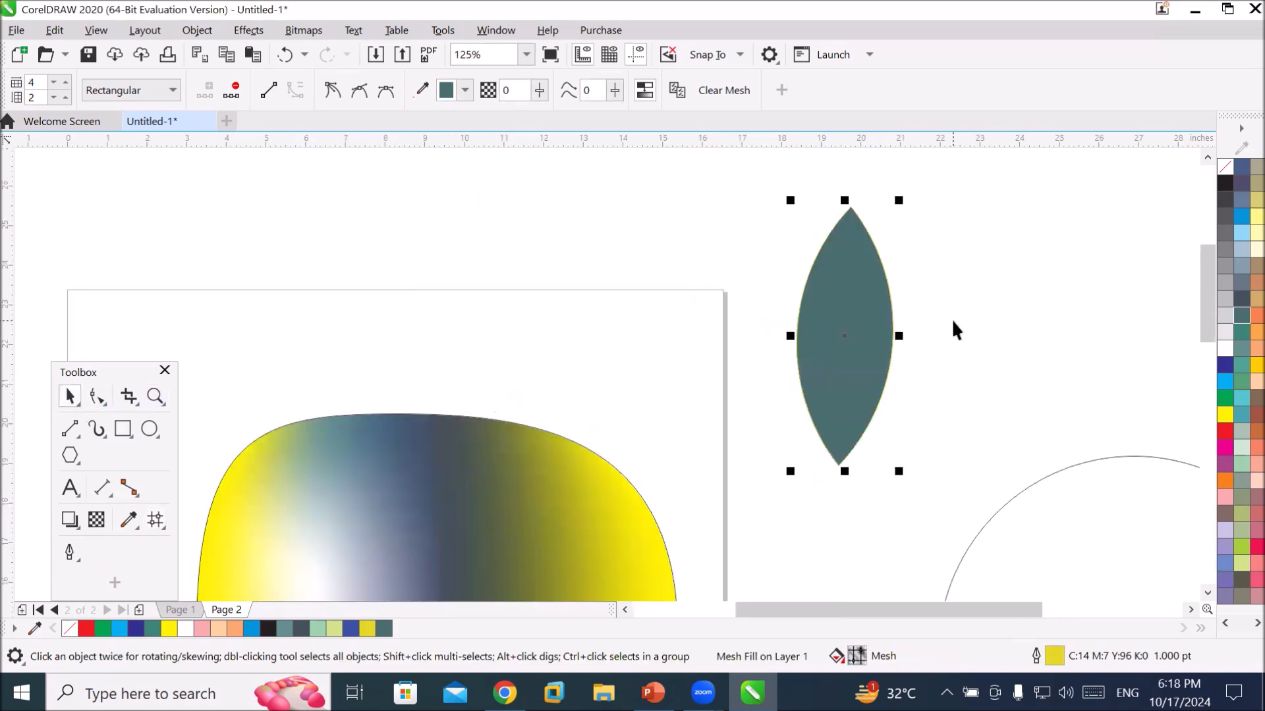
Select the nodes along the leaf's central mesh line, color them lime green (C40 M0 Y100 K0), and deselect the leaf.
click(158, 522)
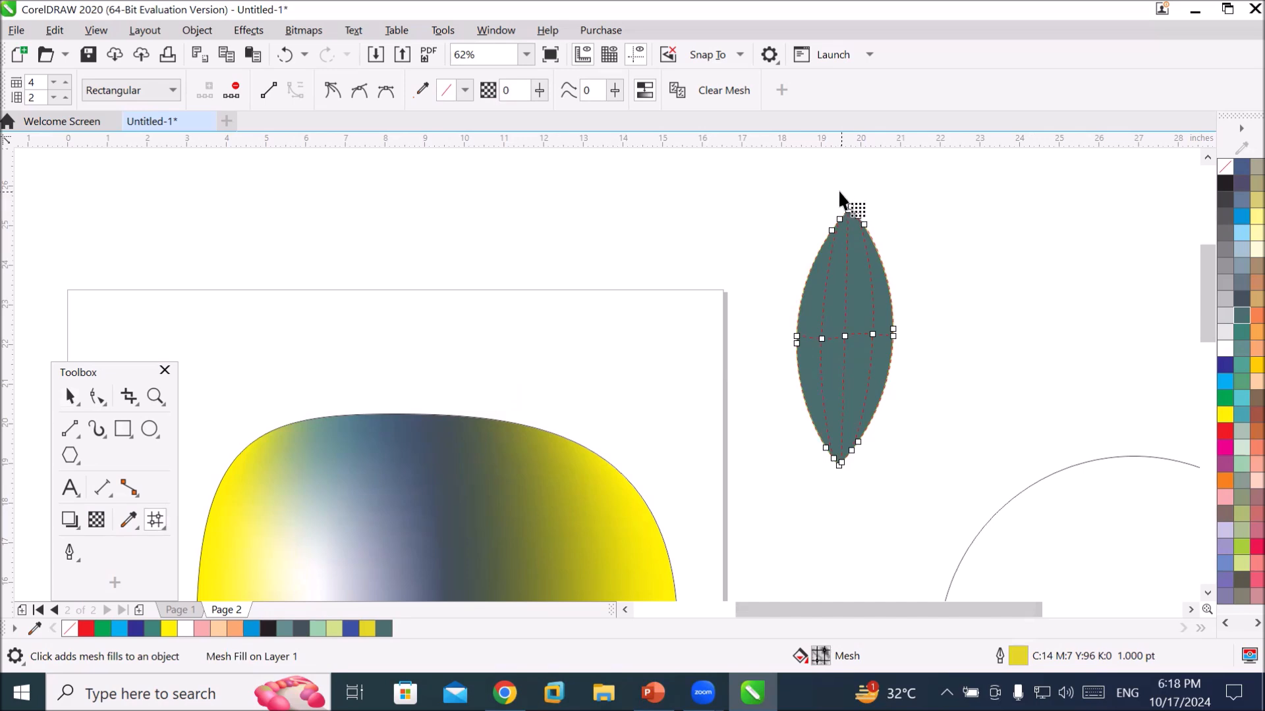
drag(843, 195, 849, 210)
drag(860, 370, 844, 436)
drag(851, 480, 851, 480)
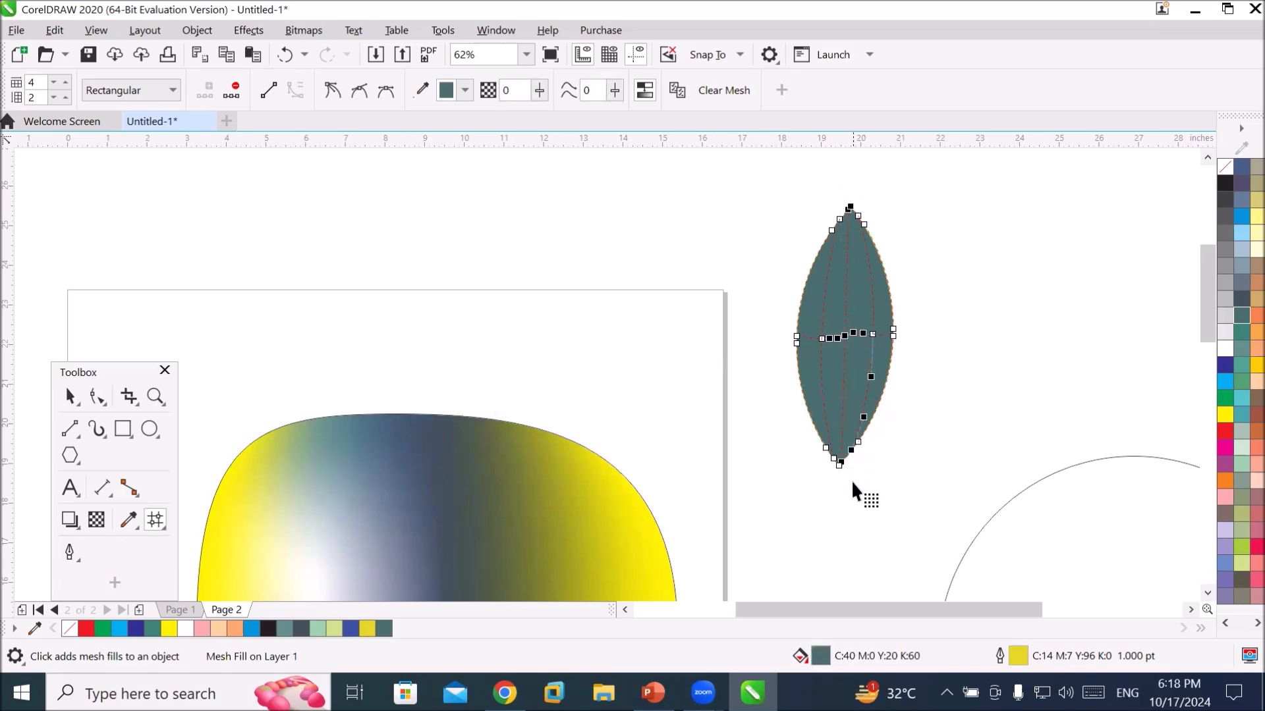
click(1226, 349)
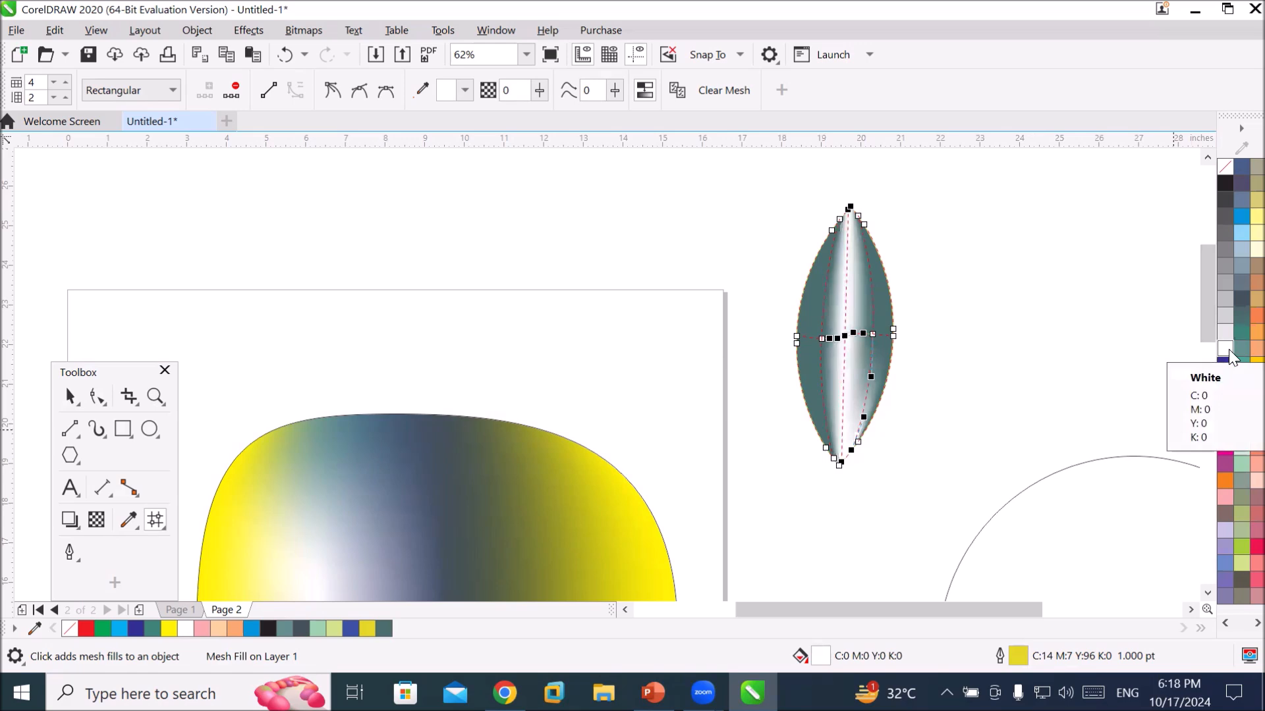
click(1241, 548)
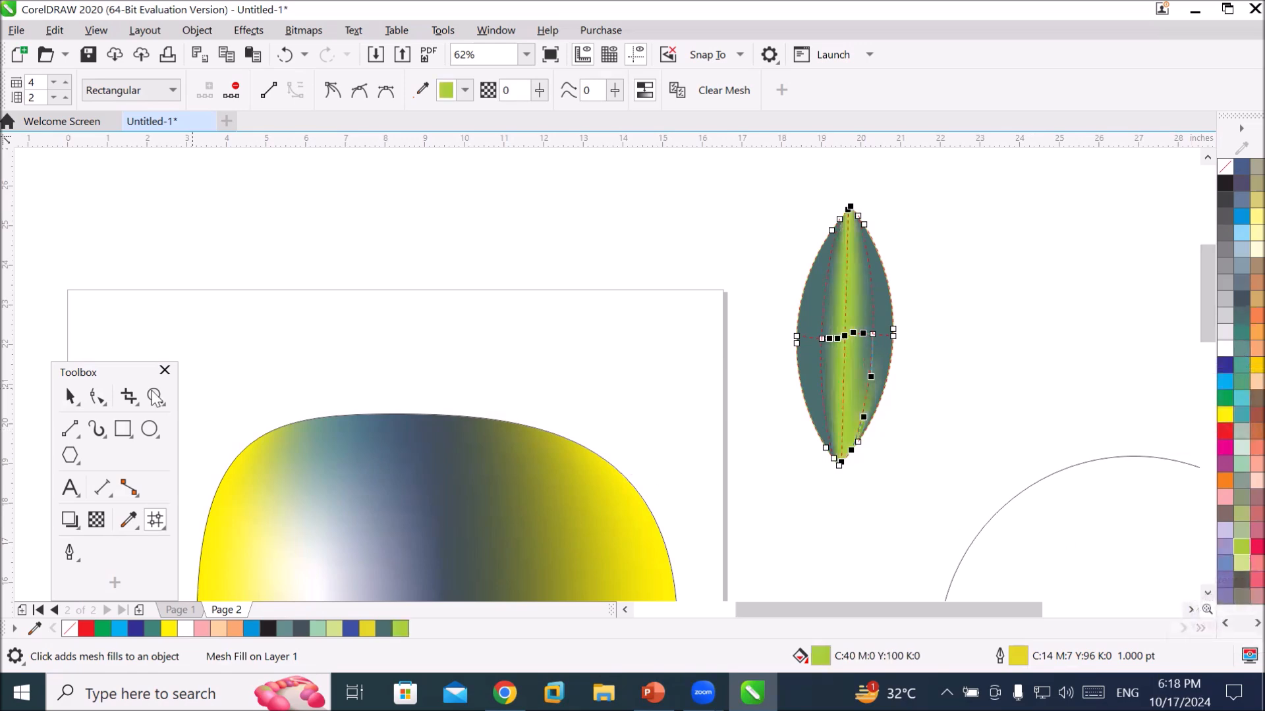
click(70, 396)
click(998, 409)
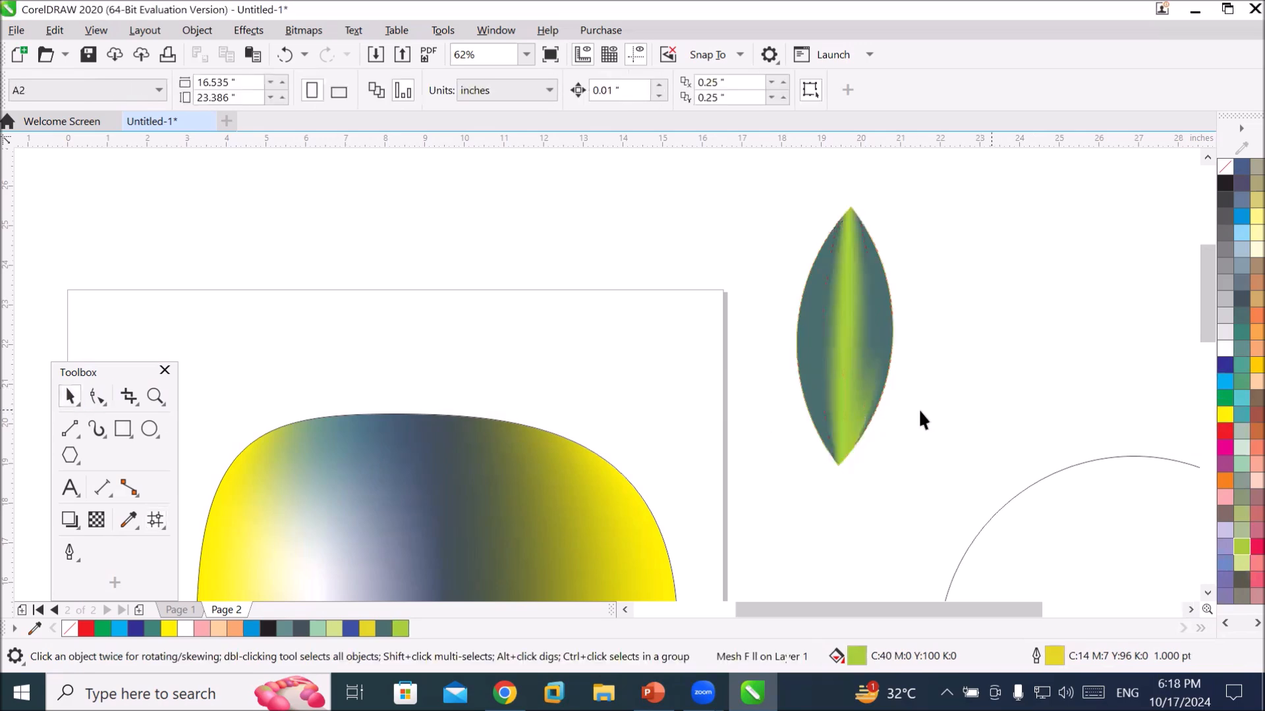
Move the leaf left to the page's right edge and shift its center mesh node slightly up and right, curving the lime stripe.
drag(849, 366, 704, 366)
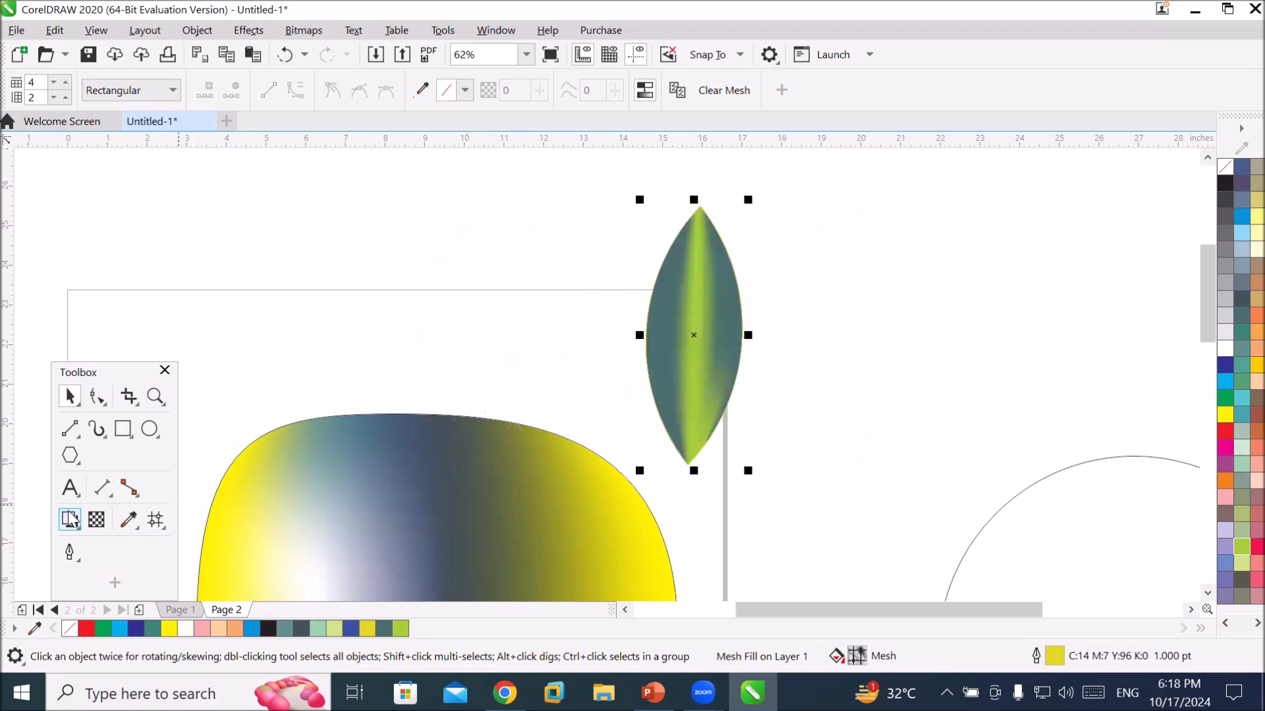
click(155, 521)
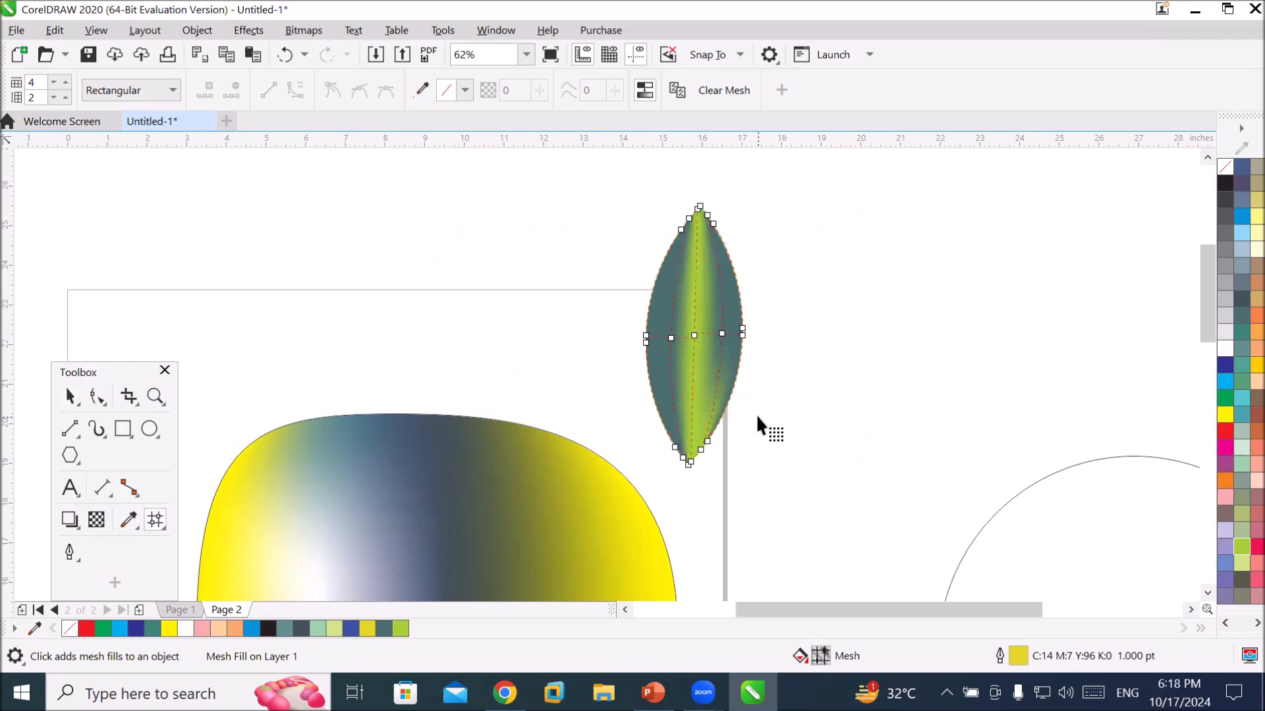
click(693, 335)
drag(695, 336, 714, 310)
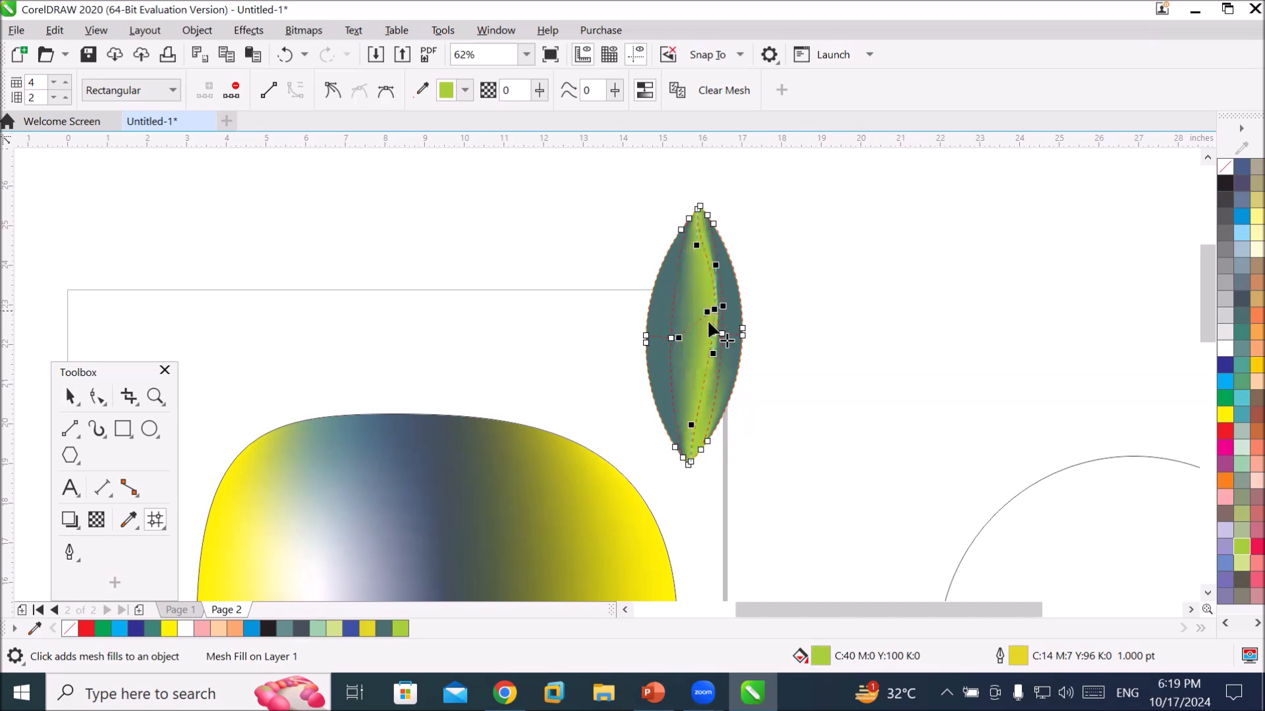
drag(716, 309, 710, 313)
click(783, 371)
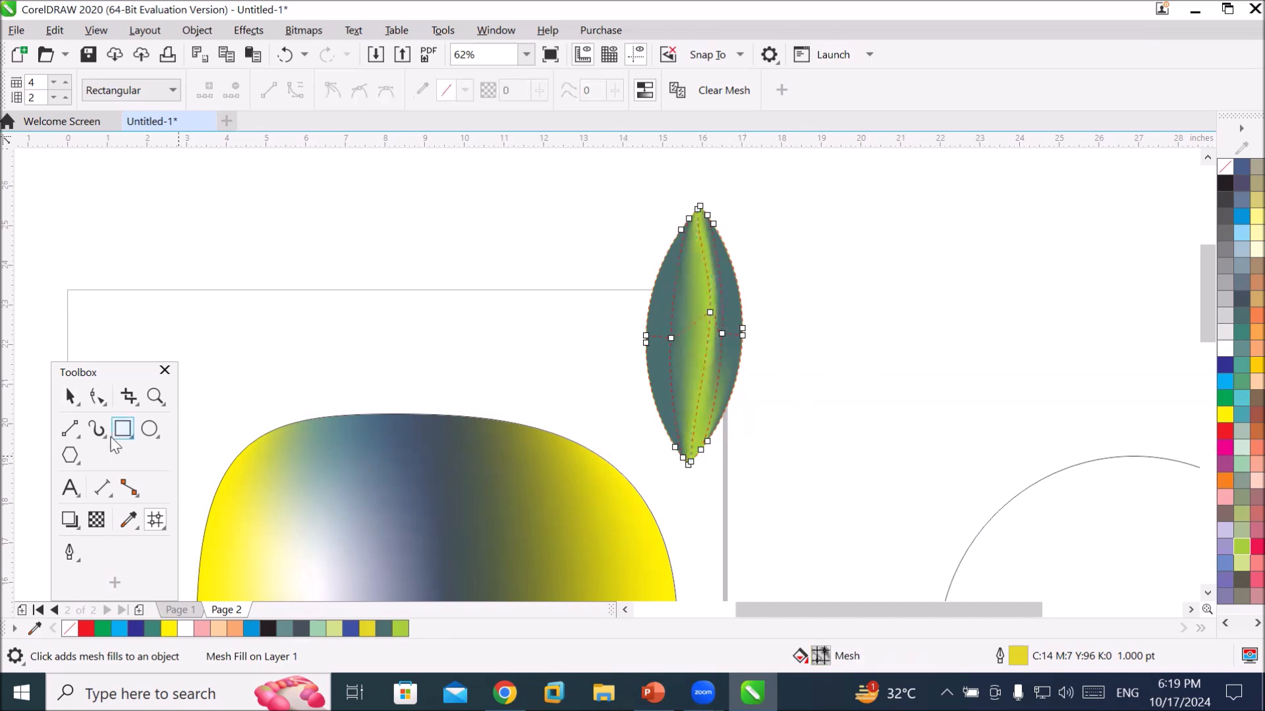
Select the leaf's upper mesh nodes and shift them about 0.5" to the right to bend its tip.
drag(677, 191, 757, 300)
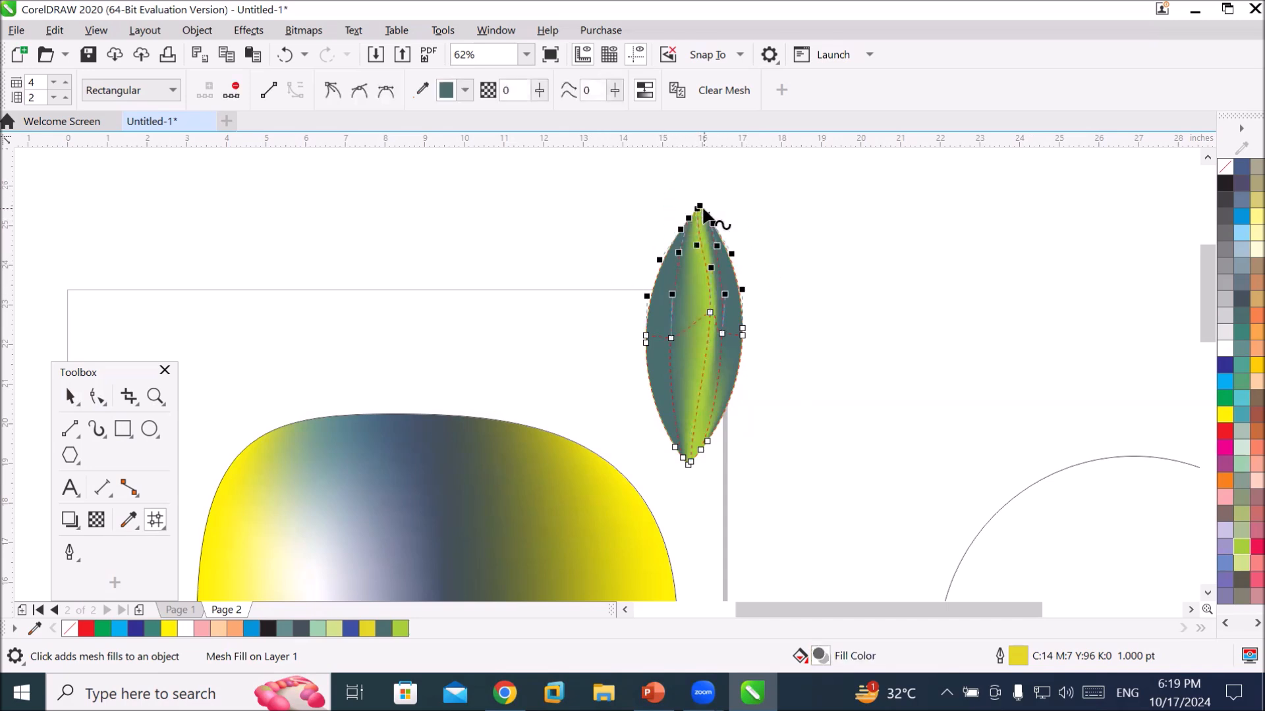
drag(703, 212, 725, 212)
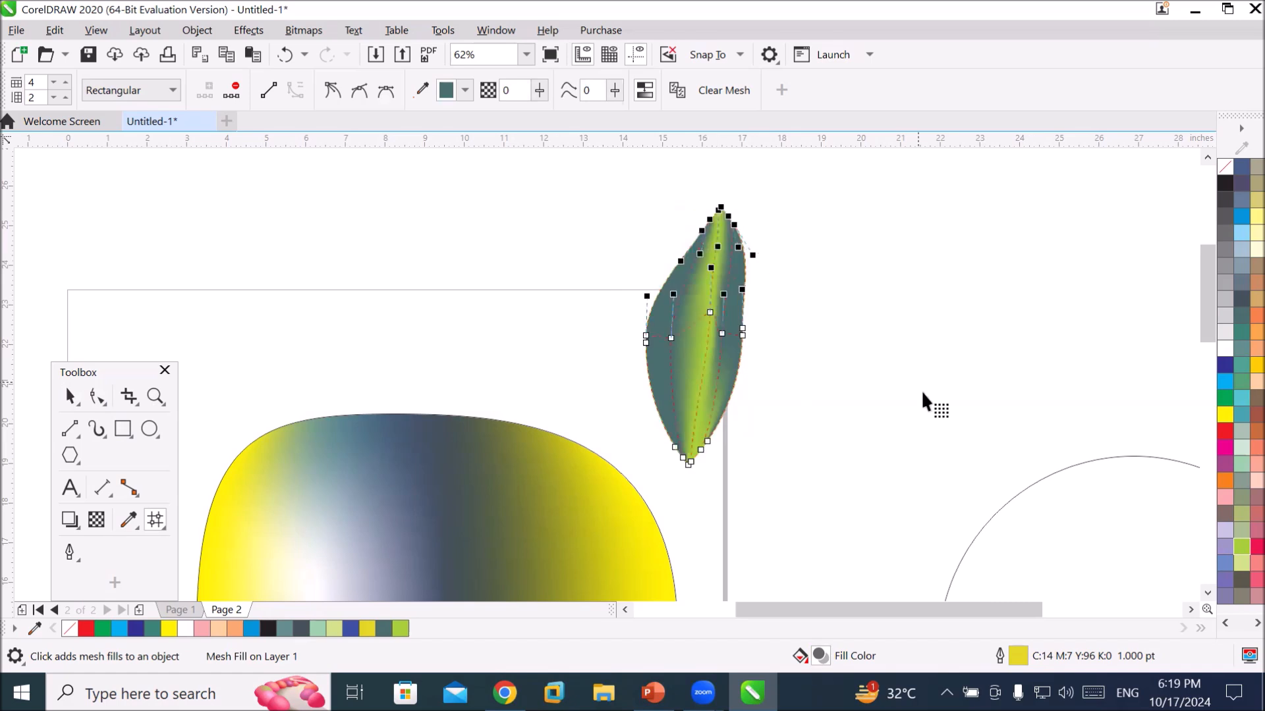
click(904, 418)
Place the bent leaf on the top center of the egg so its lower tip overlaps the egg, and deselect it.
click(70, 396)
click(844, 456)
drag(707, 379, 453, 415)
click(897, 461)
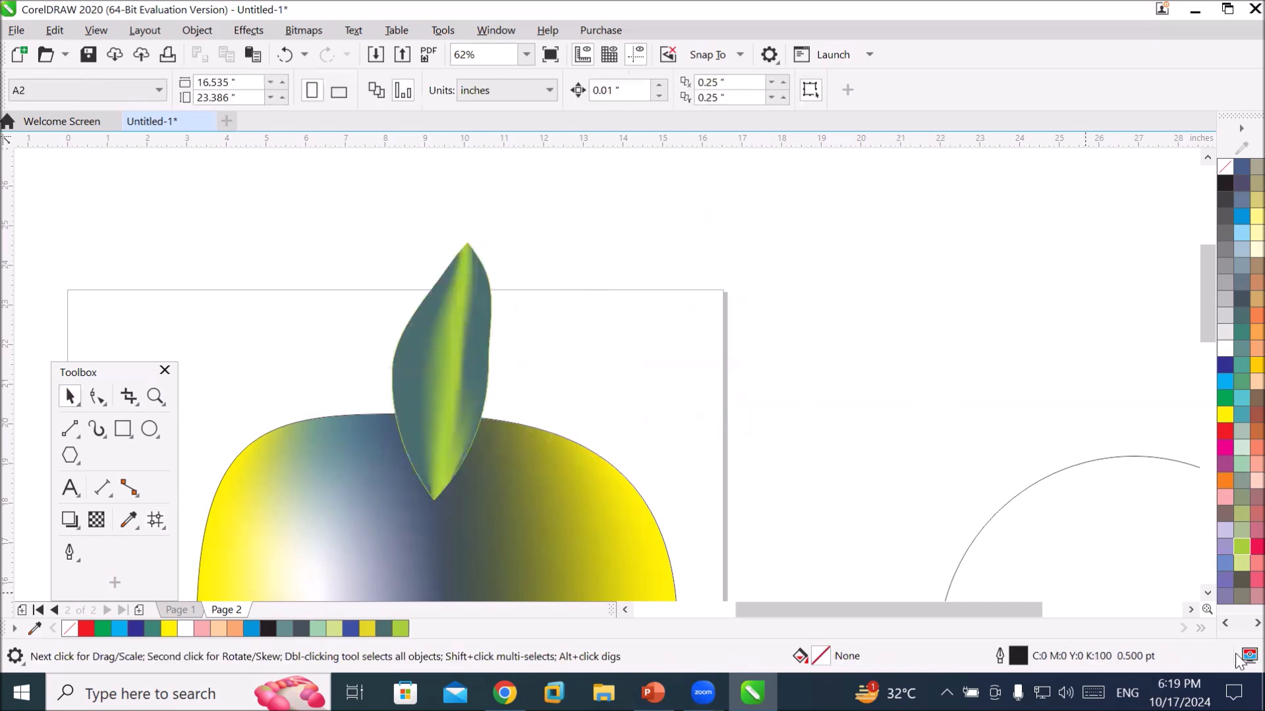
Start a text object above the page at about X 3.753", Y 28.425" and open the font size choices.
click(1207, 593)
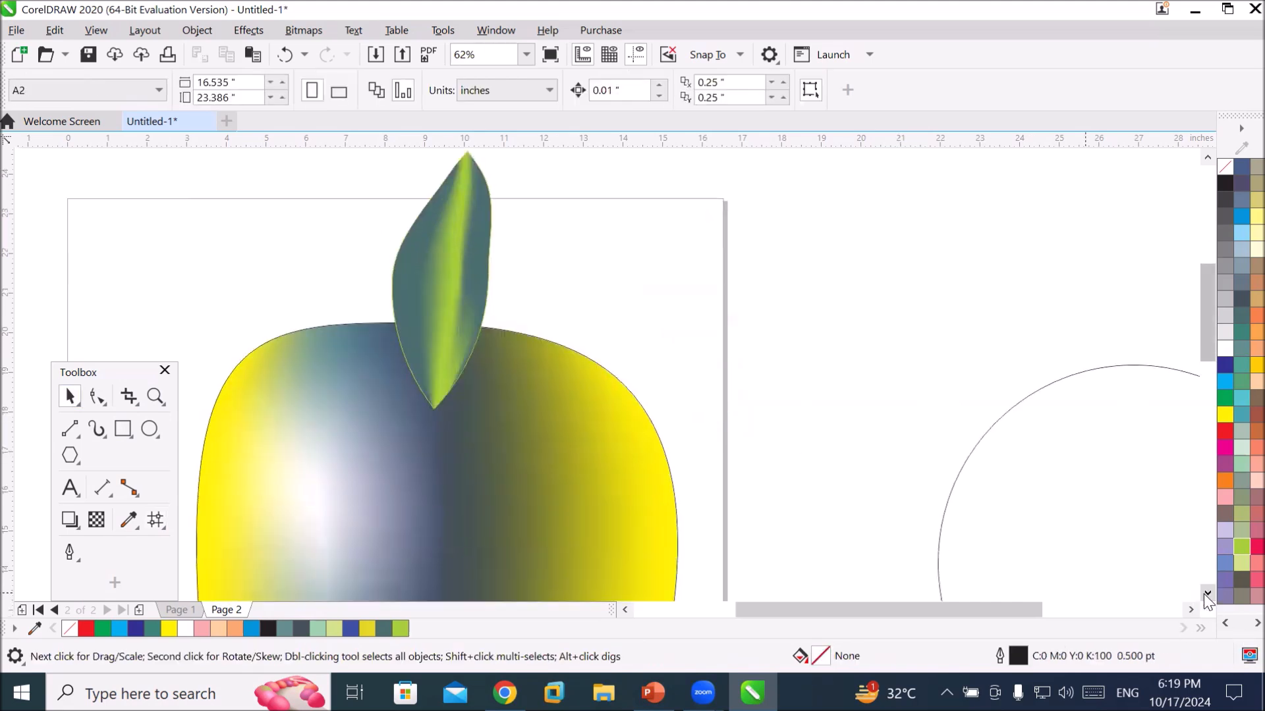
click(1207, 592)
scroll(559, 461, down, 1)
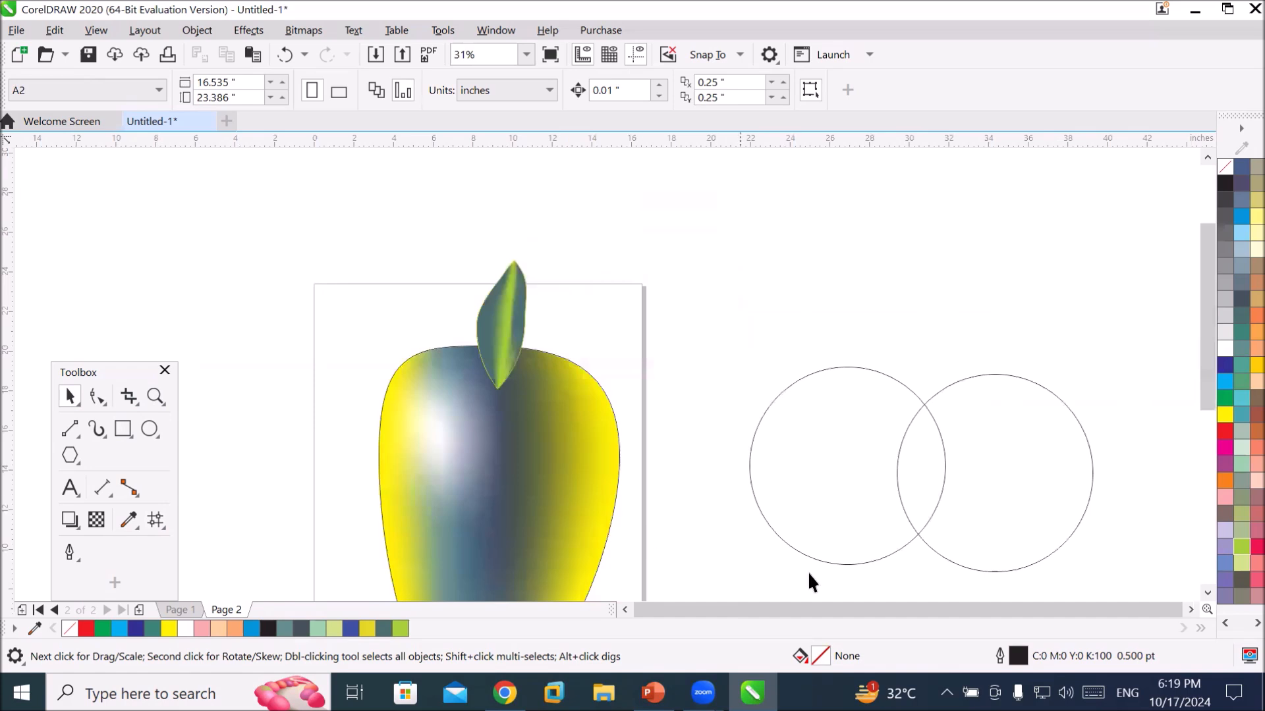
click(1206, 590)
click(1206, 590)
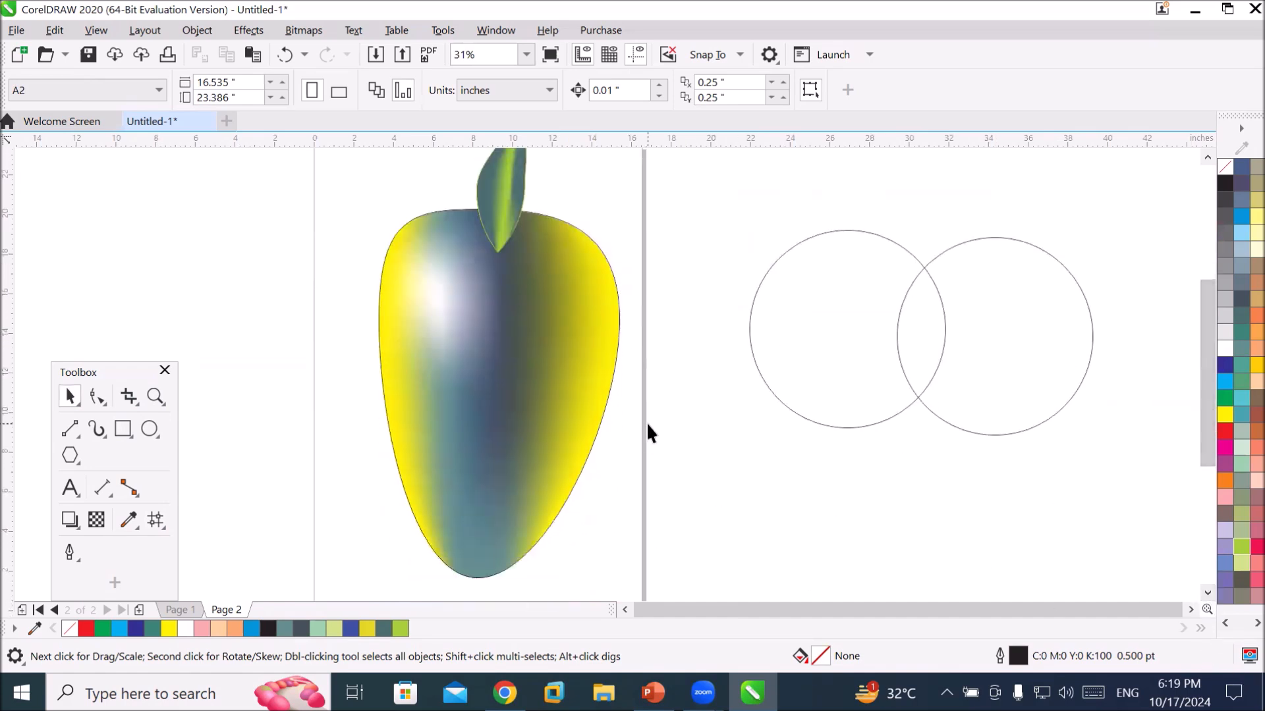
scroll(646, 421, down, 1)
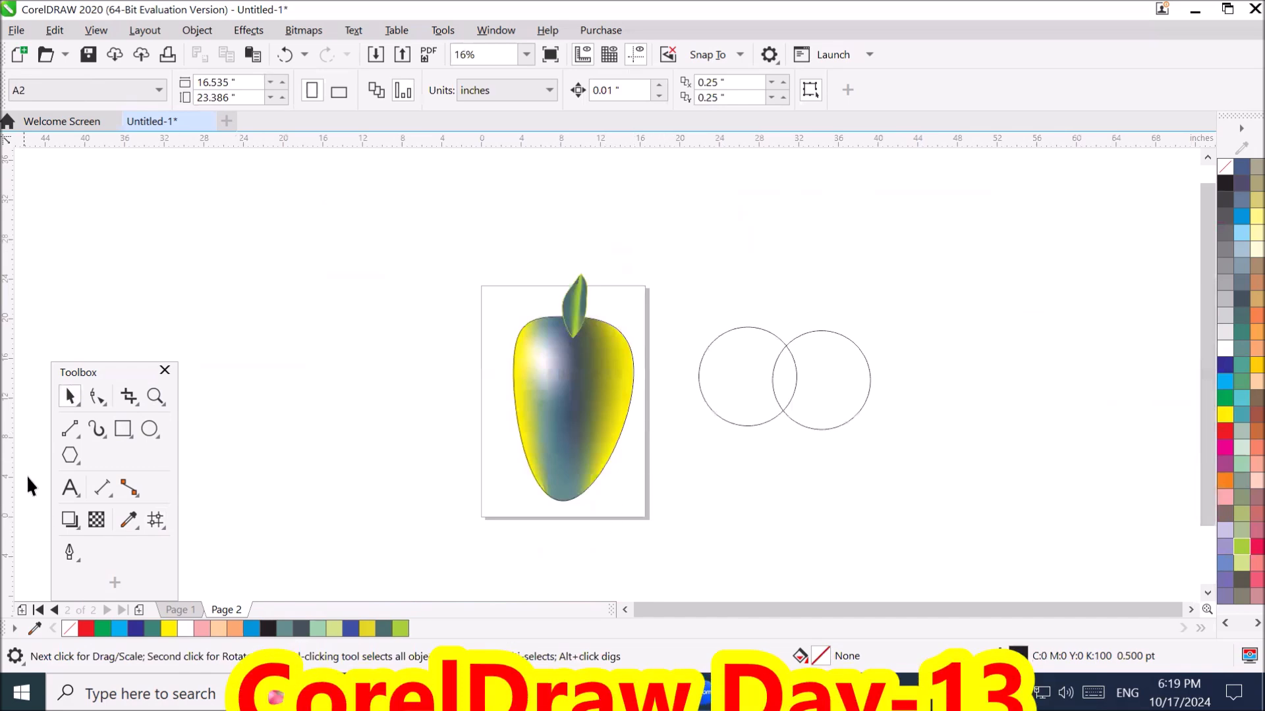
click(70, 489)
click(517, 233)
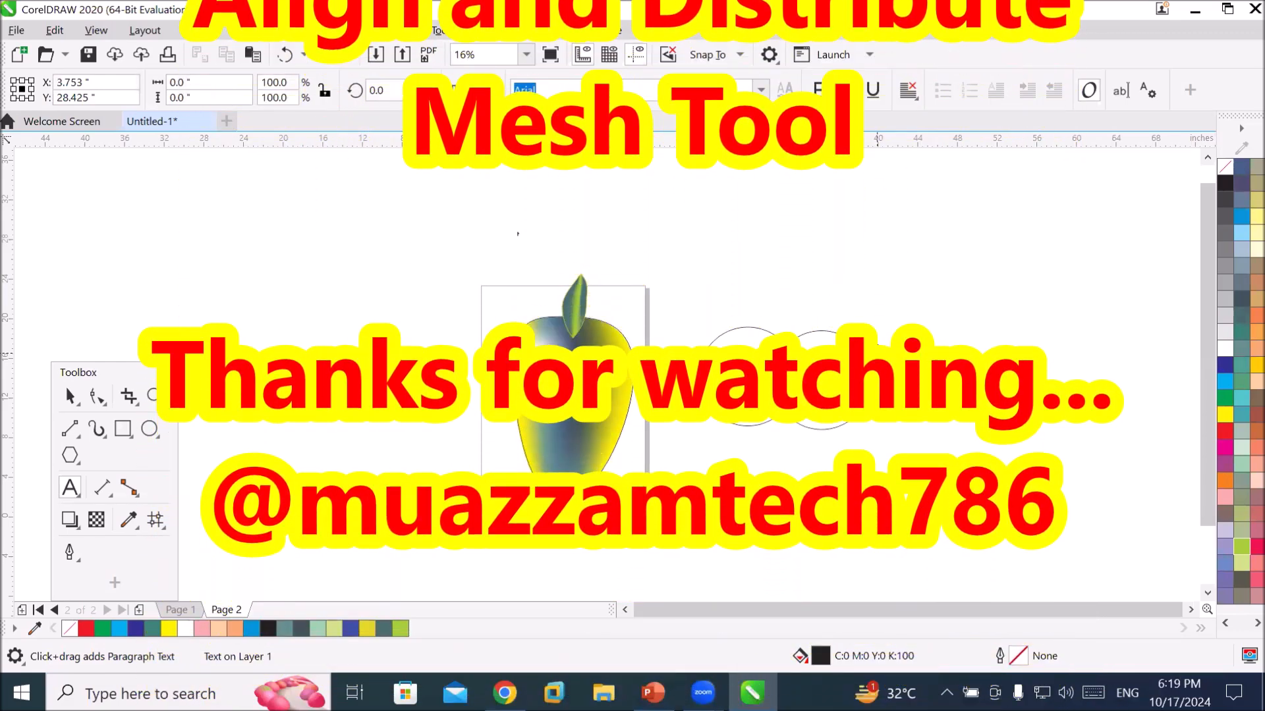
click(763, 89)
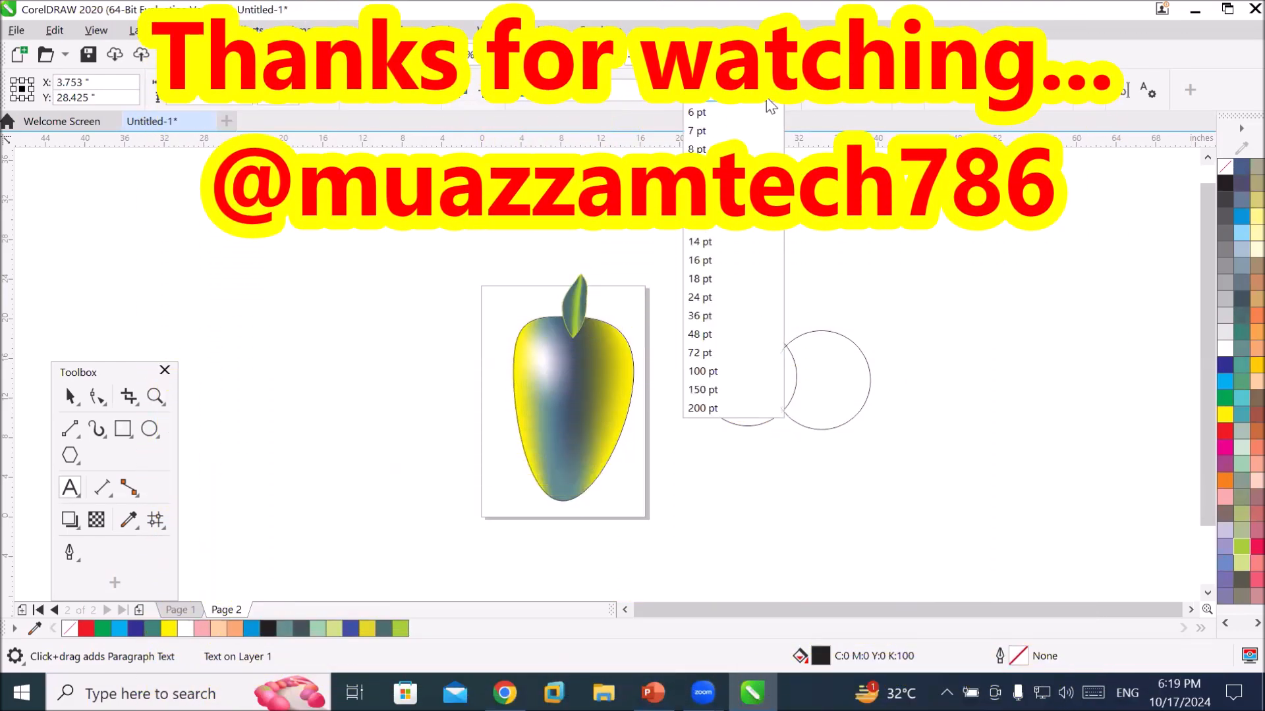